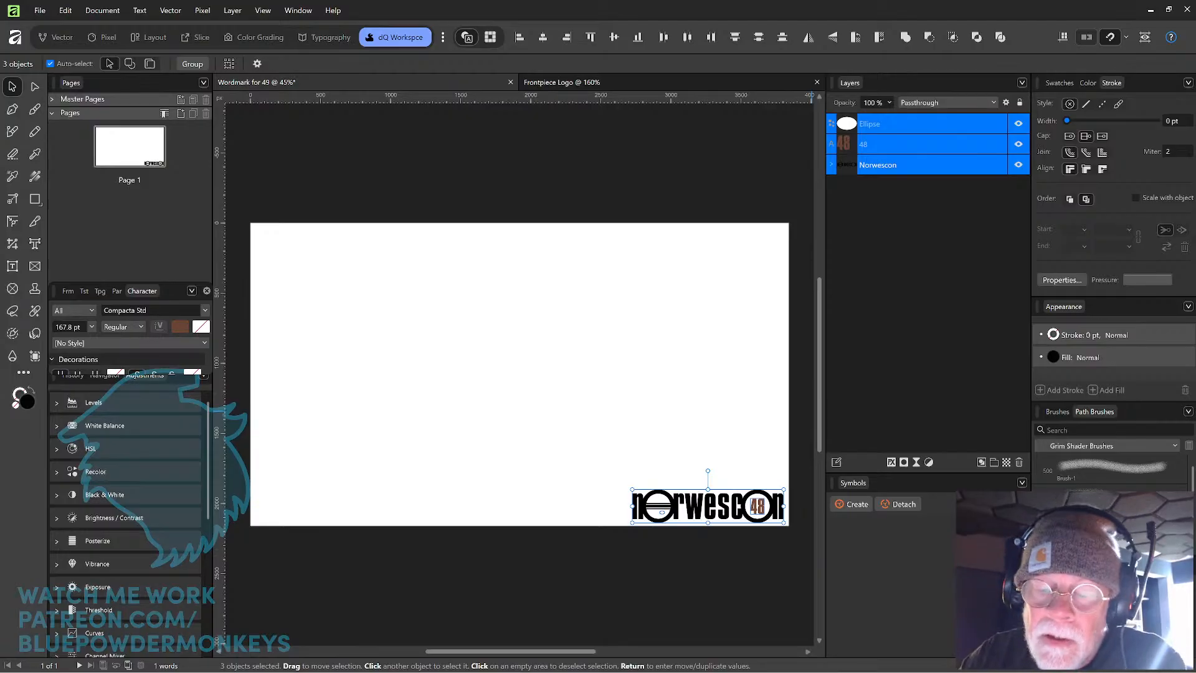
- Enlarge the norwescon 48 logo until its 48 text is about 271 pt and place it near the page's lower-right corner
left_click_drag(728, 496, 470, 288)
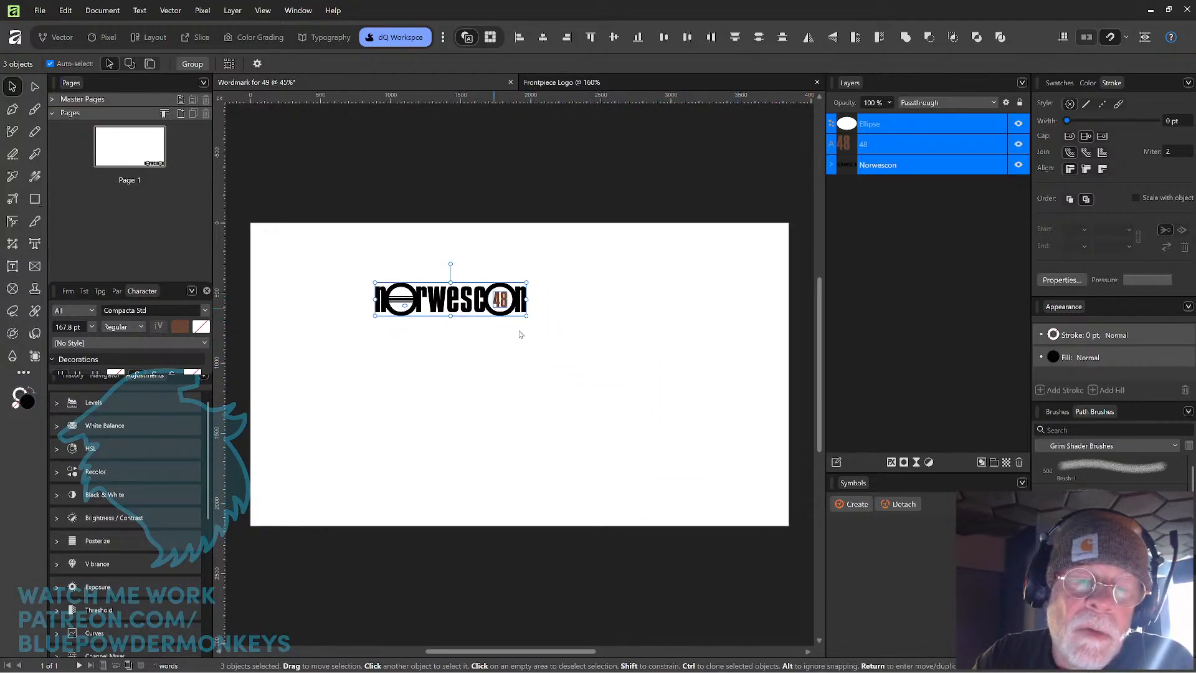
left_click_drag(525, 316, 666, 323)
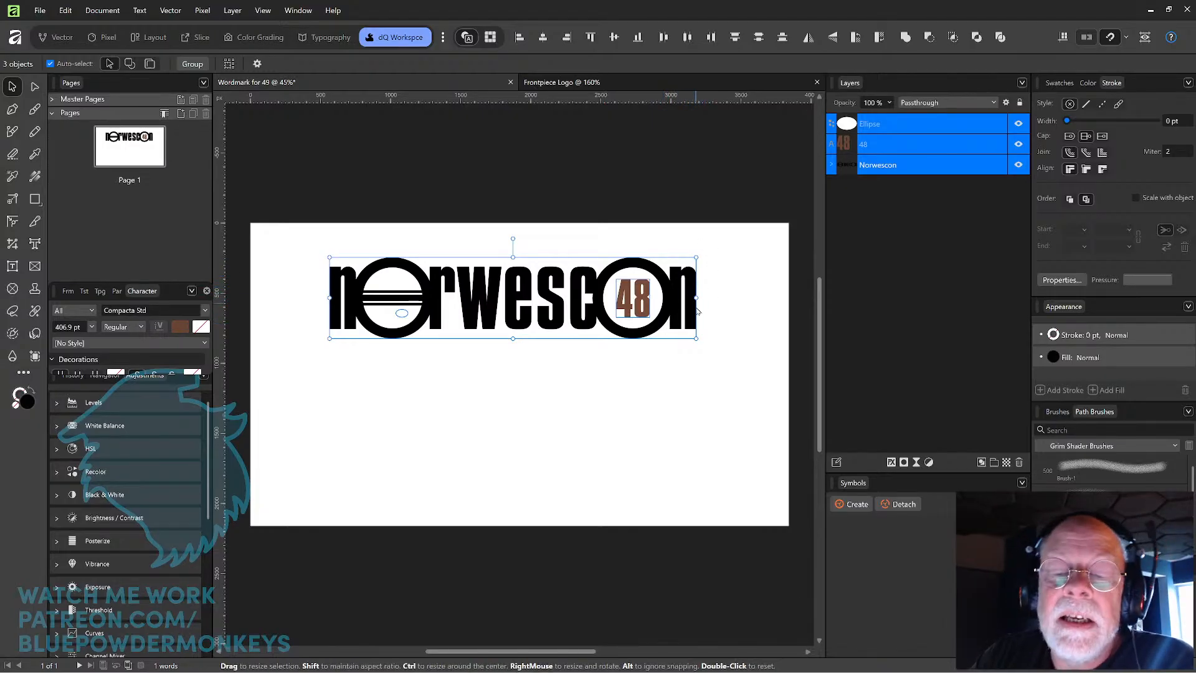
left_click_drag(691, 318, 764, 490)
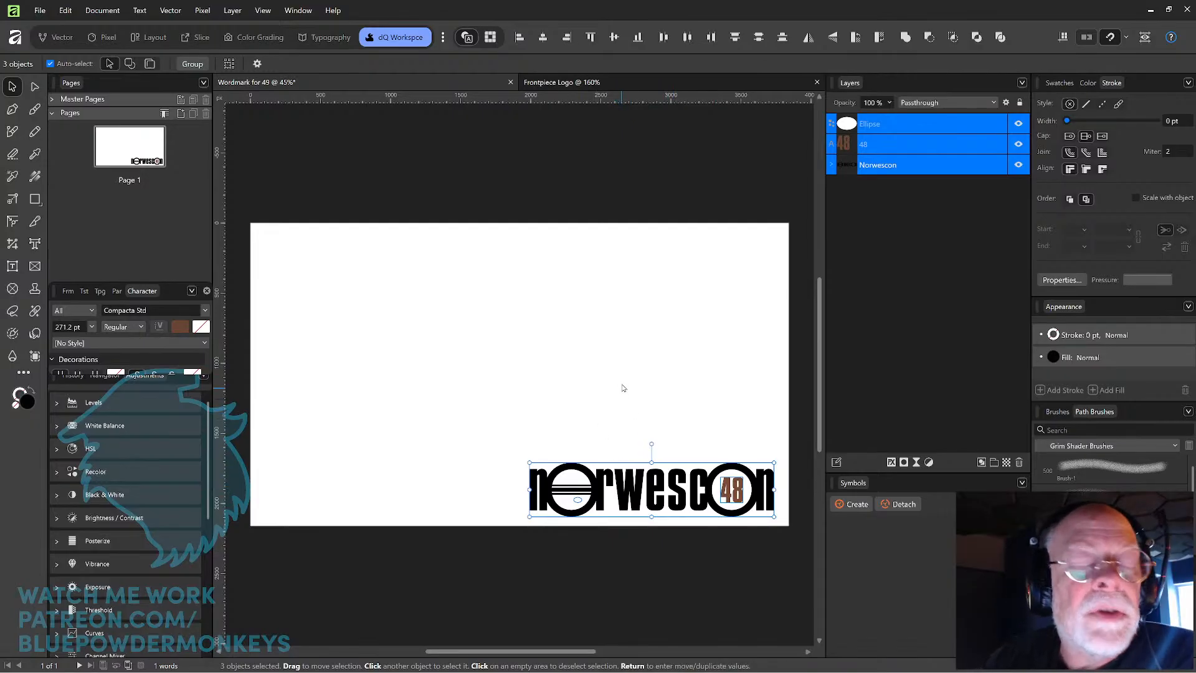
- Add artistic text reading "norwescon" in the upper middle of the page
left_click(36, 244)
left_click(438, 309)
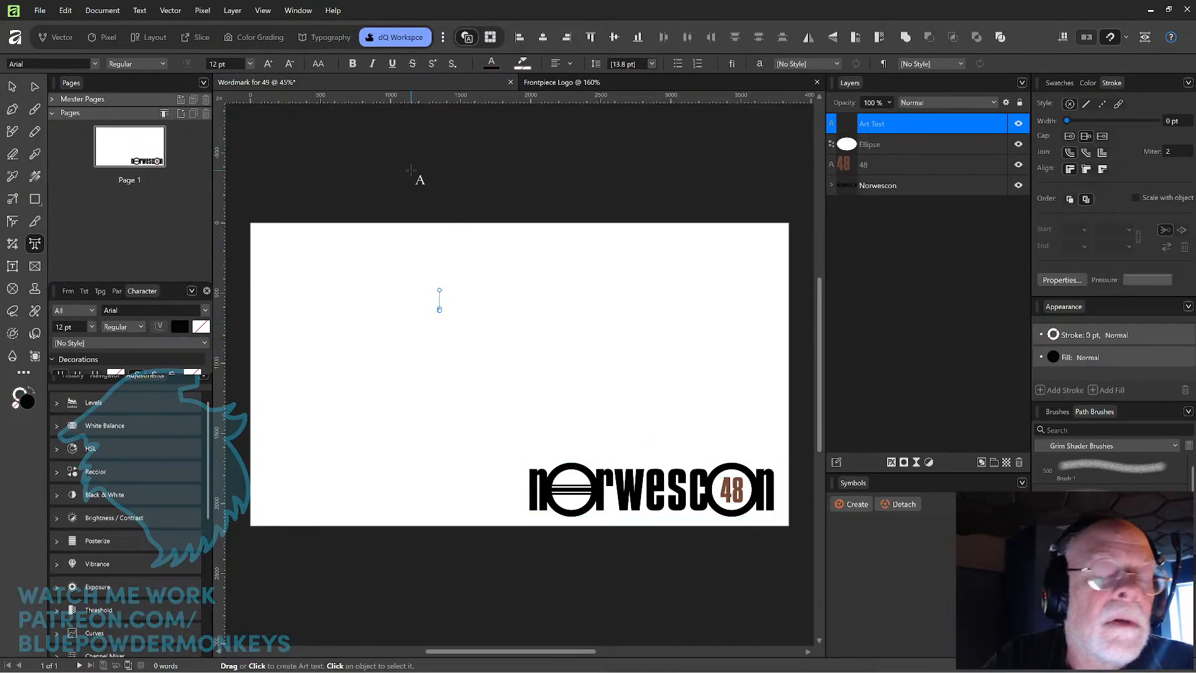
type("n")
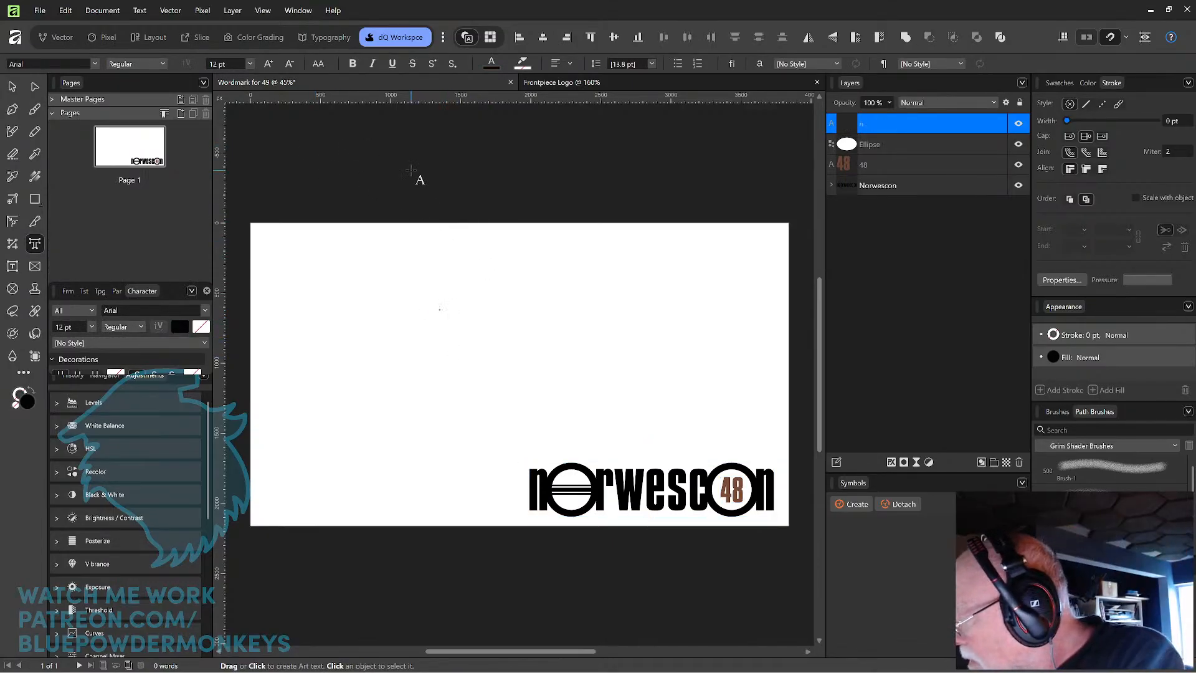
type("orwe")
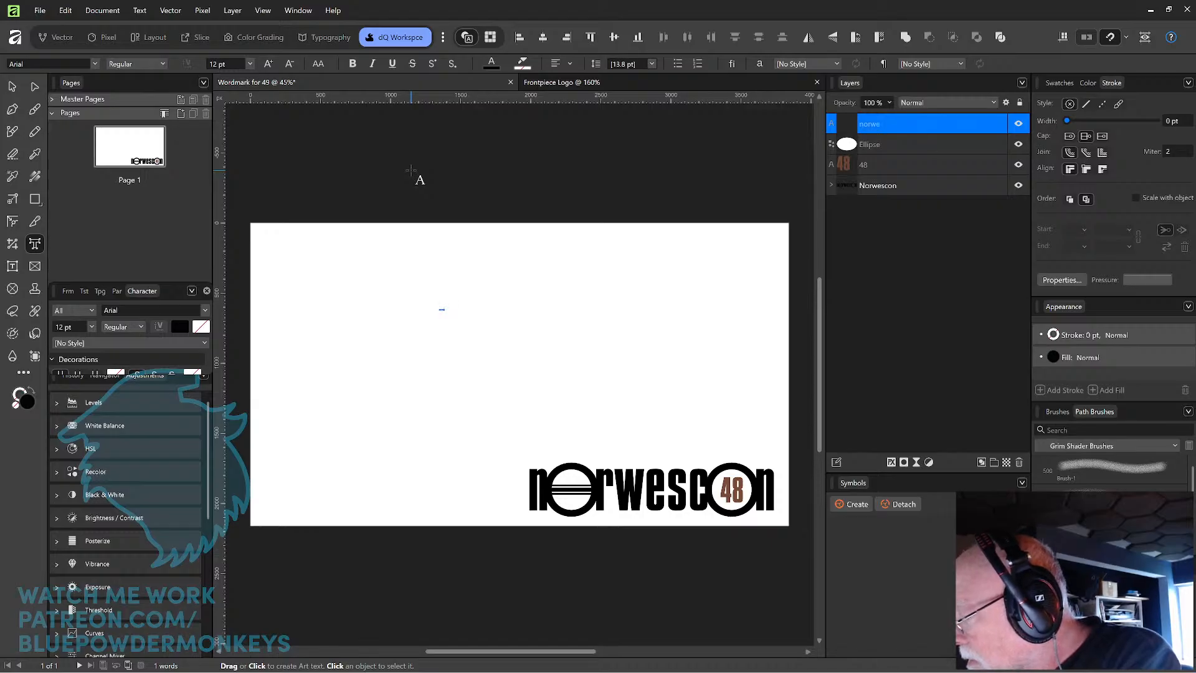
type("scon")
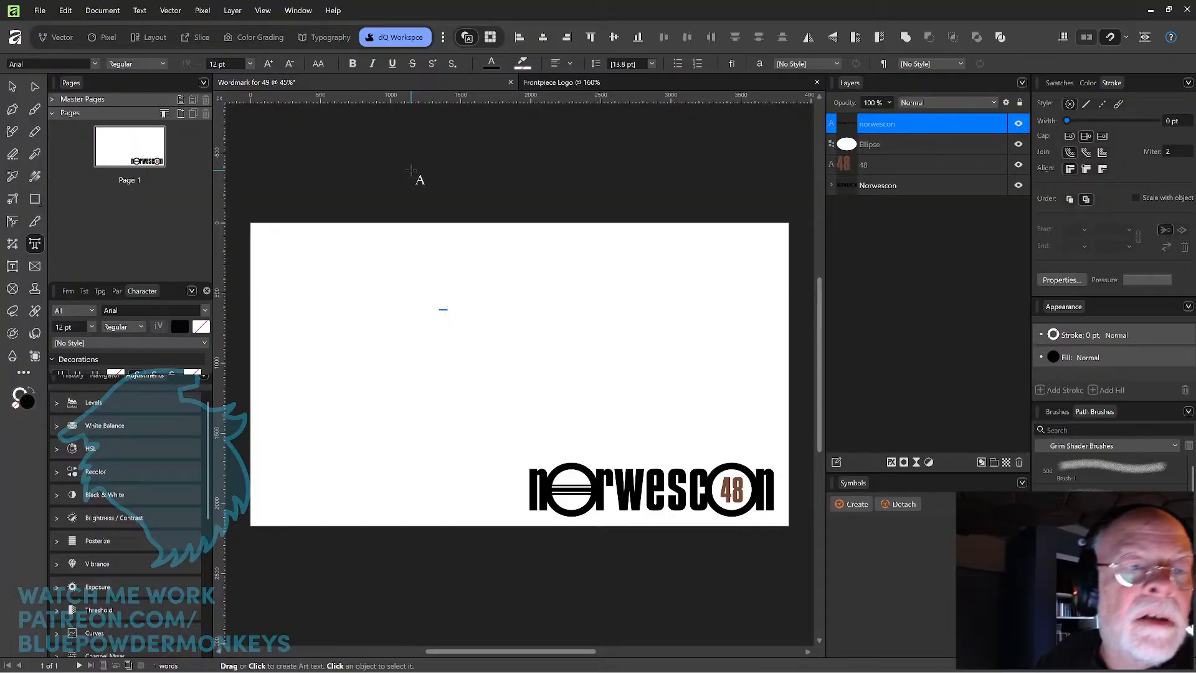
left_click(251, 65)
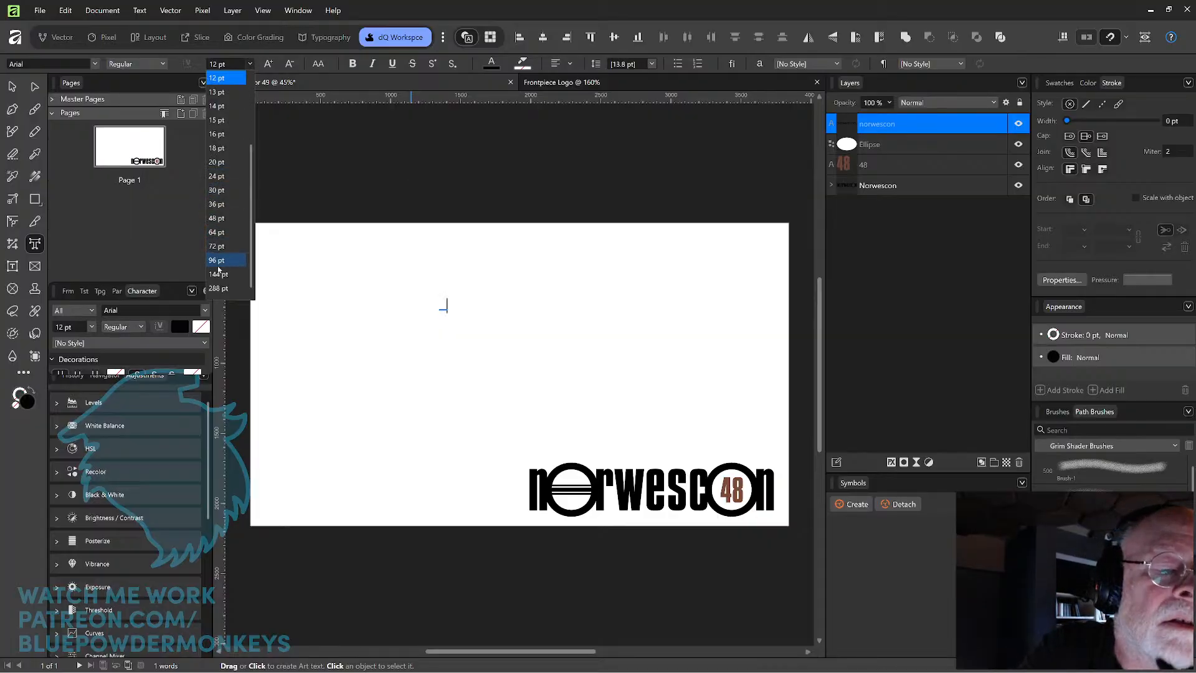
left_click(234, 274)
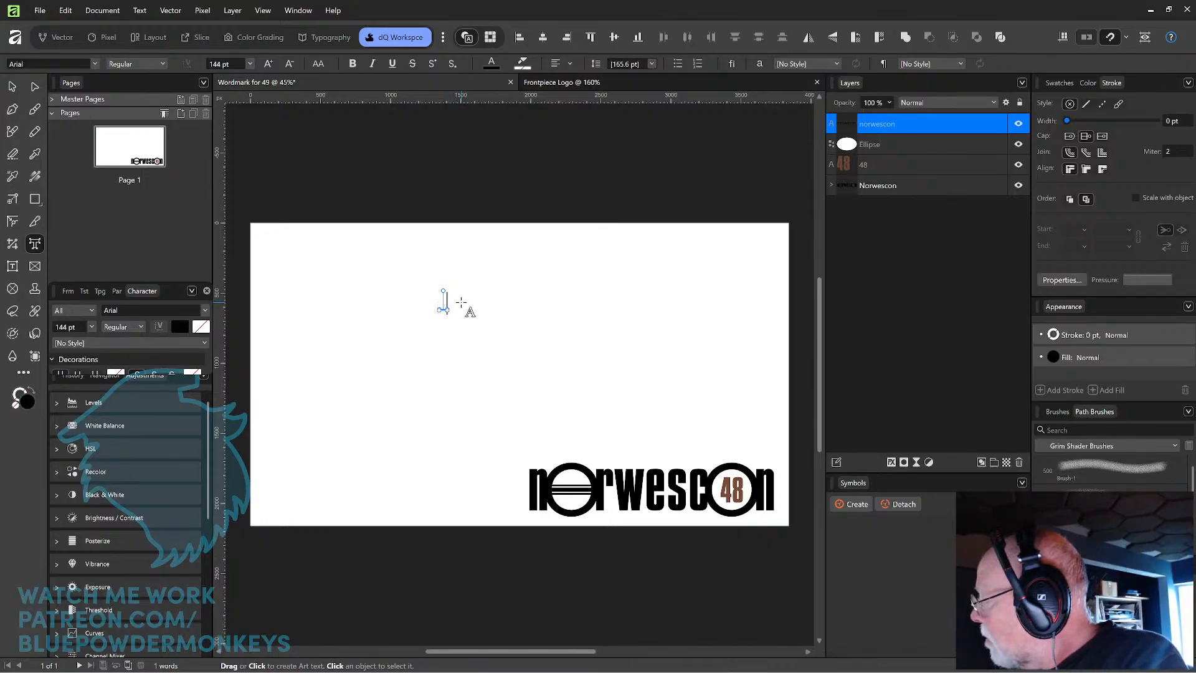
key("ctrl+z")
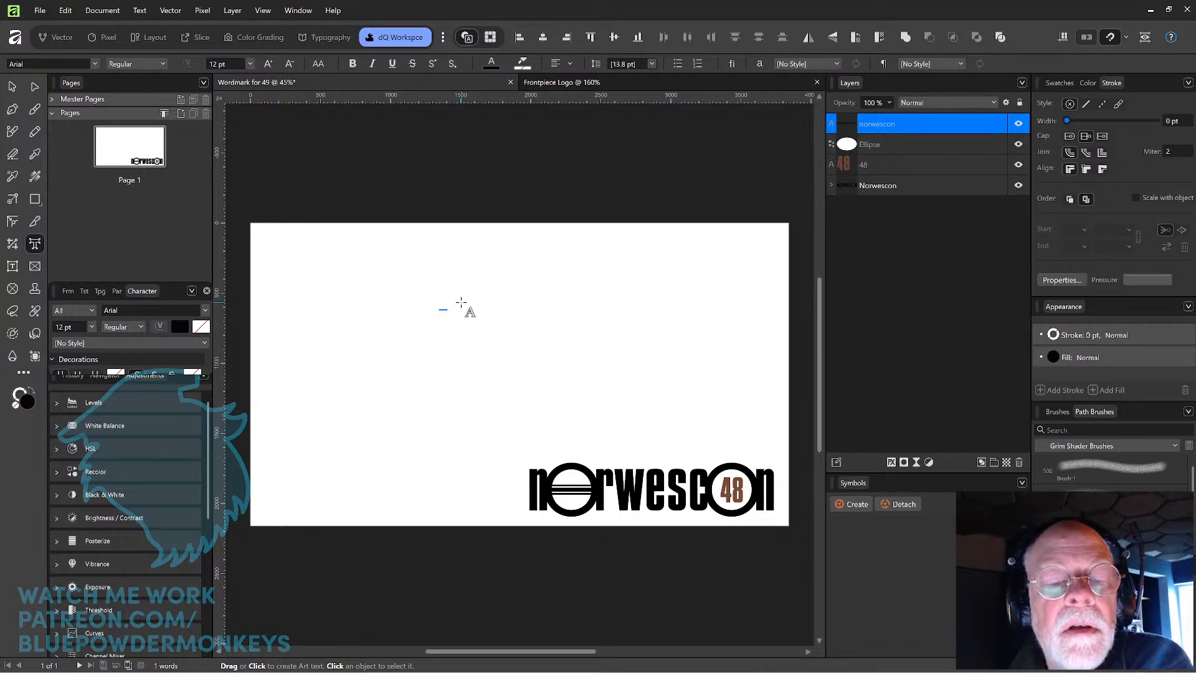
- Set the whole "norwescon" text to 100 pt and scale it up proportionally to about 473 pt
key("ctrl+a")
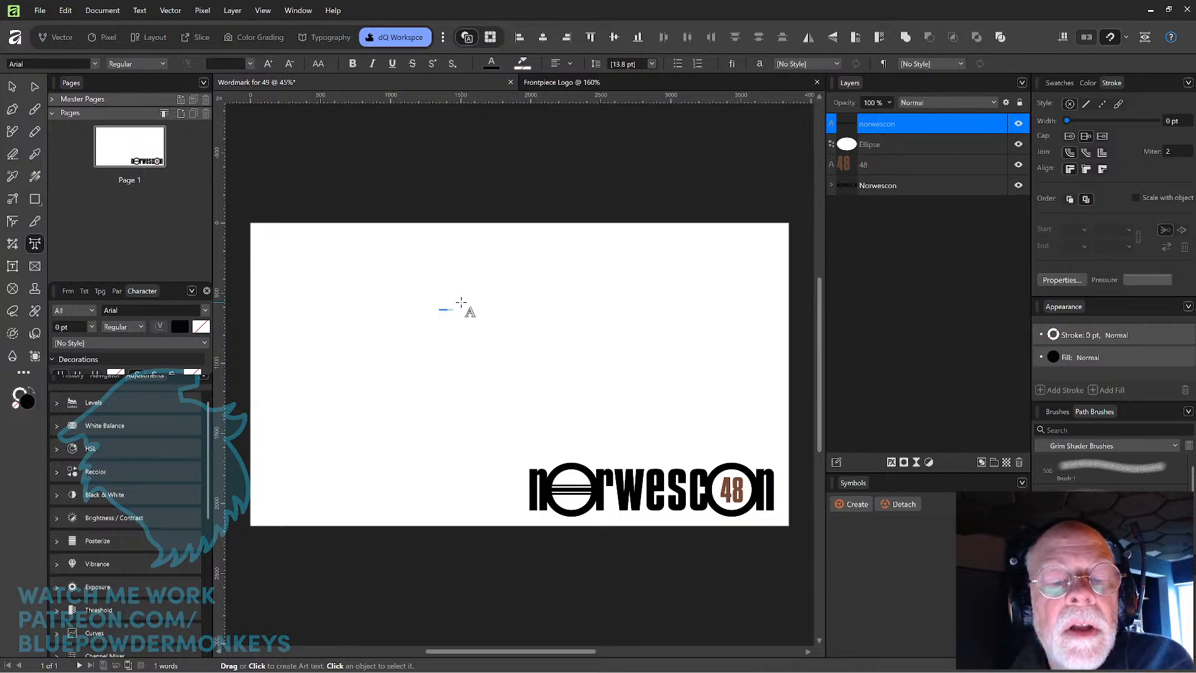
left_click(240, 63)
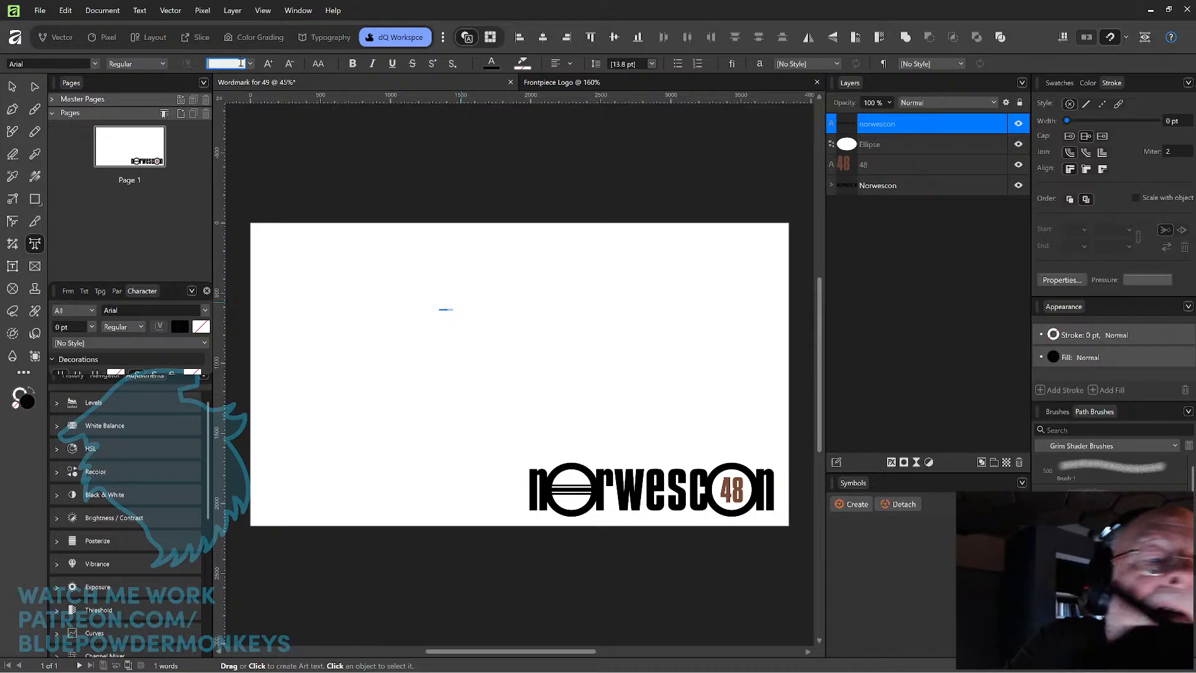
type("100")
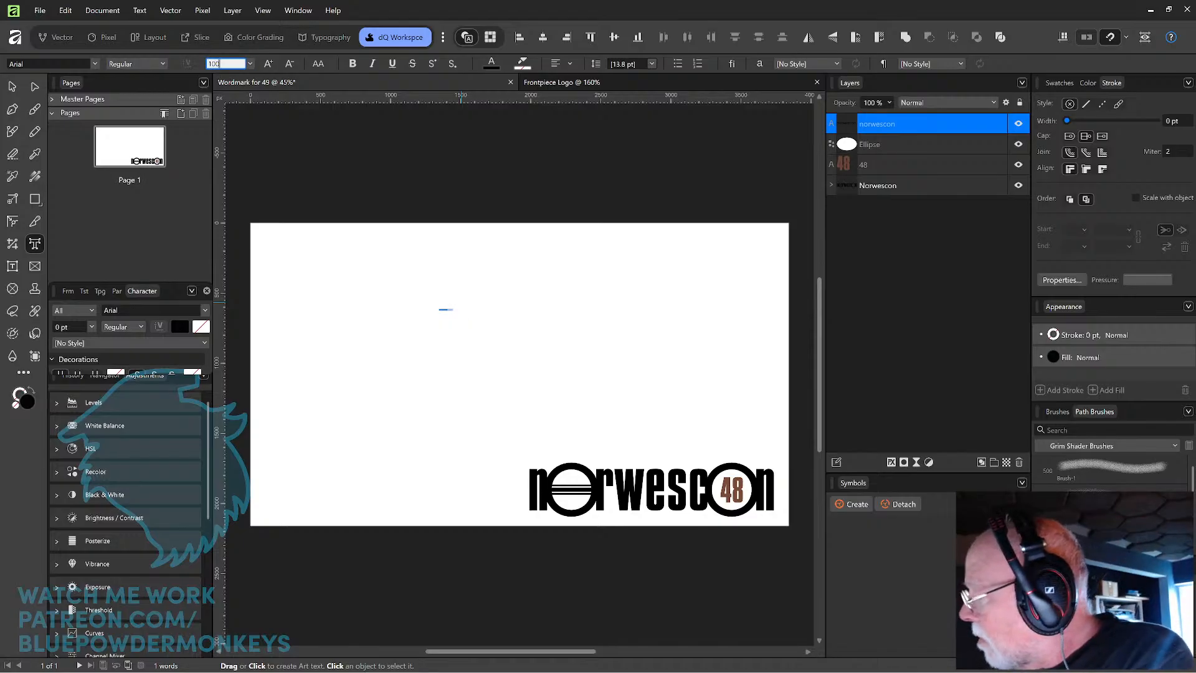
key("Return")
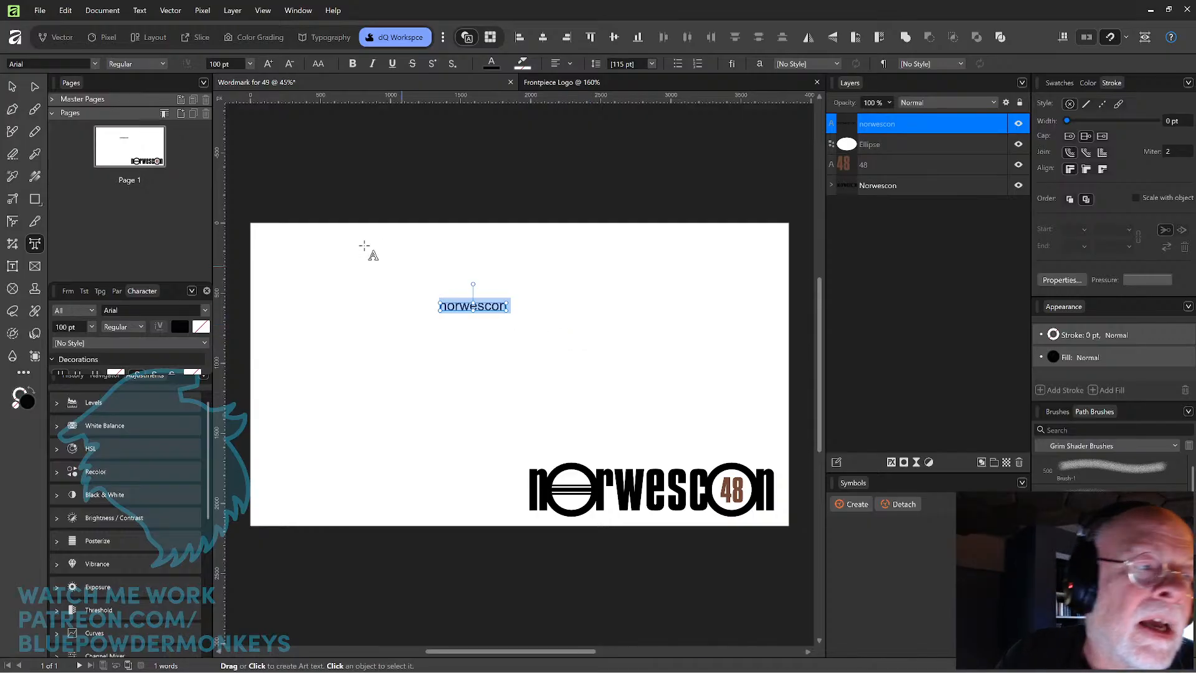
key("Escape")
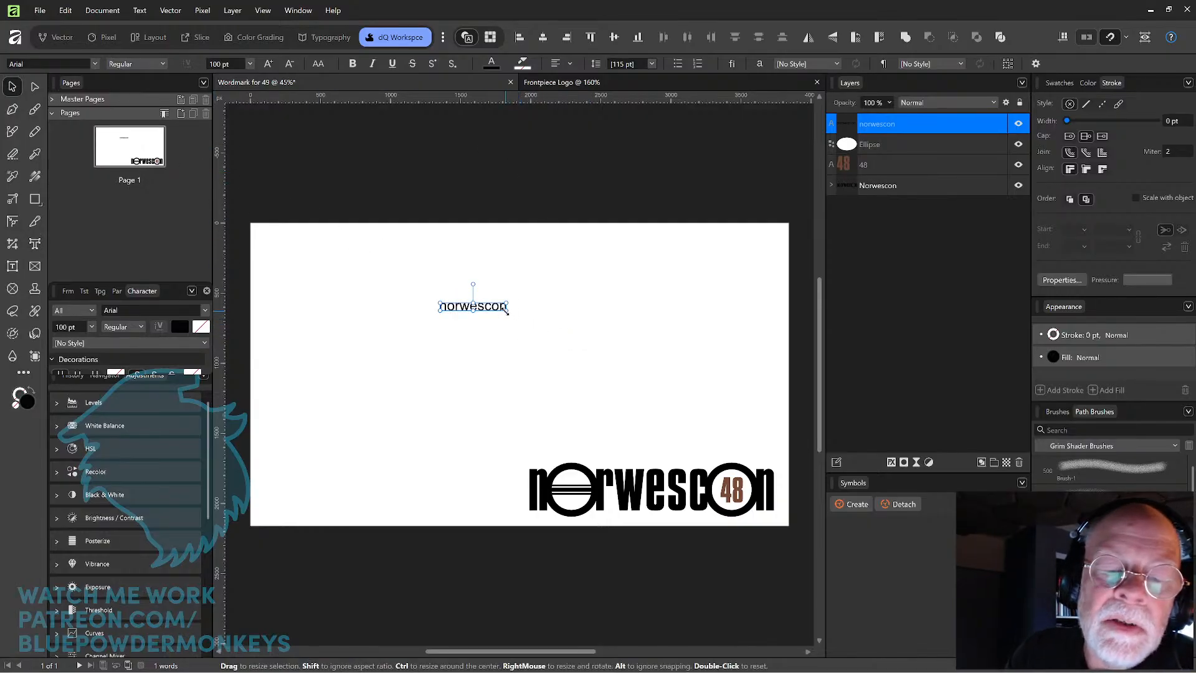
left_click_drag(508, 309, 618, 325)
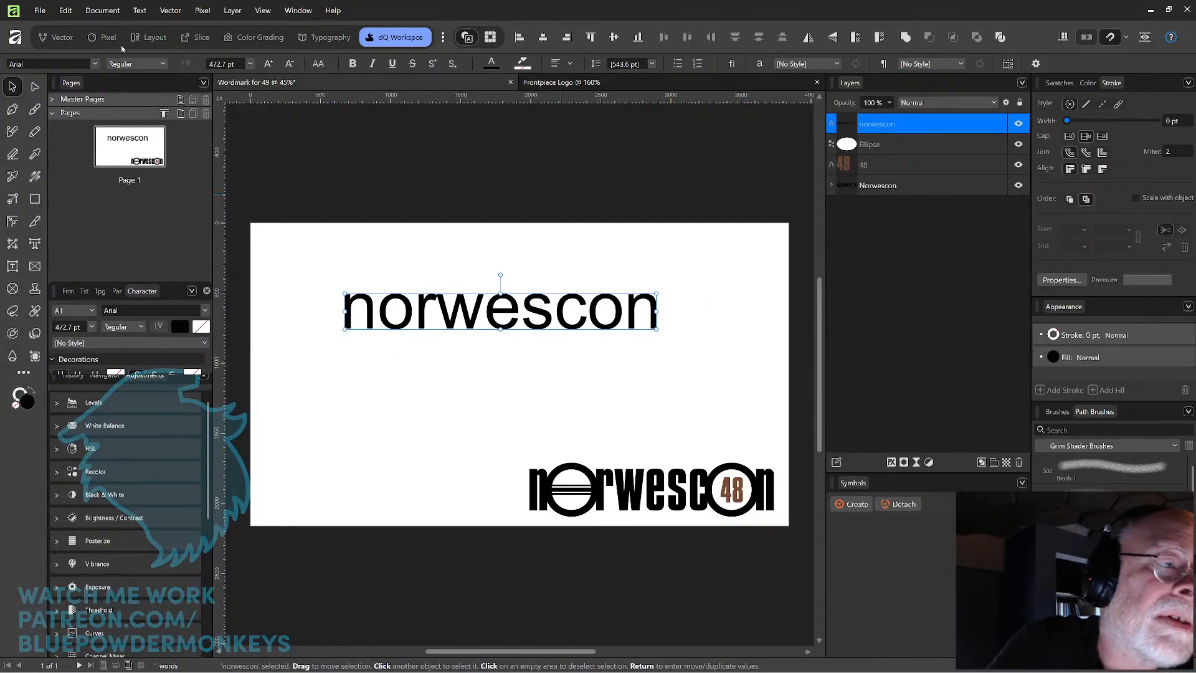
- Change the "norwescon" text to the Compacta Std font and move it to the page's lower-left corner
left_click(97, 63)
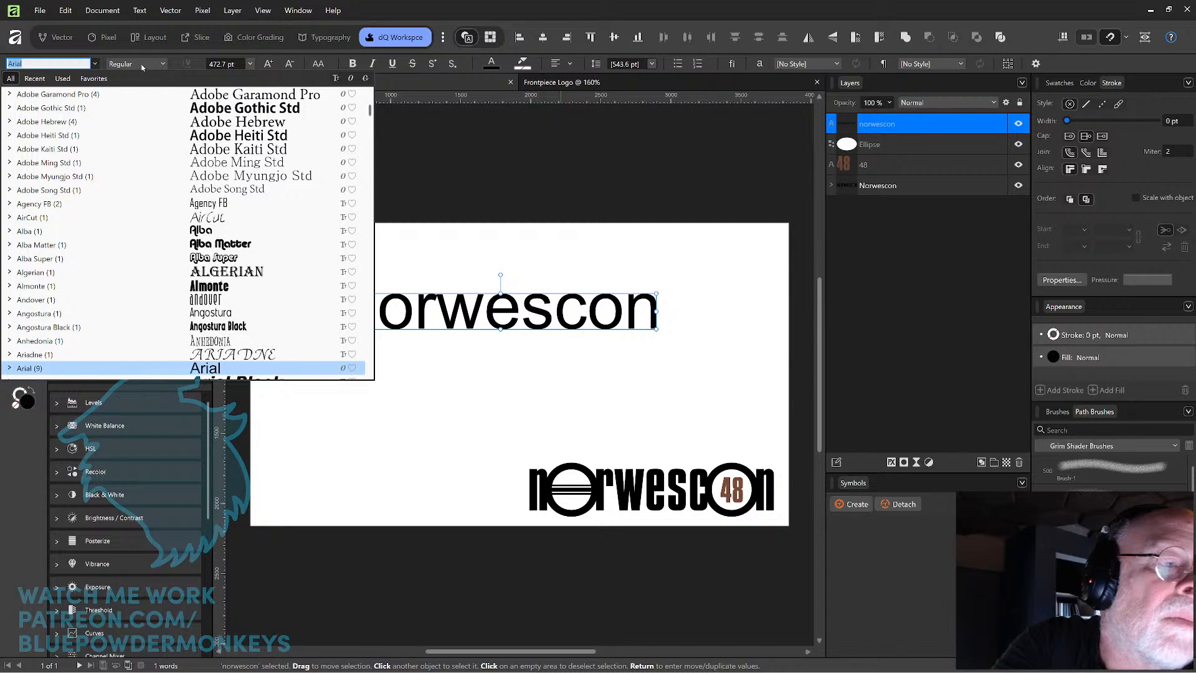
left_click(40, 80)
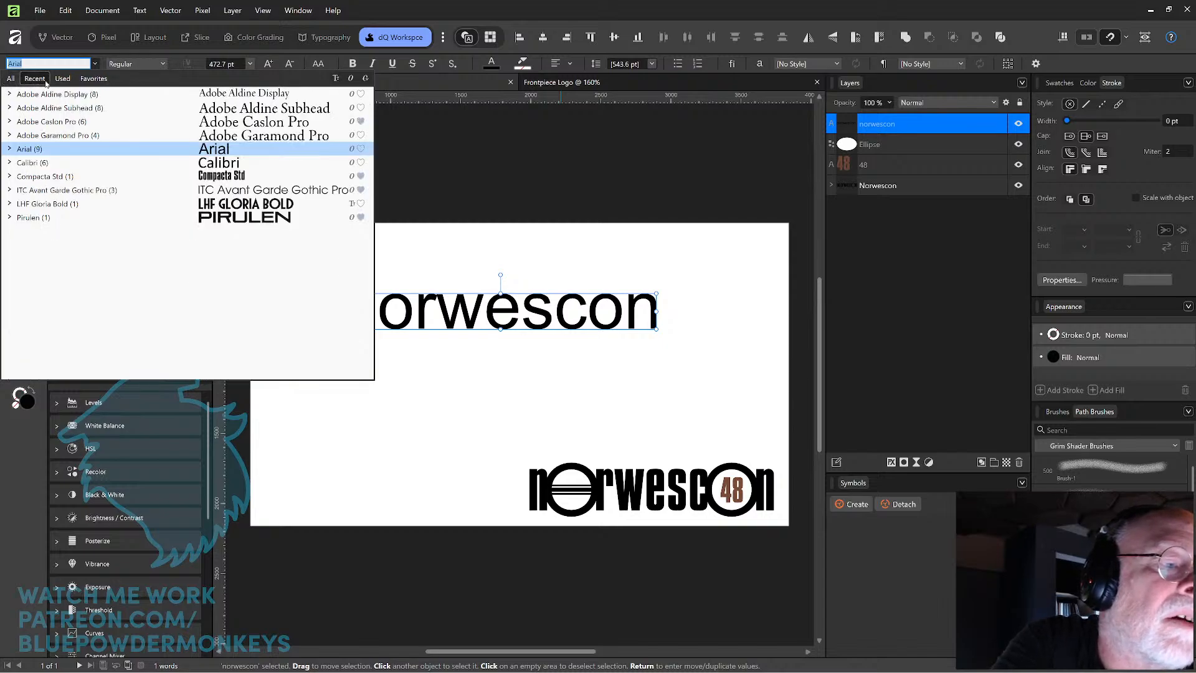
left_click(92, 181)
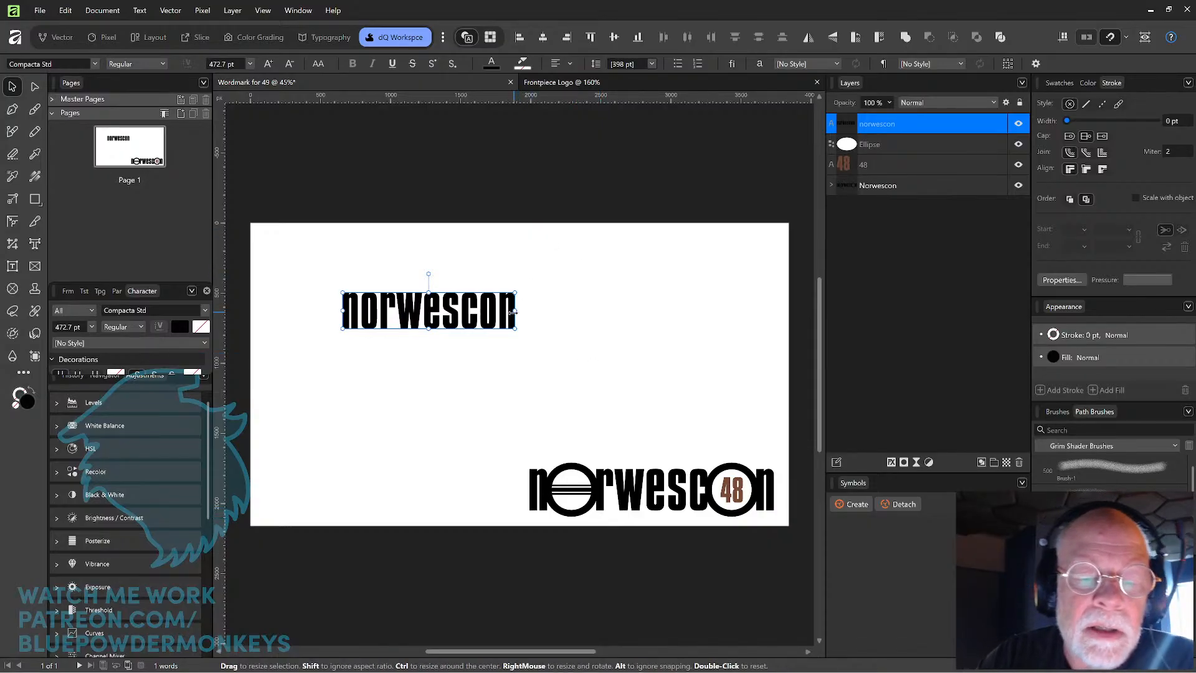
left_click_drag(501, 330, 428, 496)
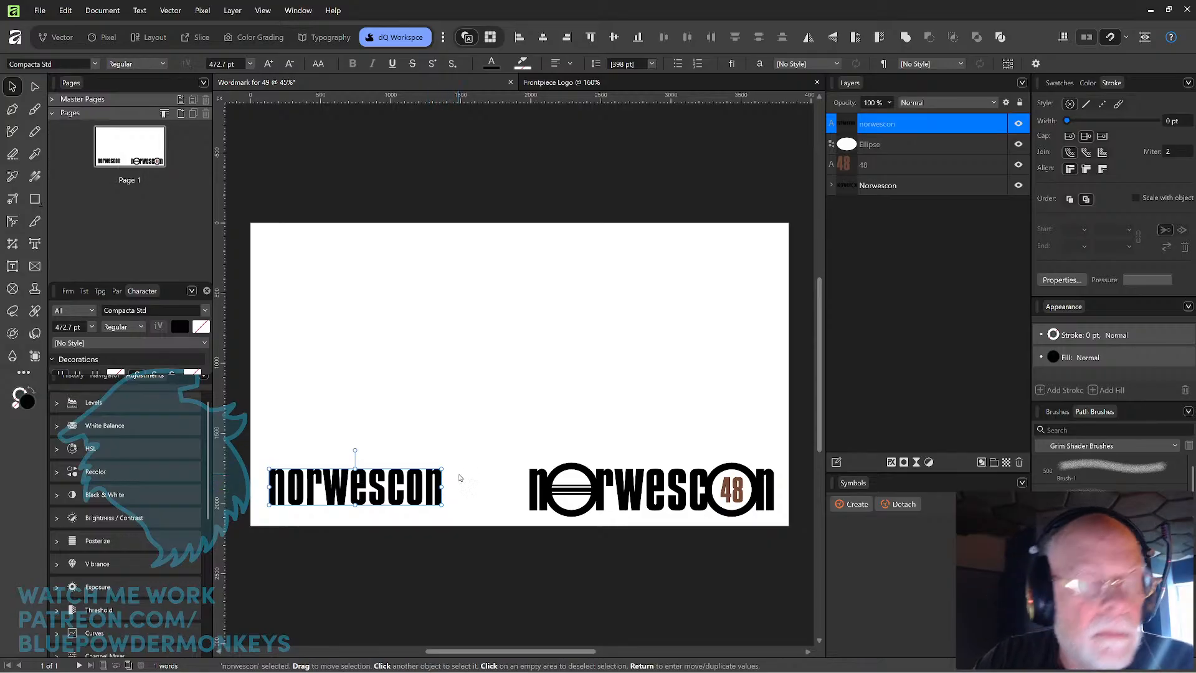
left_click(443, 347)
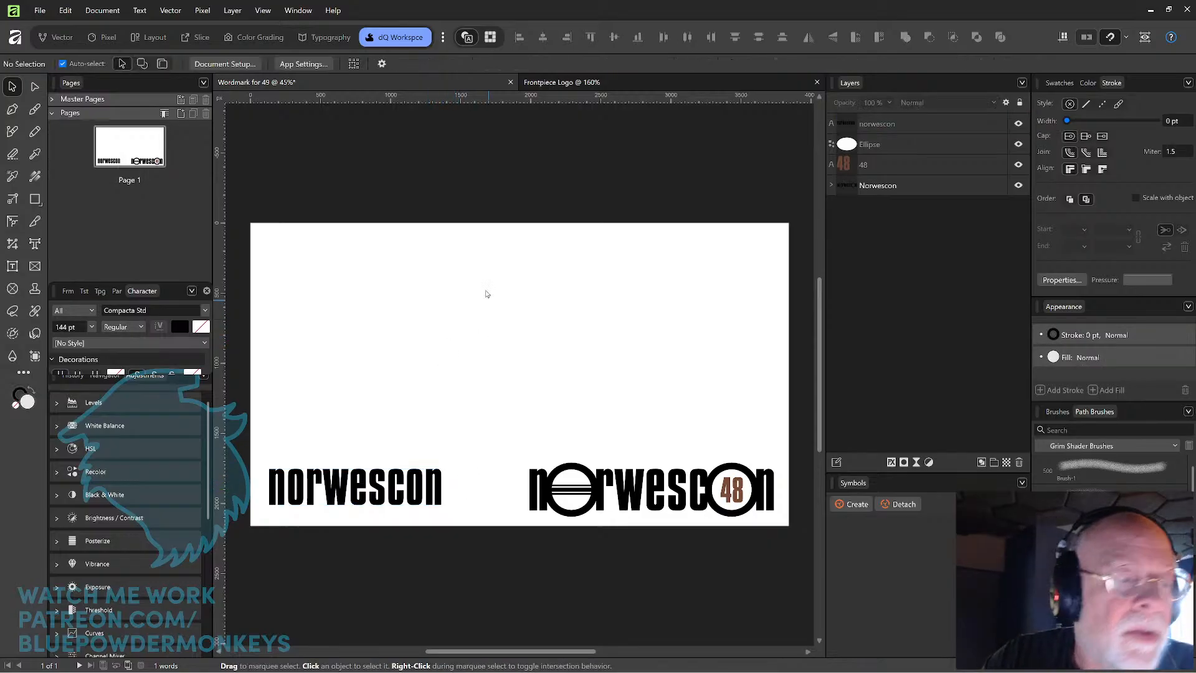
- Add a closing parenthesis as artistic text in the upper middle of the page at 288 pt and scale it to about 987 pt
left_click(35, 245)
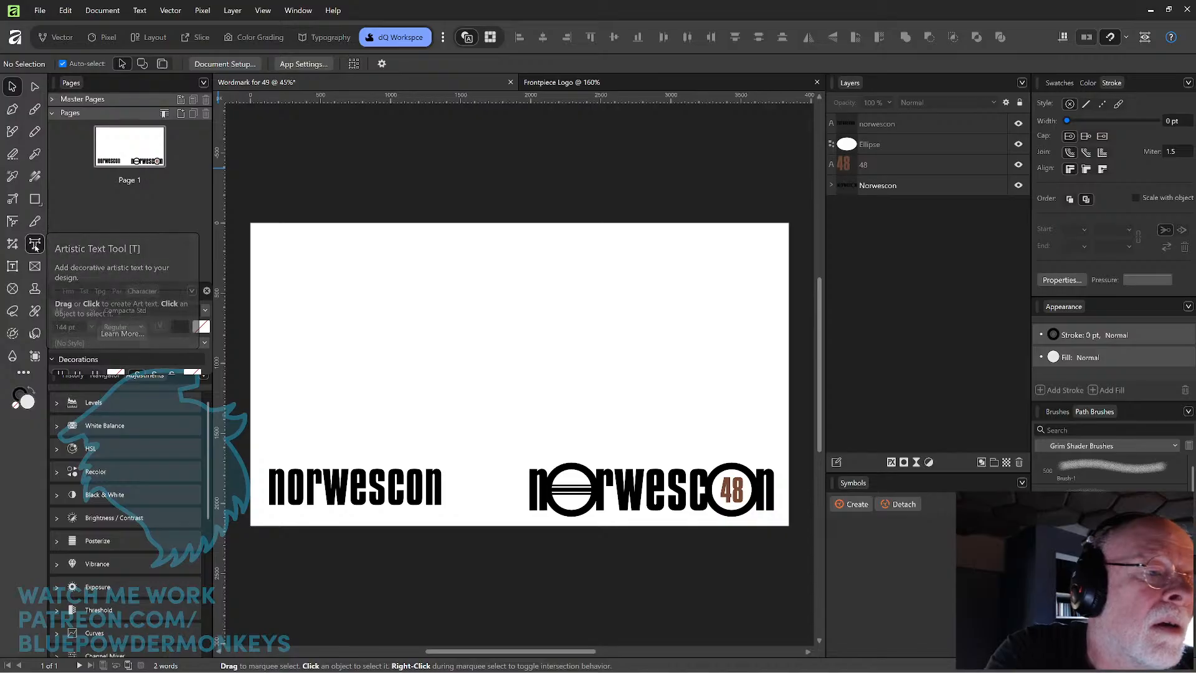
left_click(449, 307)
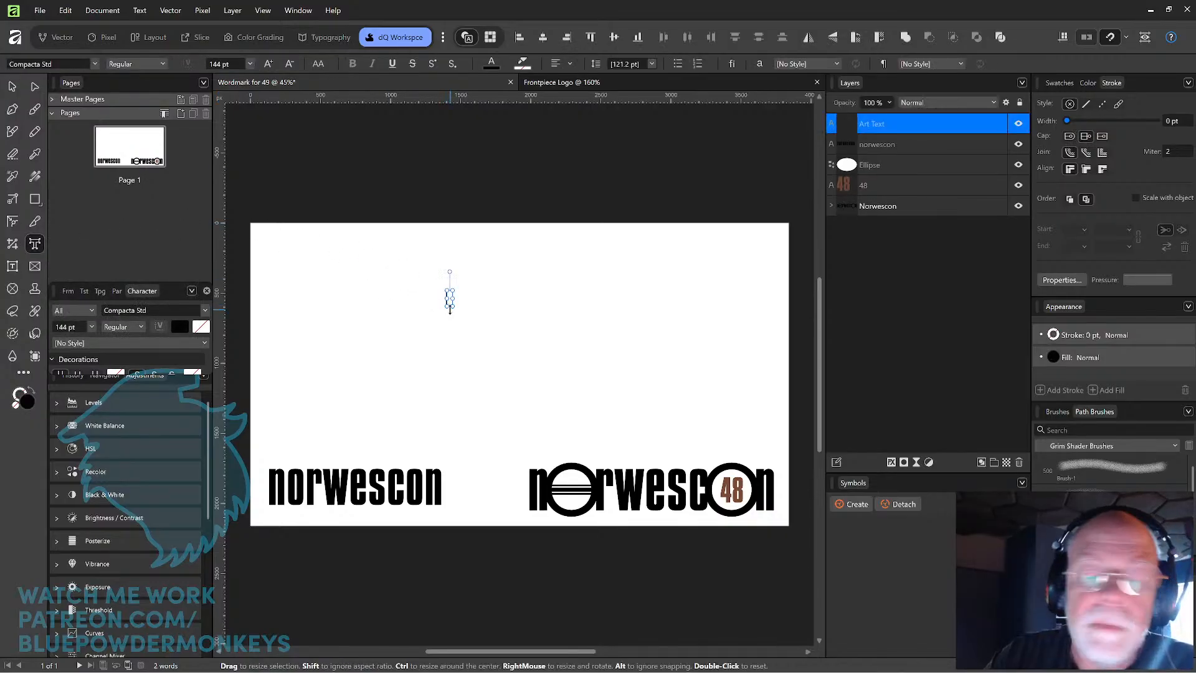
type(")")
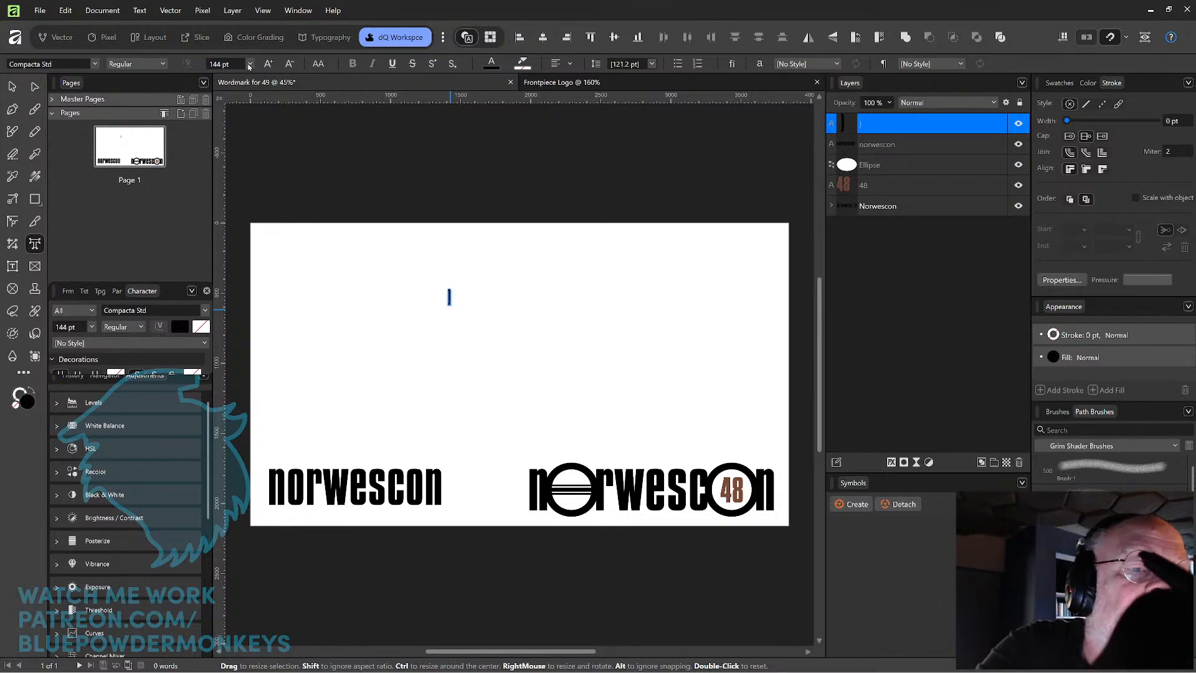
left_click(249, 64)
left_click(226, 290)
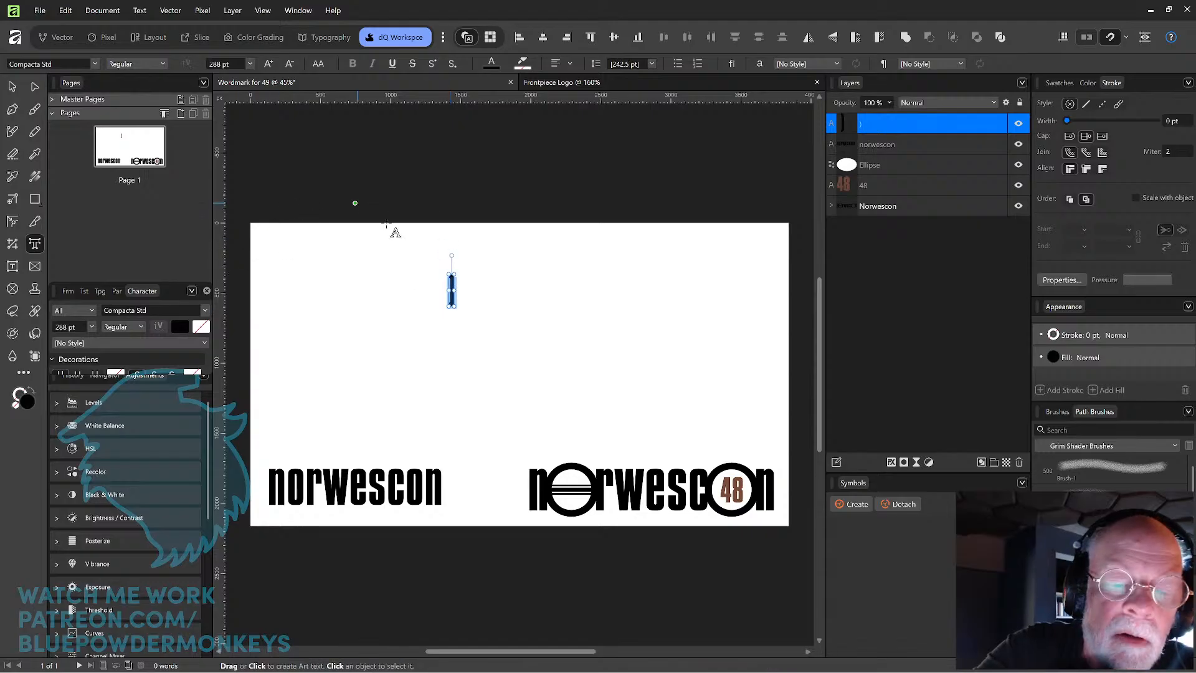
left_click_drag(455, 307, 496, 374)
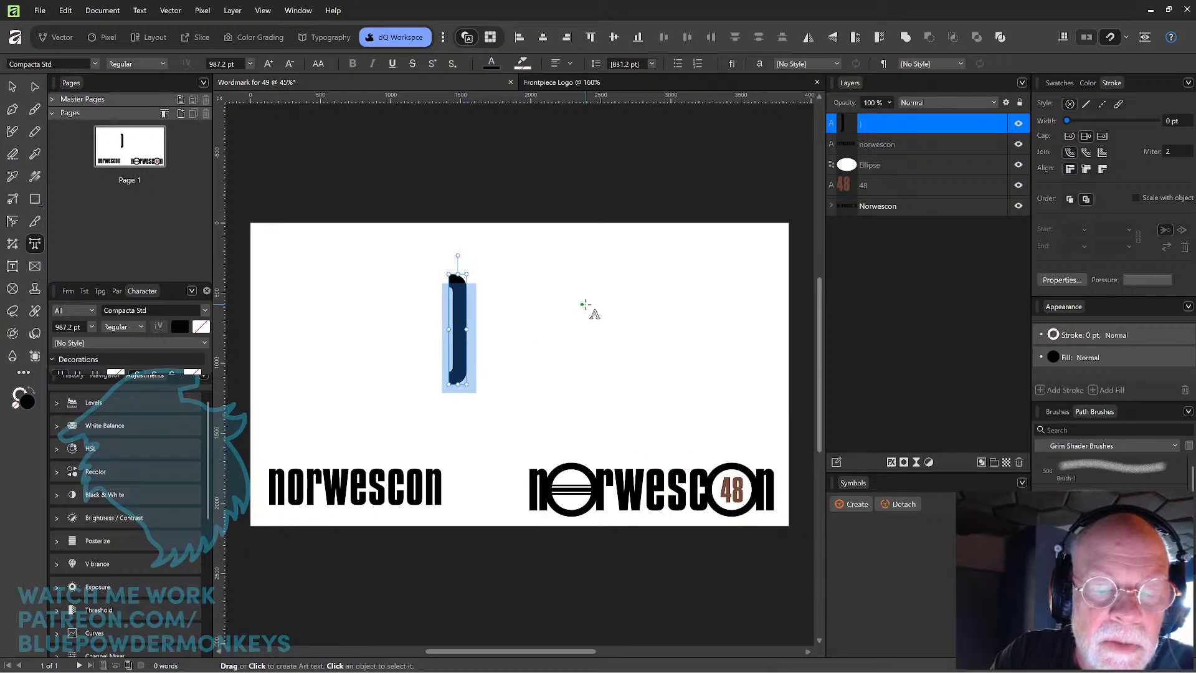
- Replace the large parenthesis with a capital "O", keeping the Compacta Std font
left_click(95, 65)
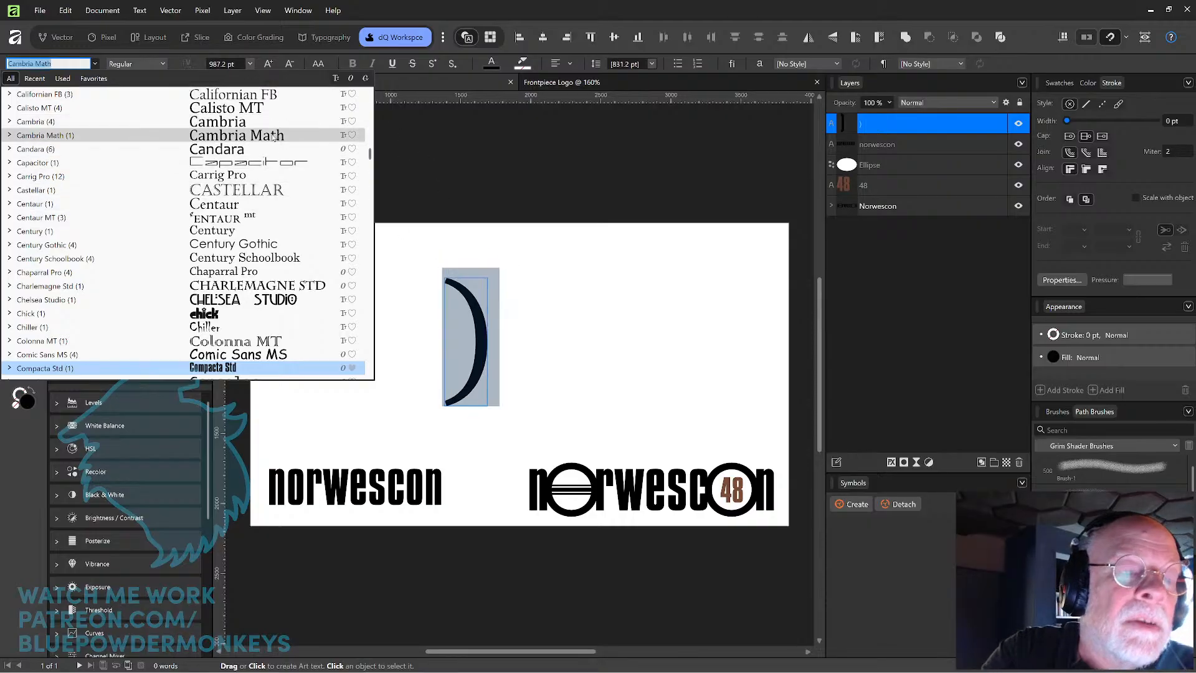
left_click(443, 20)
left_click_drag(460, 321, 482, 317)
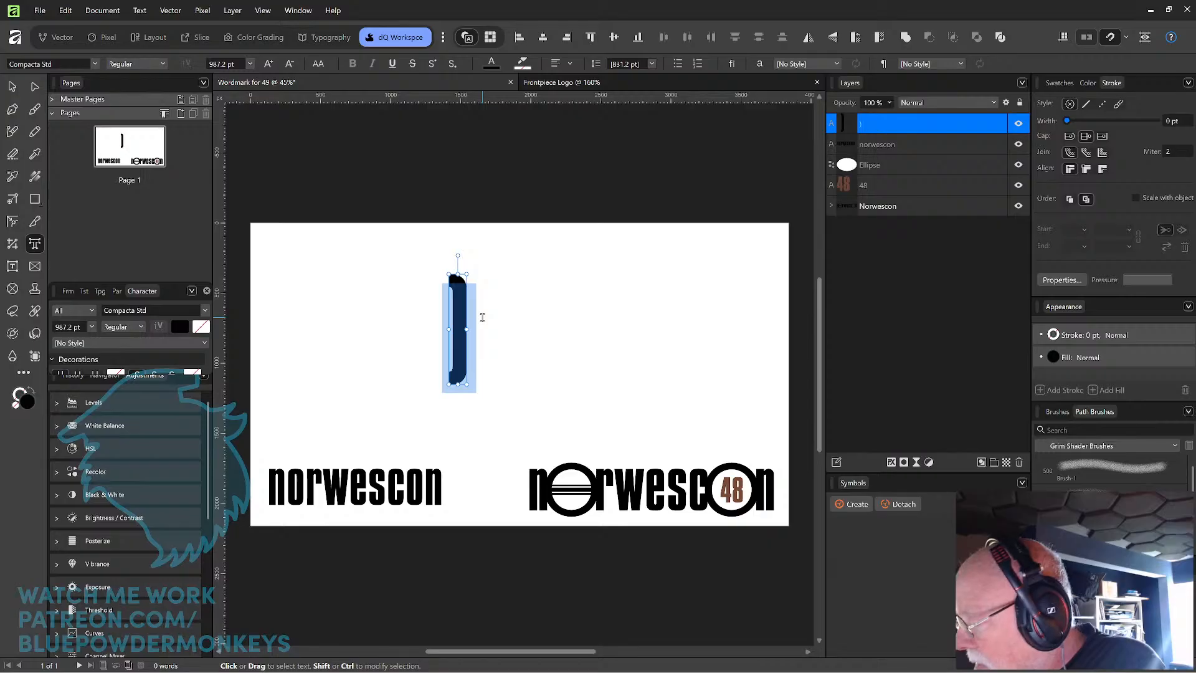
type("o")
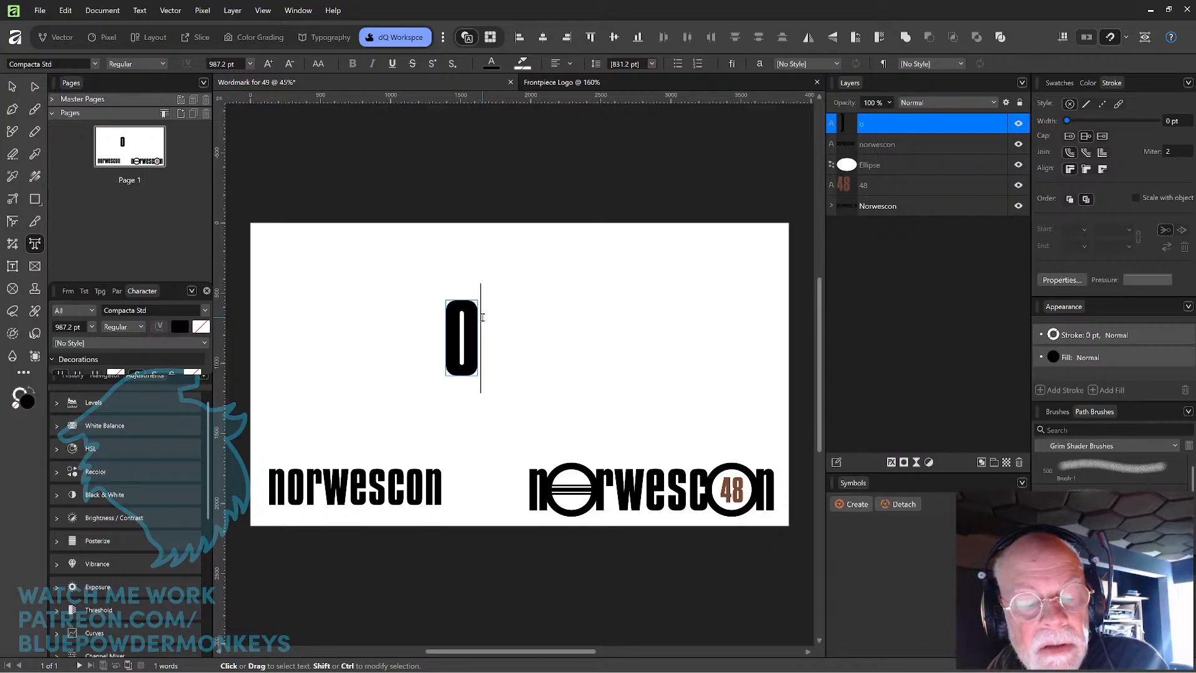
key("Left")
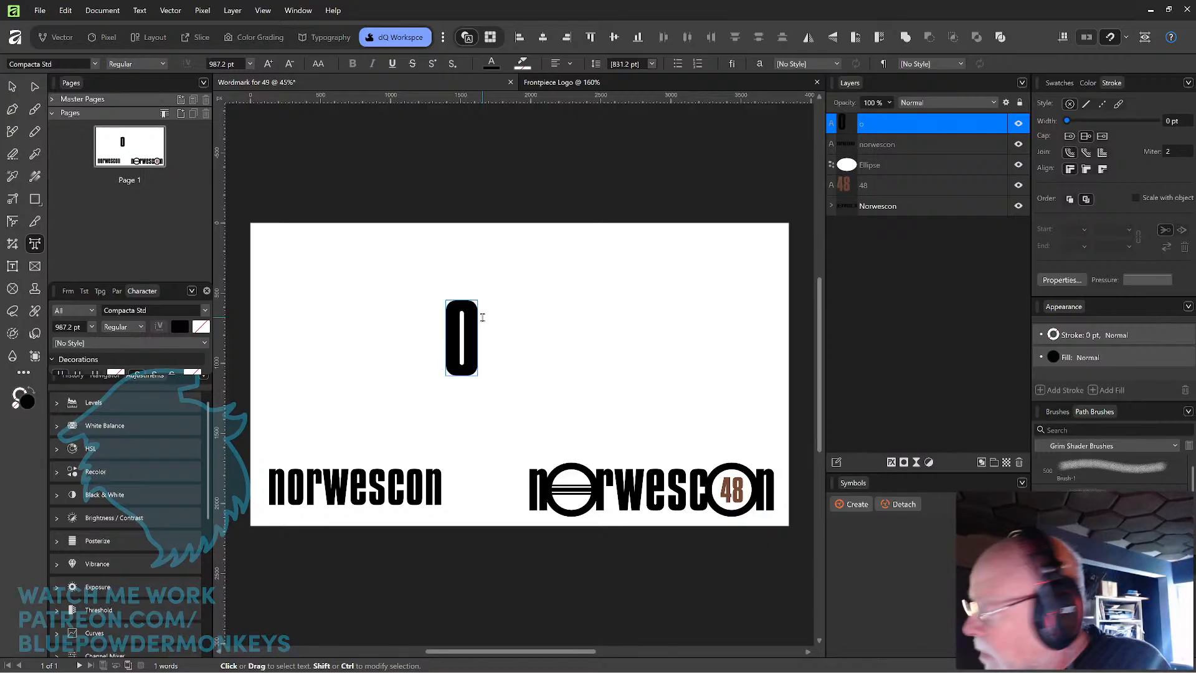
key("Right")
key("shift+Left")
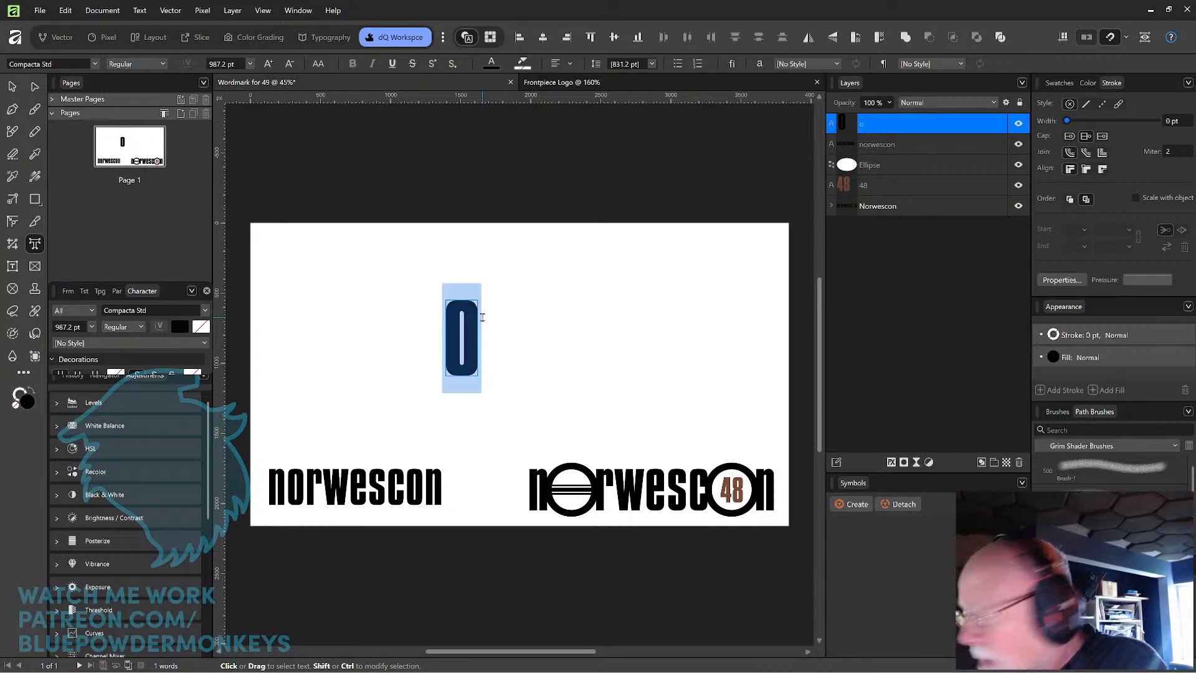
type("O")
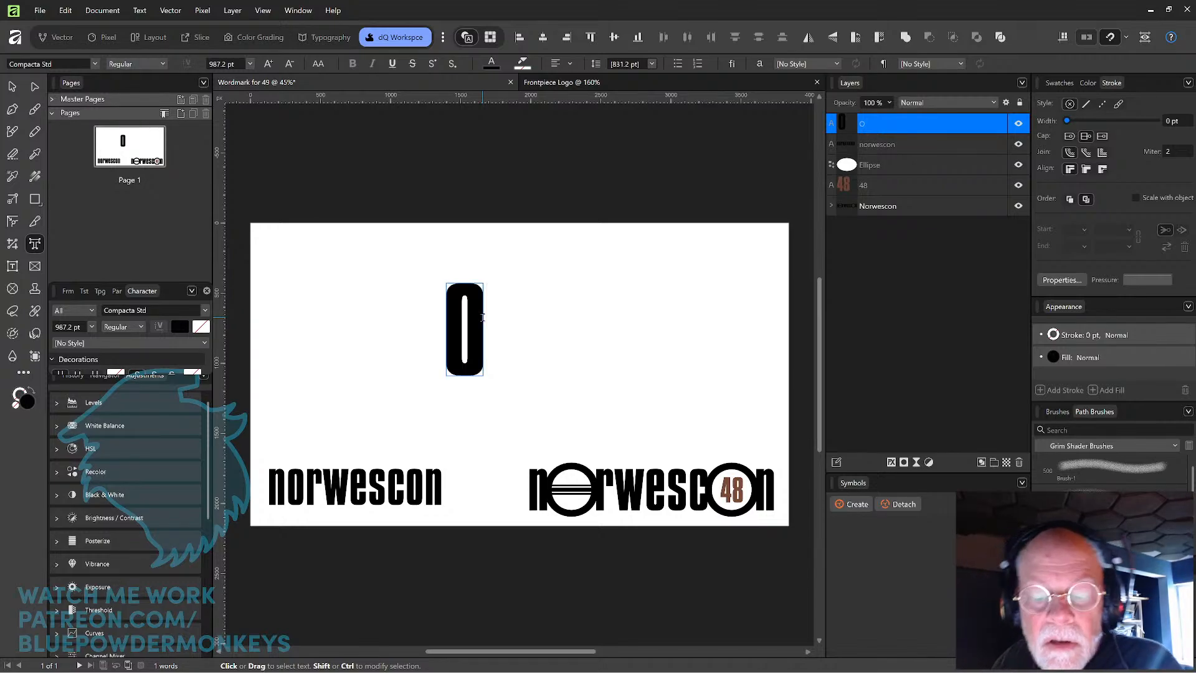
key("shift+Left")
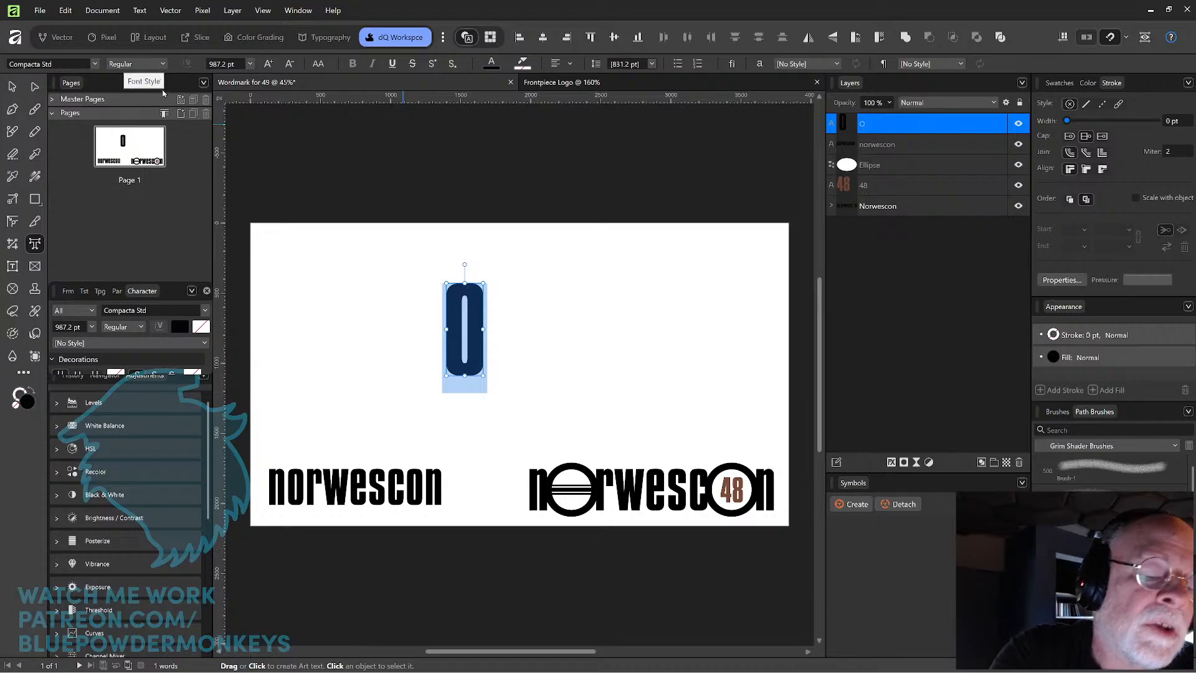
- Try a capital "N" at the start of the "norwescon" text and restore the lowercase "n"
left_click_drag(285, 481, 269, 479)
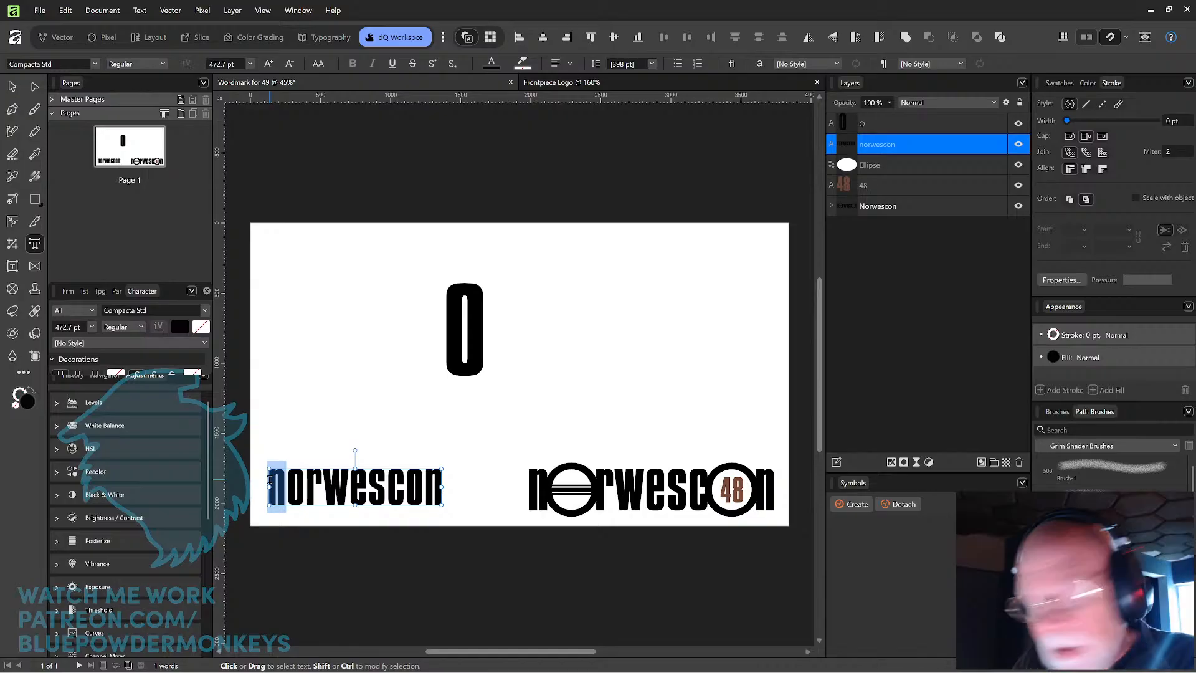
type("N")
key("BackSpace")
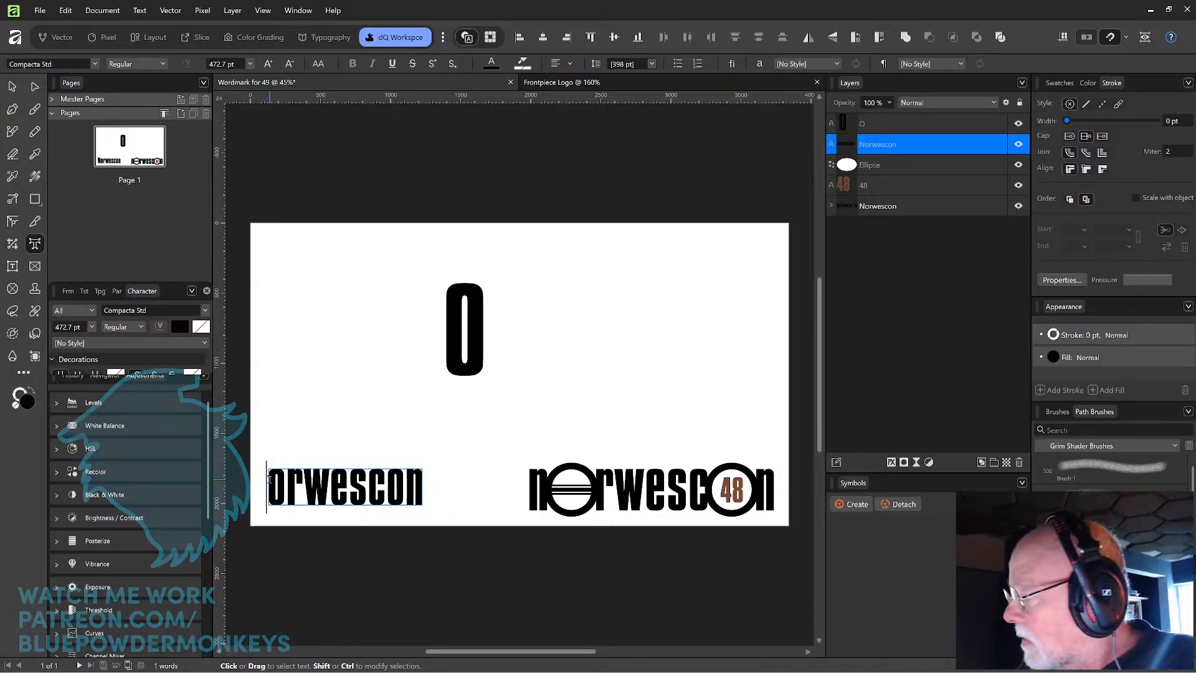
type("n")
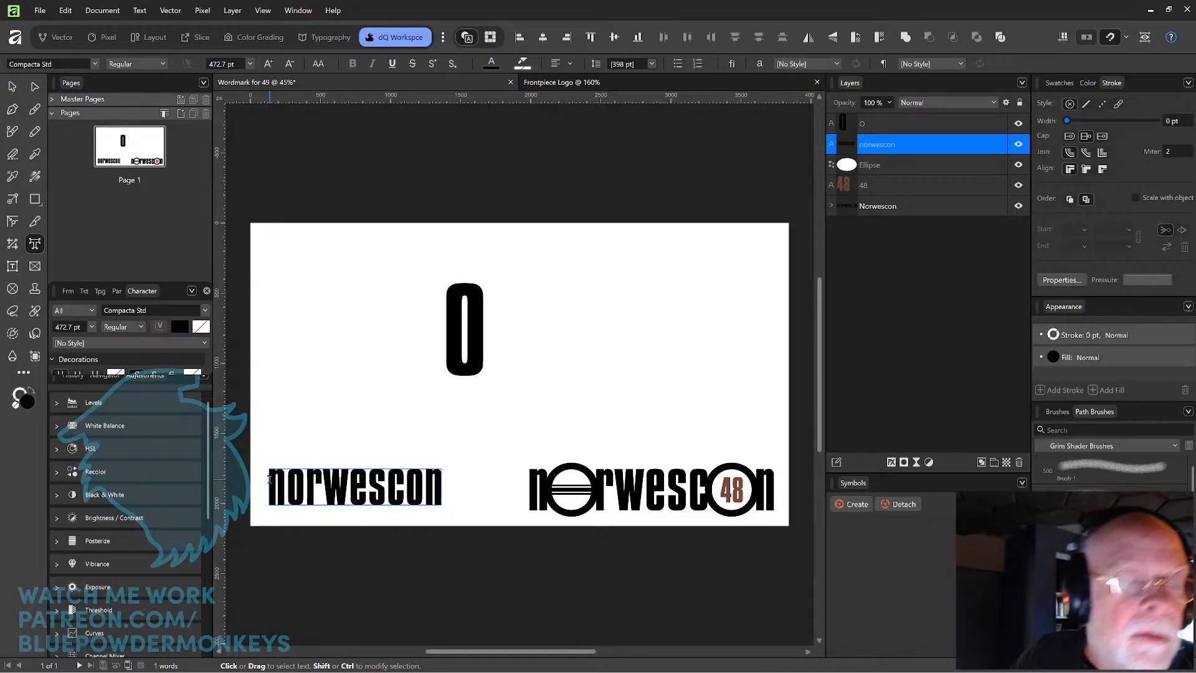
key("Escape")
- Change the large "O" to ITC Avant Garde Gothic Pro, trying the Bold style before setting it to Medium
double_click(459, 316)
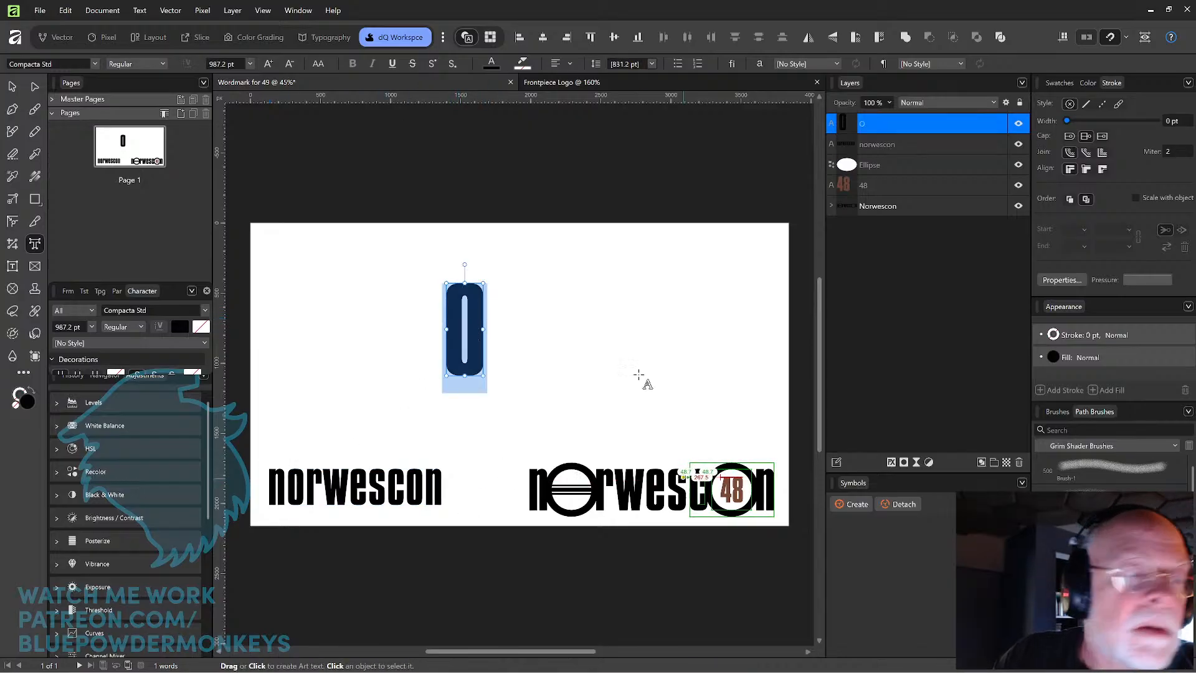
left_click(96, 64)
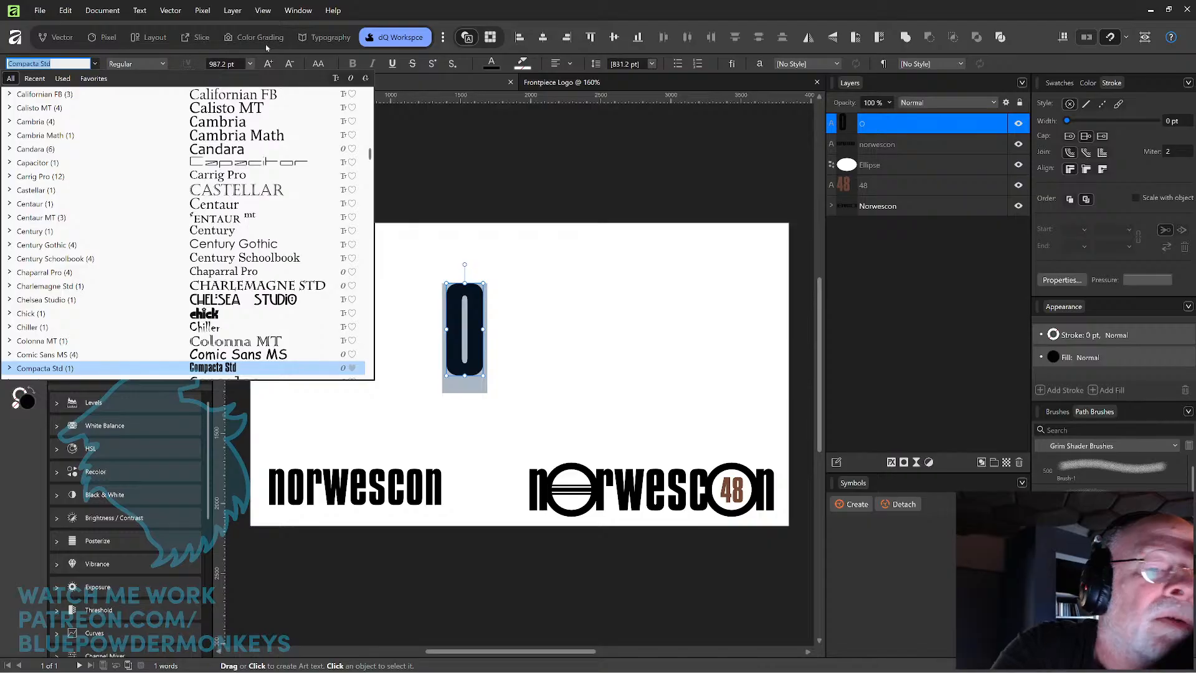
left_click(35, 79)
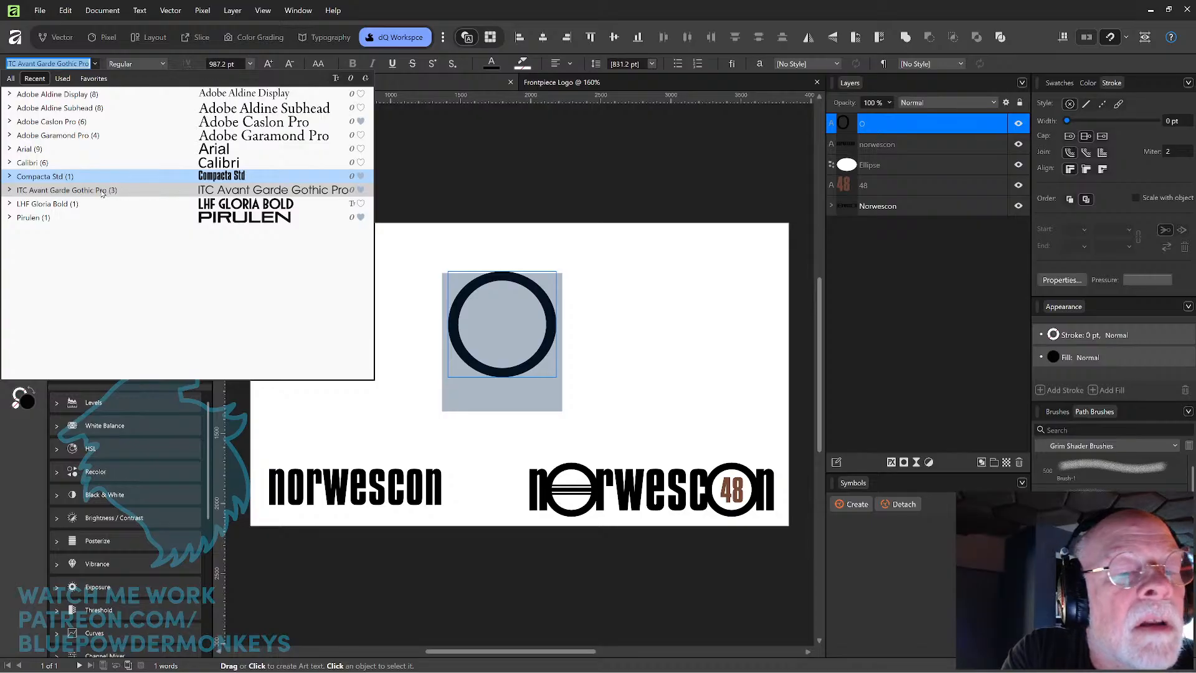
left_click(102, 192)
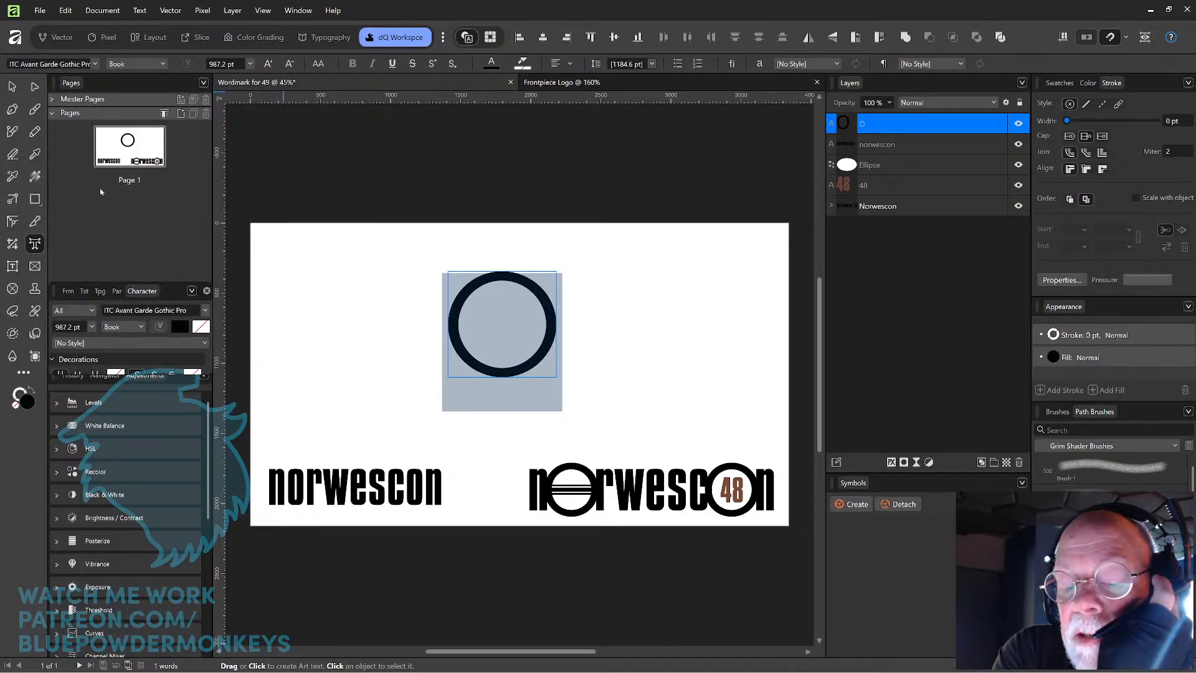
left_click(158, 64)
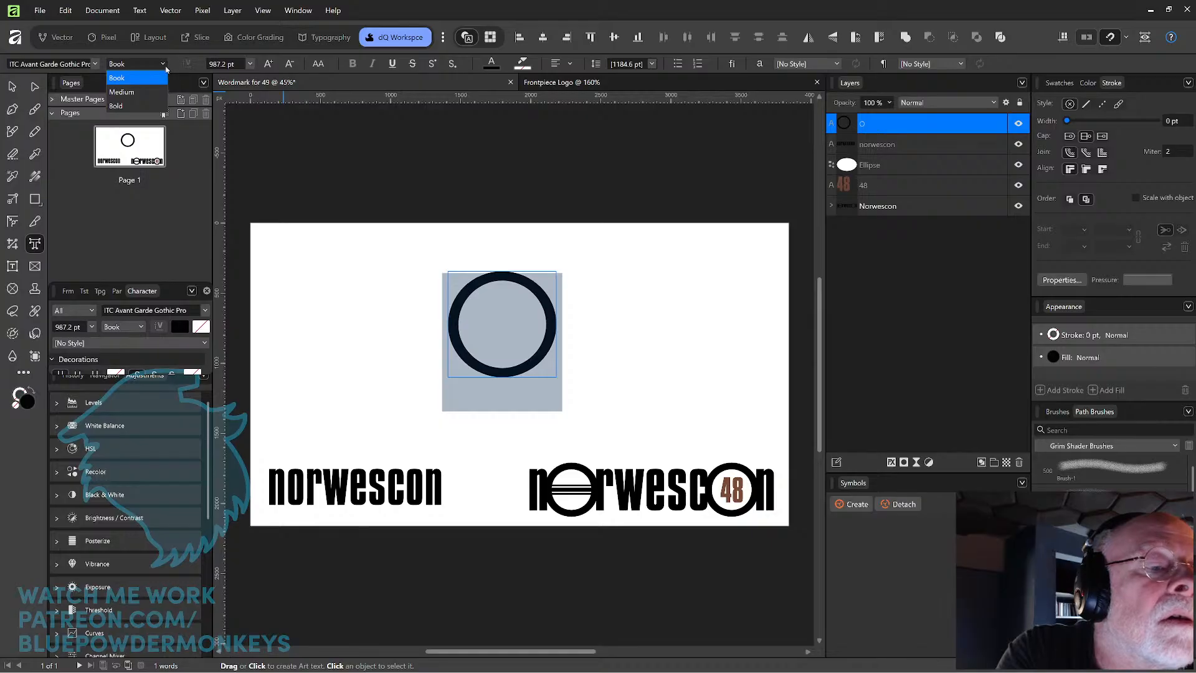
left_click(157, 109)
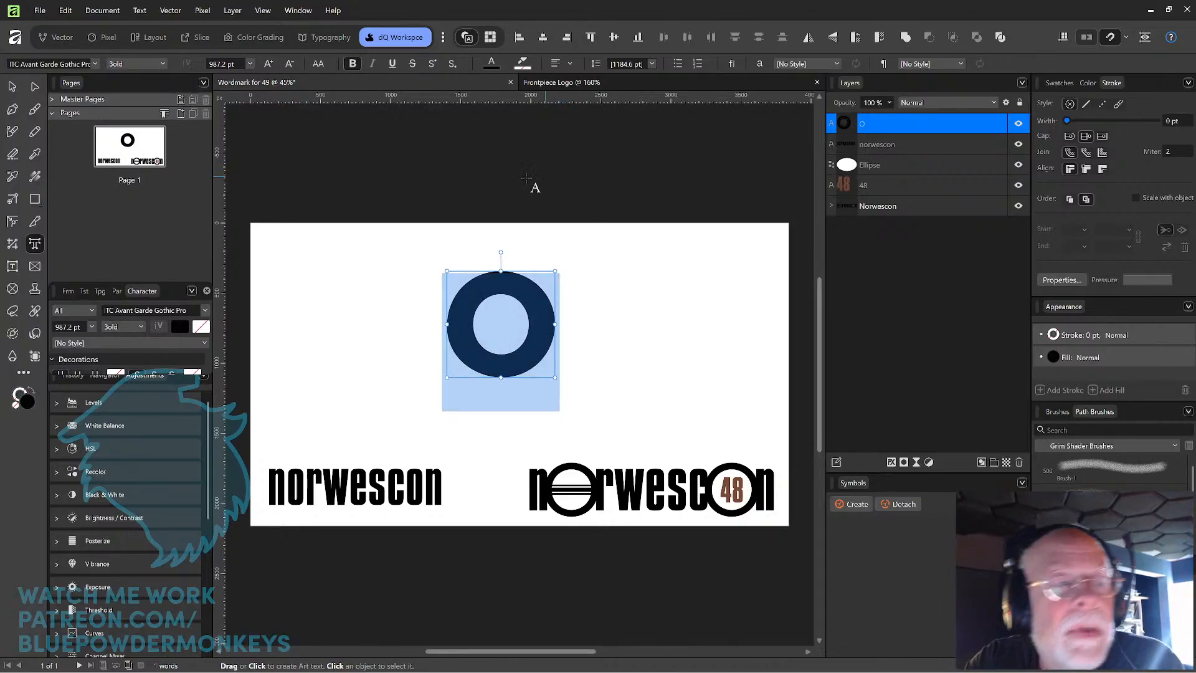
left_click(161, 64)
left_click(138, 98)
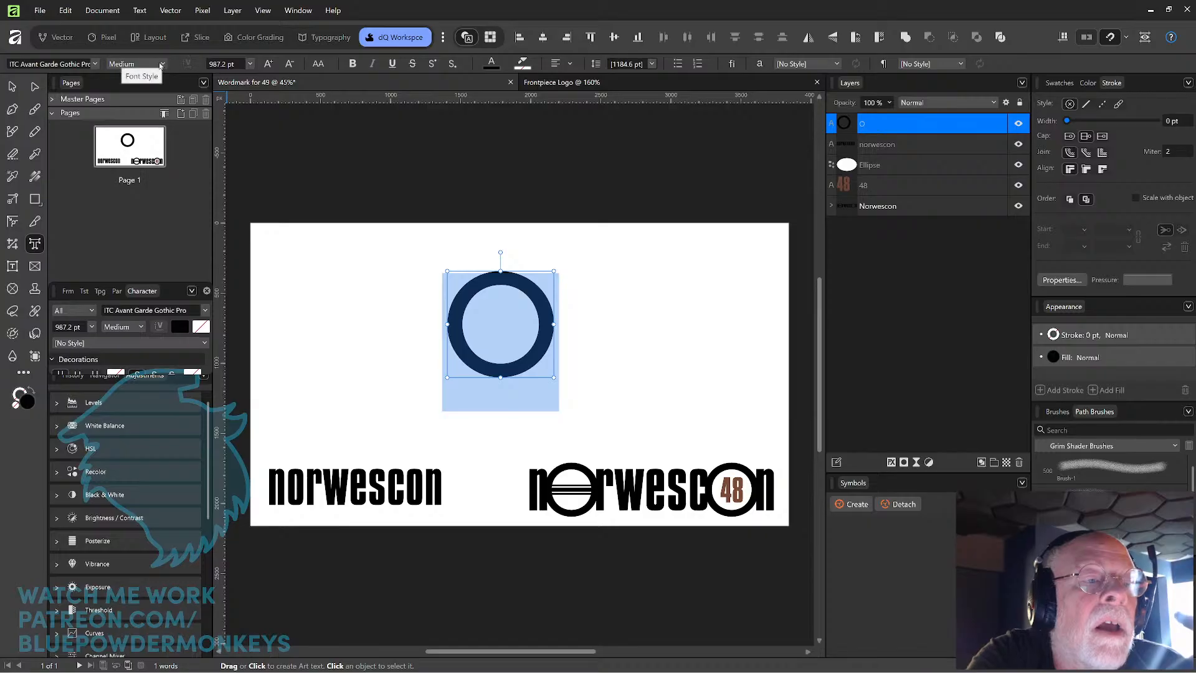
- Place two copies of the large "O" side by side across the upper page and set the second one to Bold
left_click(12, 86)
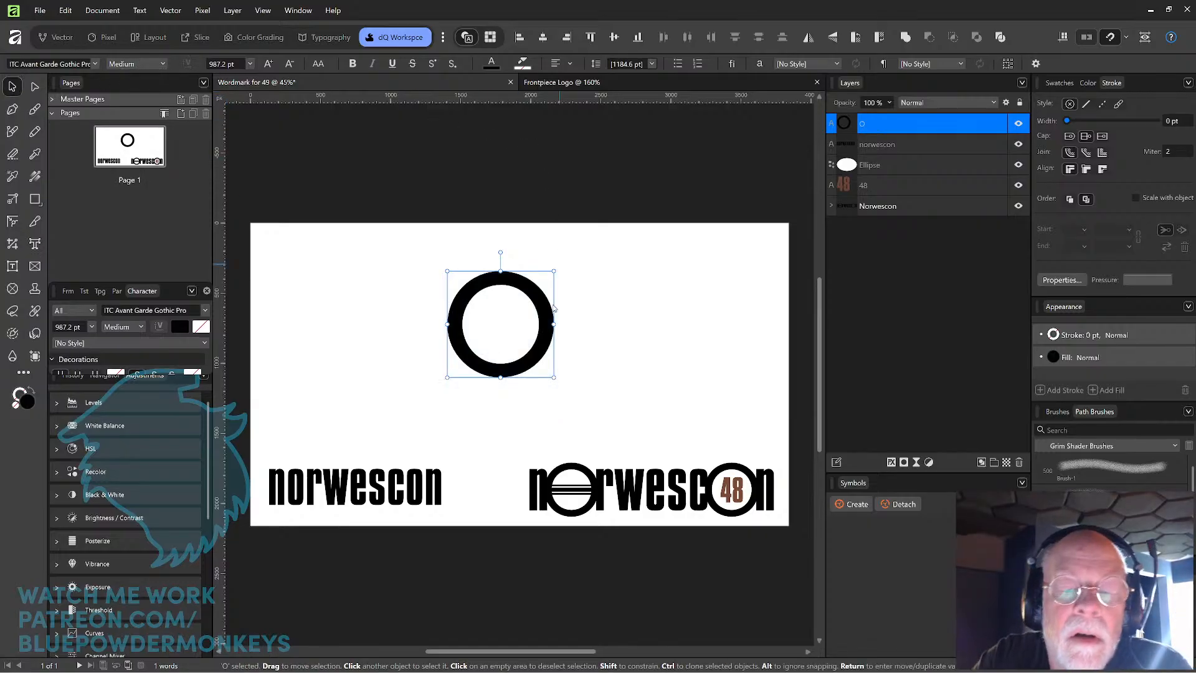
mouse_move(531, 345)
left_mouse_down()
mouse_move(361, 333)
mouse_move(537, 329)
left_mouse_up()
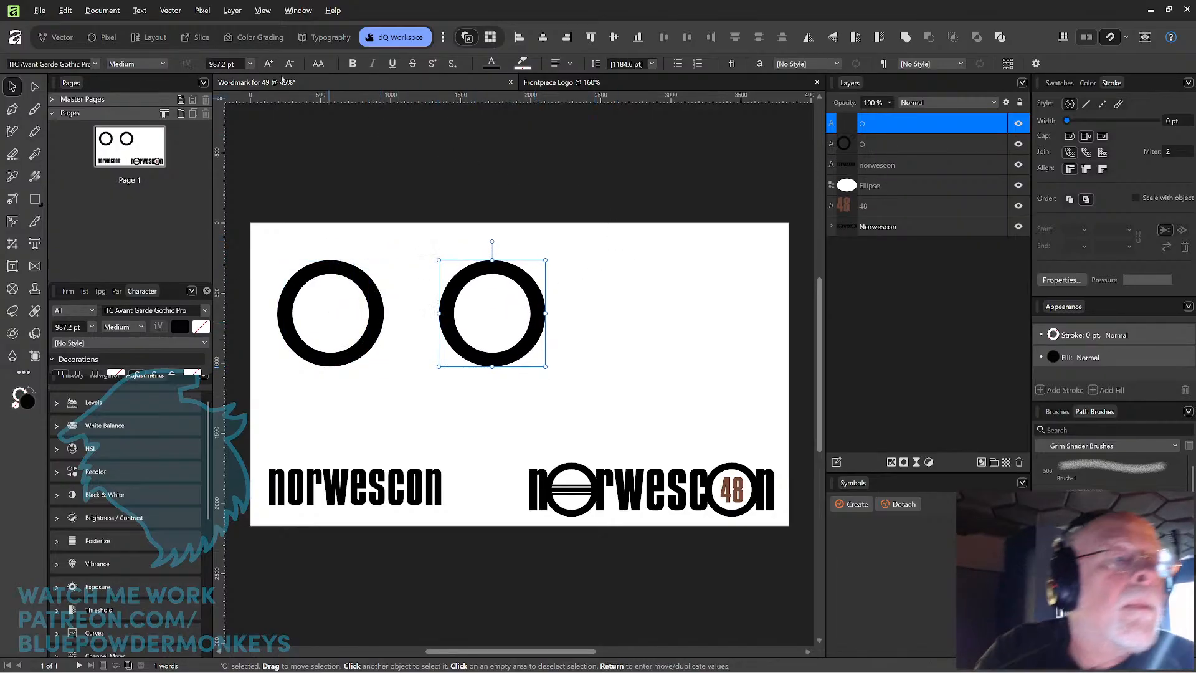
left_click(94, 64)
left_click(92, 64)
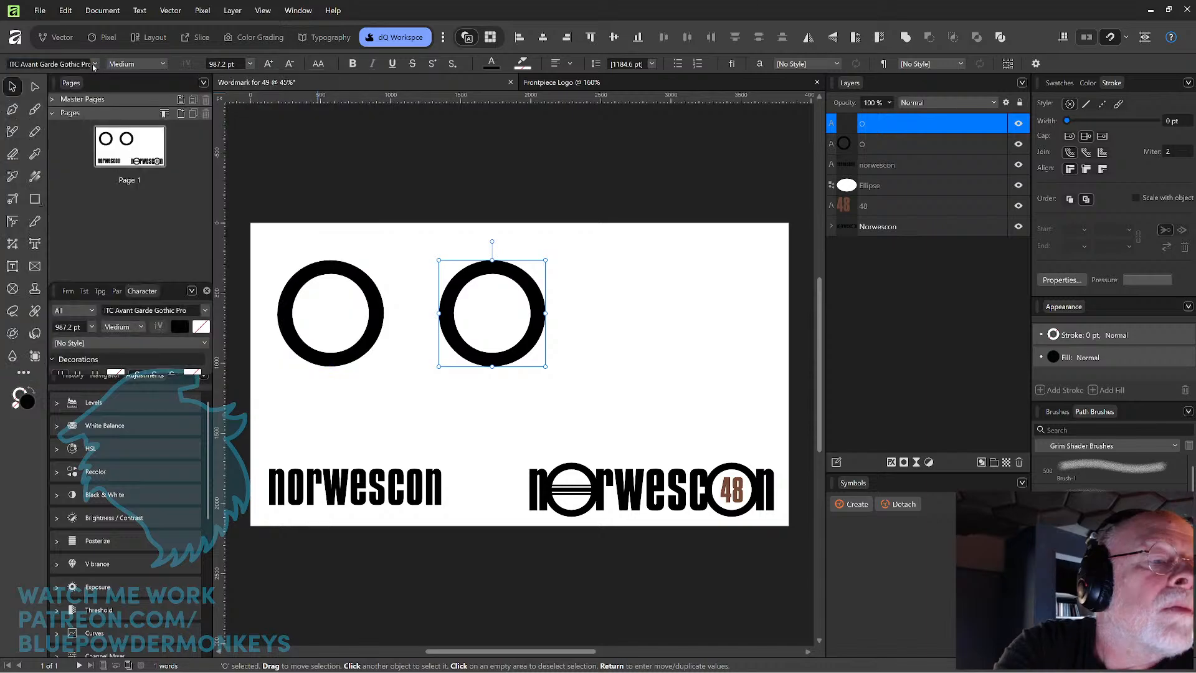
left_click(157, 64)
left_click(148, 107)
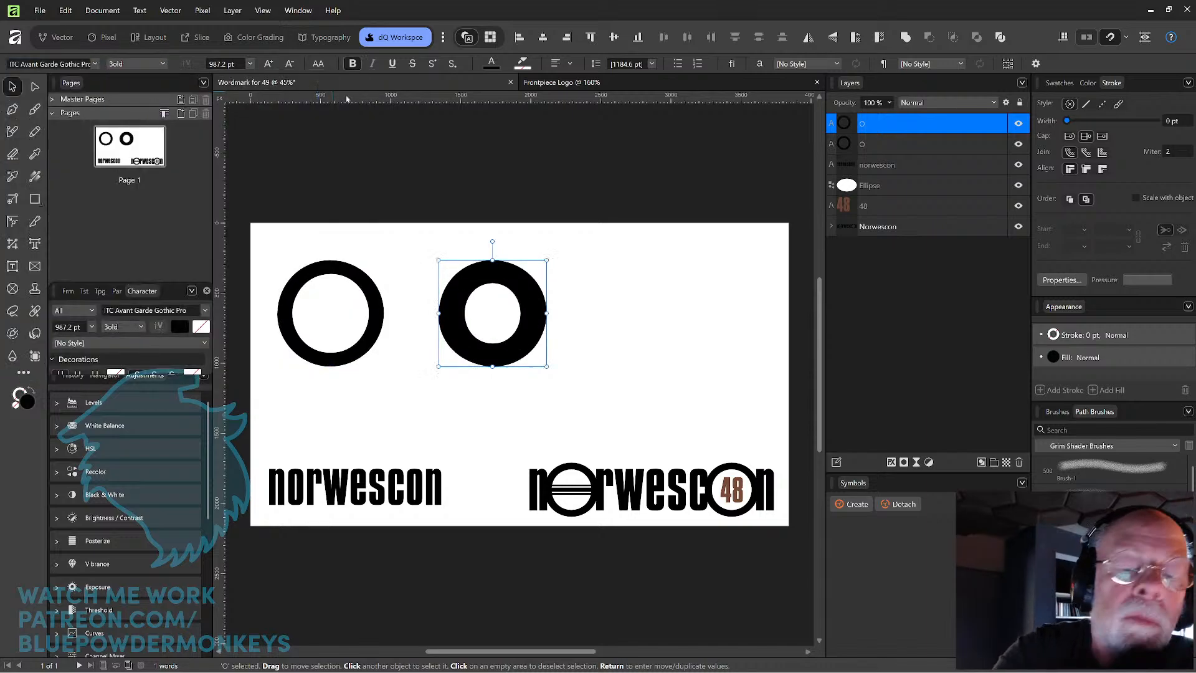
left_click(590, 311)
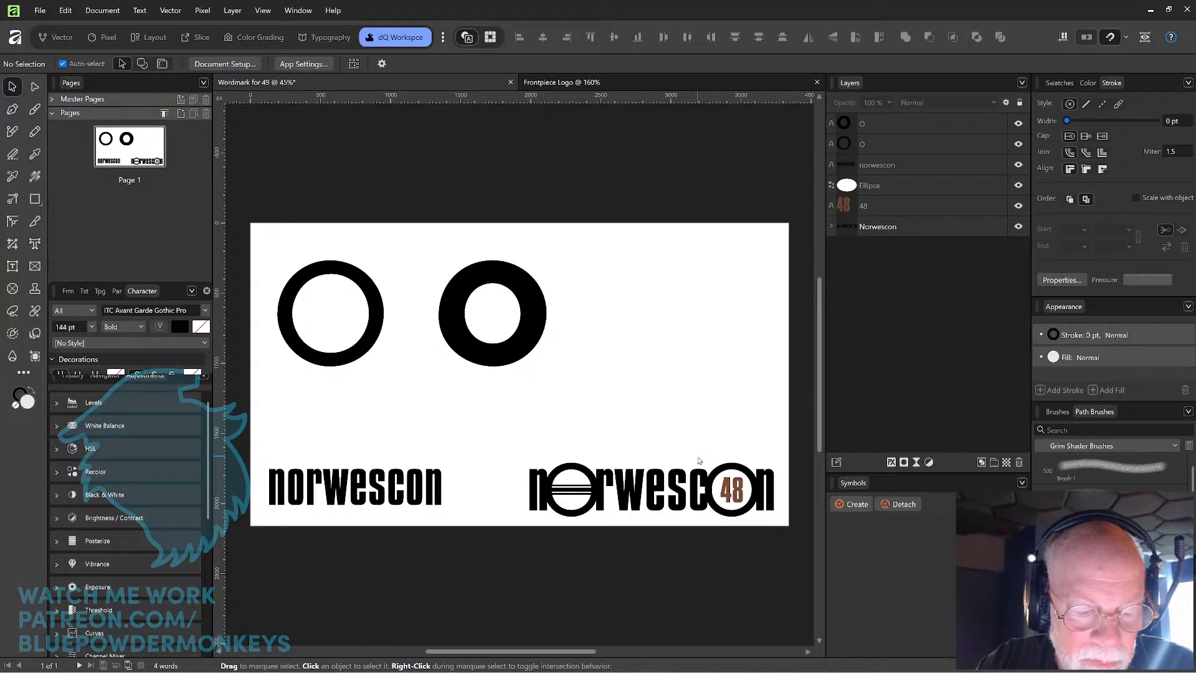
- Stack the Medium "O" above the Bold "O" along the page's left edge, directly over the "norwescon" text in the lower-left corner
left_click_drag(524, 332, 354, 432)
left_click_drag(373, 488, 358, 505)
left_click_drag(362, 426, 353, 405)
left_click_drag(373, 327, 352, 327)
left_click_drag(443, 331, 526, 323)
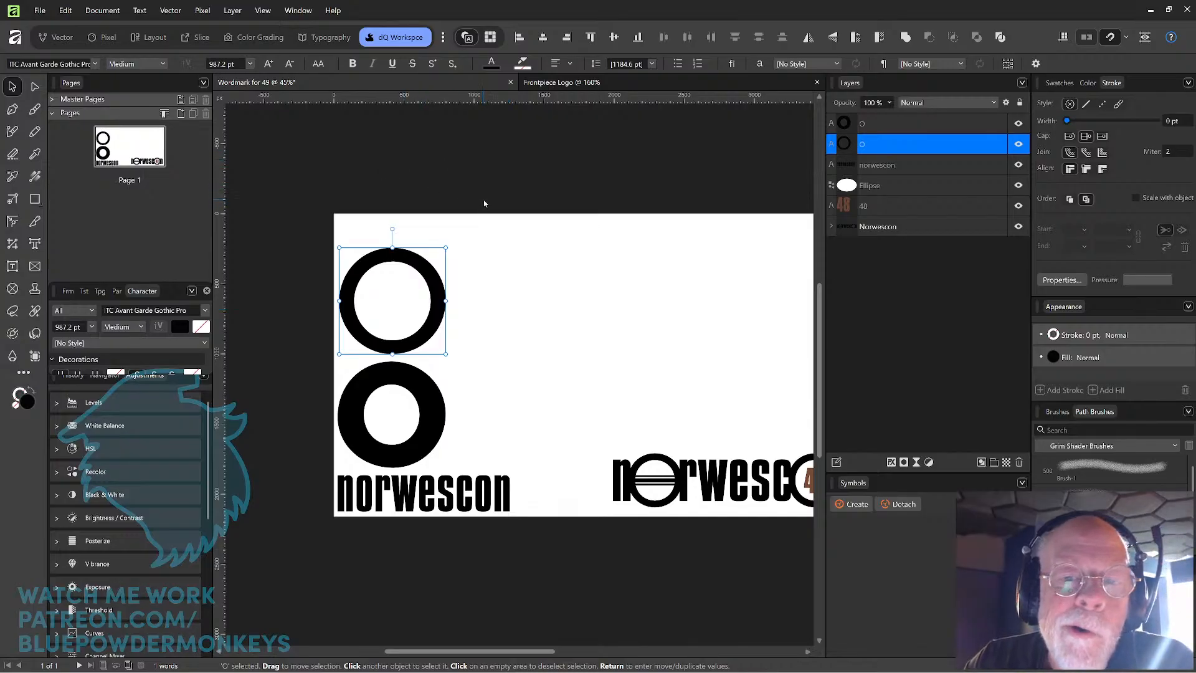
mouse_move(432, 292)
left_mouse_down()
mouse_move(343, 298)
mouse_move(433, 281)
mouse_move(431, 324)
mouse_move(430, 288)
left_mouse_up()
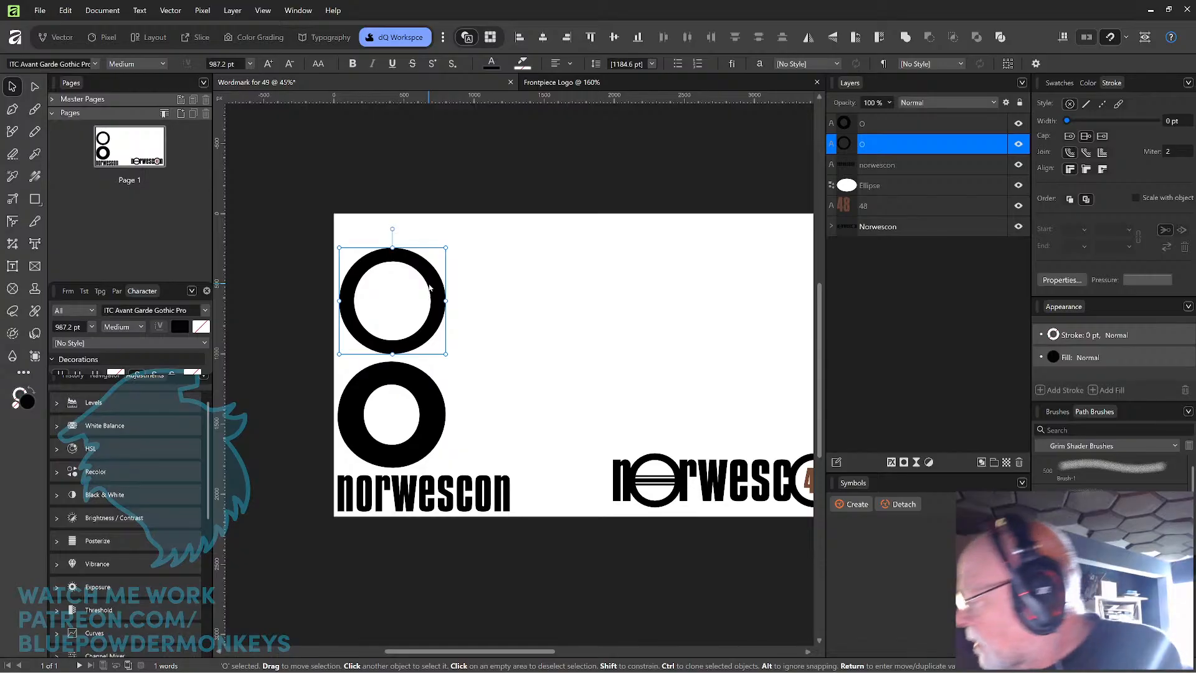
- Scale the Bold "O" down proportionally to about 768 pt, keeping its lower-left corner in place
key("ctrl+minus")
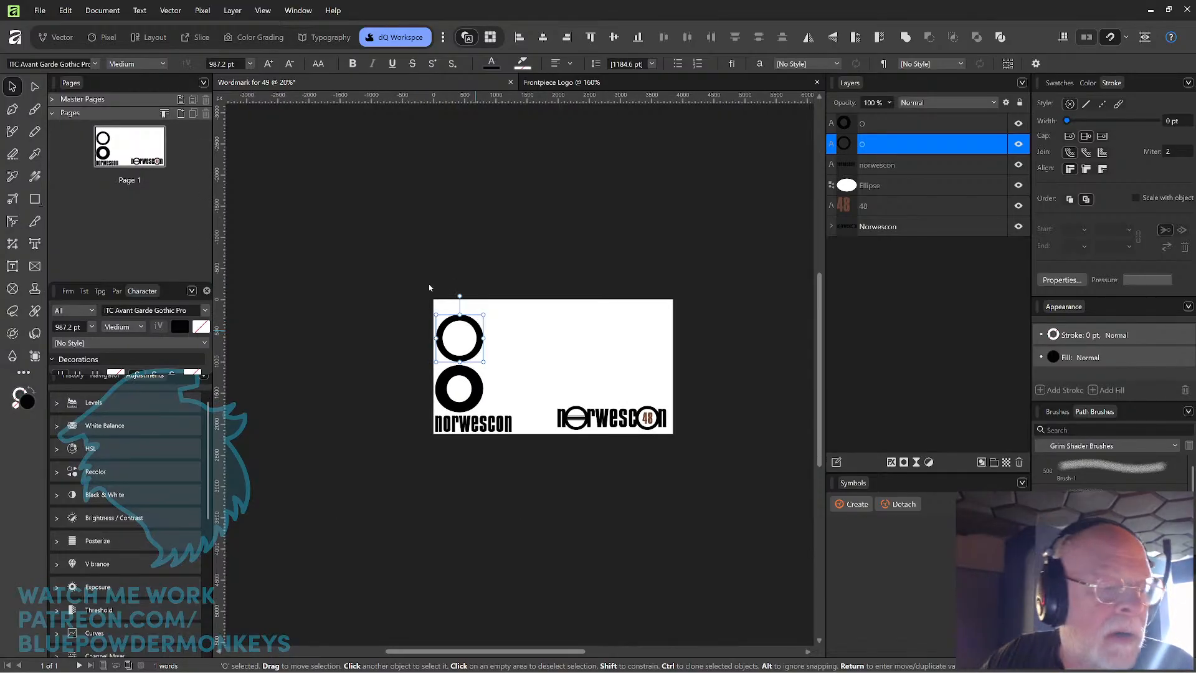
left_click(400, 203)
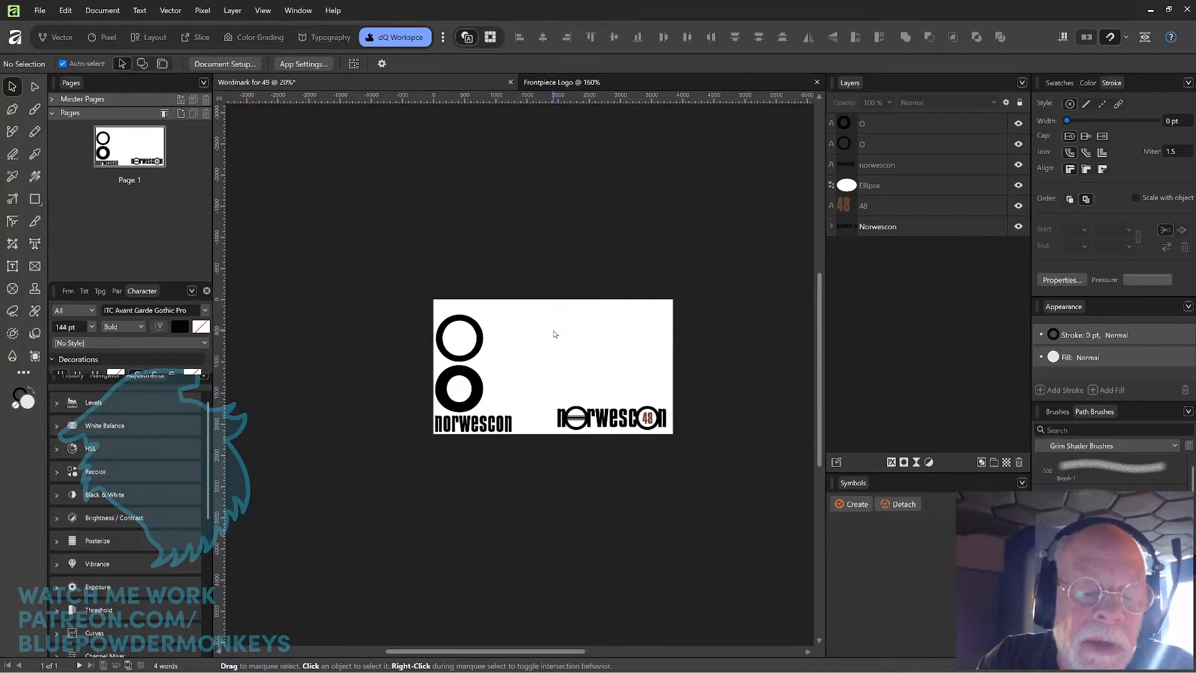
scroll(554, 334, "up", 4)
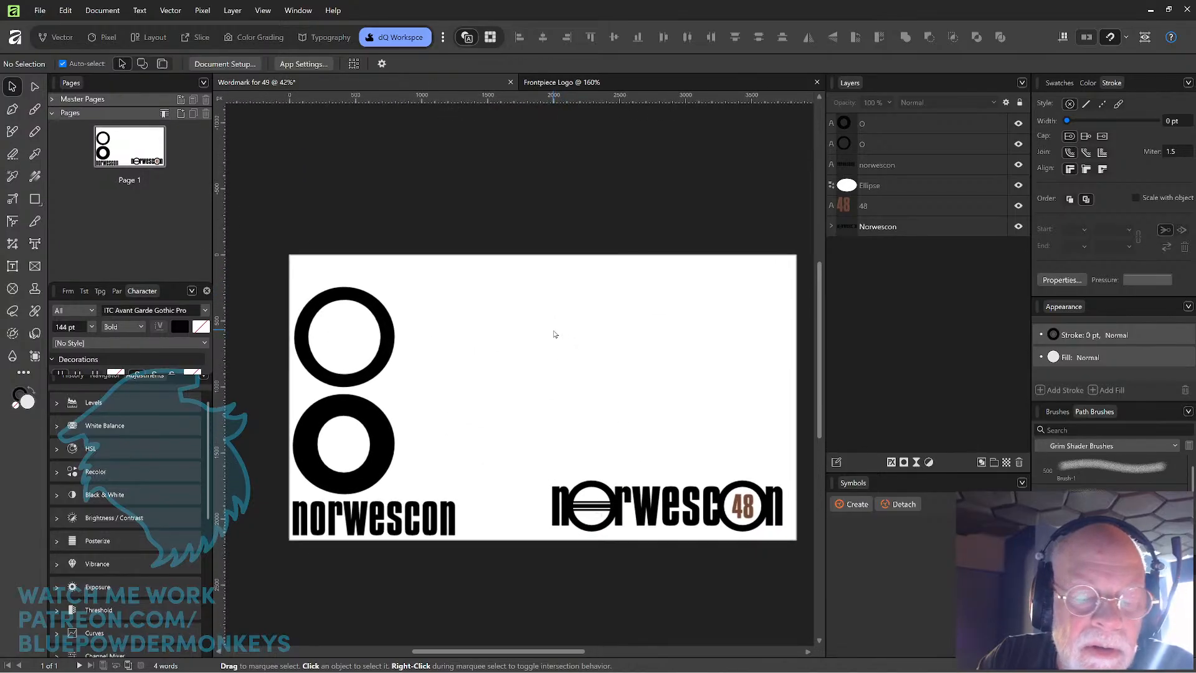
scroll(555, 334, "right", 1)
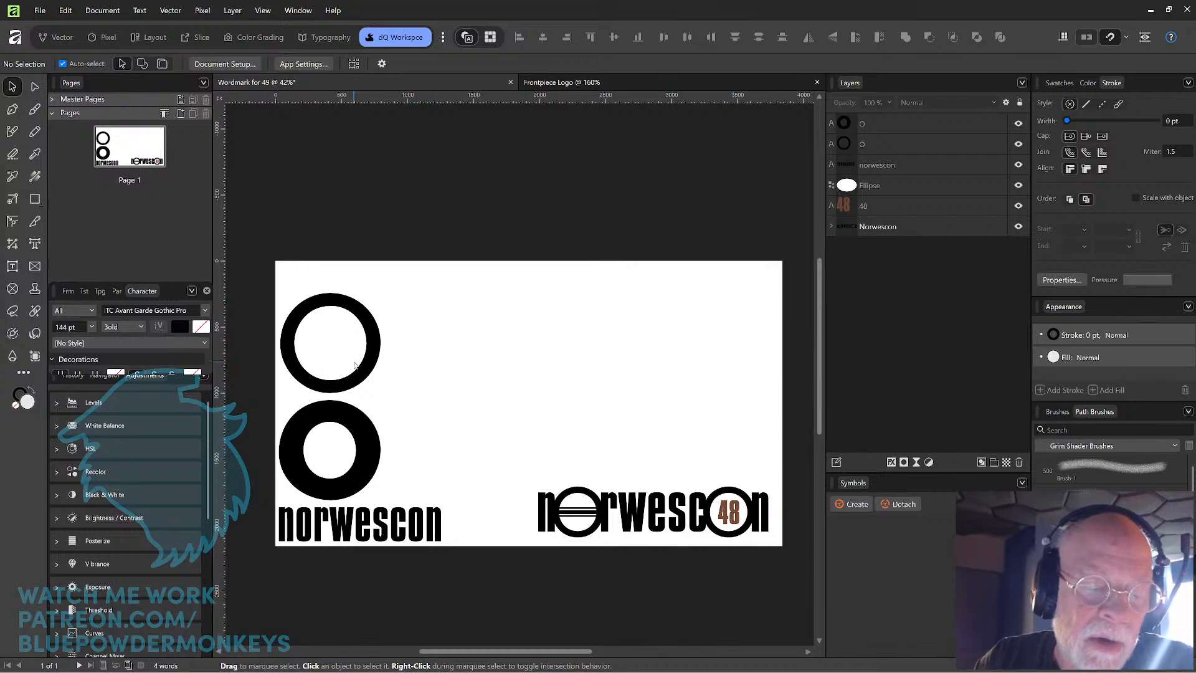
left_click(368, 452)
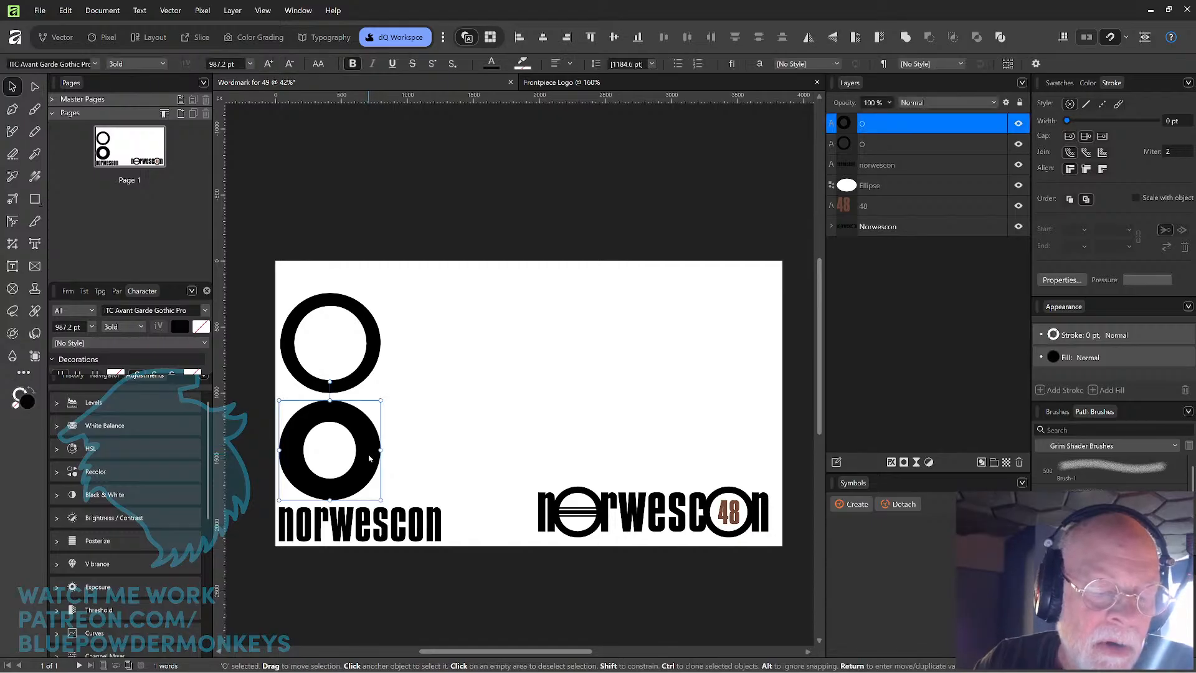
left_click_drag(380, 401, 358, 422)
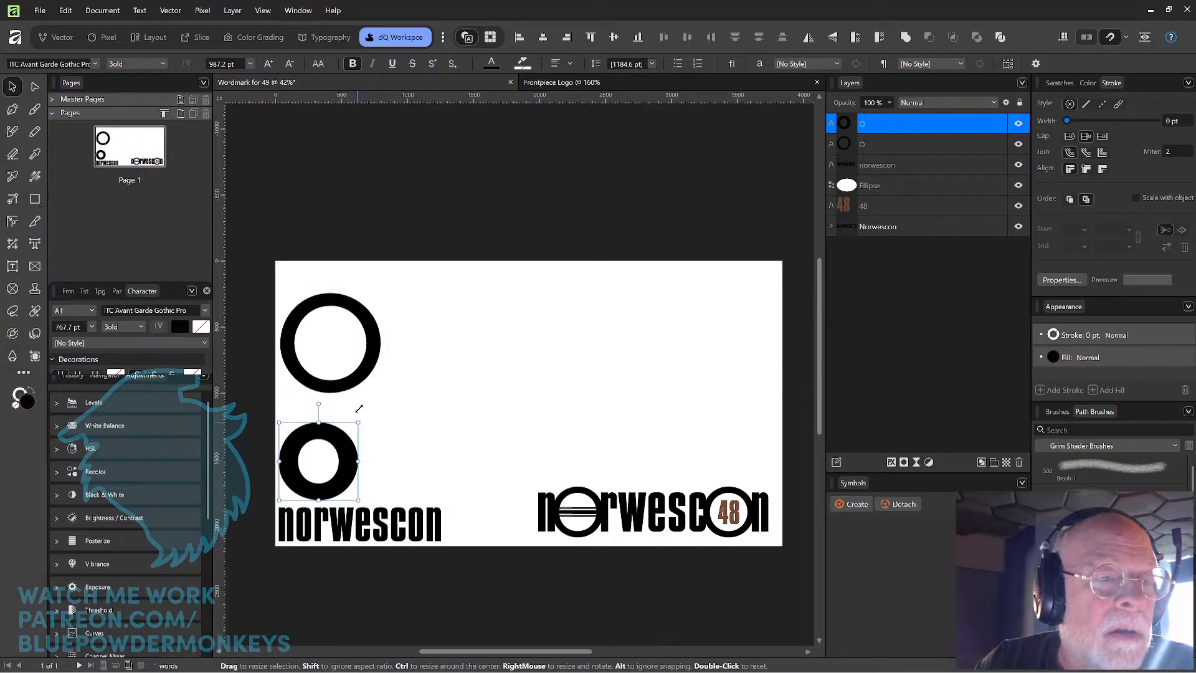
- Set both the Medium and the Bold "O" to 500 pt, keeping their individual font styles
left_click(345, 381, "shift")
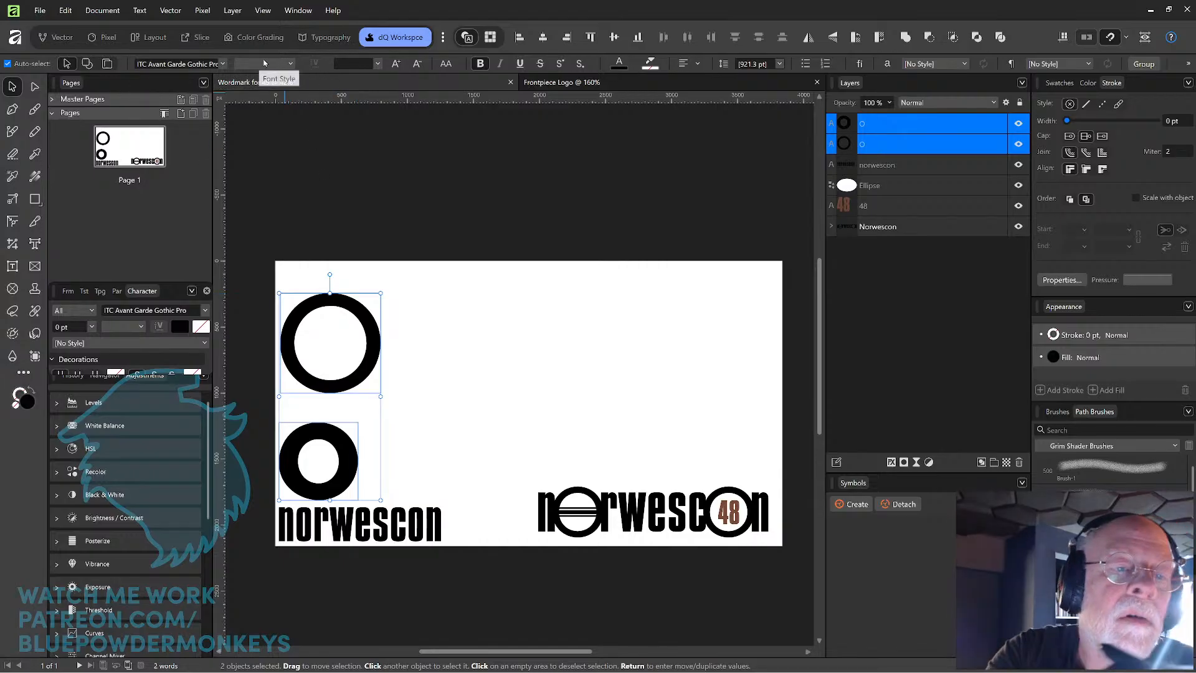
left_click(285, 66)
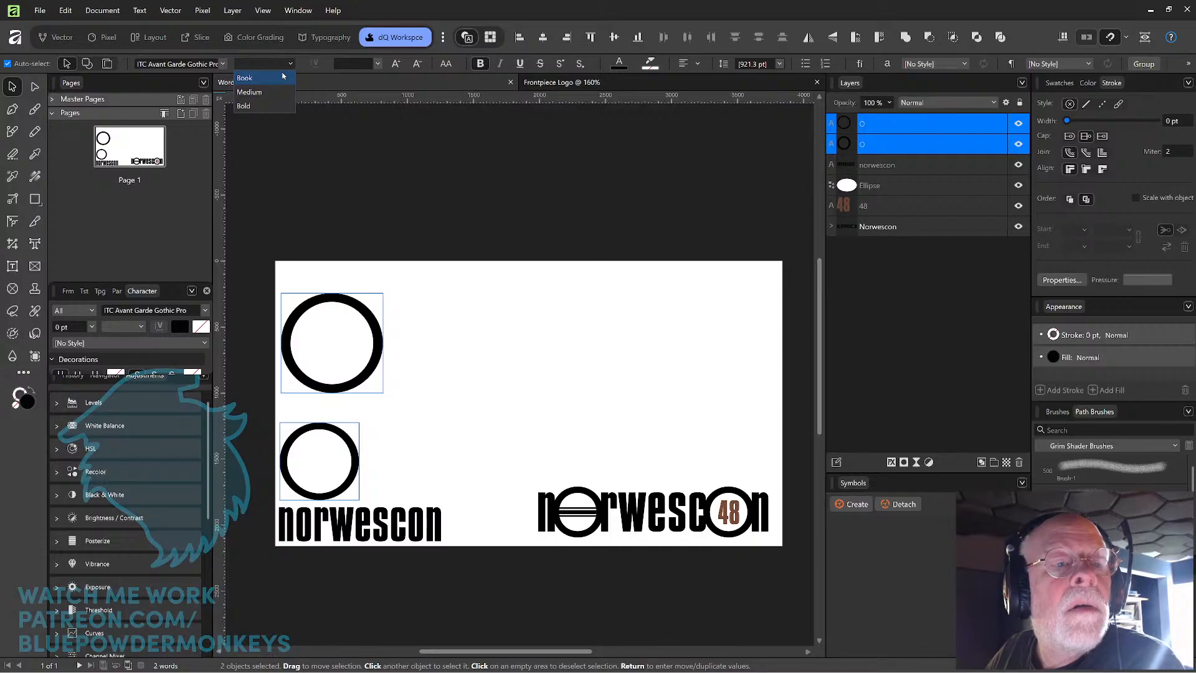
key("Escape")
left_click(363, 66)
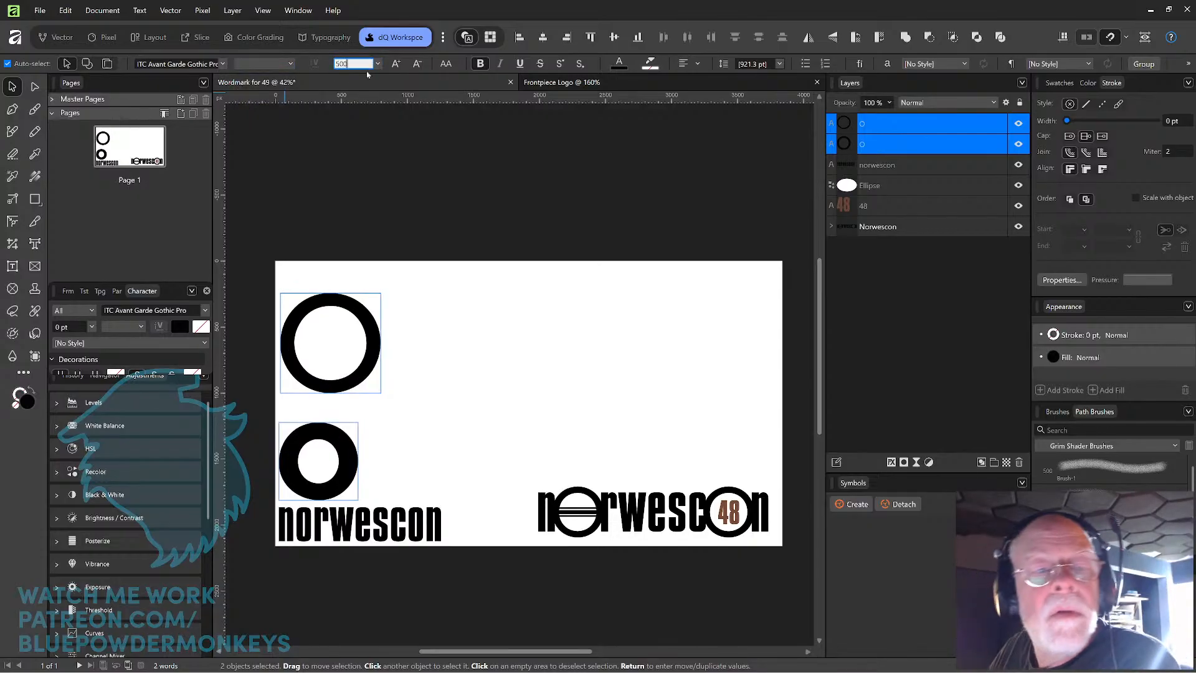
key("Return")
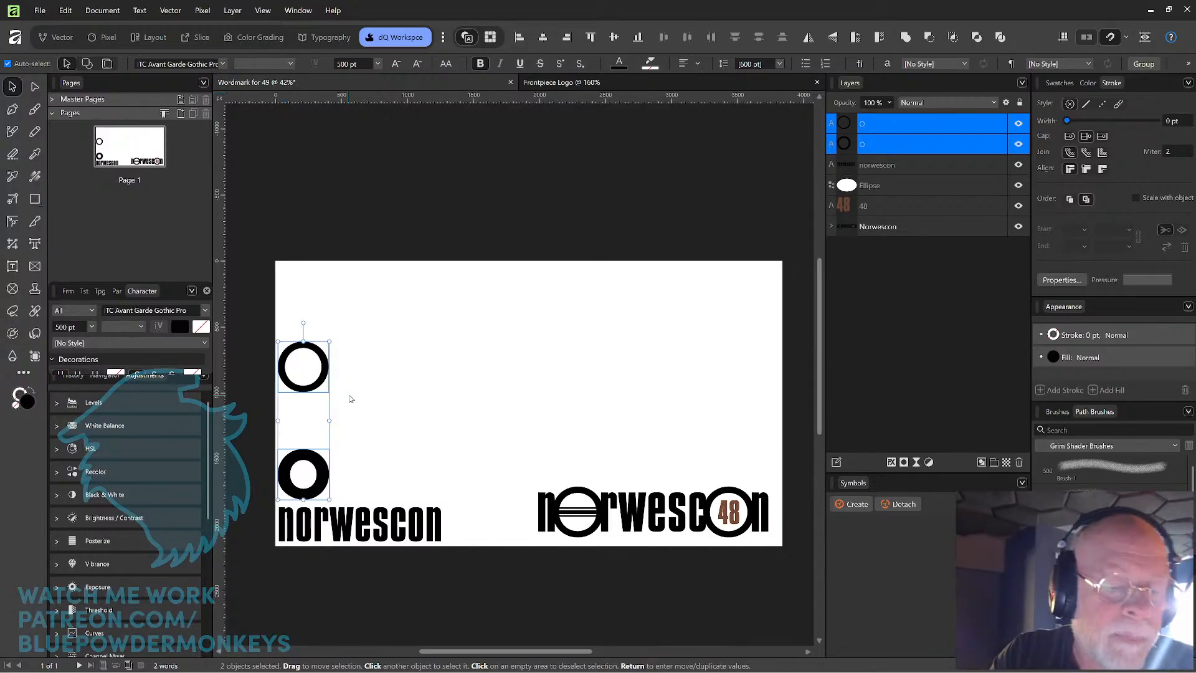
- Move the Medium "O" down closer to the Bold one and duplicate the pair to the upper middle of the page
left_click(351, 399)
left_click_drag(324, 373, 324, 416)
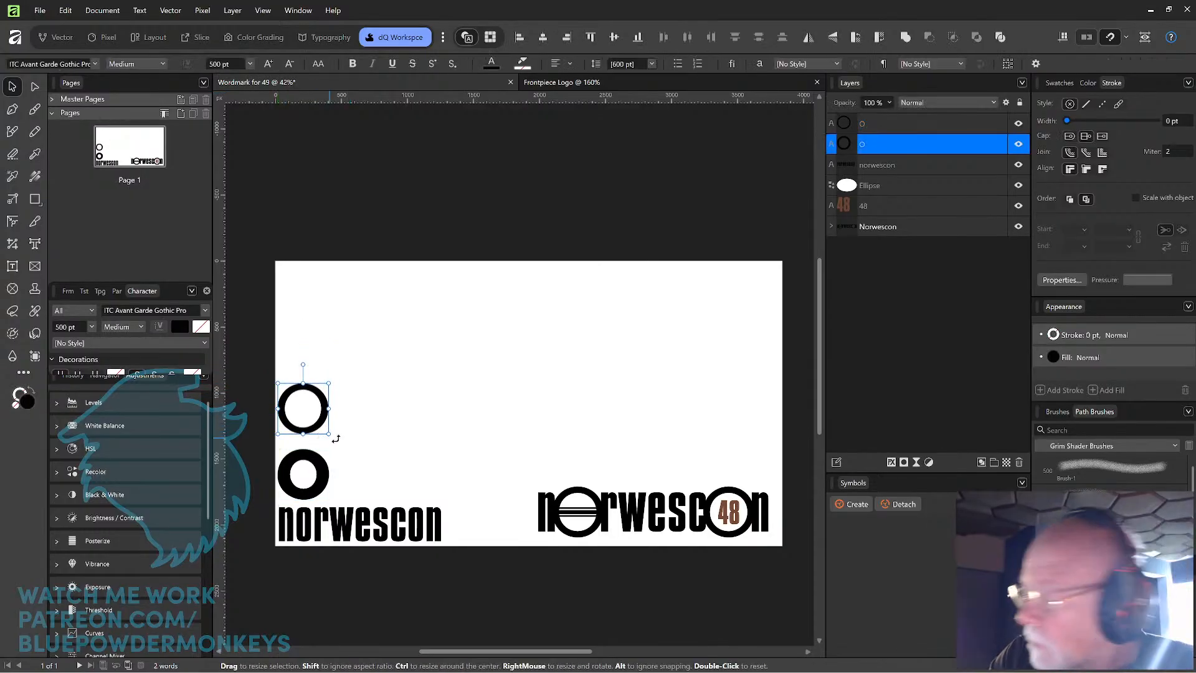
left_click_drag(357, 468, 307, 379)
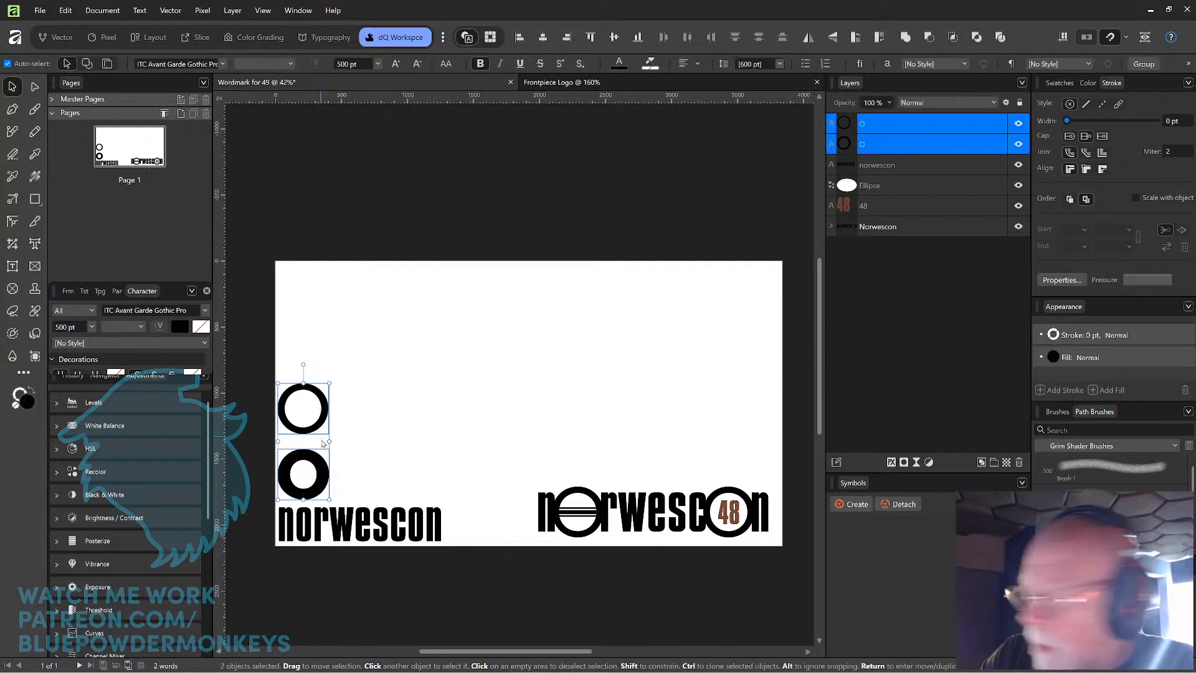
left_click_drag(315, 470, 488, 372)
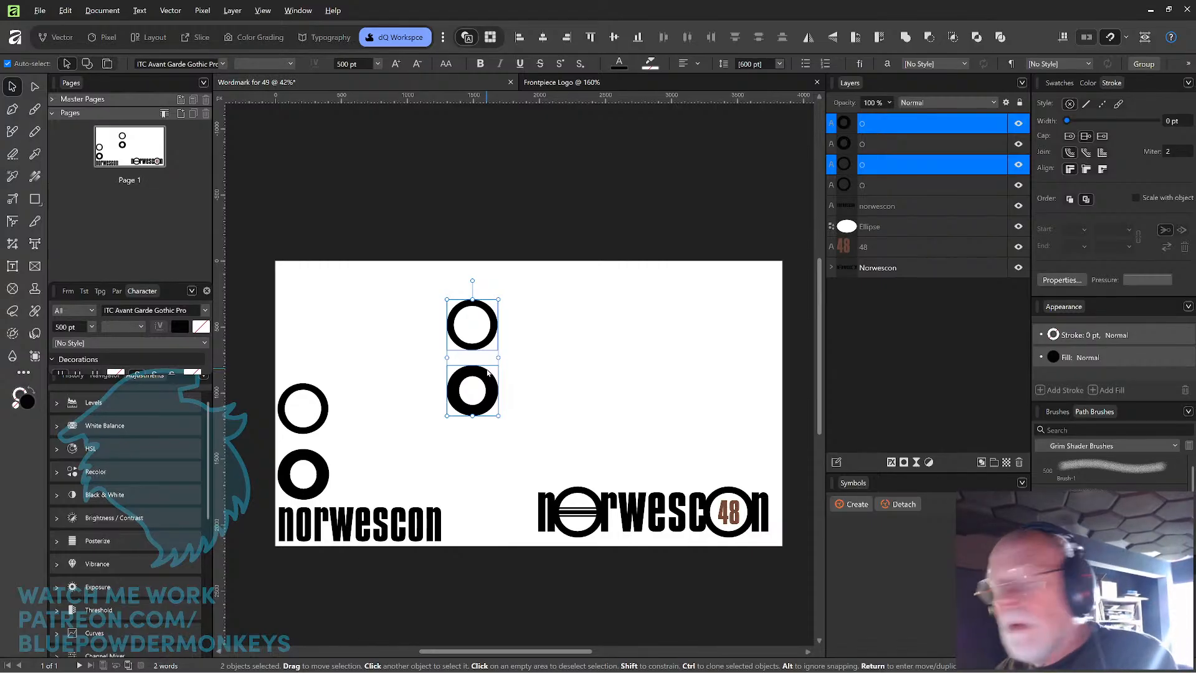
- Convert the duplicated Medium "O" in the upper middle of the page to curves
left_click(508, 342)
right_click(493, 339)
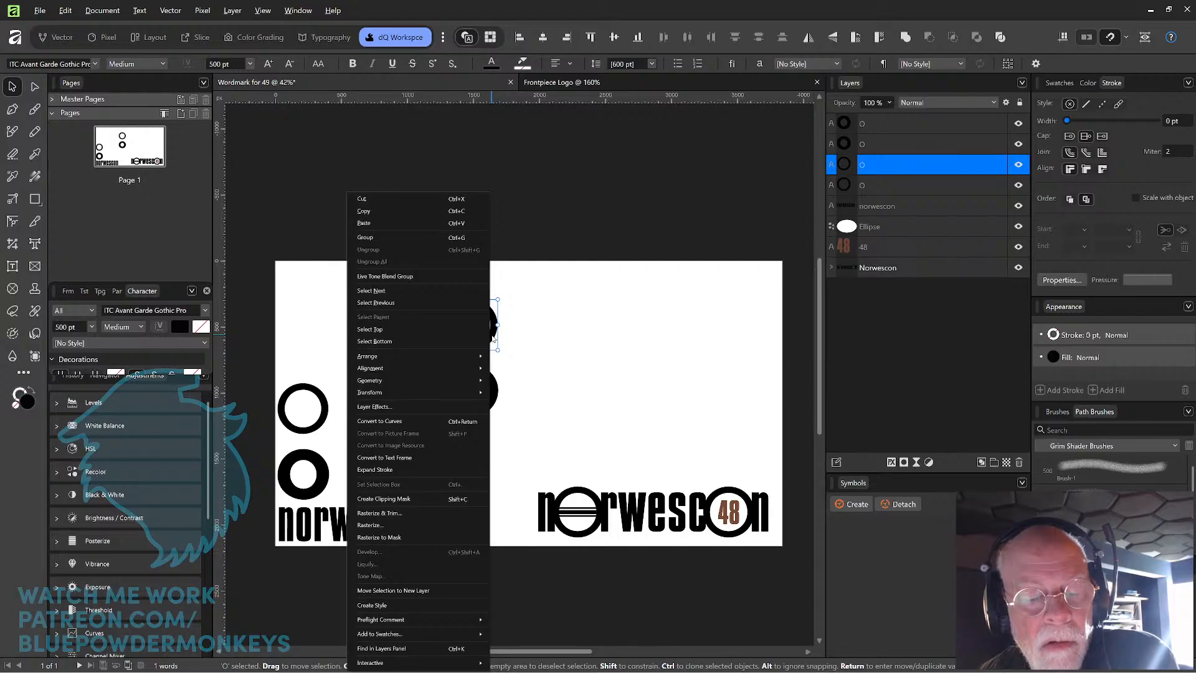
left_click(399, 421)
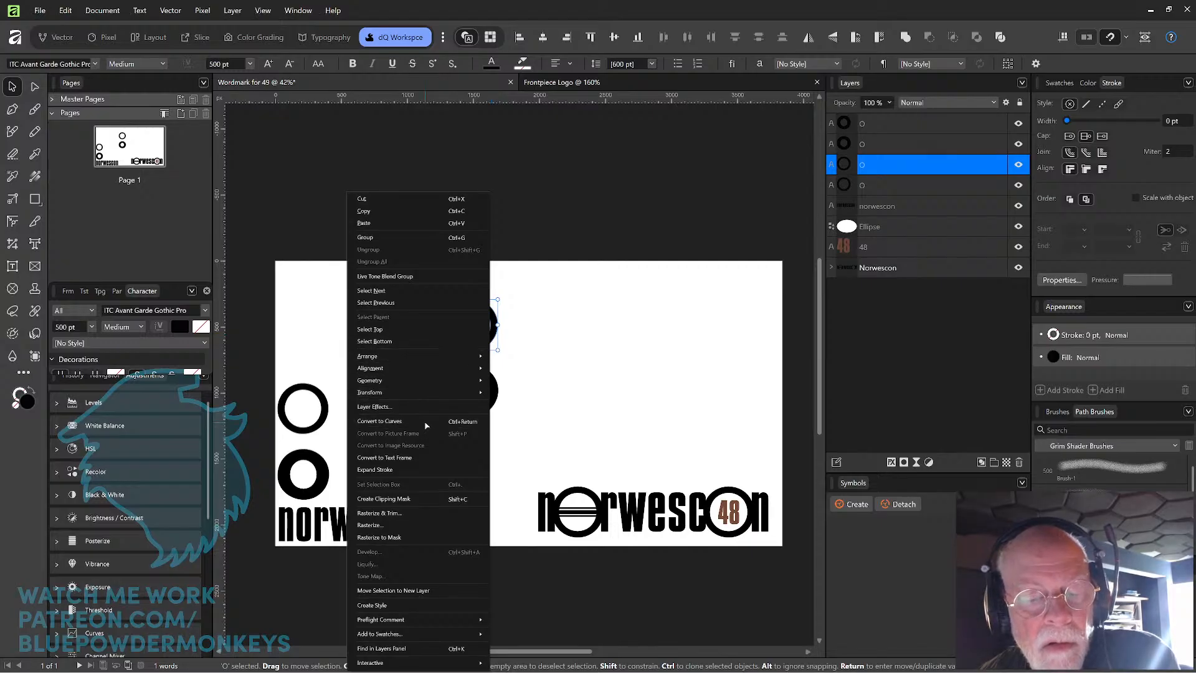
left_click(552, 379)
left_click(491, 396)
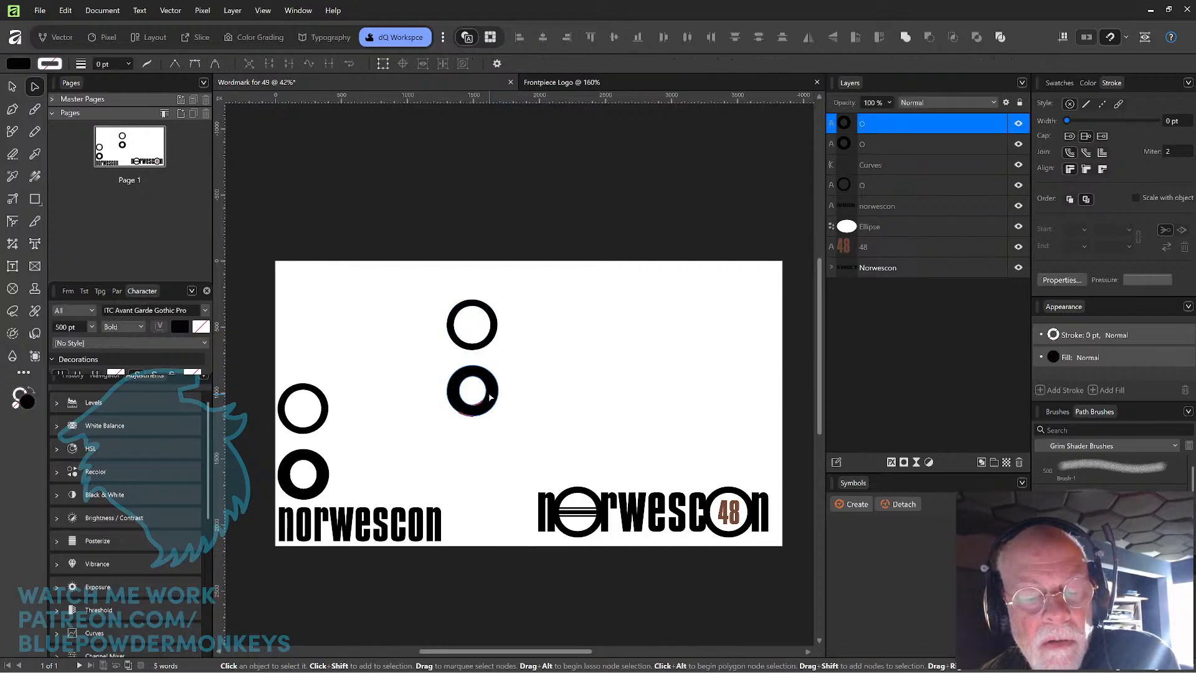
key("v")
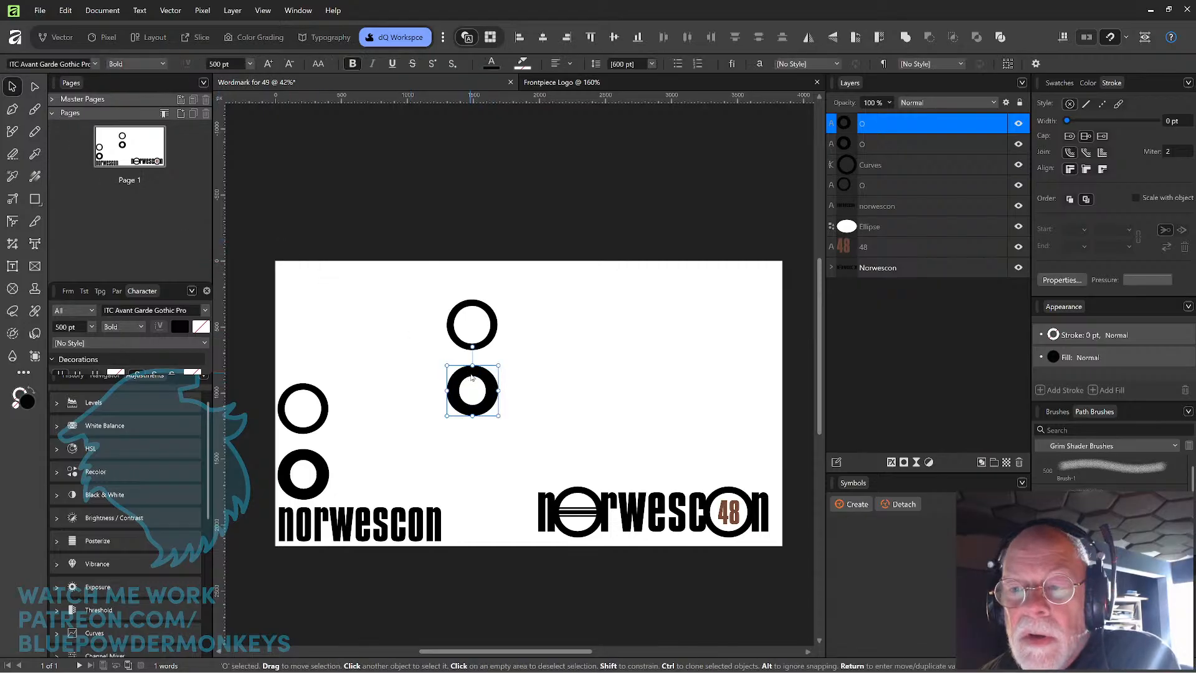
left_click(504, 362)
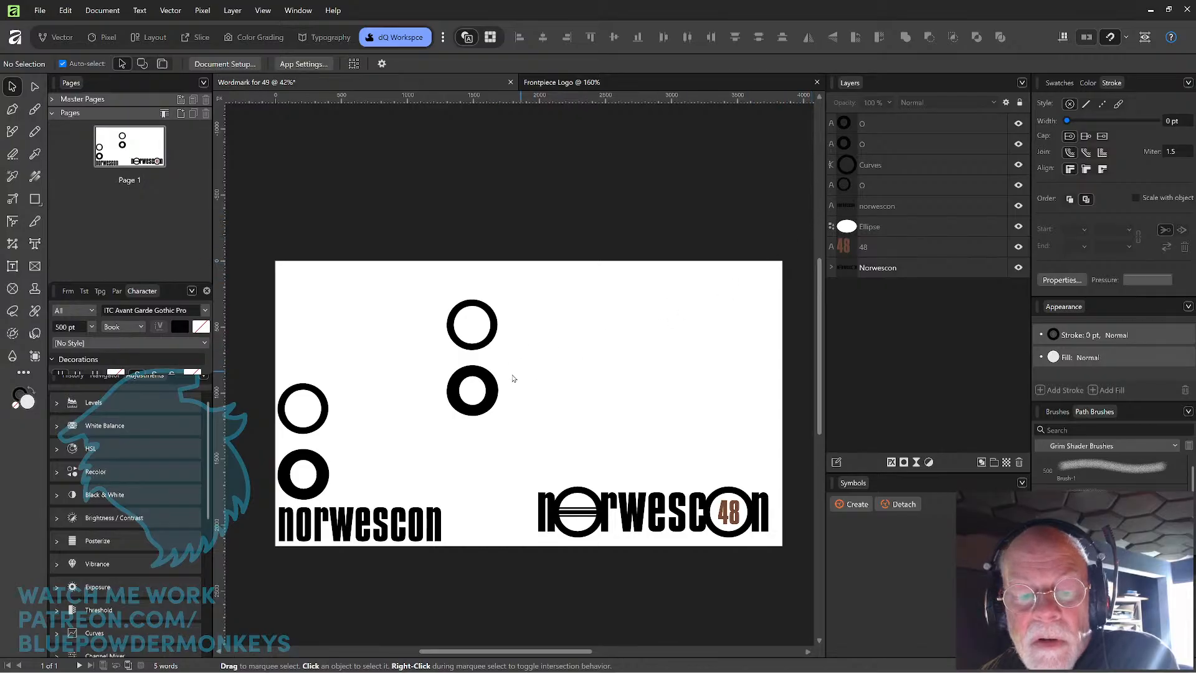
- Convert the duplicated Bold "O" in the upper middle of the page to curves
left_click(497, 388)
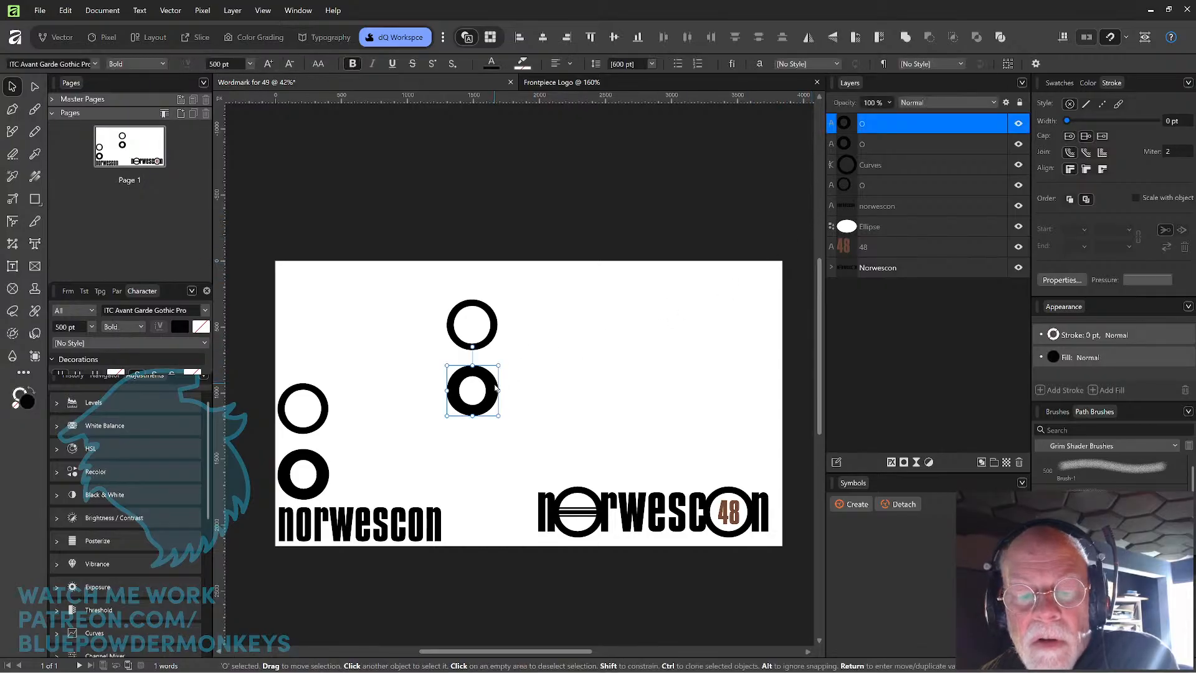
right_click(496, 388)
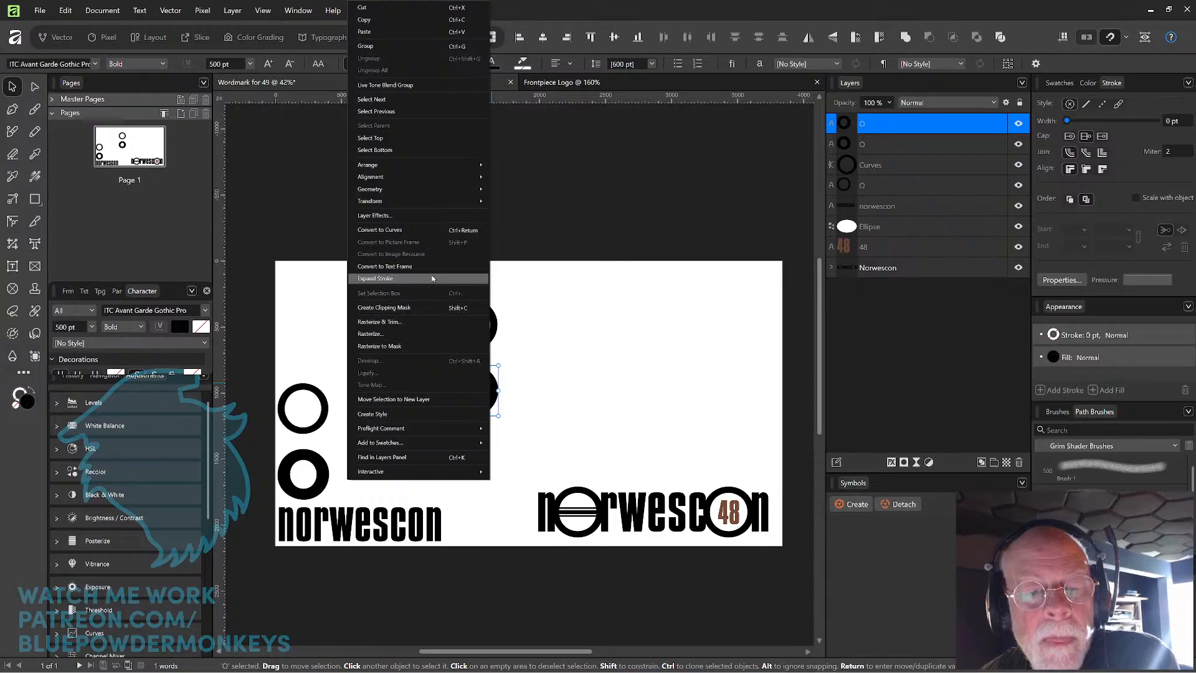
left_click(427, 230)
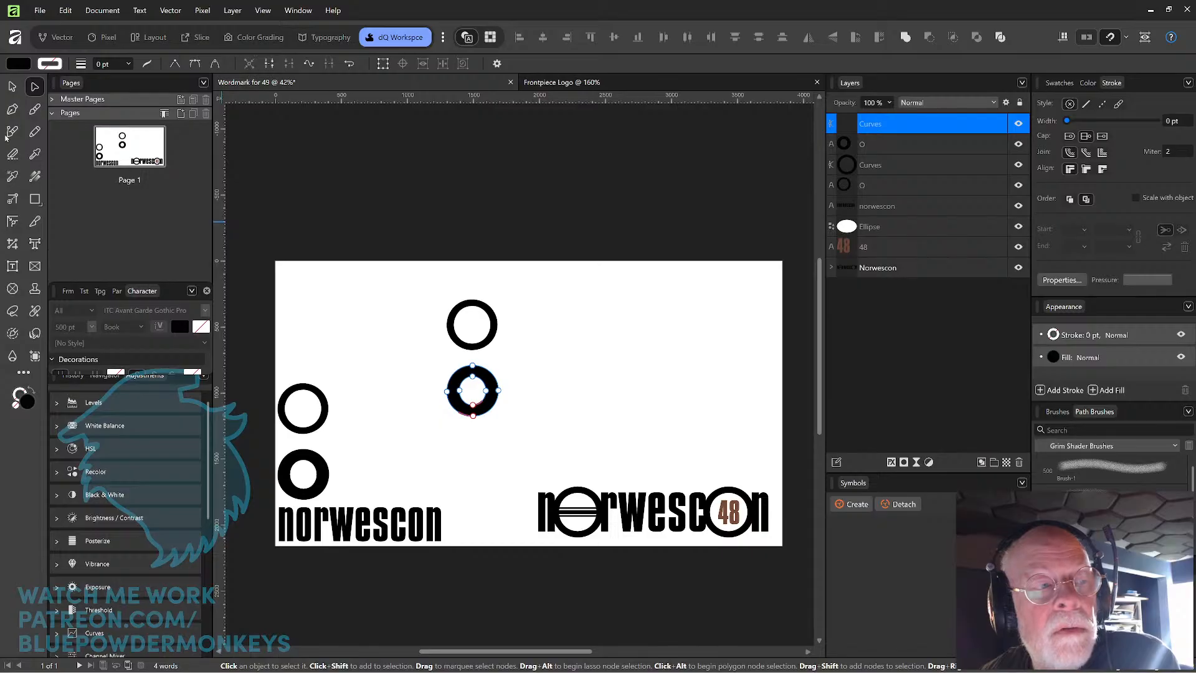
left_click(12, 86)
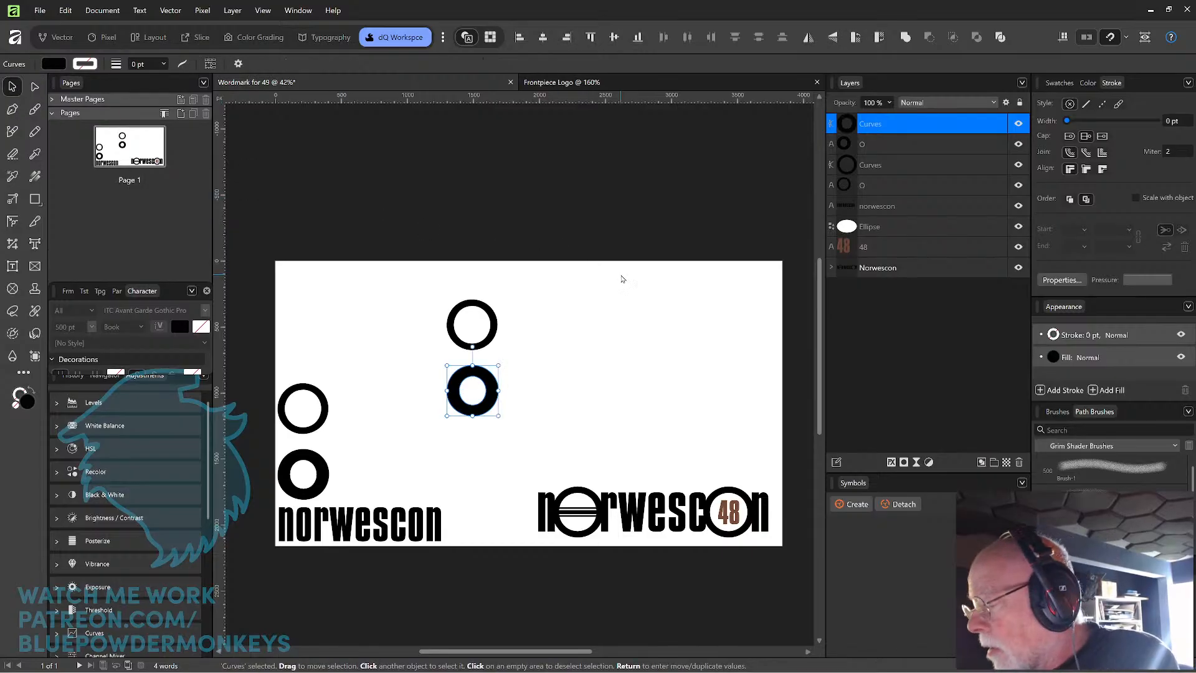
- Undo the curve conversions of both duplicated "O"s so they are editable text again
key("ctrl+z")
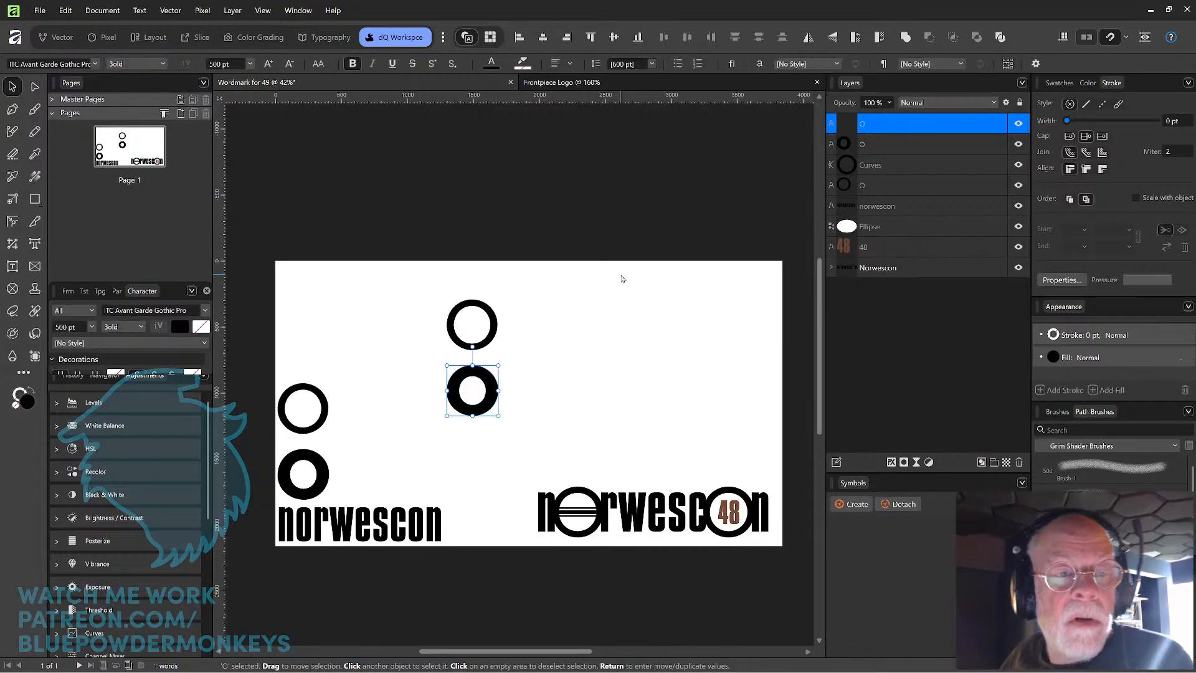
left_click(621, 278)
key("ctrl+z")
key("ctrl+z")
key("ctrl+z")
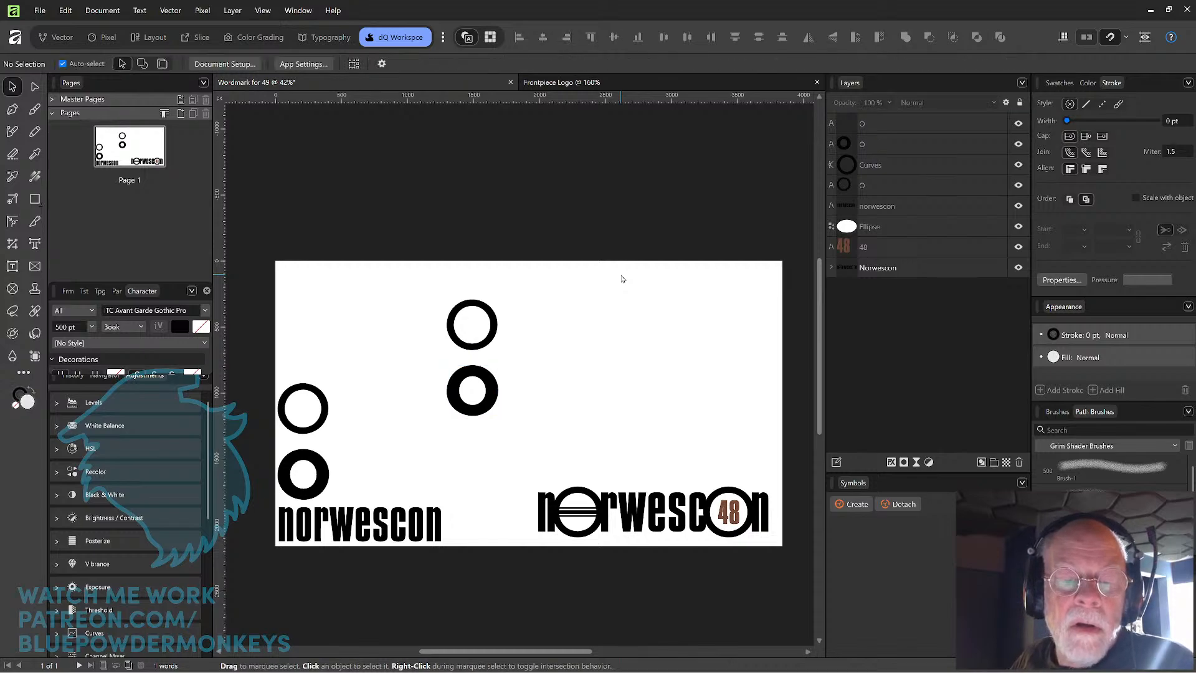
key("ctrl+z")
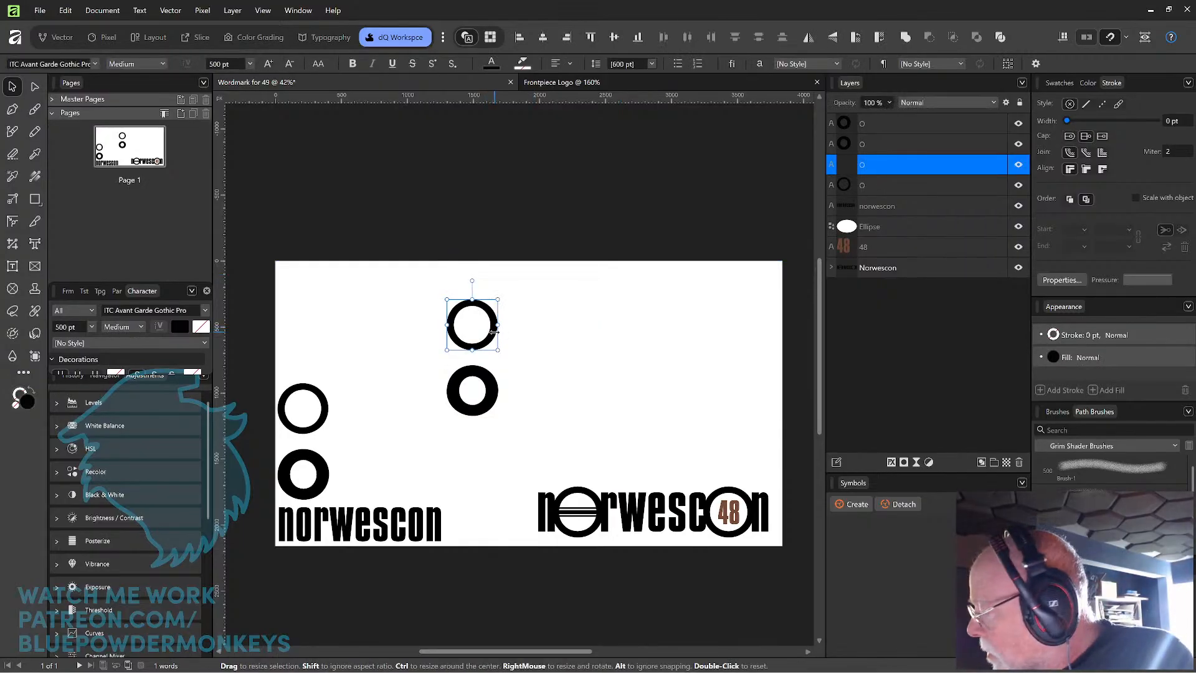
- Convert the Medium and the Bold "O" duplicates in the upper middle of the page to curves
key("ctrl+Return")
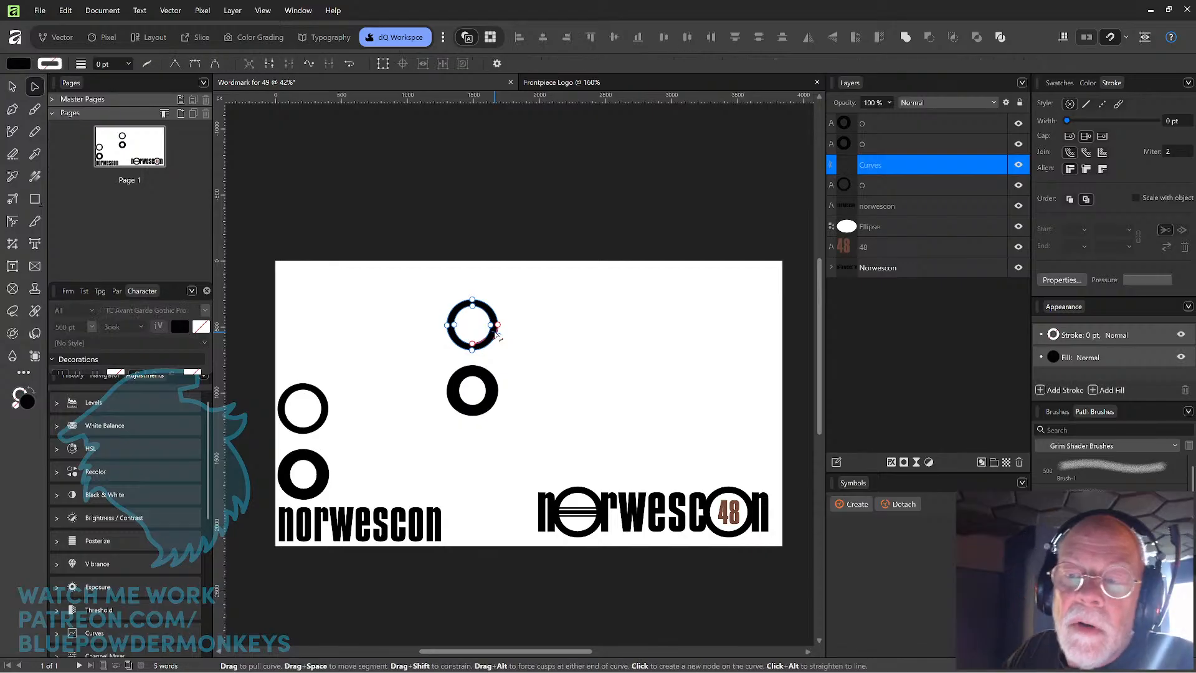
left_click(496, 391)
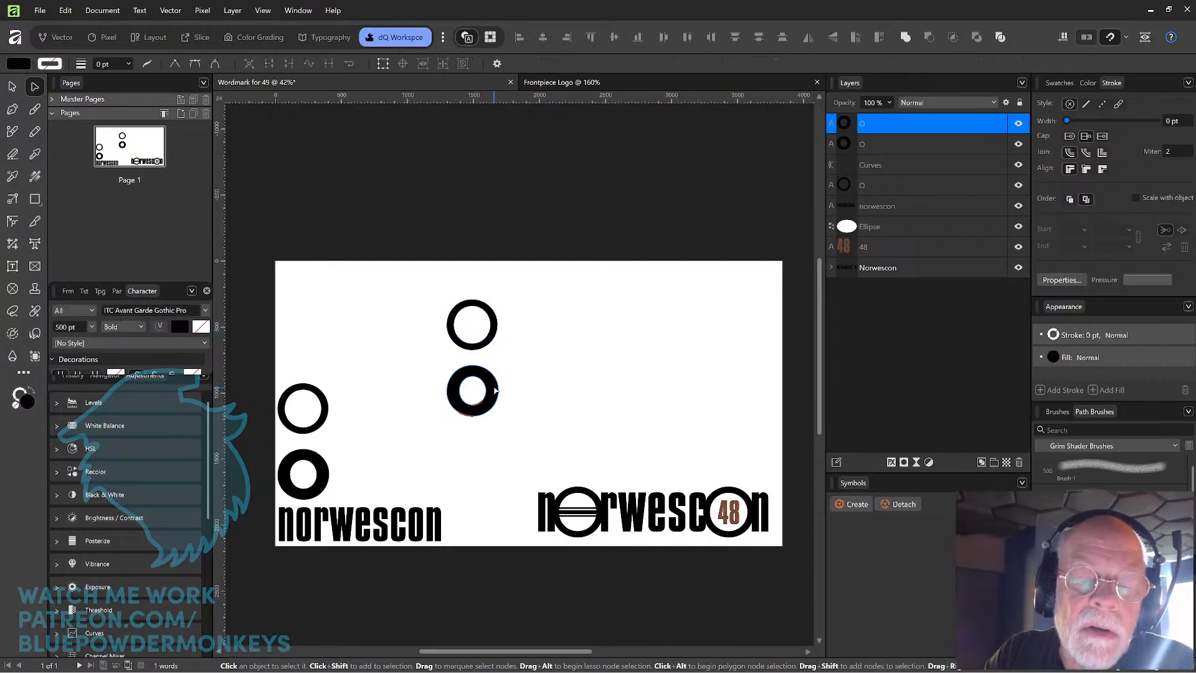
key("v")
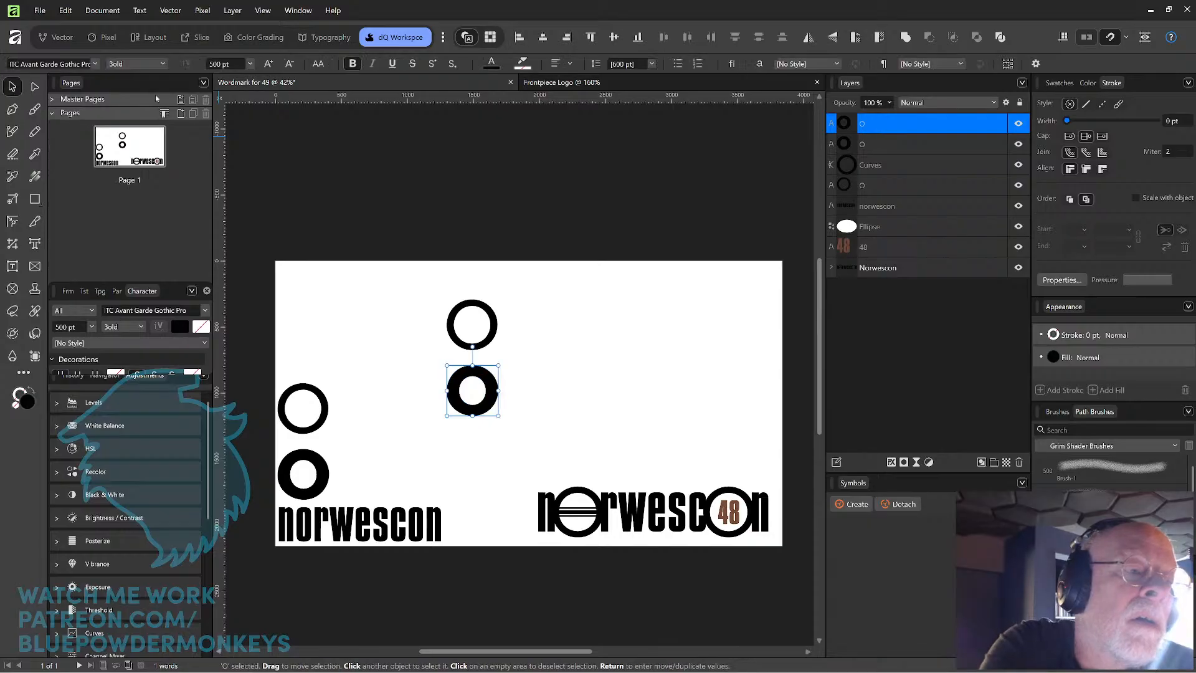
key("t")
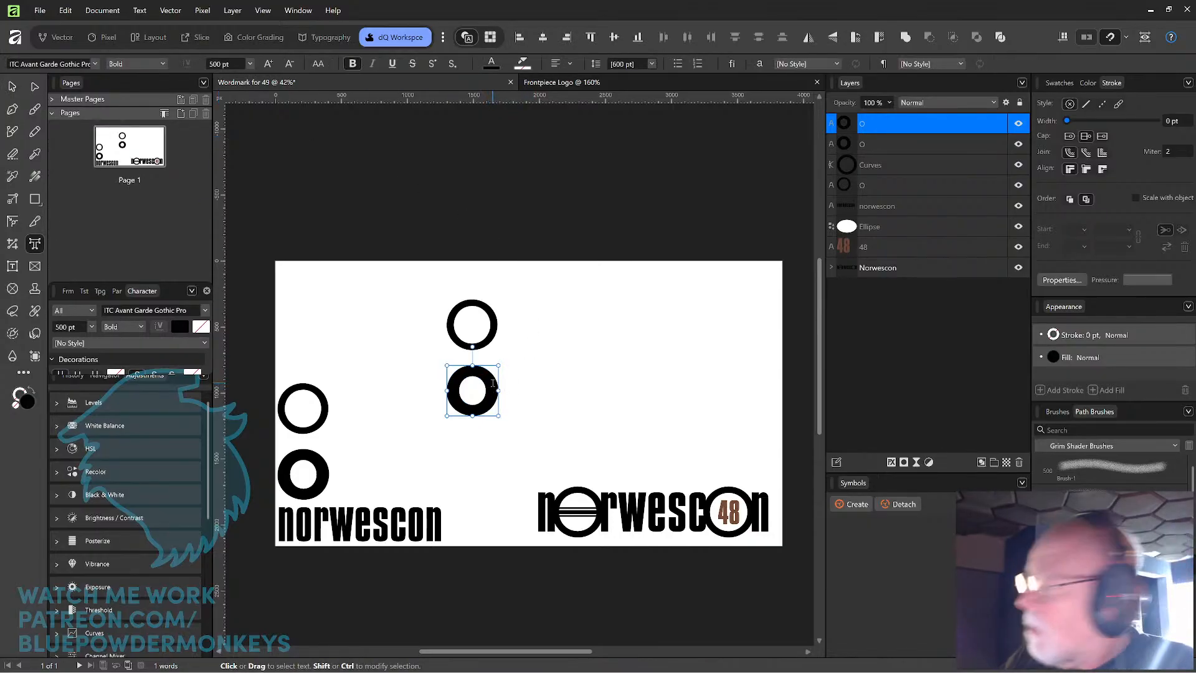
left_click(14, 87)
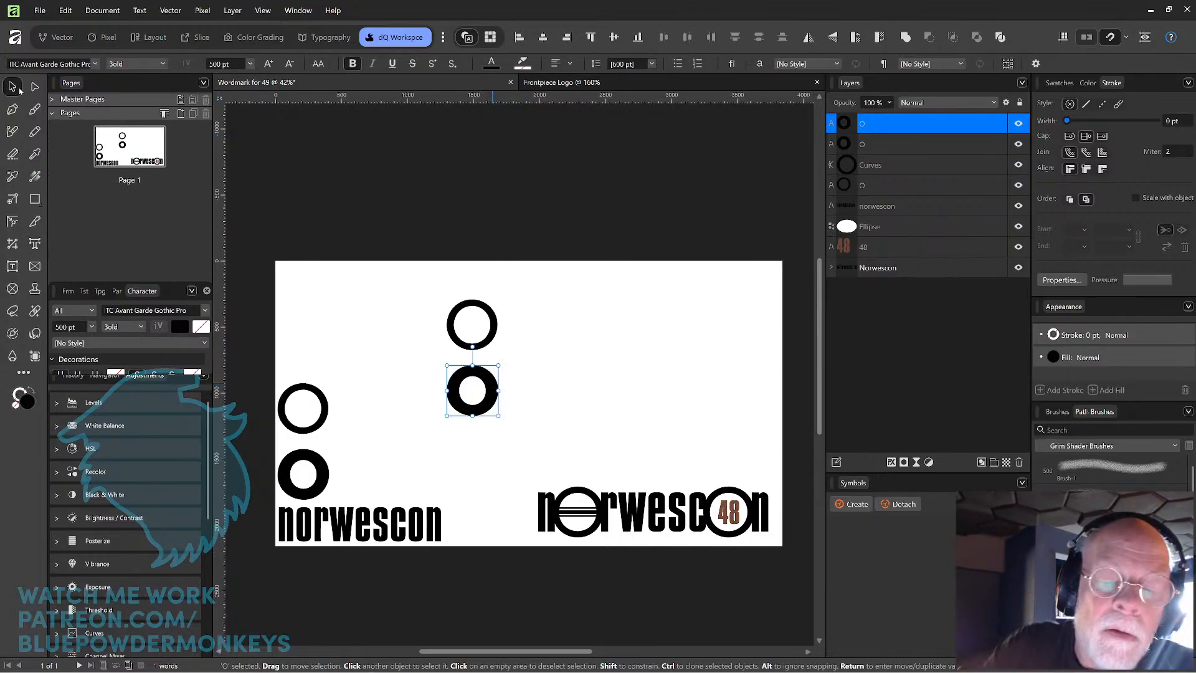
key("ctrl+Return")
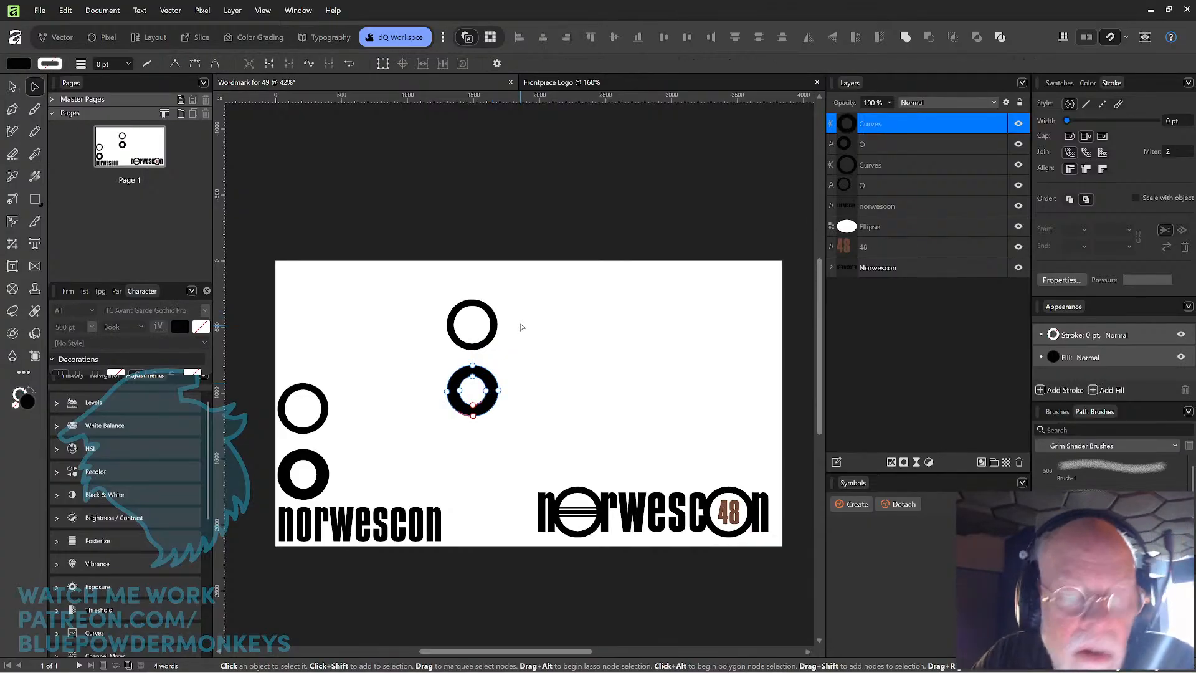
key("v")
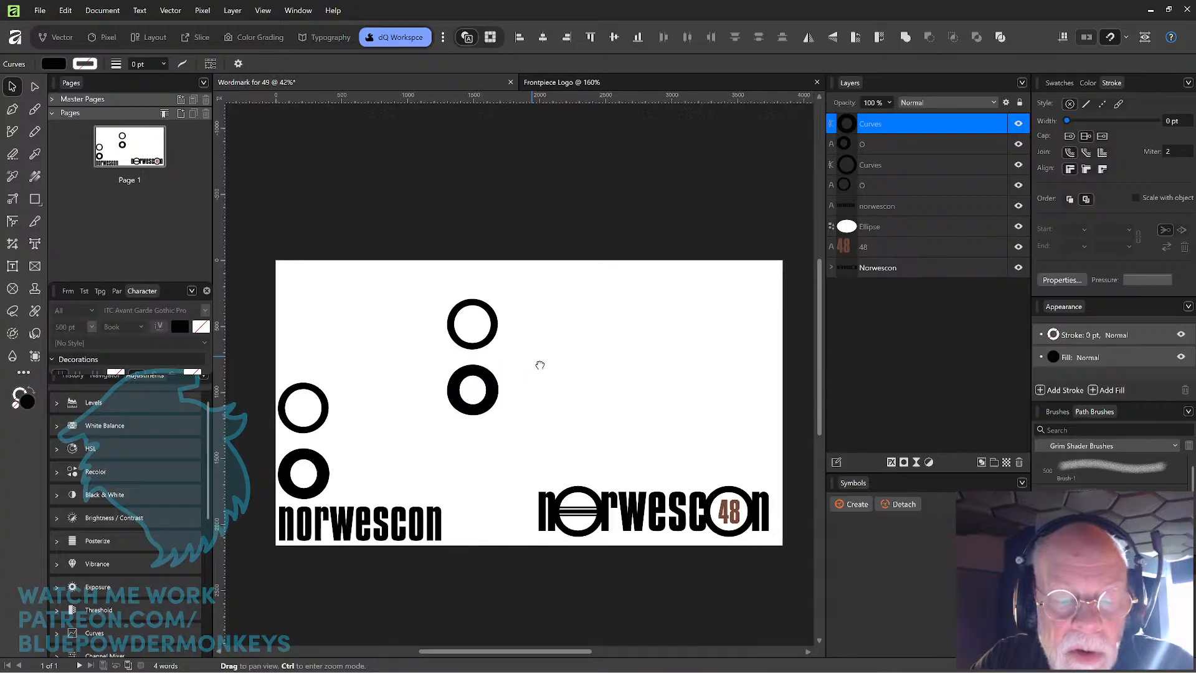
- Move the converted Bold "O" up against the underside of the Medium one
left_click_drag(536, 366, 549, 346)
scroll(549, 347, "up", 3)
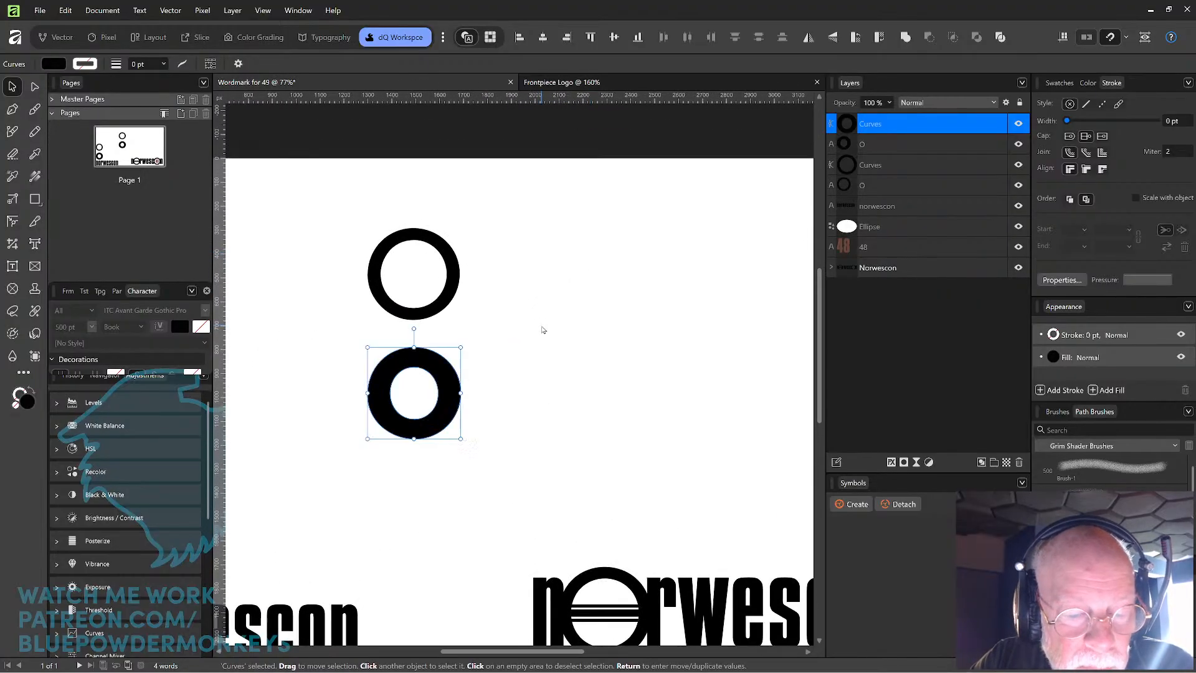
left_click_drag(531, 348, 567, 341)
left_click_drag(491, 395, 494, 368)
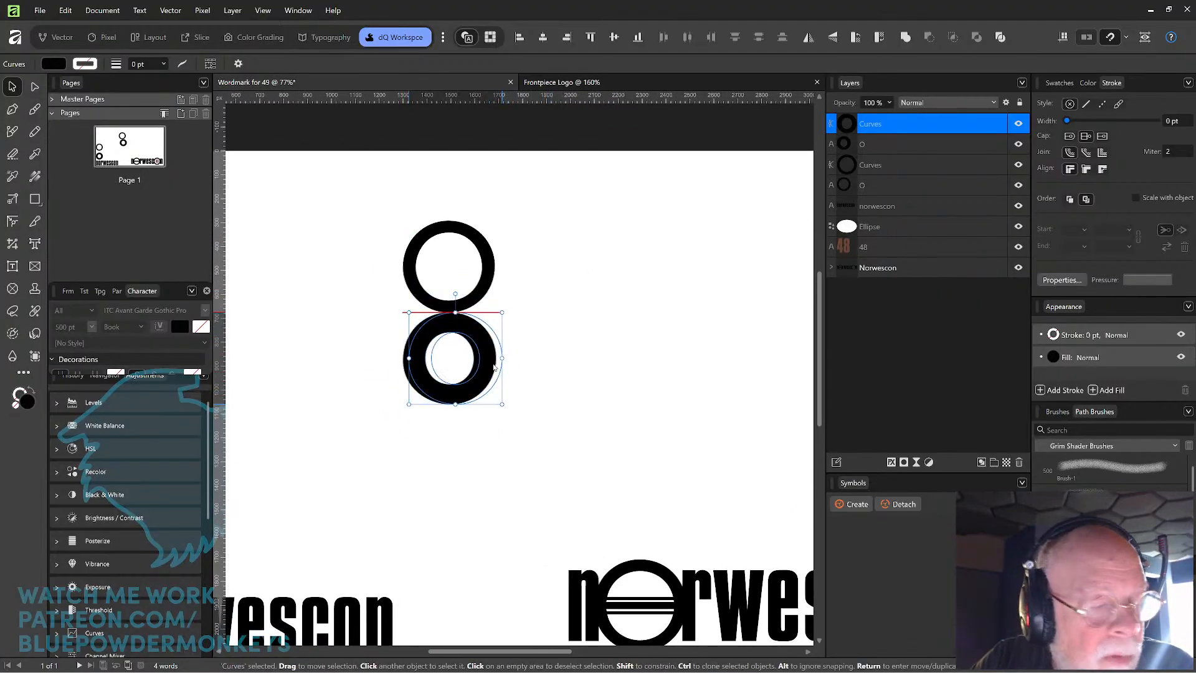
- Add the black fill to the 70s Mono Green swatches, undo the Bold "O" move, and delete the added swatch
left_click(1075, 80)
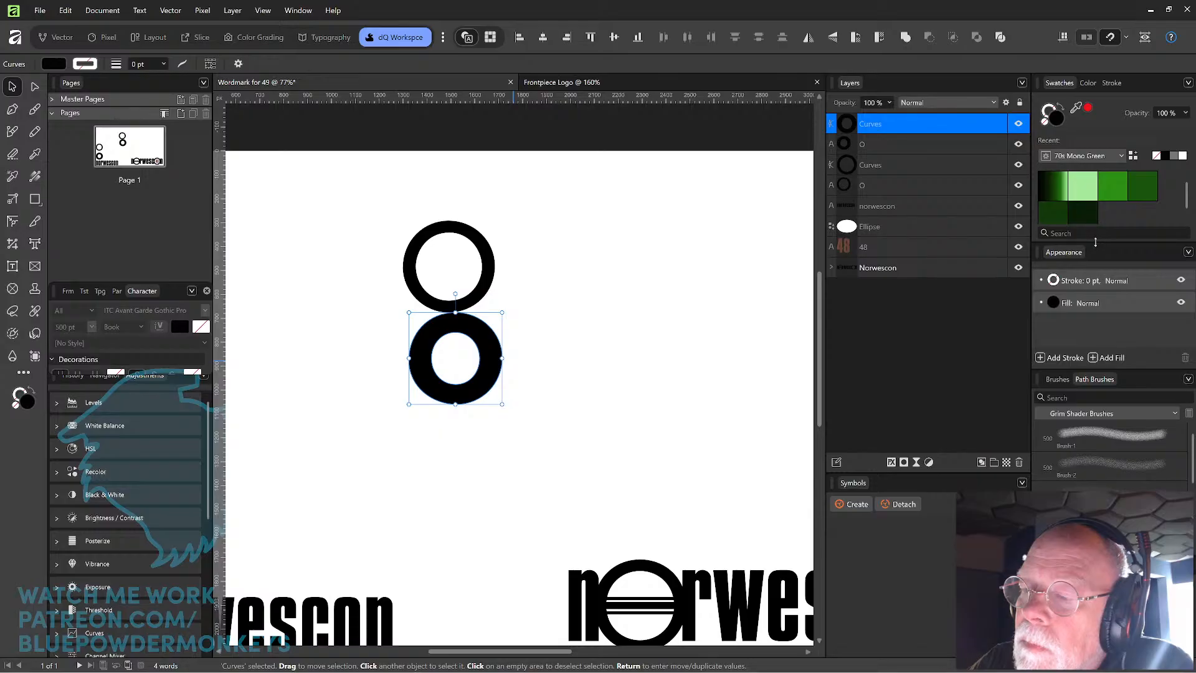
left_click(1133, 155)
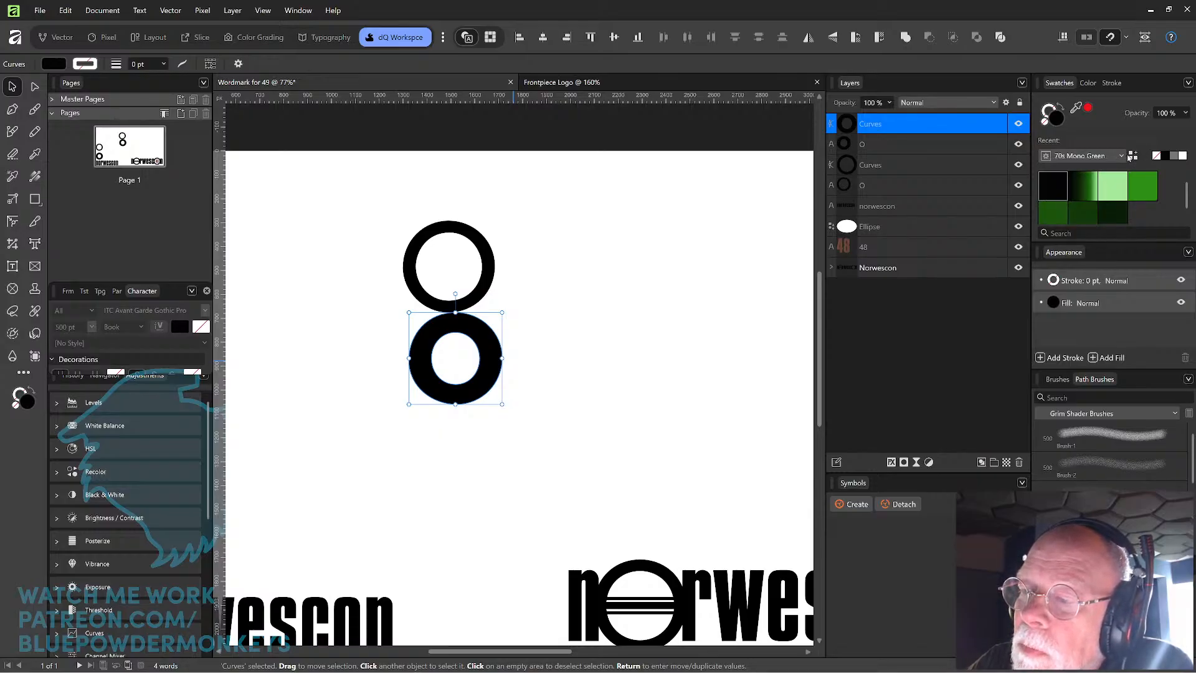
key("ctrl+z")
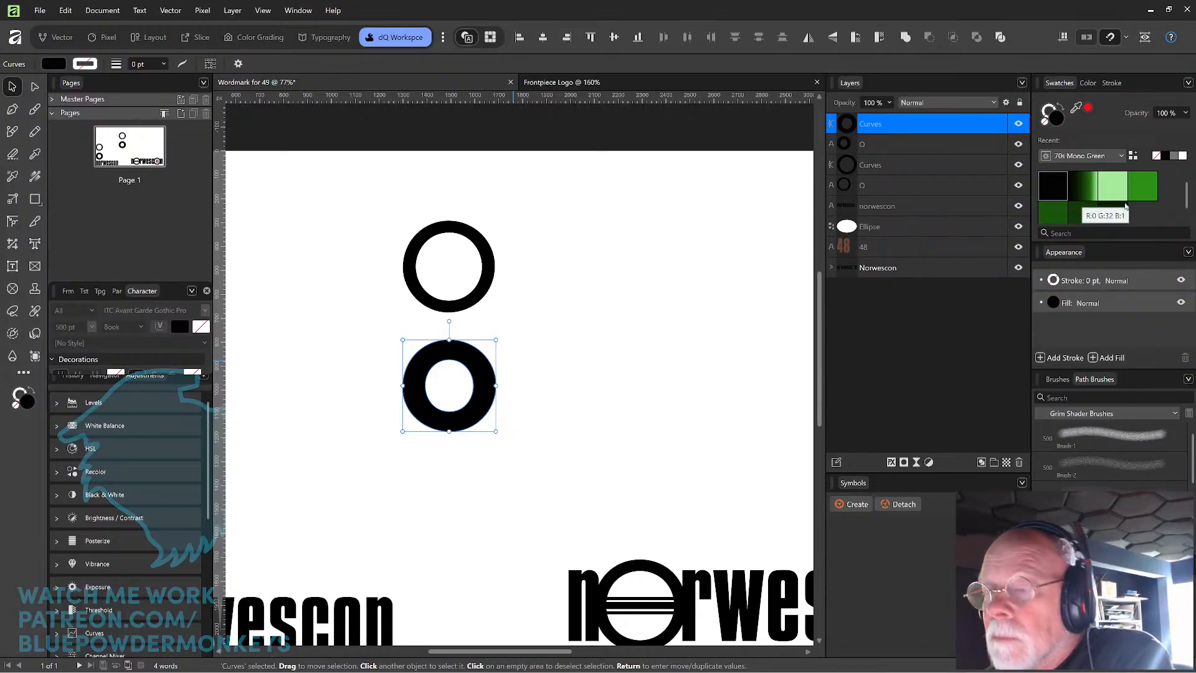
right_click(1046, 185)
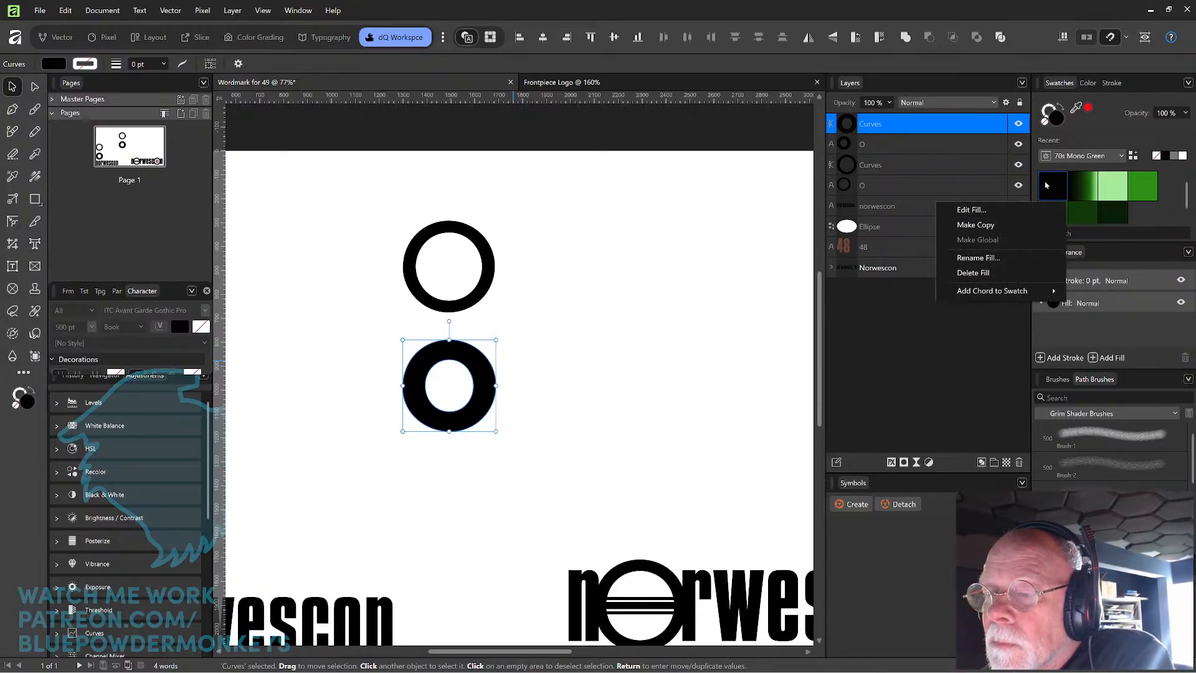
left_click(1025, 275)
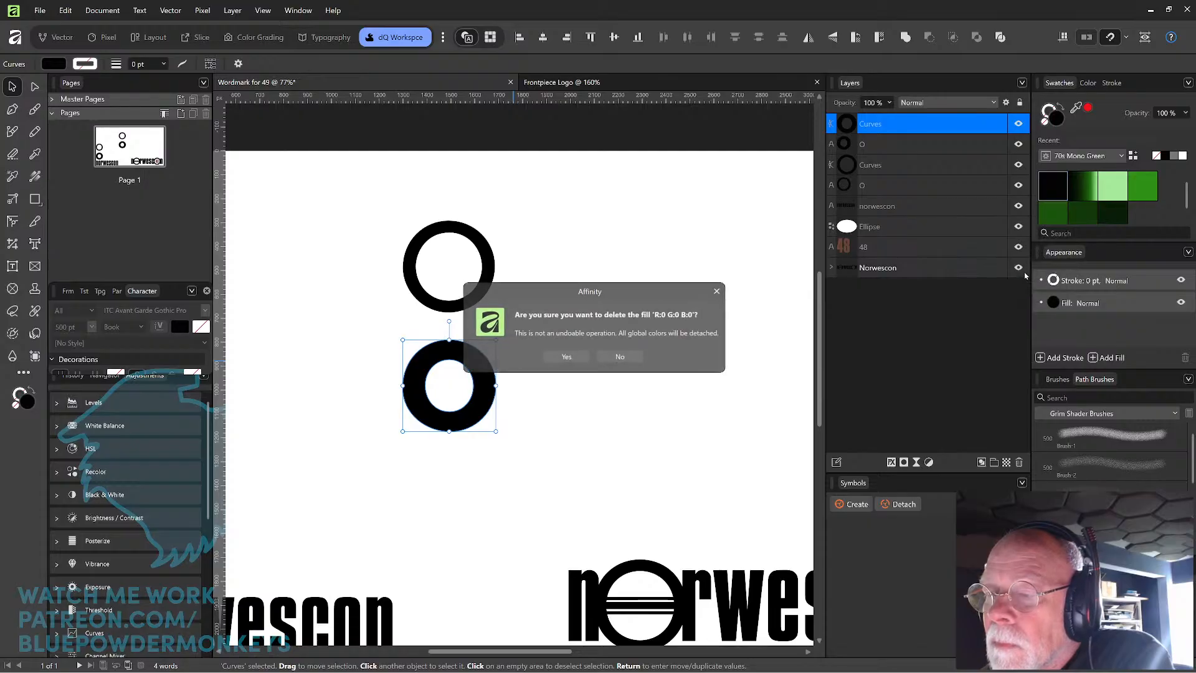
left_click(566, 357)
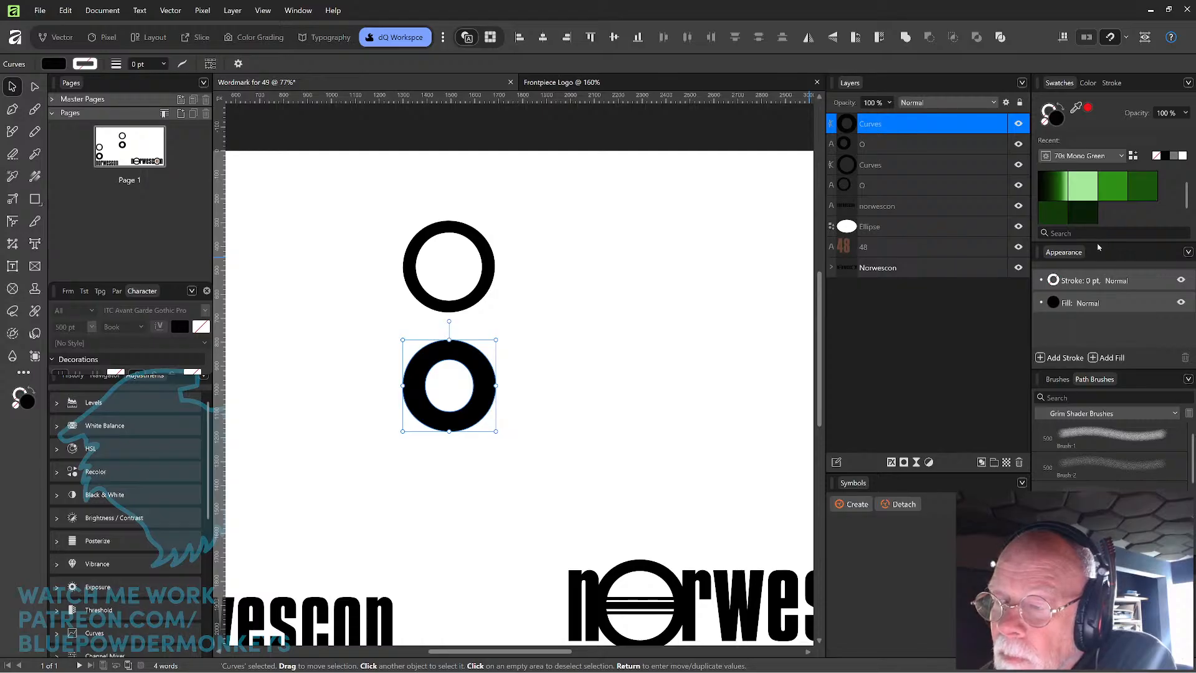
- Load the yellow dragon swatch palette and fill the converted Bold "O" with its teal colour
left_click_drag(1096, 242, 1095, 306)
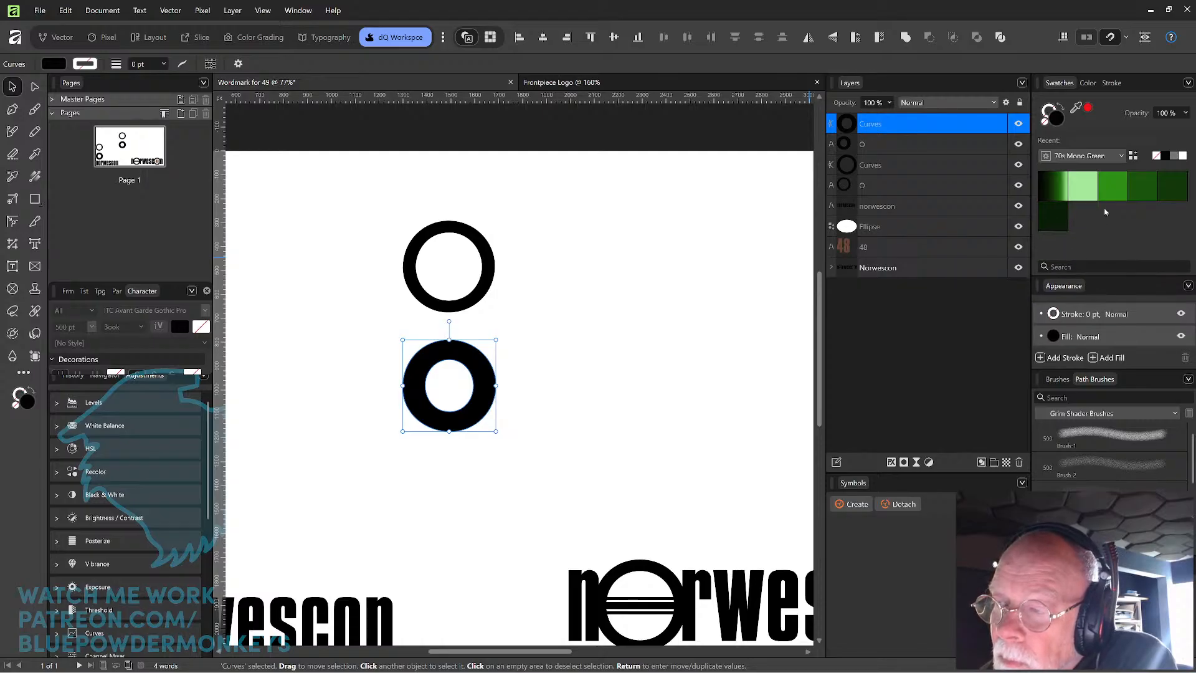
left_click(1121, 157)
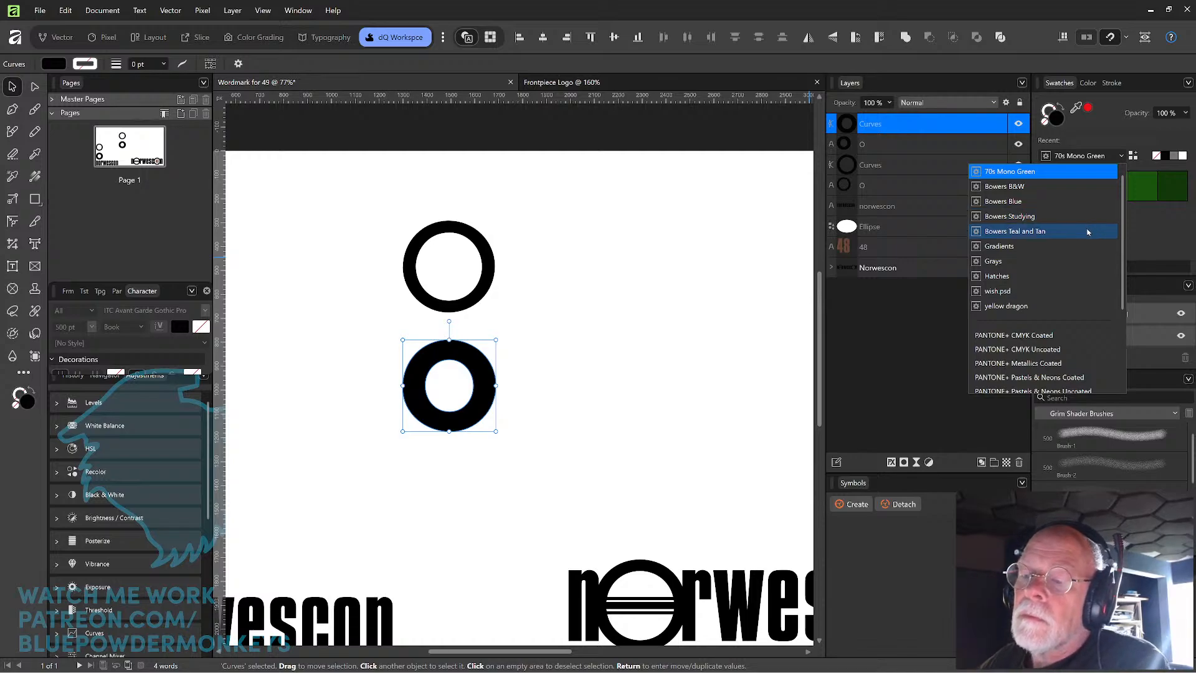
left_click(1076, 299)
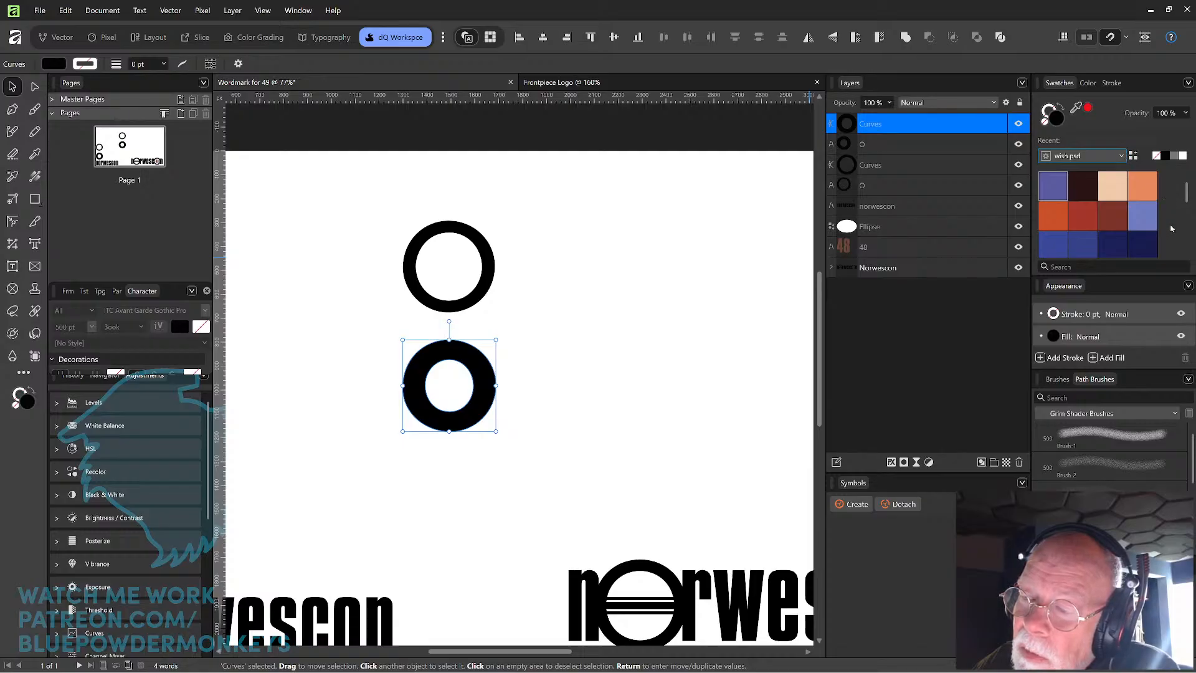
left_click(1120, 161)
scroll(1091, 232, "up", 3)
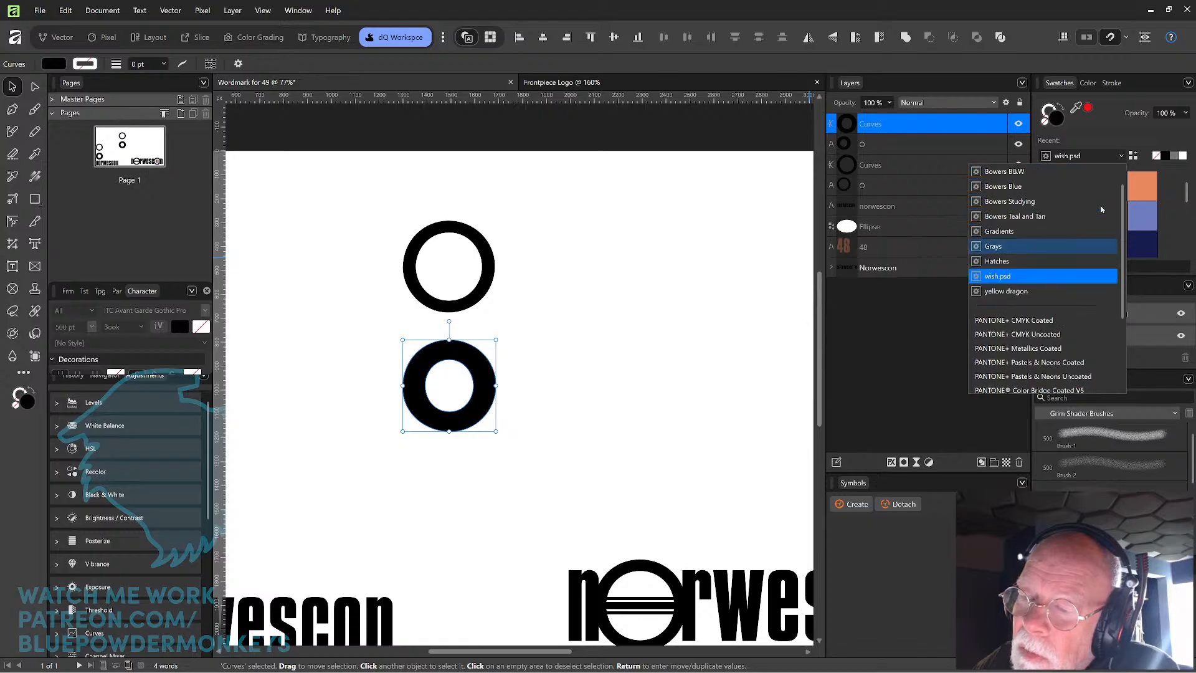
left_click(1060, 305)
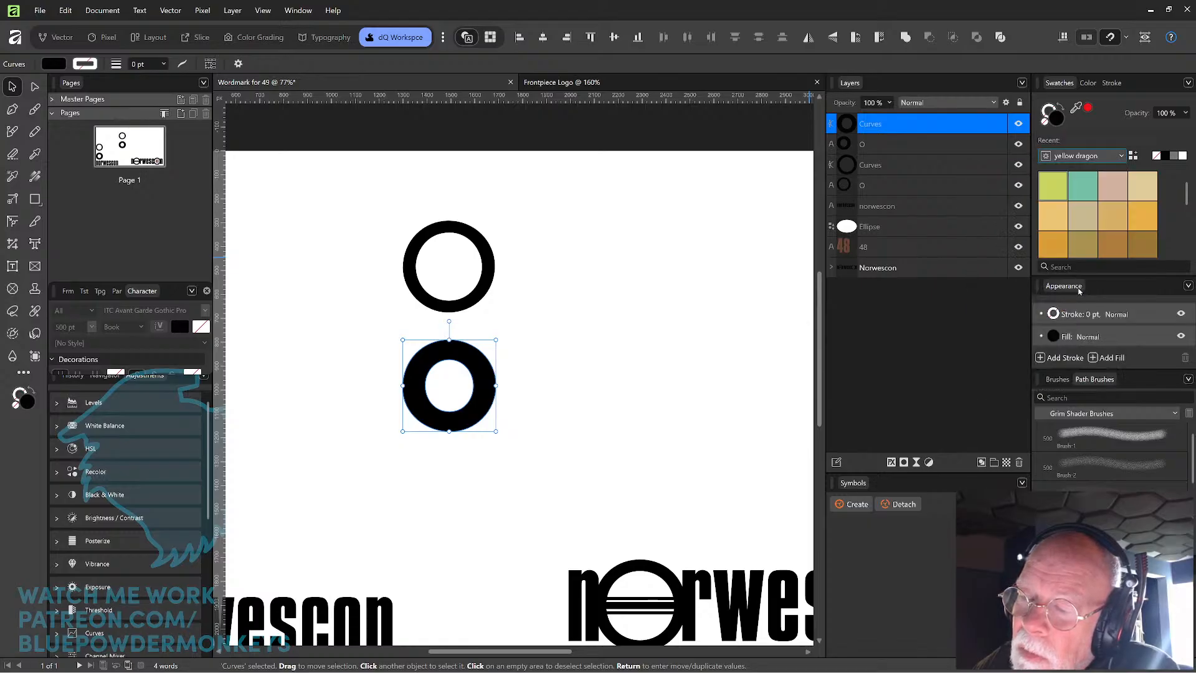
mouse_move(1186, 203)
left_mouse_down()
mouse_move(1185, 250)
mouse_move(1187, 204)
left_mouse_up()
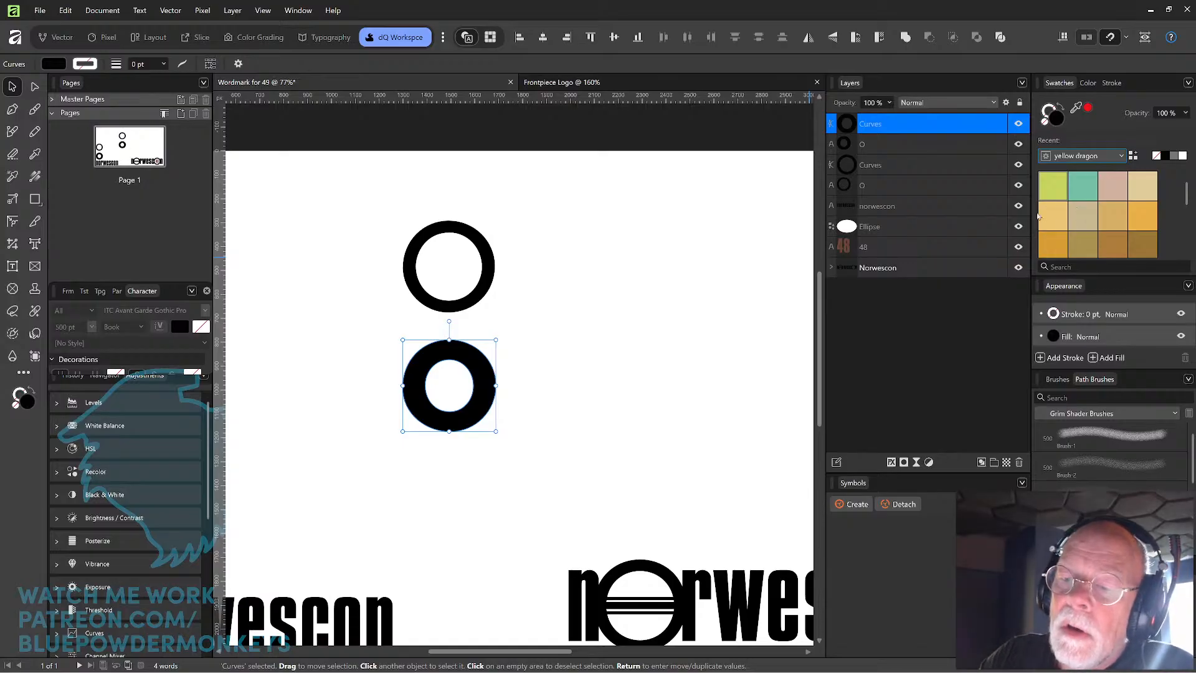
left_click(1088, 198)
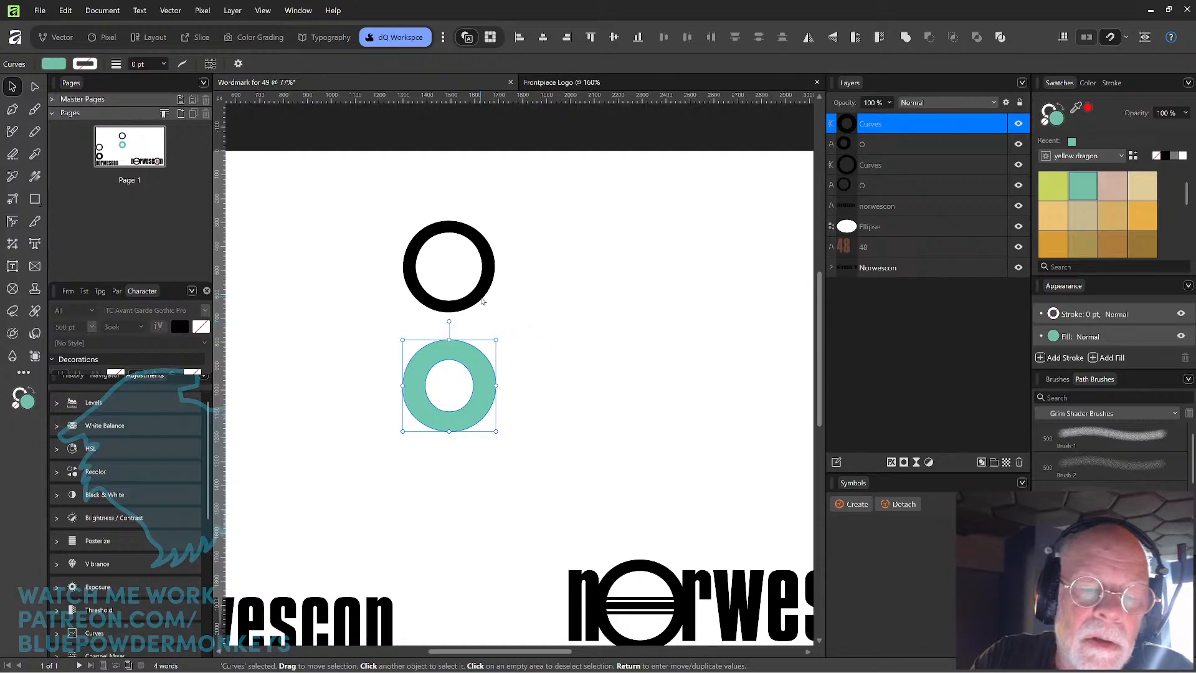
- Place the black Medium "O" directly over the teal Bold "O" and bring it to the front
left_click_drag(482, 302, 479, 411)
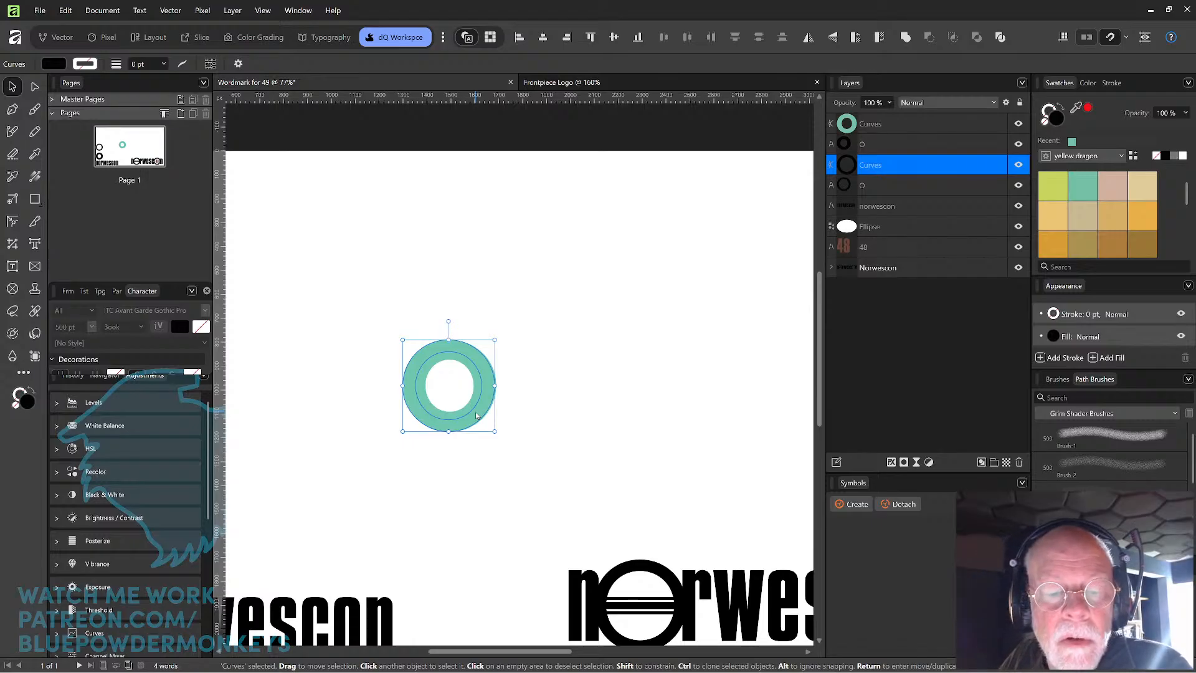
key("ctrl+shift+bracketright")
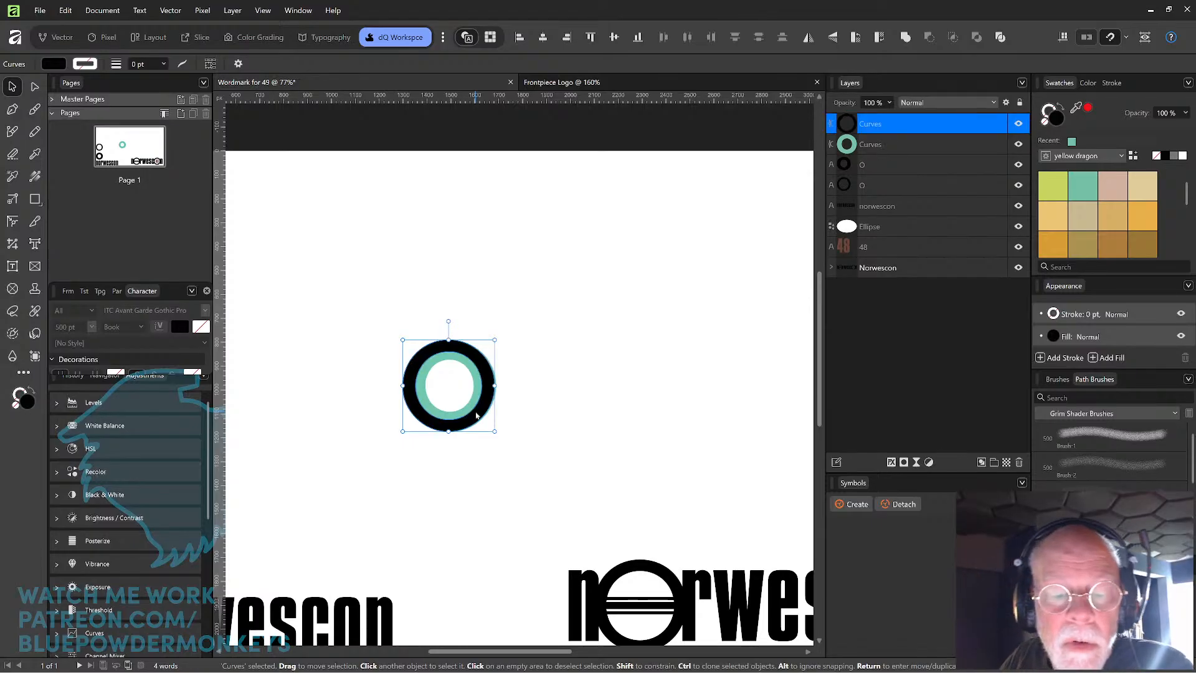
scroll(531, 327, "up", 3)
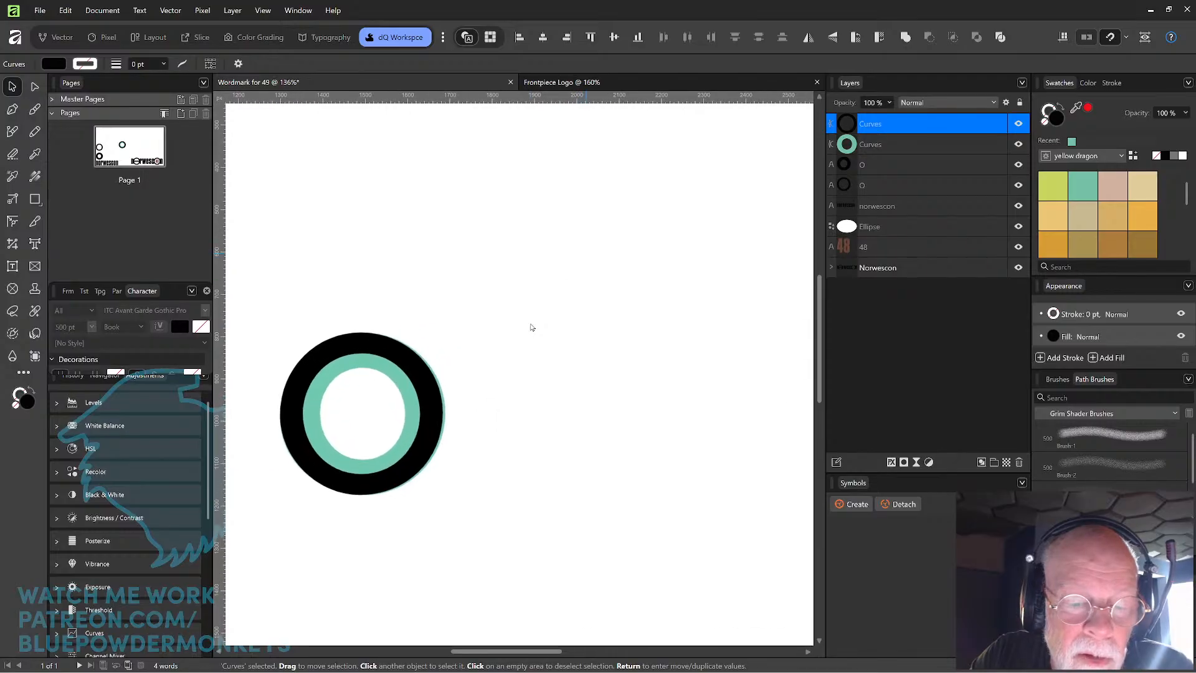
- Move the black ring up and to the right so it only partly overlaps the teal ring, and select the teal ring
left_click_drag(522, 366, 646, 337)
left_click_drag(559, 366, 620, 288)
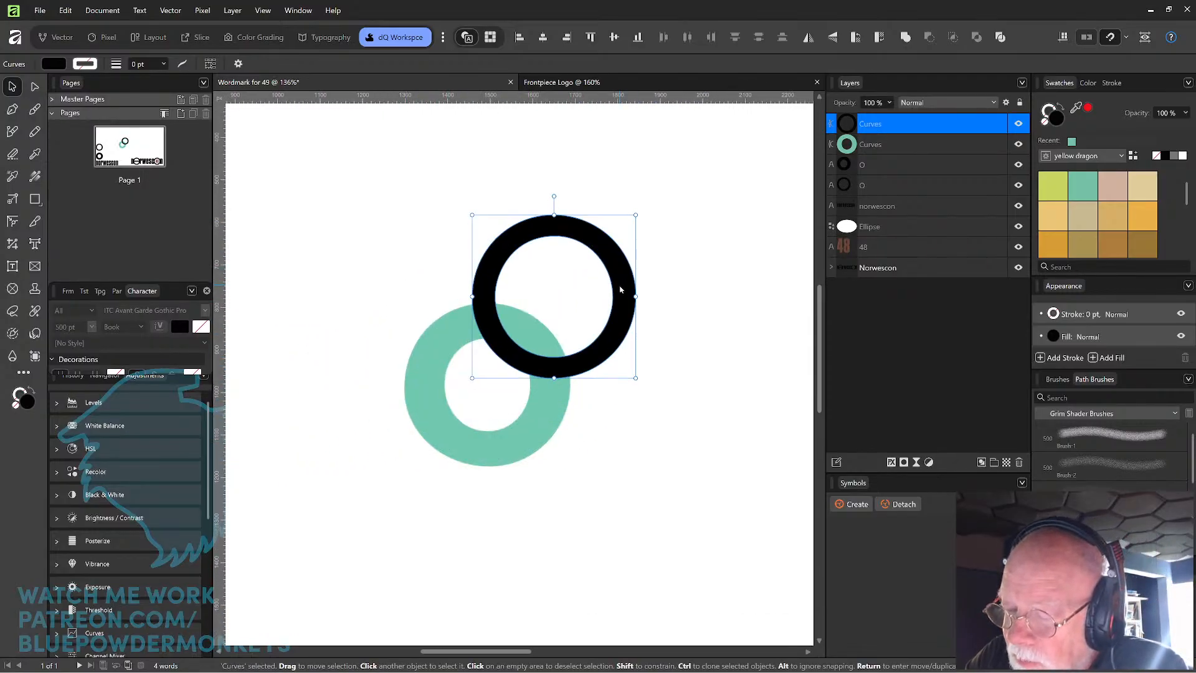
left_click(548, 406)
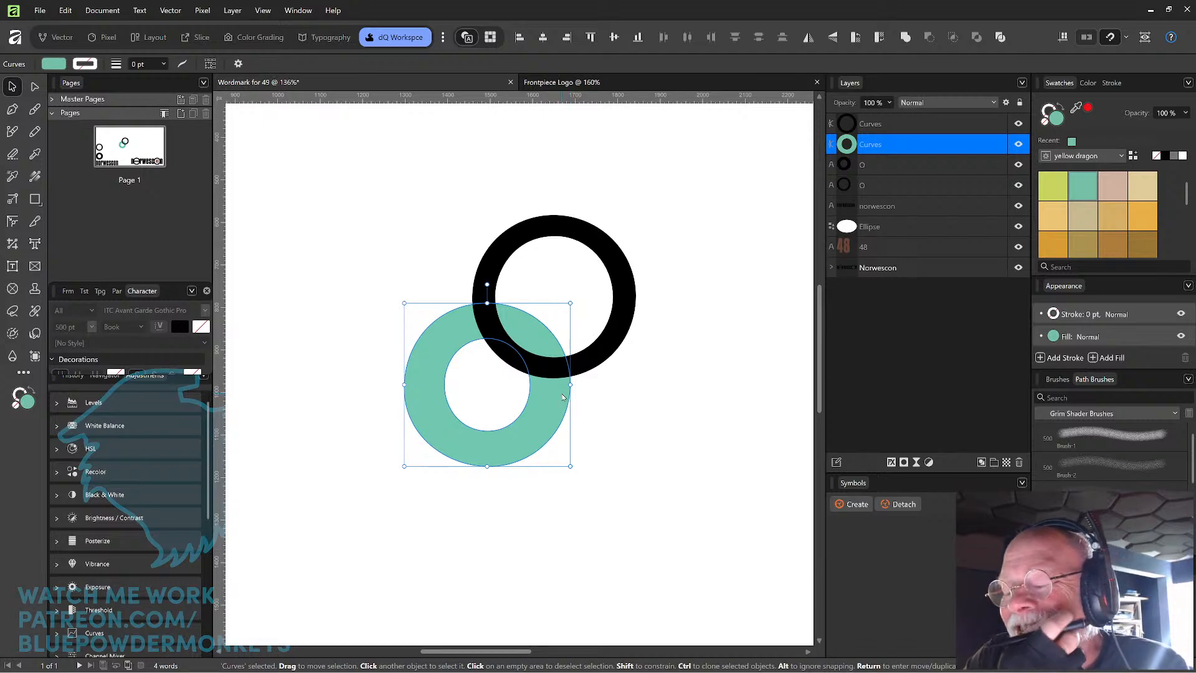
scroll(563, 398, "down", 5)
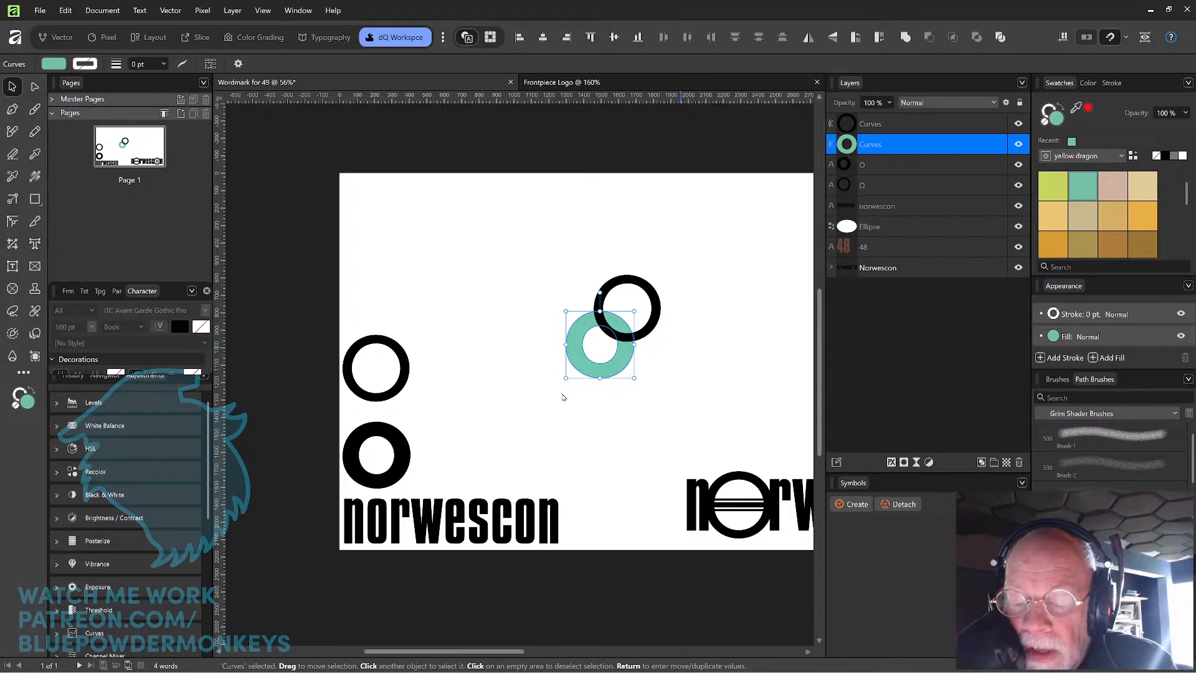
- Select the black ring together with the overlapping teal ring and delete both converted outlines
scroll(563, 398, "up", 4)
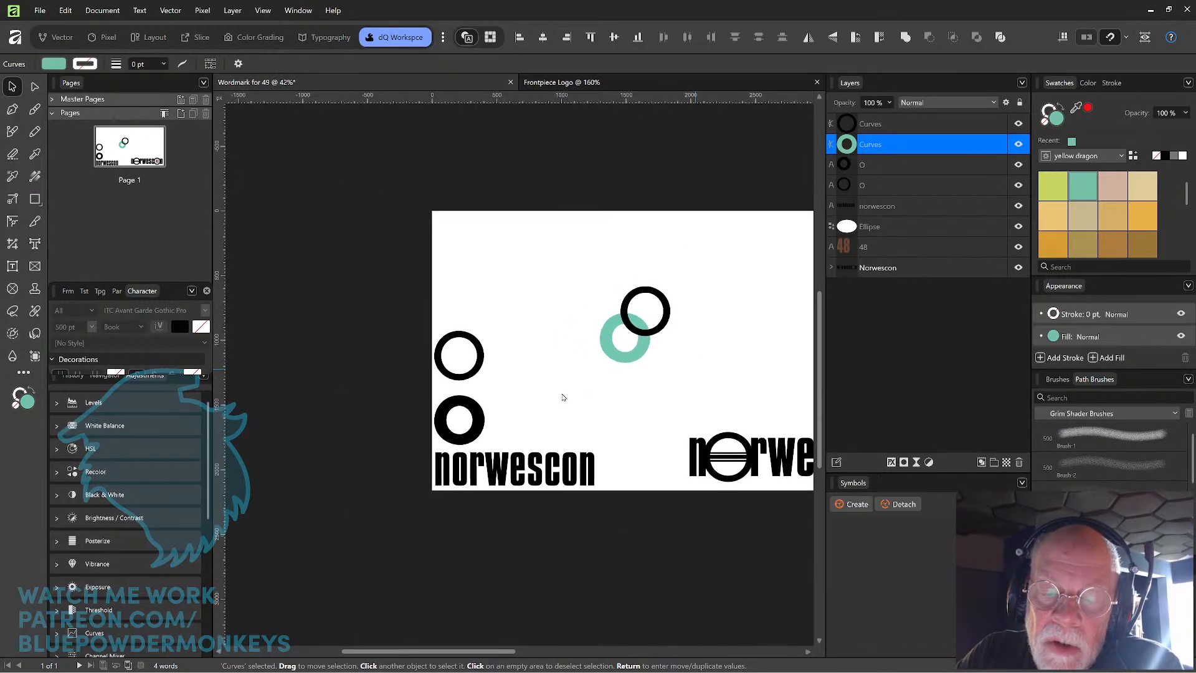
left_click(555, 324, "shift")
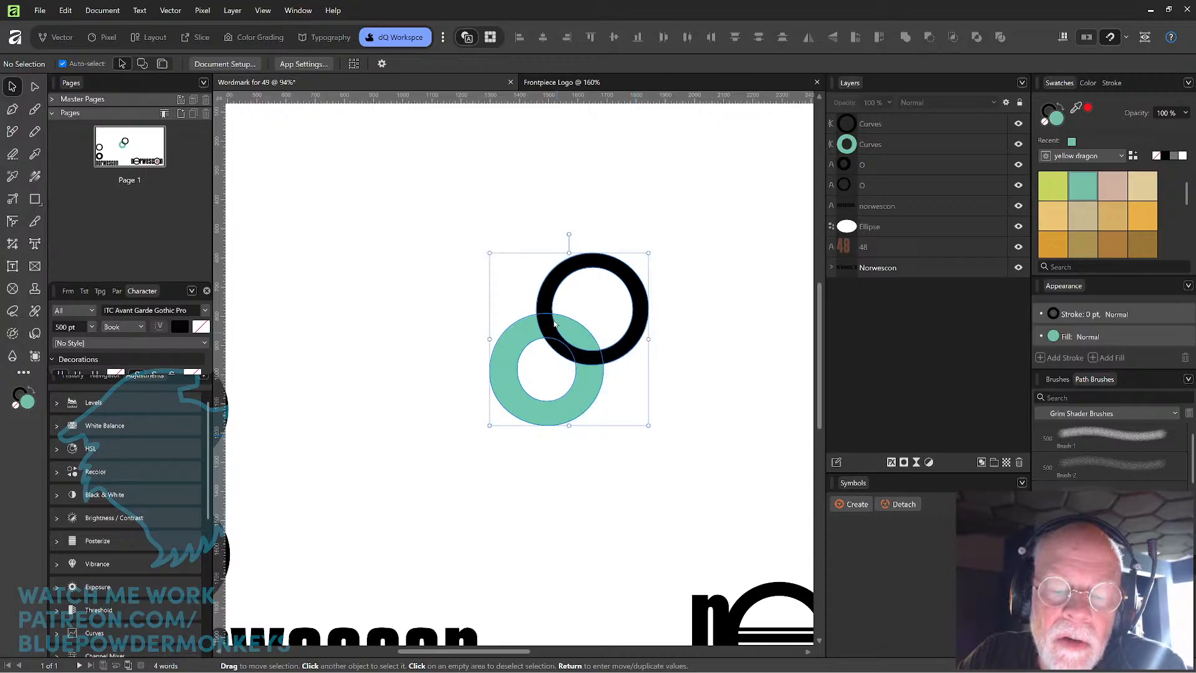
key("Delete")
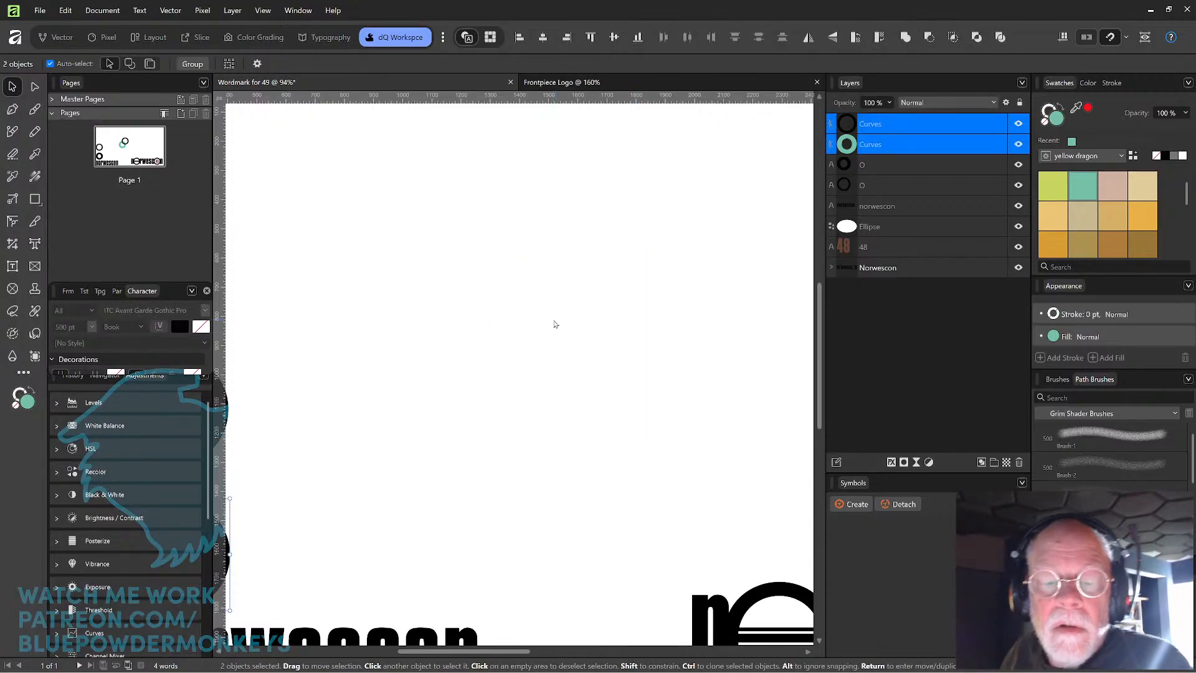
- Draw a perfect teal circle in the empty upper area of the page with the Ellipse tool
left_click(35, 199)
left_click(100, 212)
left_click_drag(373, 210, 534, 437)
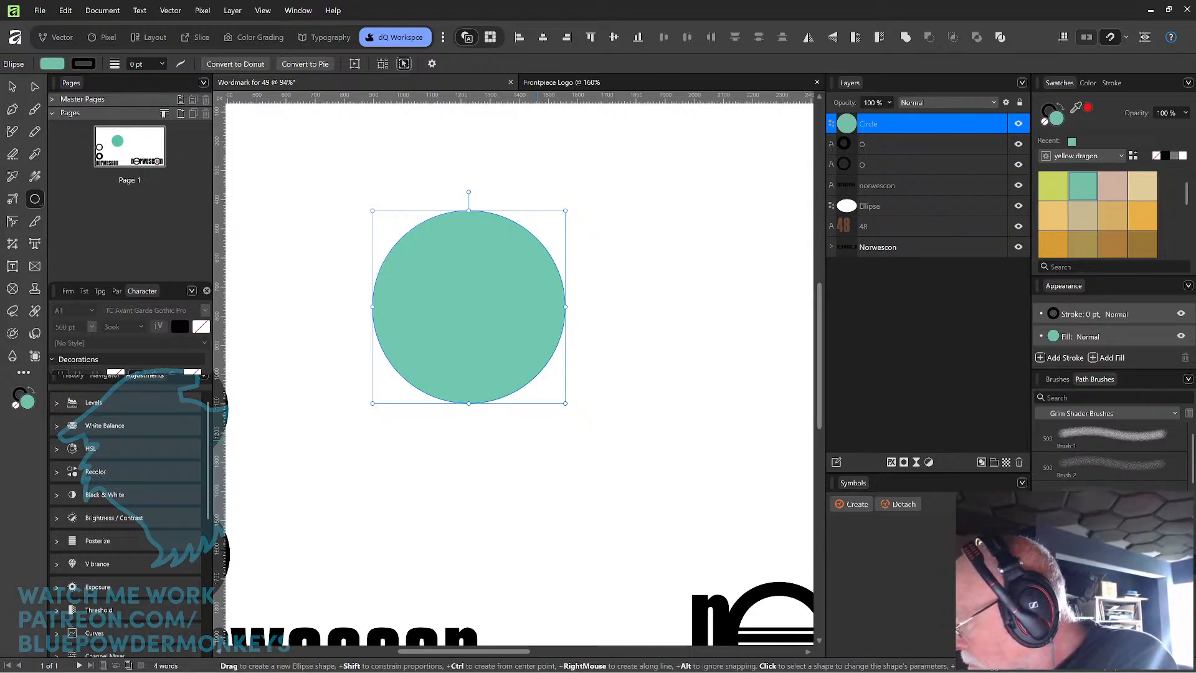
key("ctrl+z")
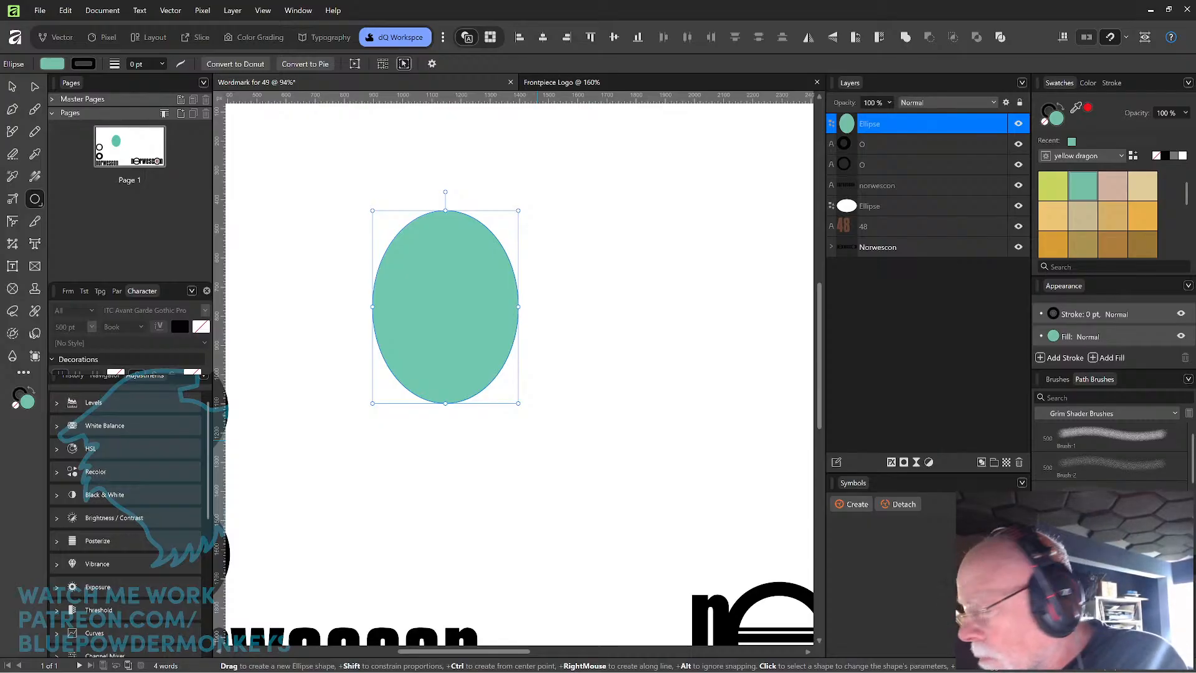
key("Return")
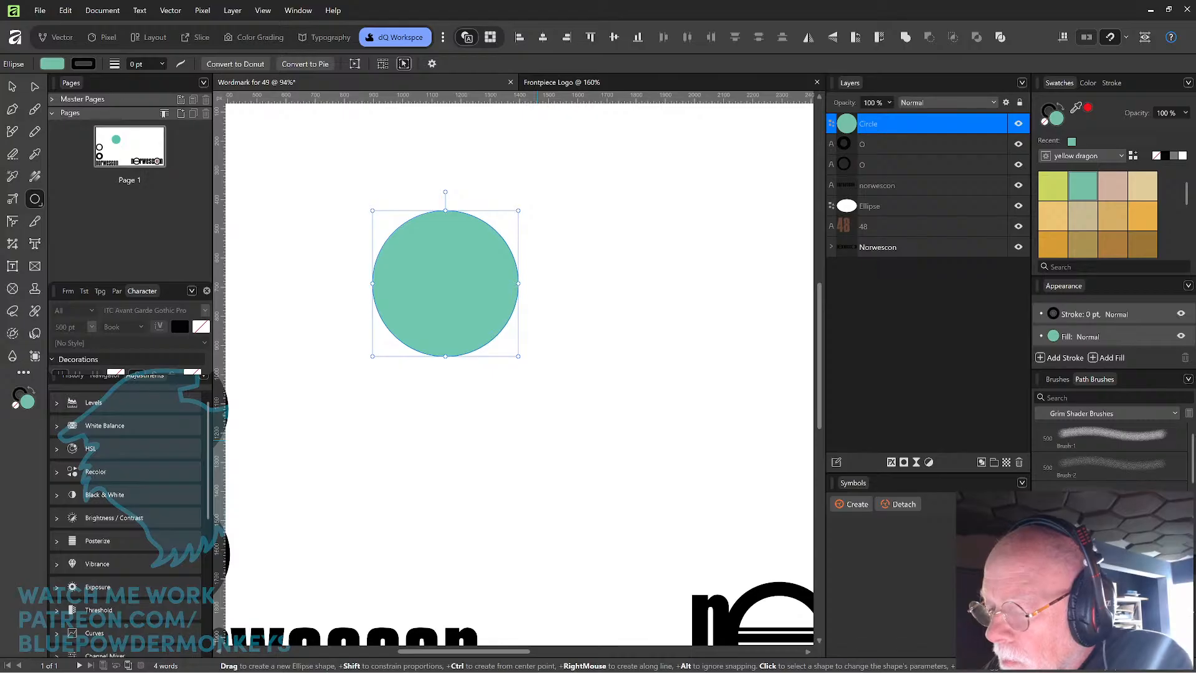
left_click(560, 317)
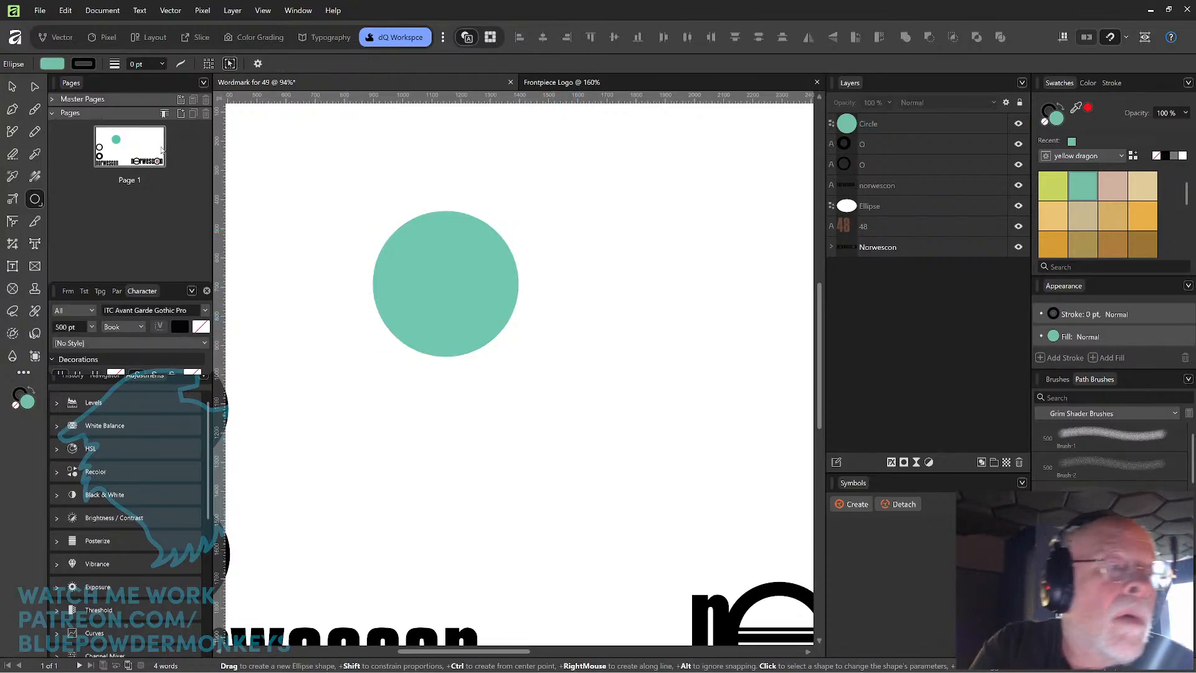
- Duplicate the Compacta Std "norwescon" text and place the copy in the blank area just below the teal circle
left_click(12, 87)
scroll(592, 315, "down", 5)
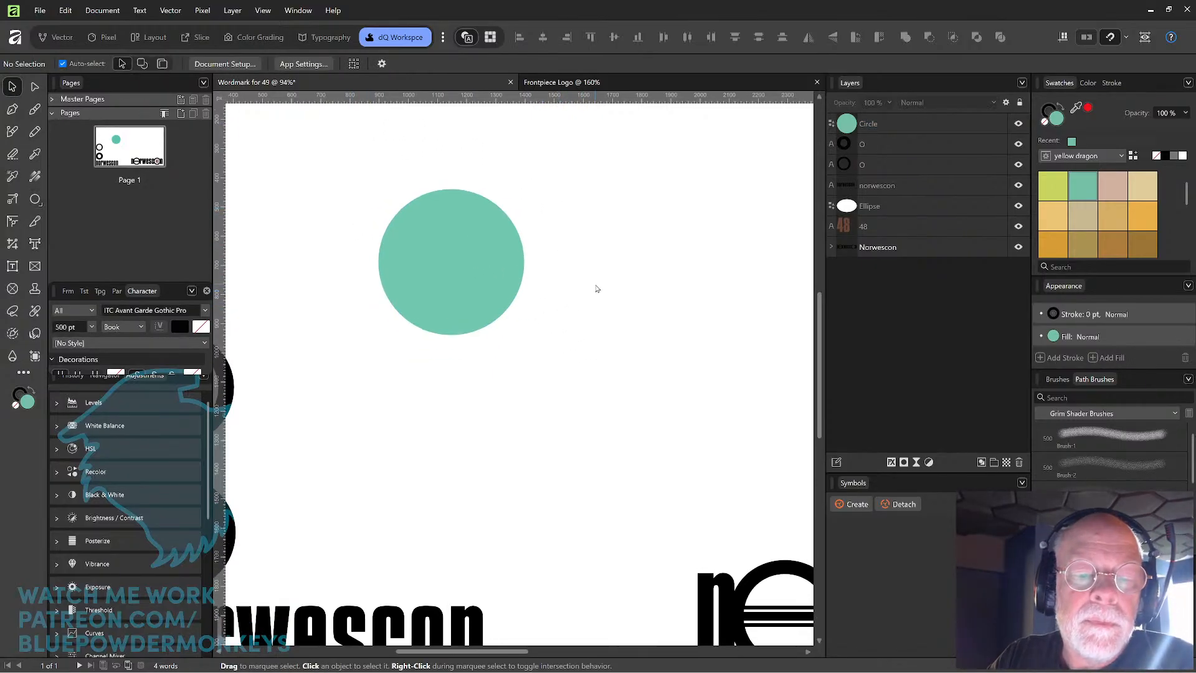
scroll(595, 288, "up", 2)
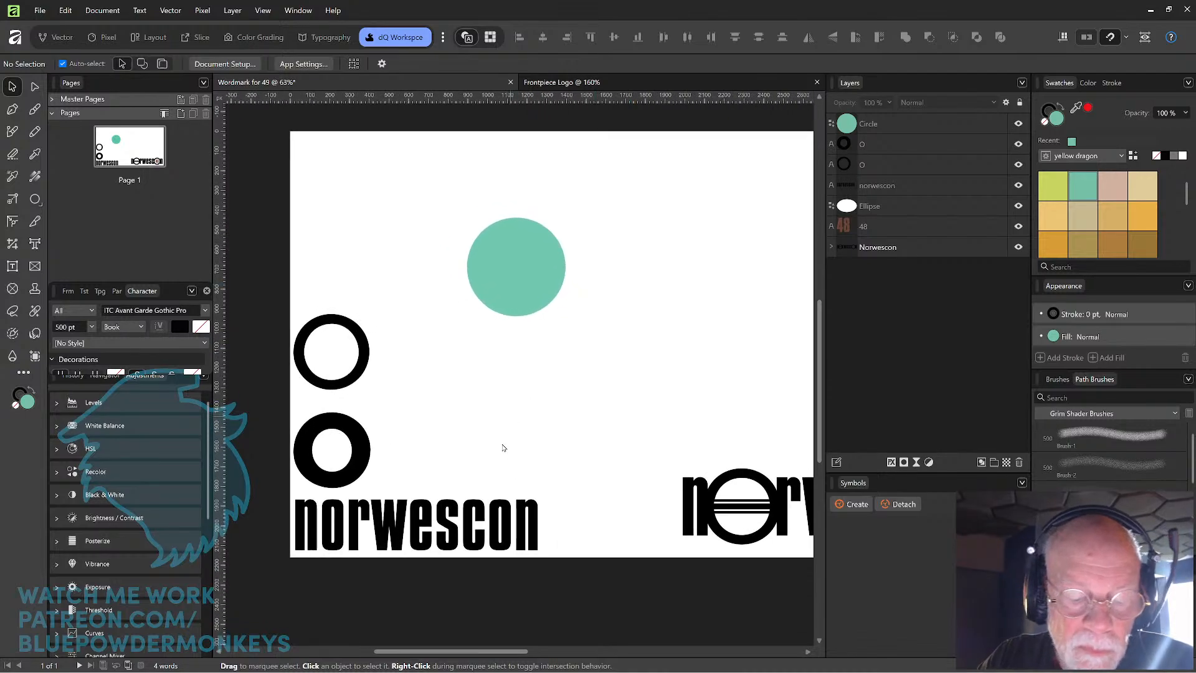
left_click(508, 512)
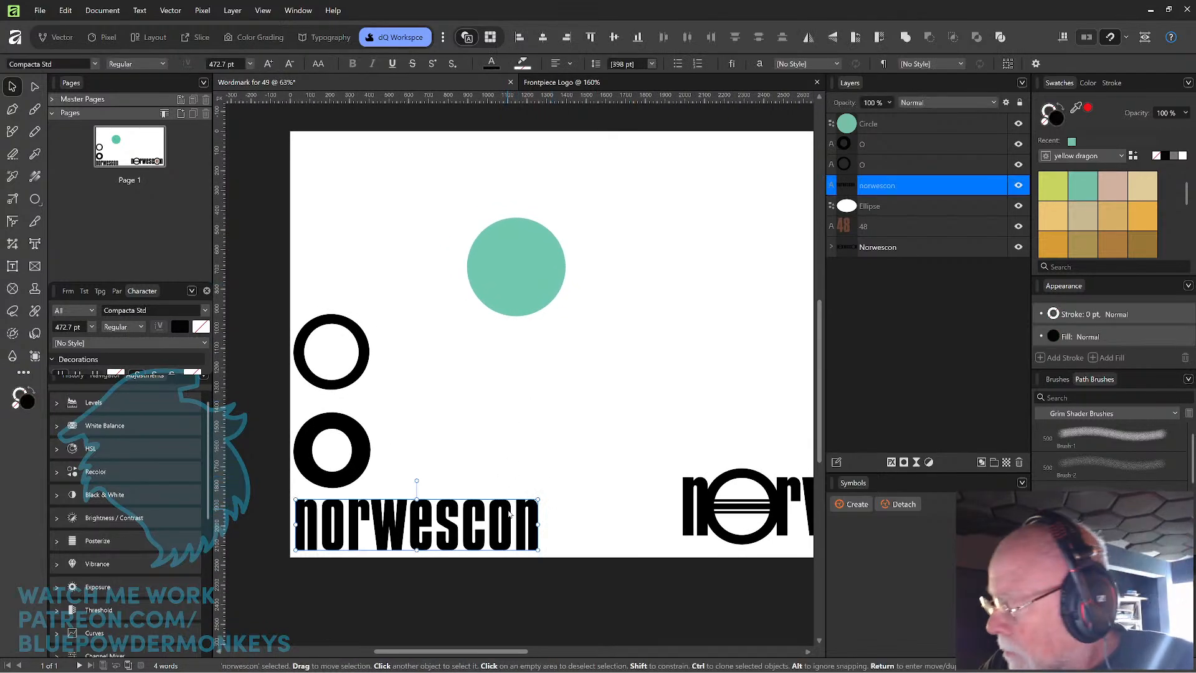
mouse_move(509, 516)
left_mouse_down()
mouse_move(522, 468)
mouse_move(657, 343)
mouse_move(651, 351)
left_mouse_up()
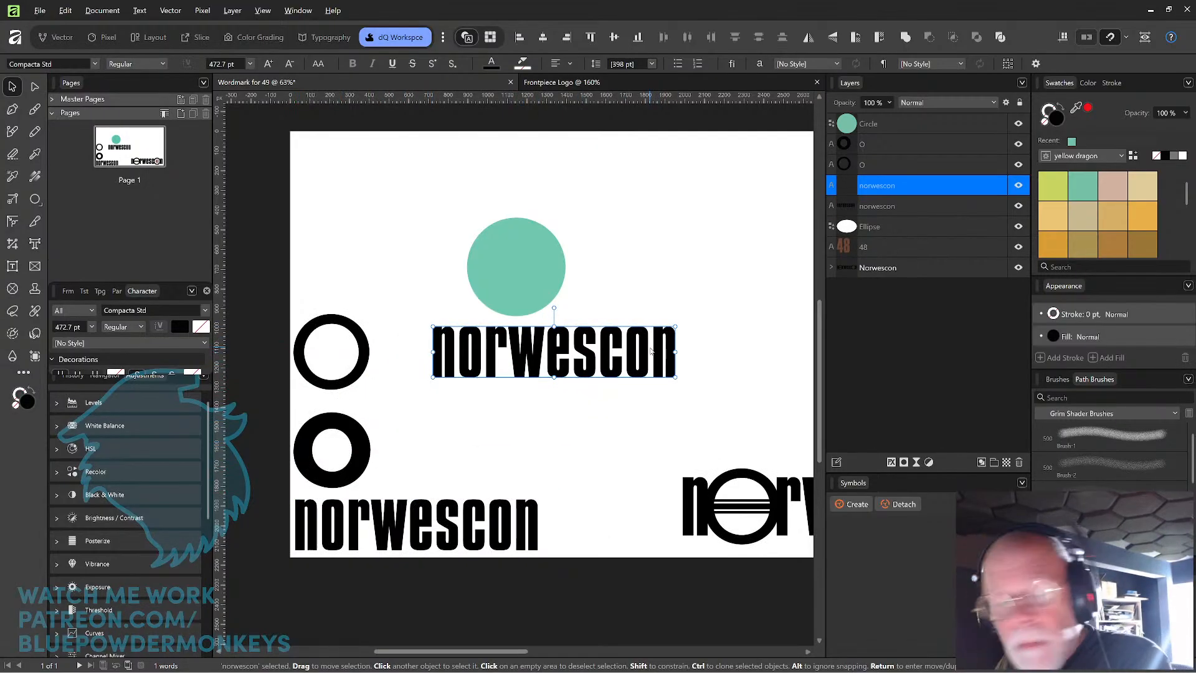
- Convert the copied "norwescon" text to curves and ungroup it into separate letter outlines
key("ctrl+Return")
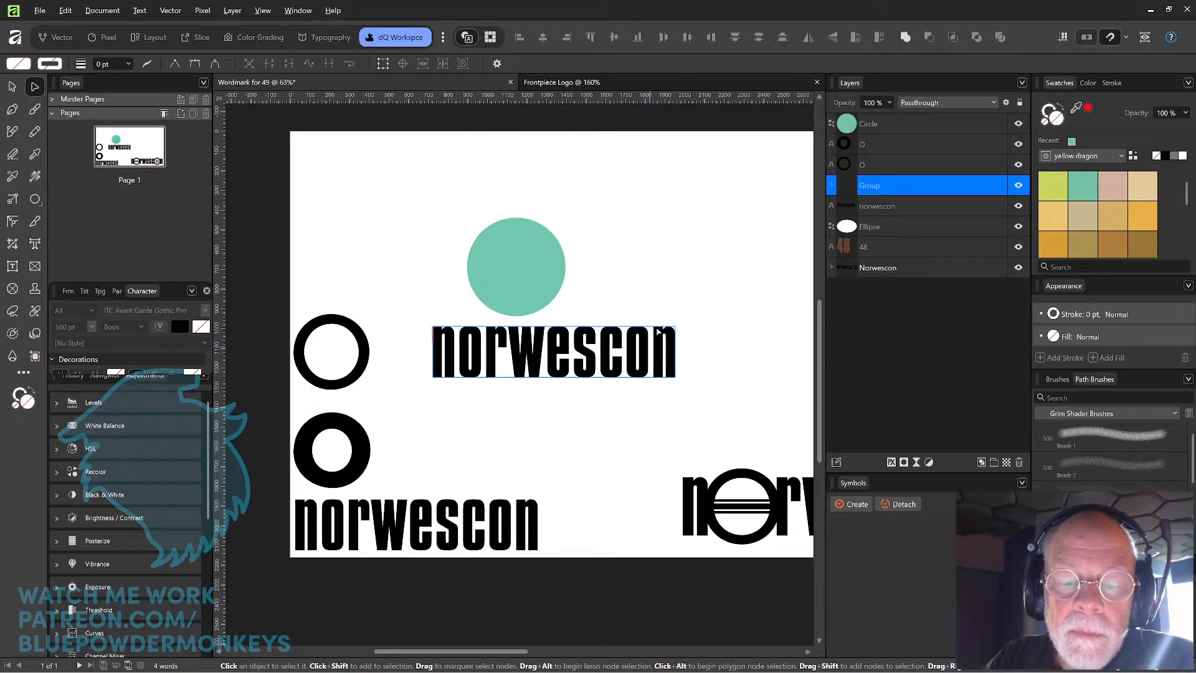
key("v")
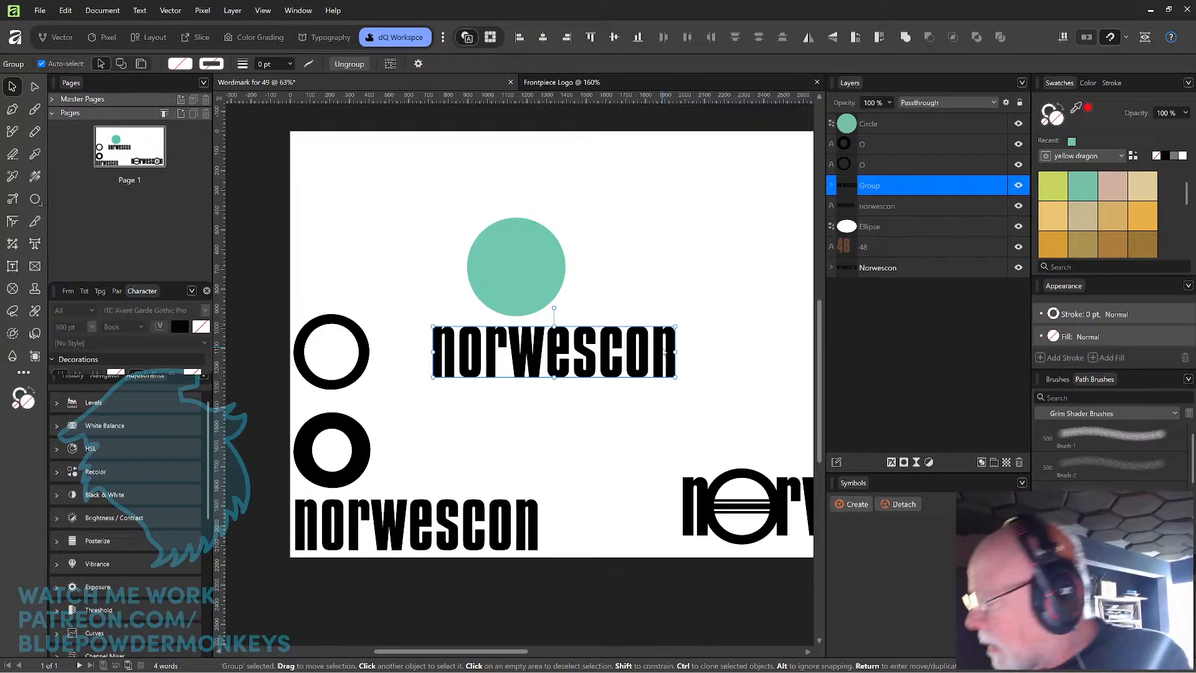
key("ctrl+Return")
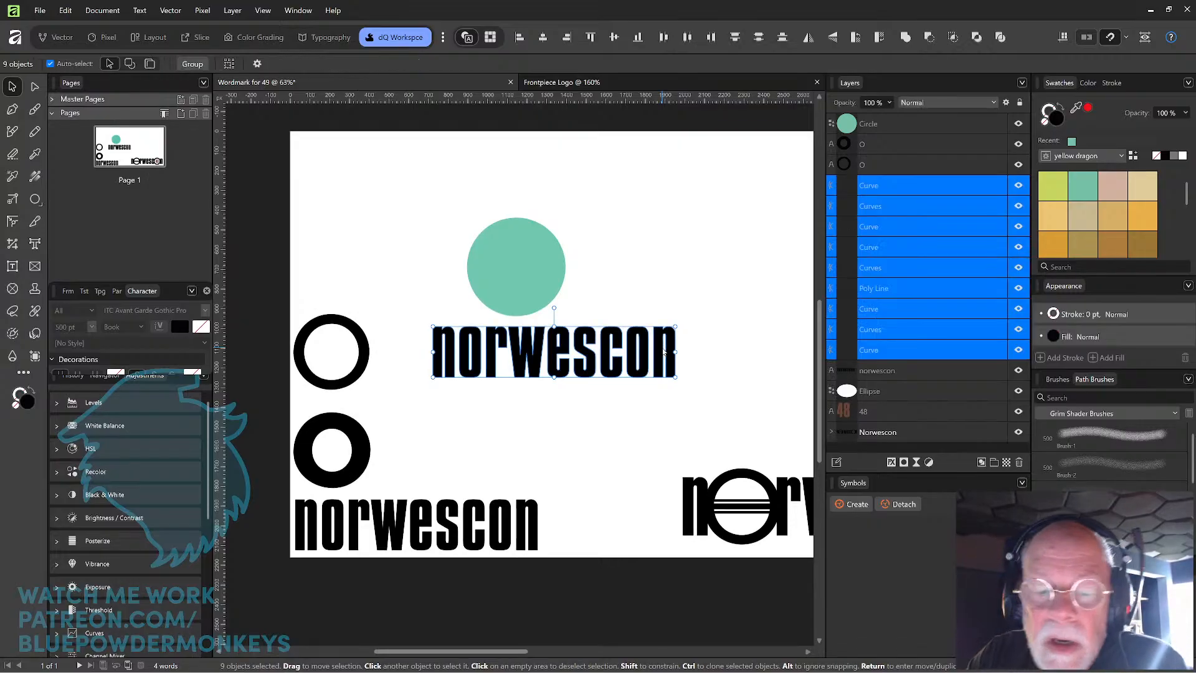
left_click(503, 405)
- Move the teal circle up and to the left, and enlarge the nine "norwescon" letter outlines together proportionally
left_click_drag(542, 264, 394, 218)
left_click_drag(716, 387, 430, 305)
left_click_drag(659, 288, 646, 253)
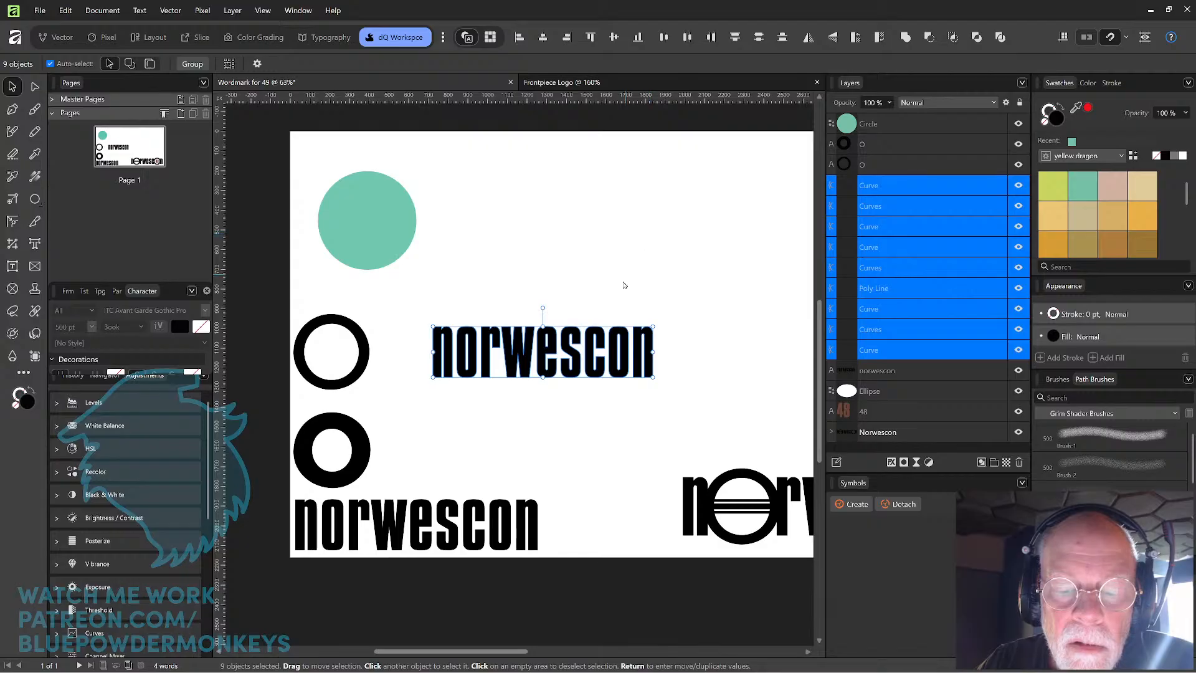
key("ctrl+z")
left_click_drag(657, 361, 764, 399)
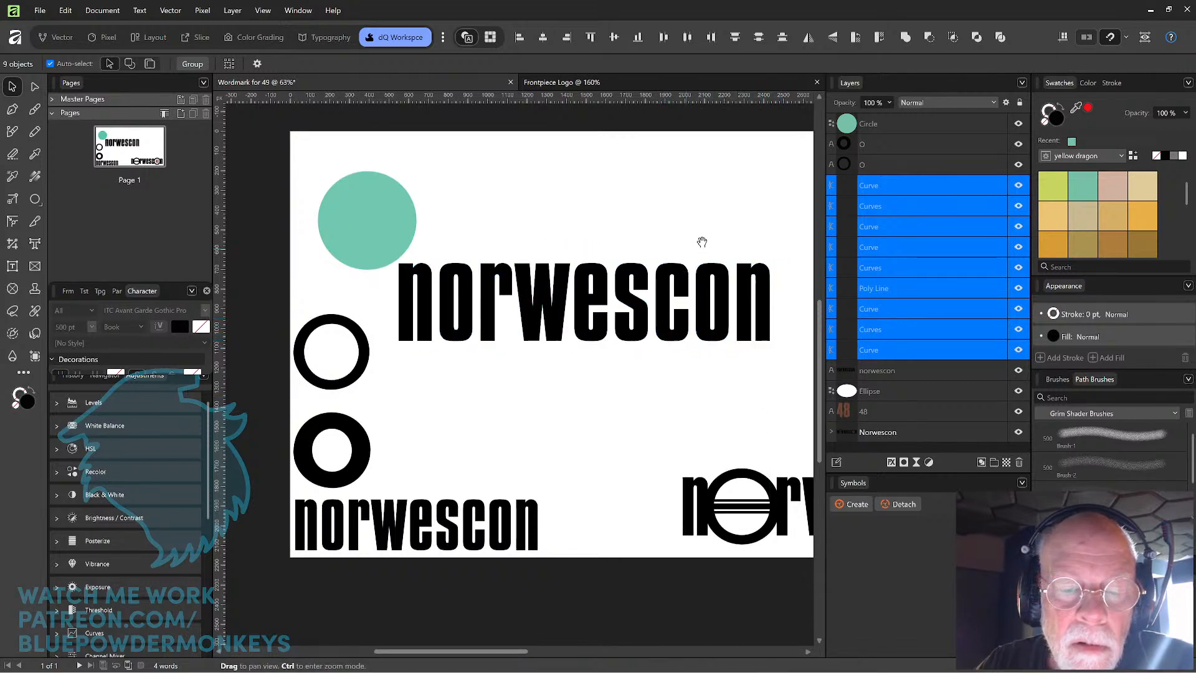
left_click_drag(700, 243, 681, 264)
left_click_drag(742, 227, 714, 233)
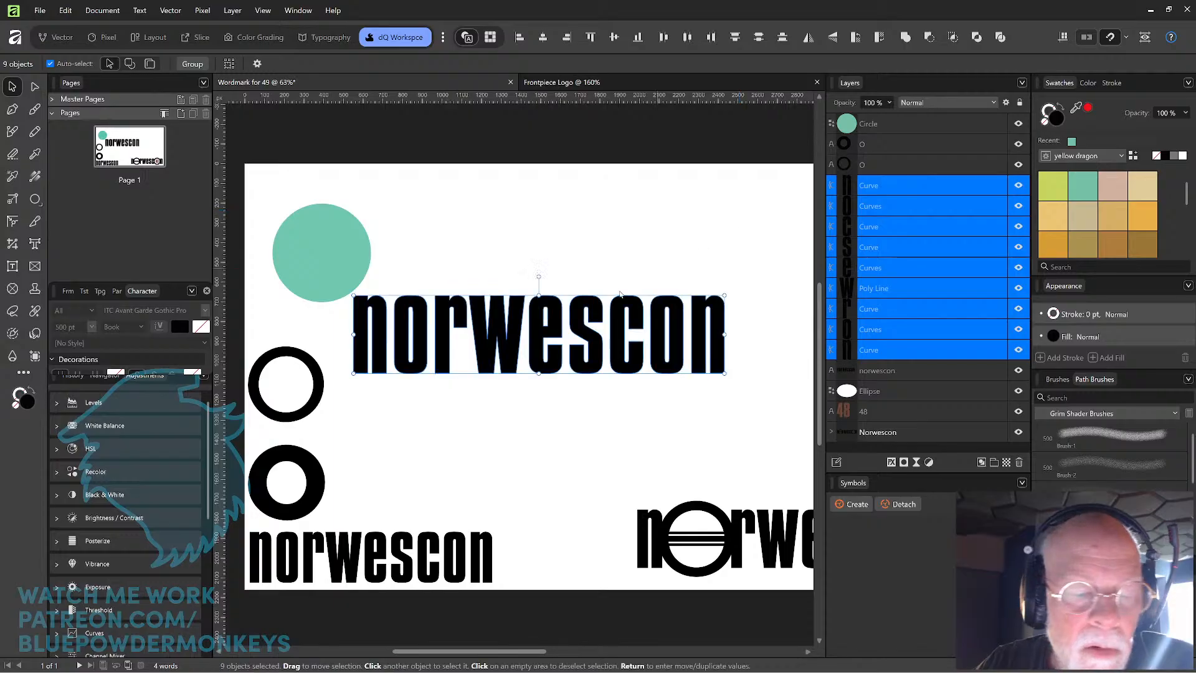
- Delete the thin Medium "O" and shift the final "n" of the enlarged word well to the right
left_click_drag(314, 404, 363, 493)
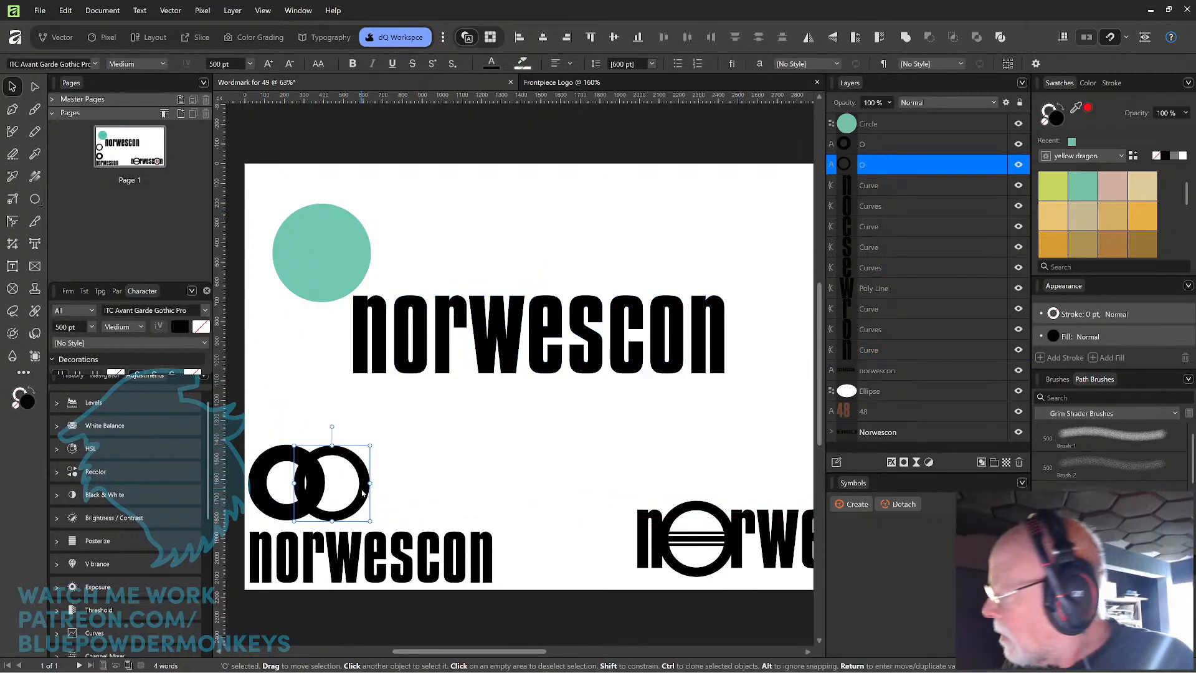
key("Delete")
left_click_drag(687, 411, 609, 427)
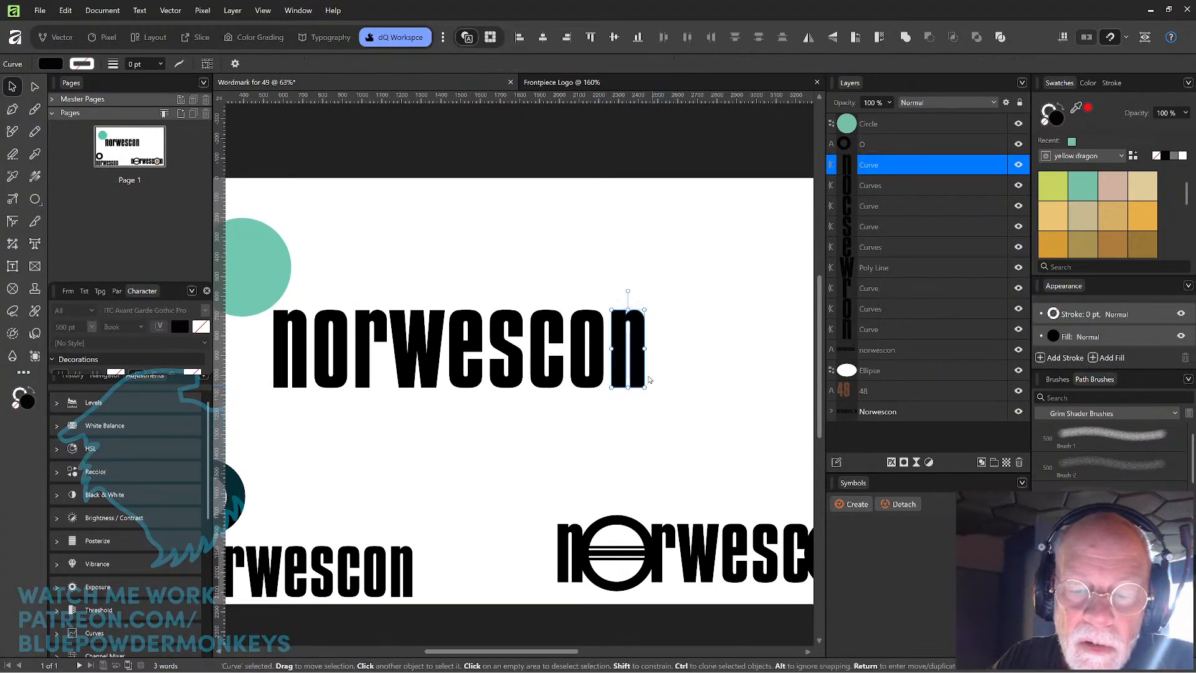
left_click_drag(634, 374, 759, 382)
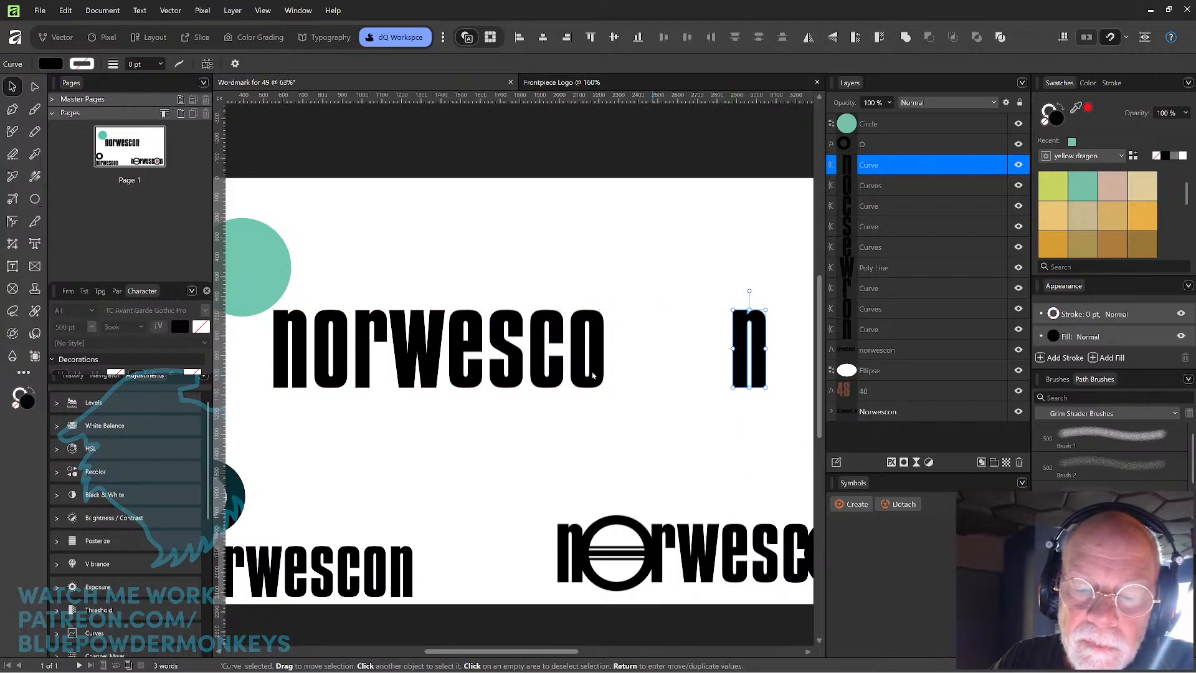
left_click_drag(597, 378, 670, 377)
mouse_move(557, 377)
left_mouse_down()
mouse_move(605, 377)
mouse_move(556, 383)
left_mouse_up()
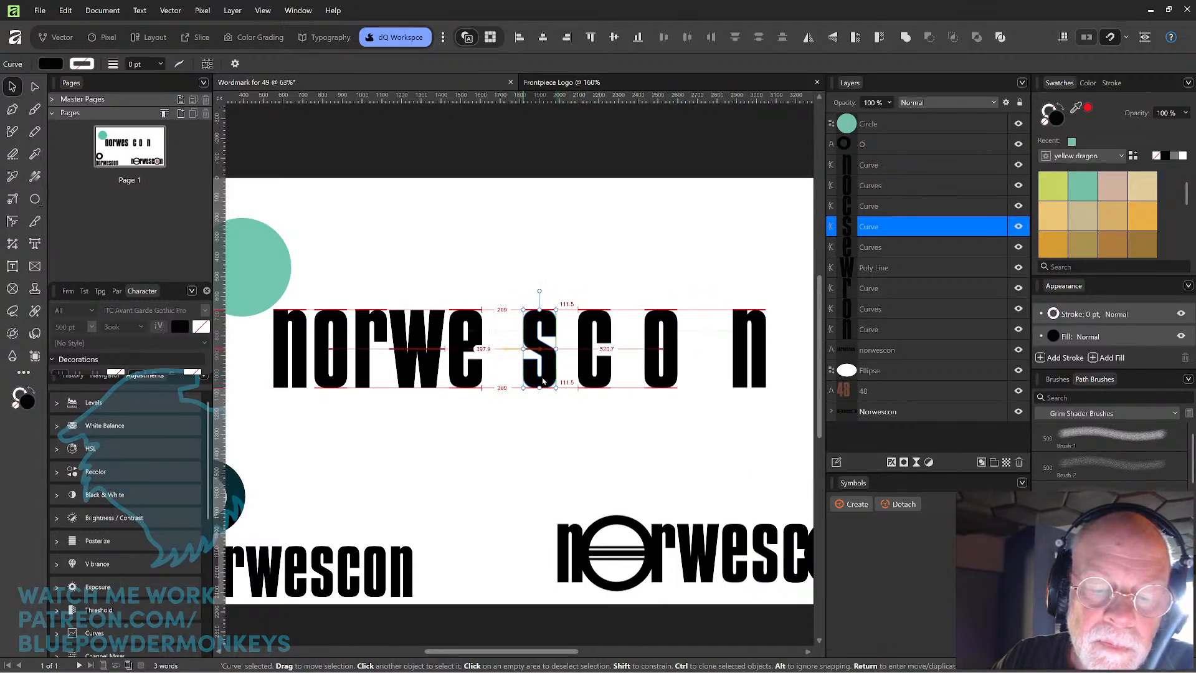
left_click_drag(472, 378, 502, 377)
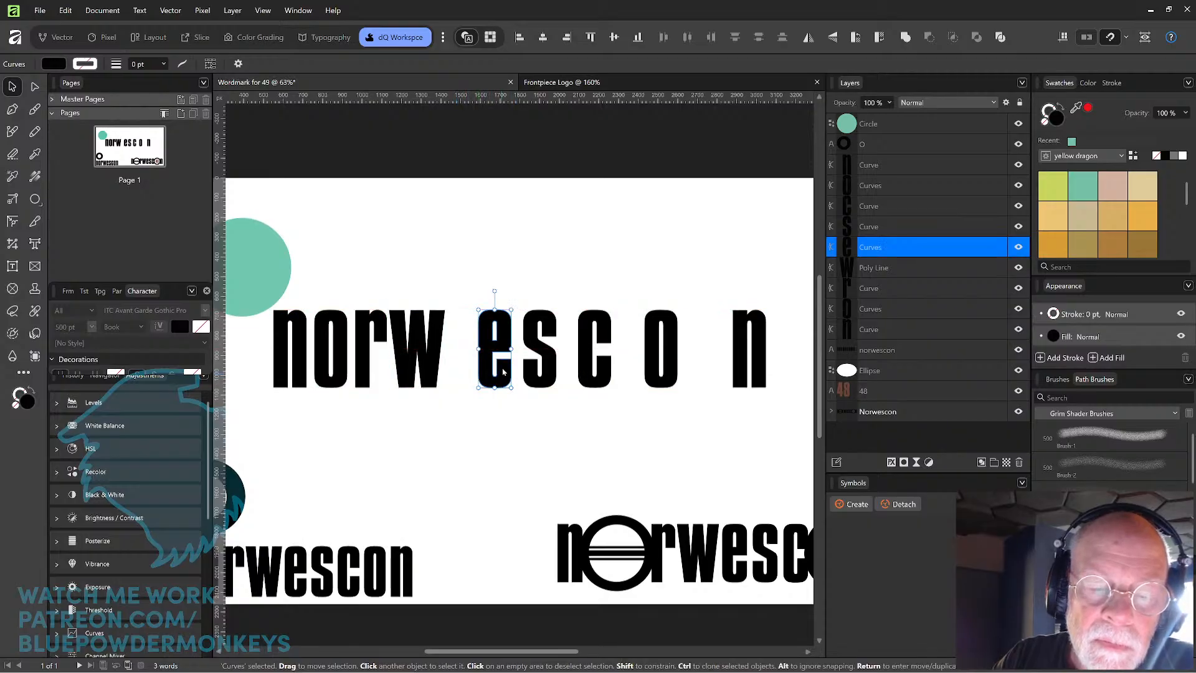
key("ctrl+z")
key("ctrl+z")
key("ctrl+z")
key("ctrl+z")
key("ctrl+z")
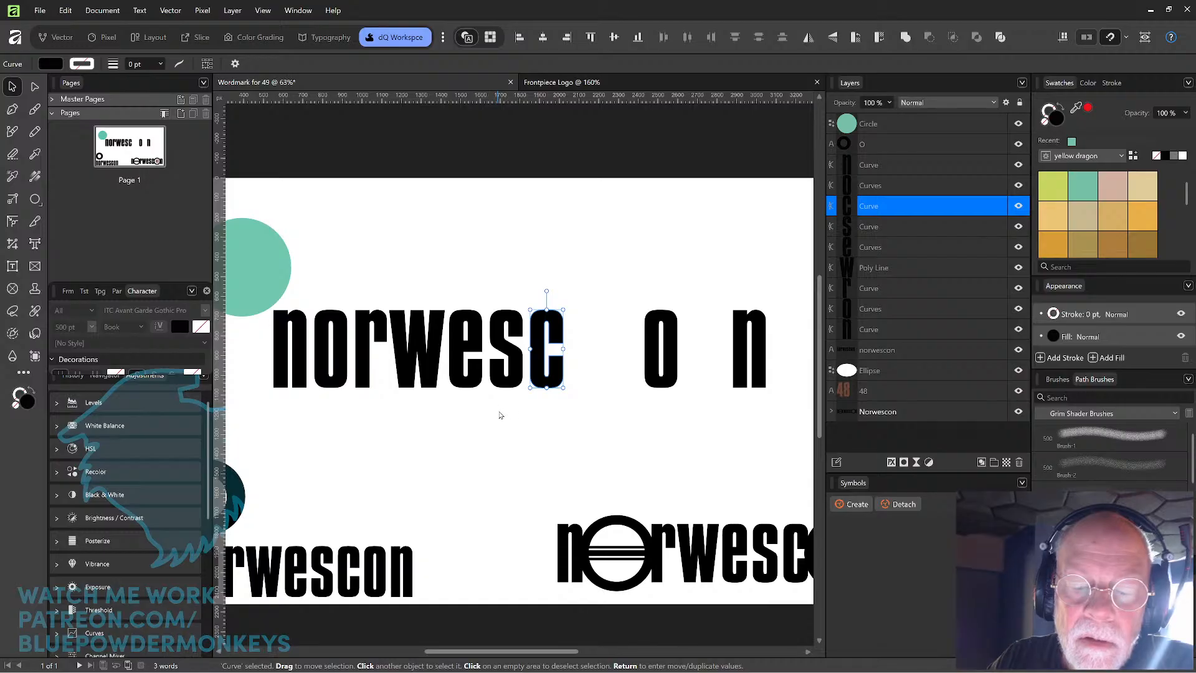
key("ctrl+z")
key("ctrl+z")
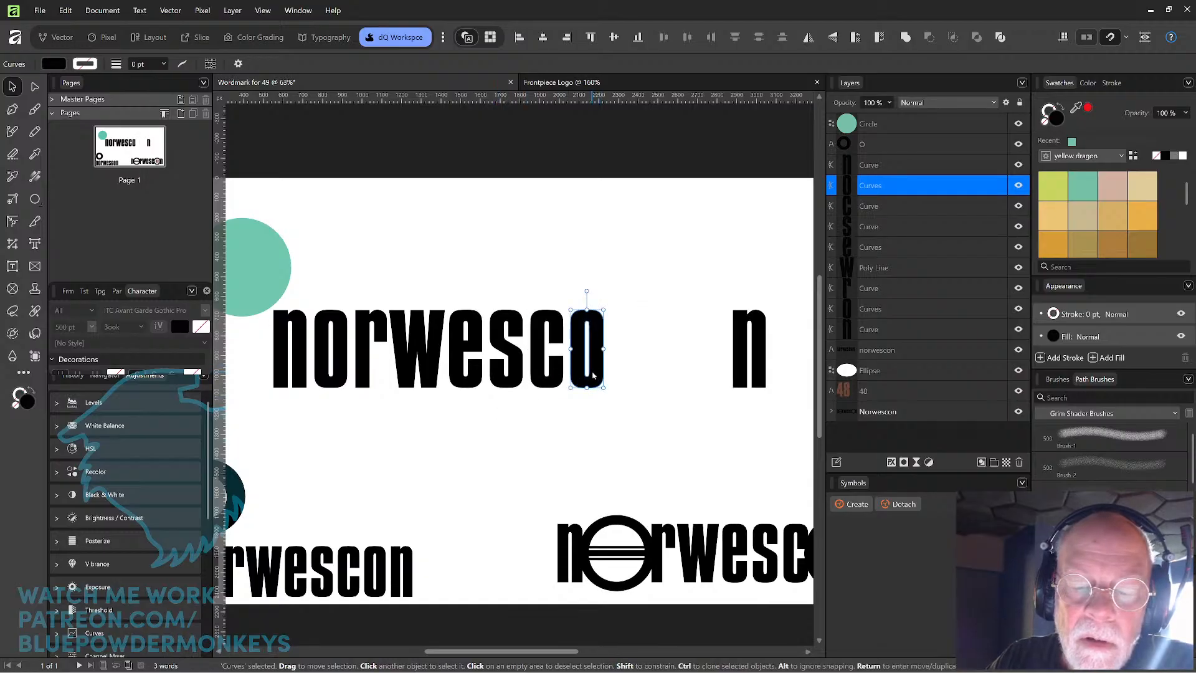
- Move the first "n" of the enlarged word to the left and delete both of the word's narrow "o" outlines
left_click_drag(597, 373, 653, 370)
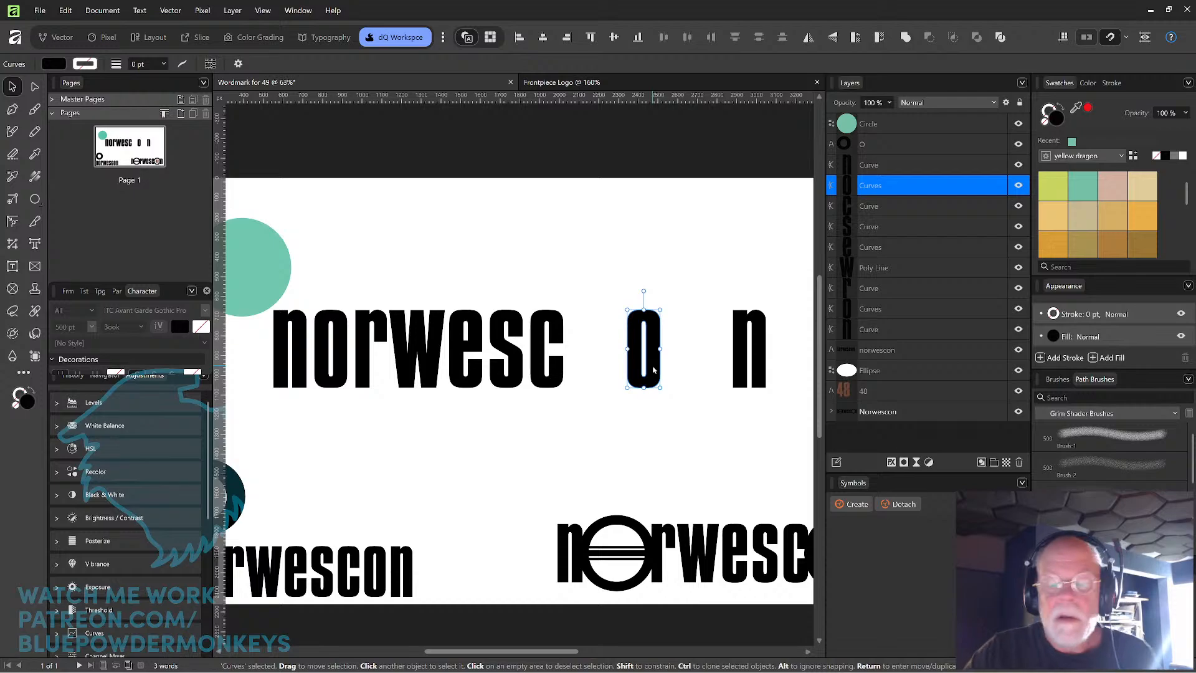
left_click_drag(450, 432, 602, 468)
left_click_drag(456, 412, 373, 411)
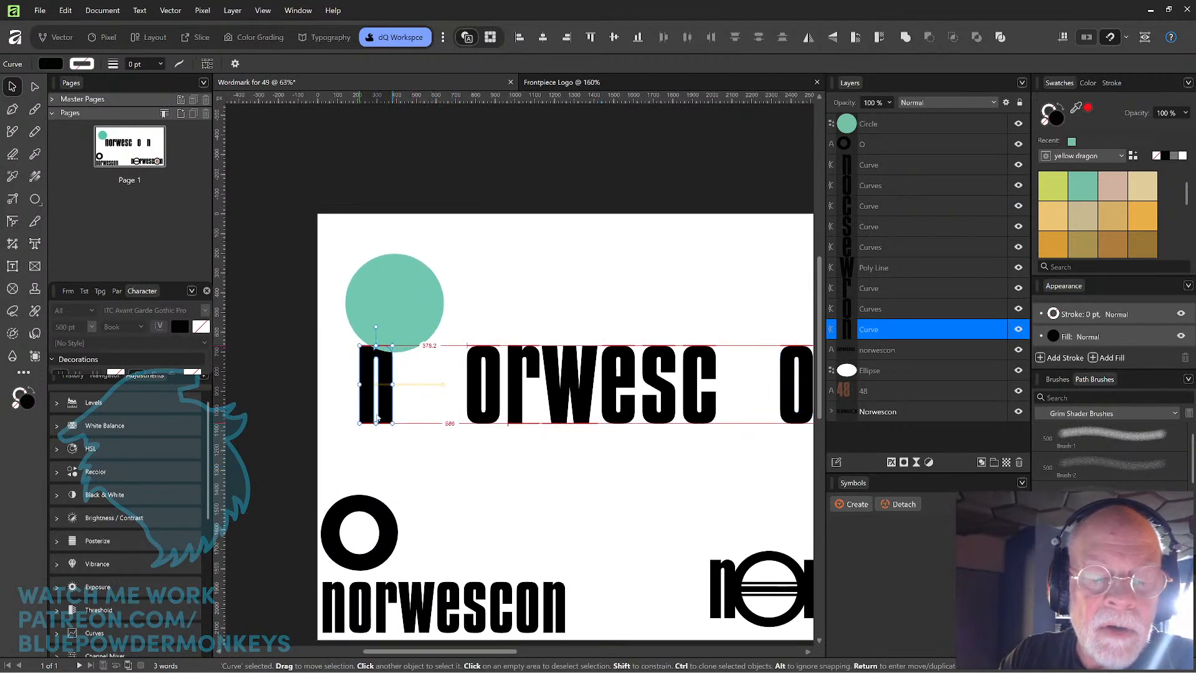
left_click_drag(492, 413, 445, 421)
key("Delete")
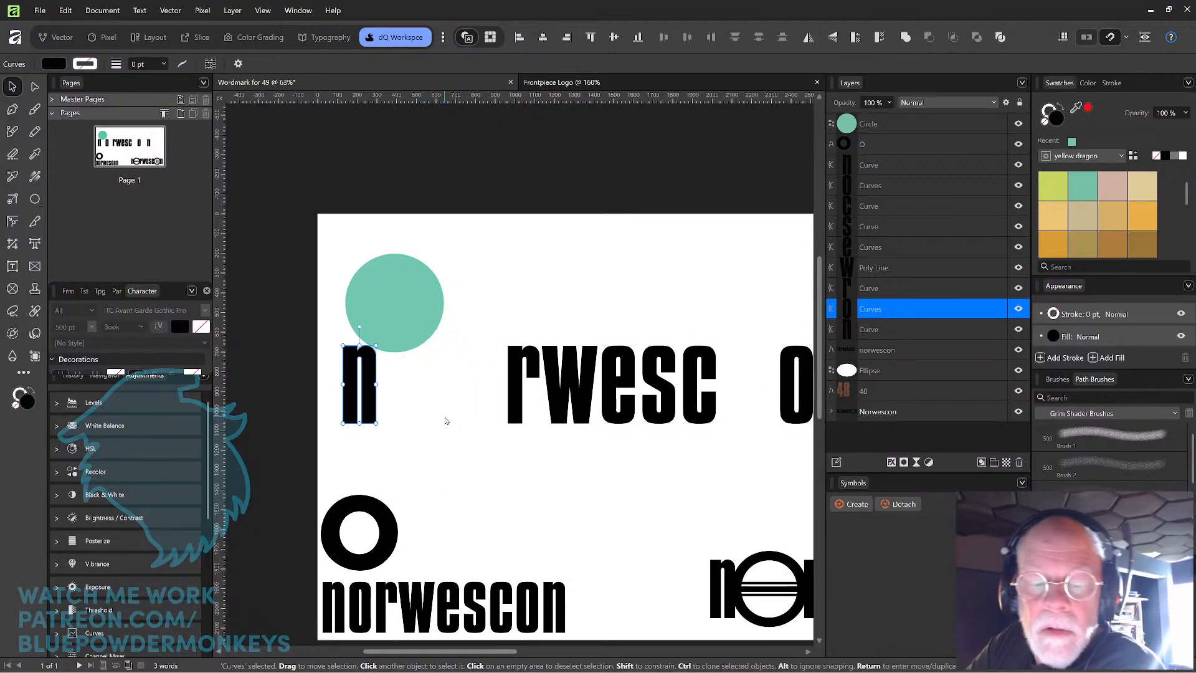
left_click(788, 399)
key("Delete")
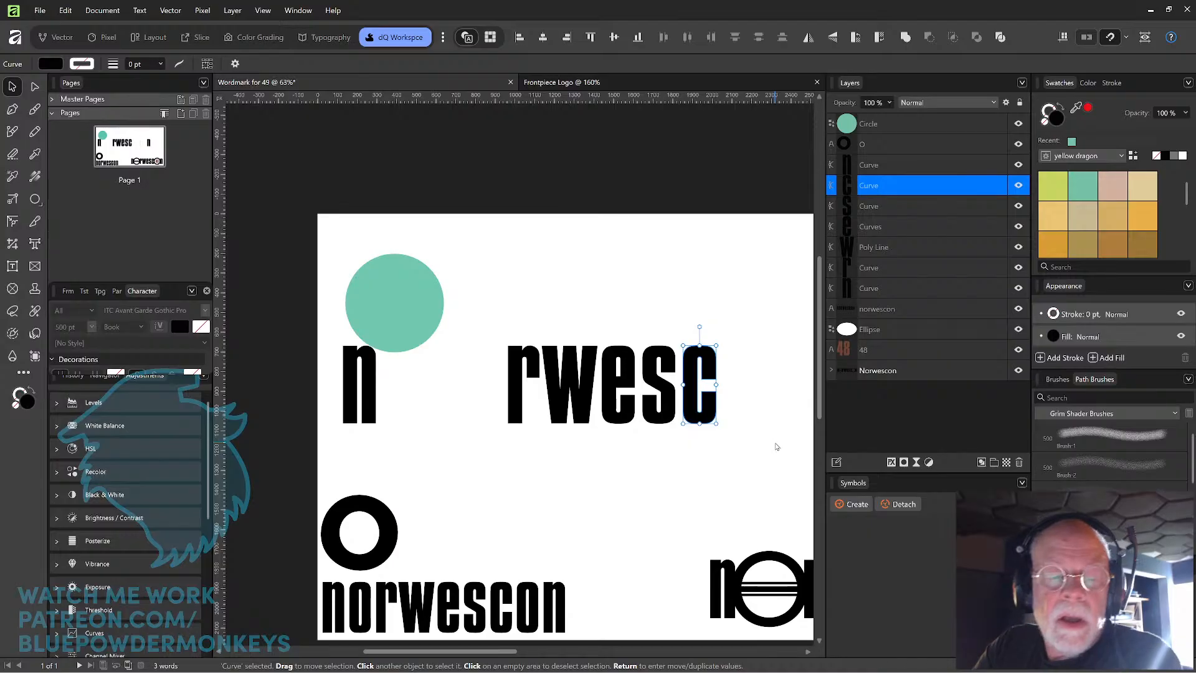
- Place the teal circle in the gap between "n" and "r", swap its fill and stroke colours, and clear its stroke colour
left_click_drag(422, 329, 472, 410)
left_click_drag(611, 464, 545, 457)
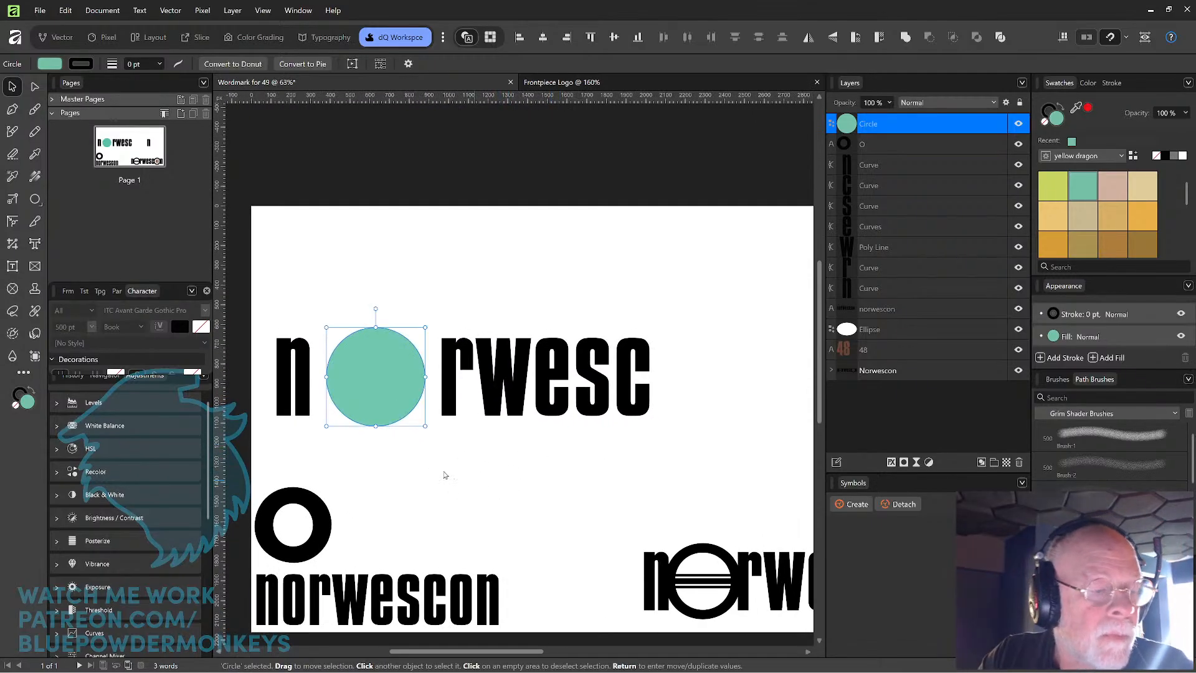
left_click(31, 390)
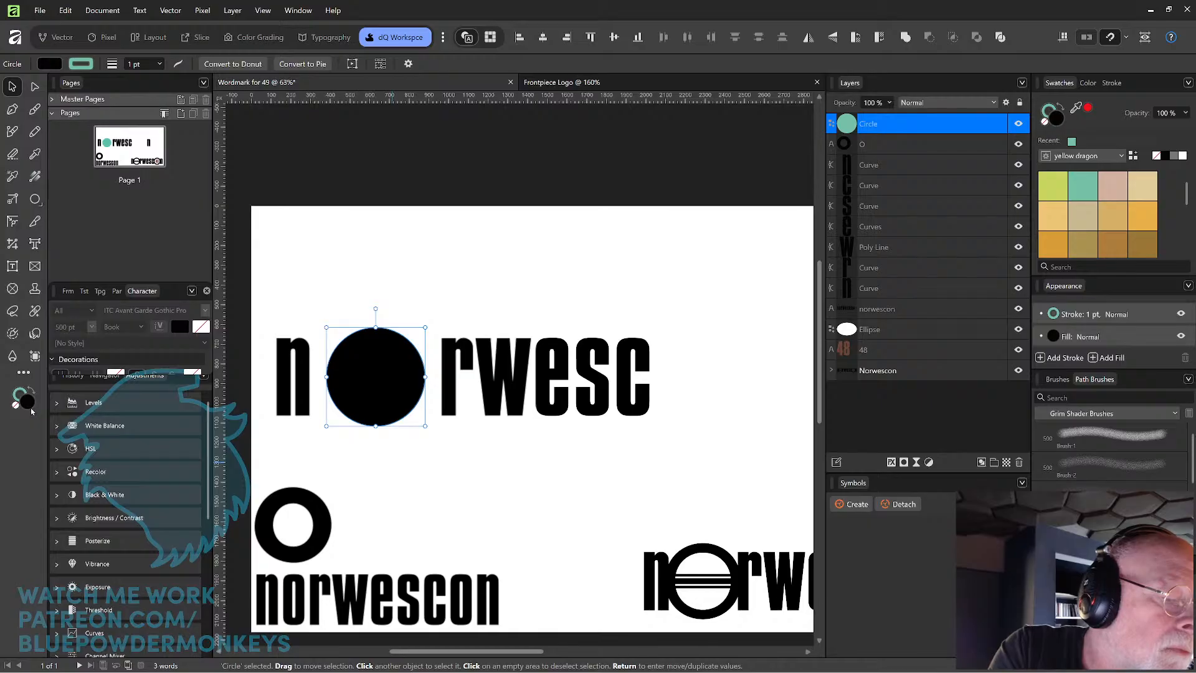
left_click(19, 394)
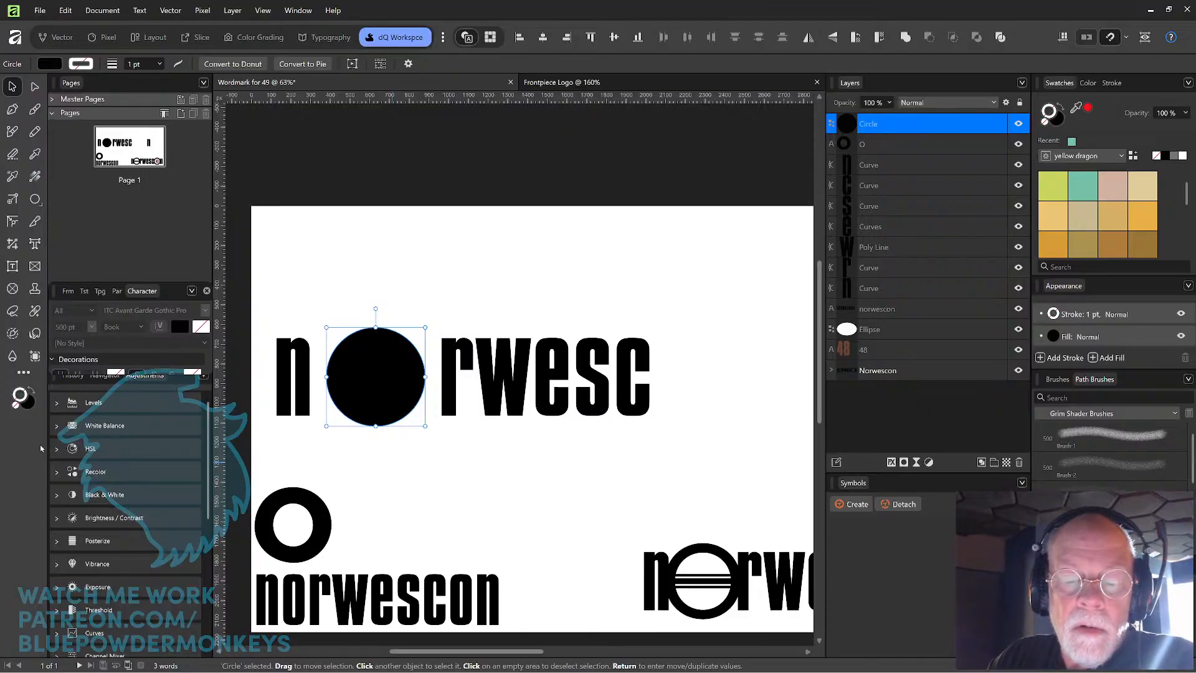
- Fill the circle between "n" and "r" with the teal swatch from the yellow dragon palette
key("space")
left_click_drag(641, 448, 674, 451)
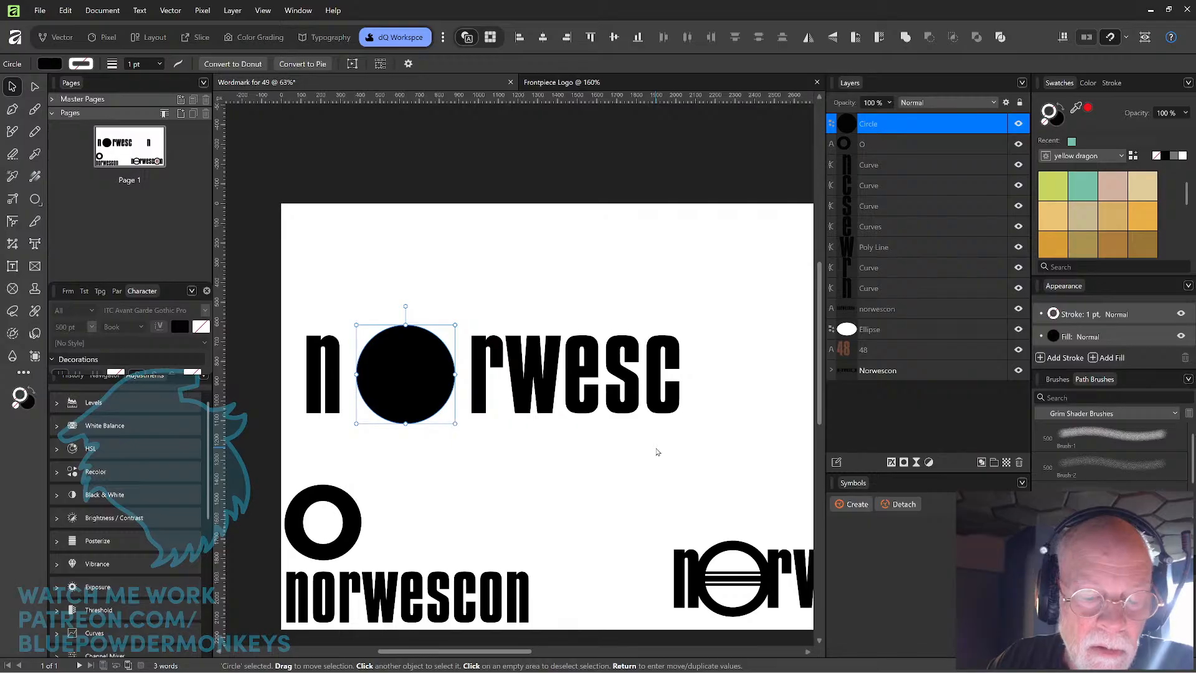
scroll(658, 453, "up", 3)
left_click_drag(440, 408, 595, 411)
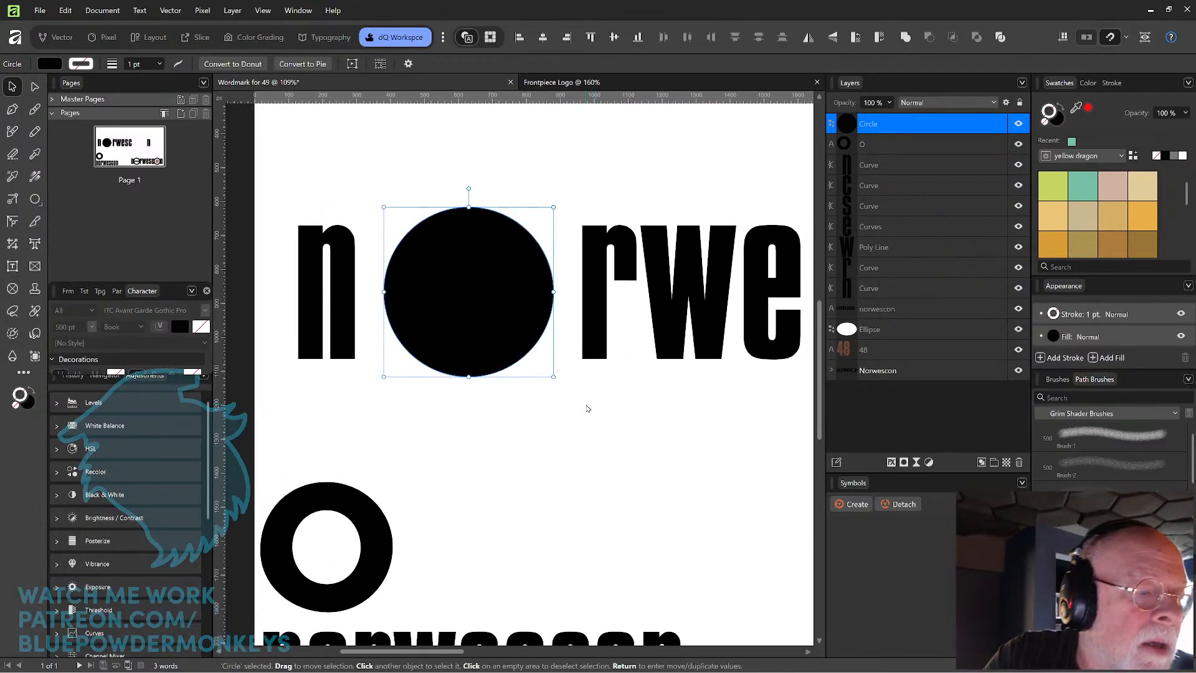
left_click(33, 404)
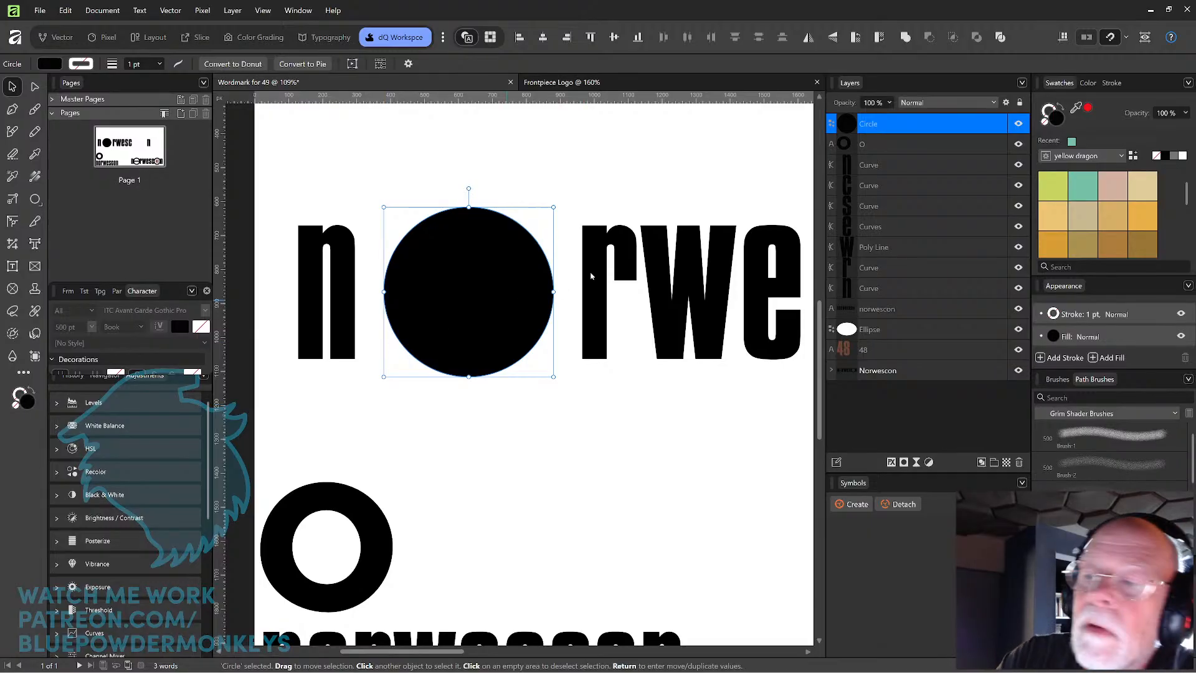
left_click(1082, 185)
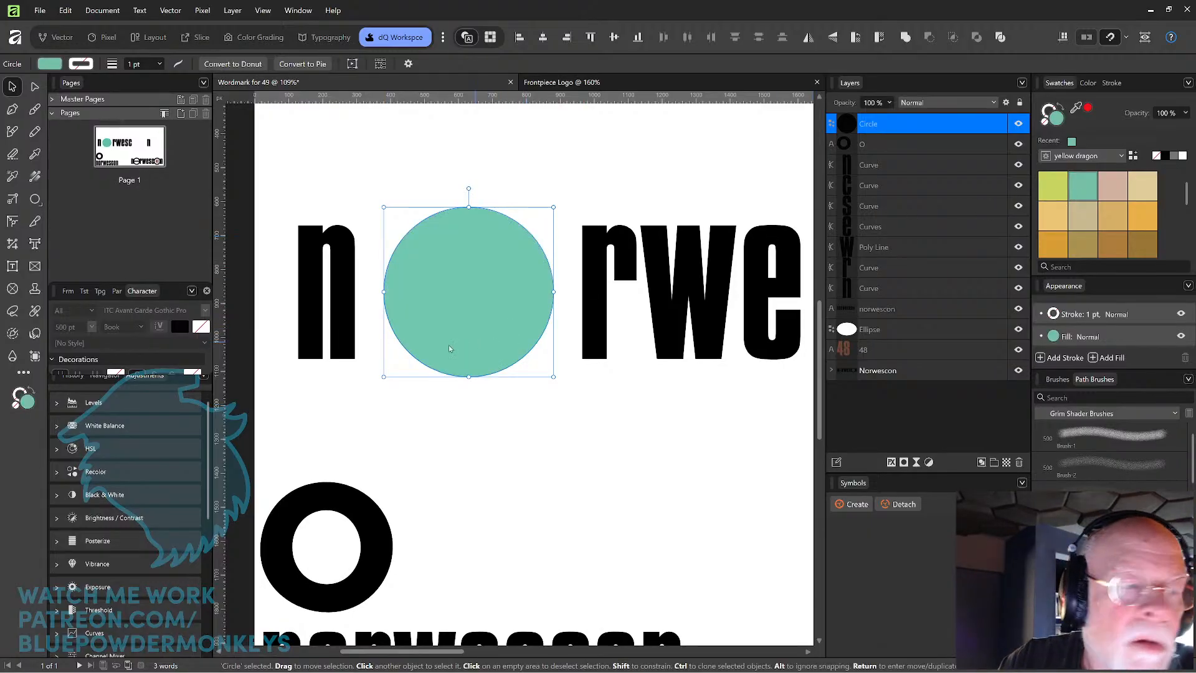
- Draw a small teal rectangle as wide as the stem of the "r" and place it just below that letter
left_click(35, 199)
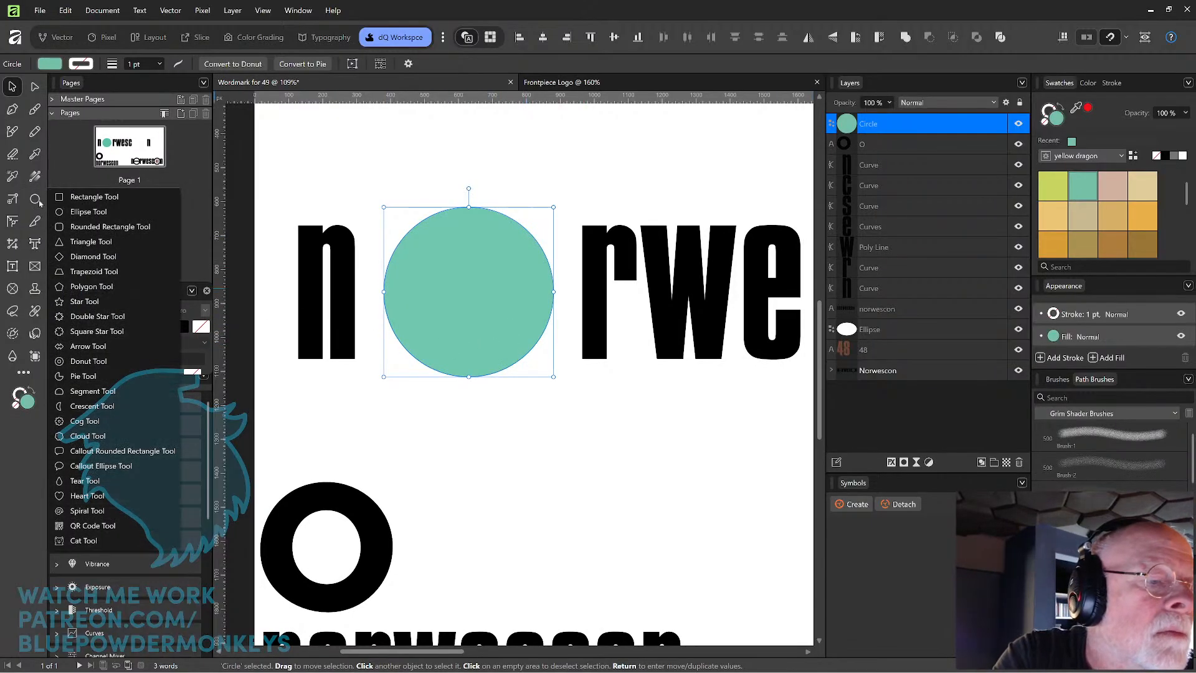
left_click(78, 198)
left_click_drag(583, 359, 607, 326)
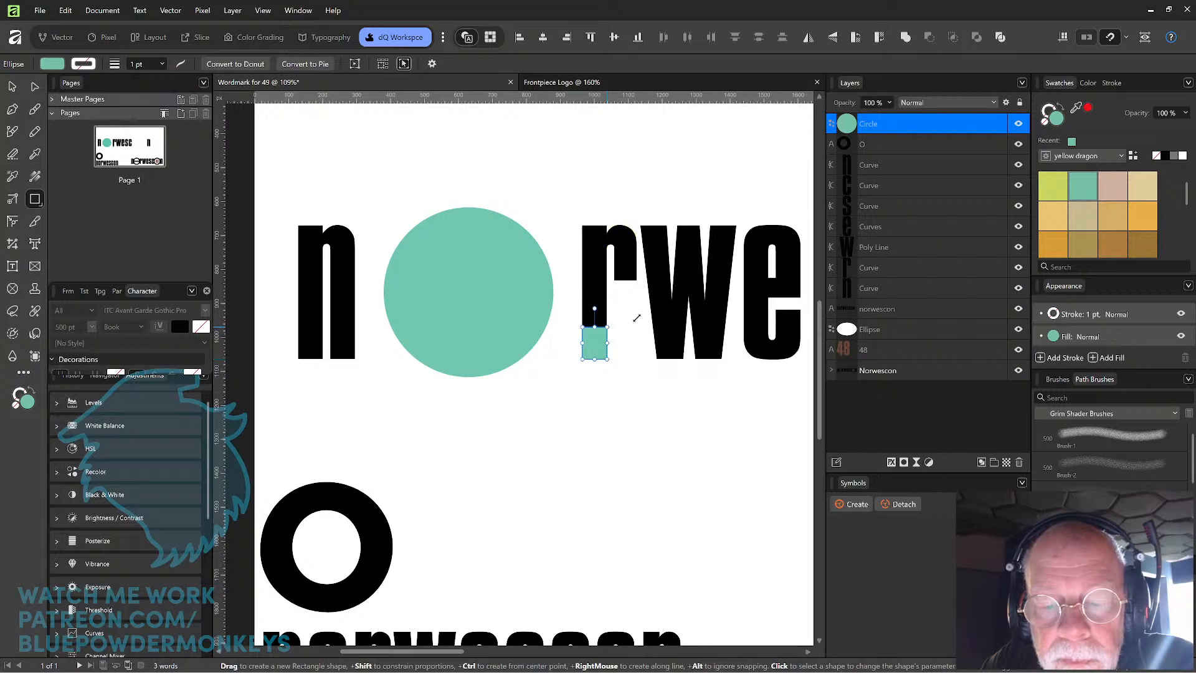
key("v")
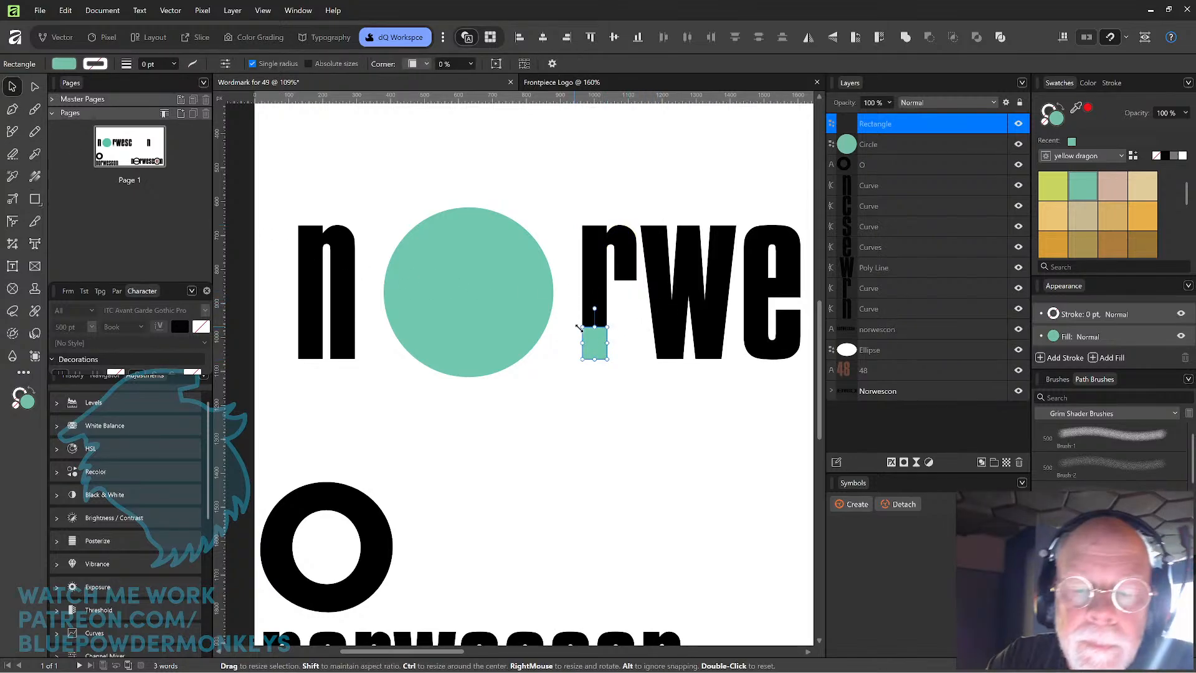
left_click_drag(603, 341, 603, 391)
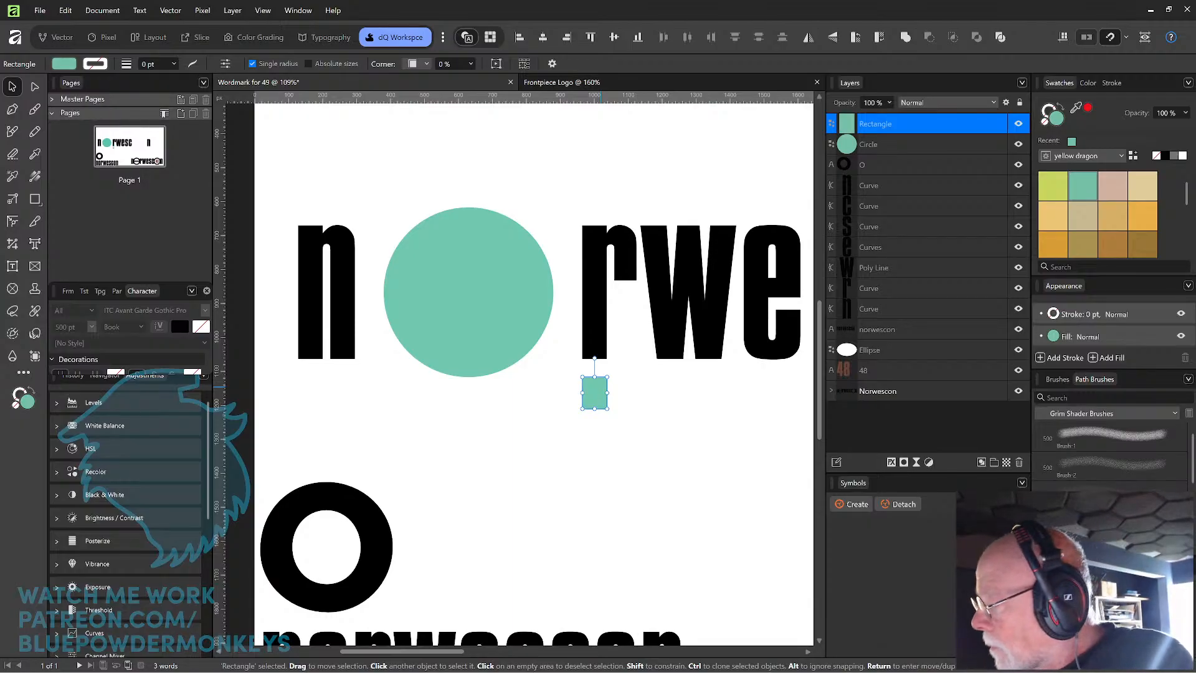
key("ctrl+shift+period")
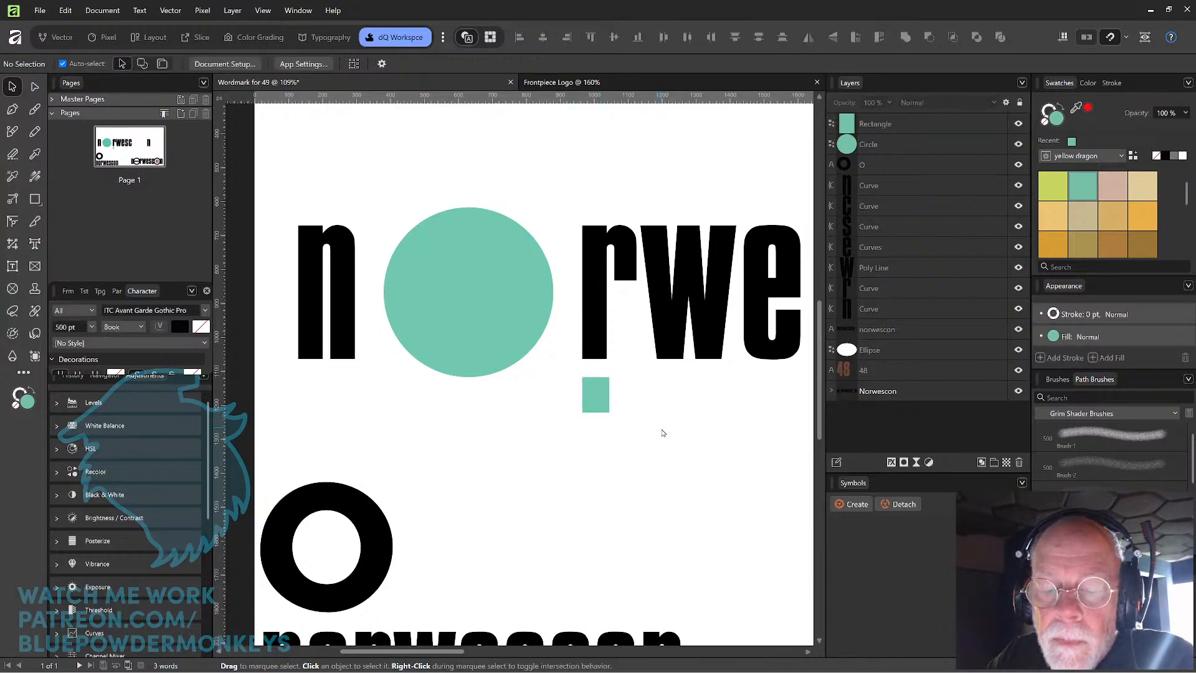
key("ctrl+shift+comma")
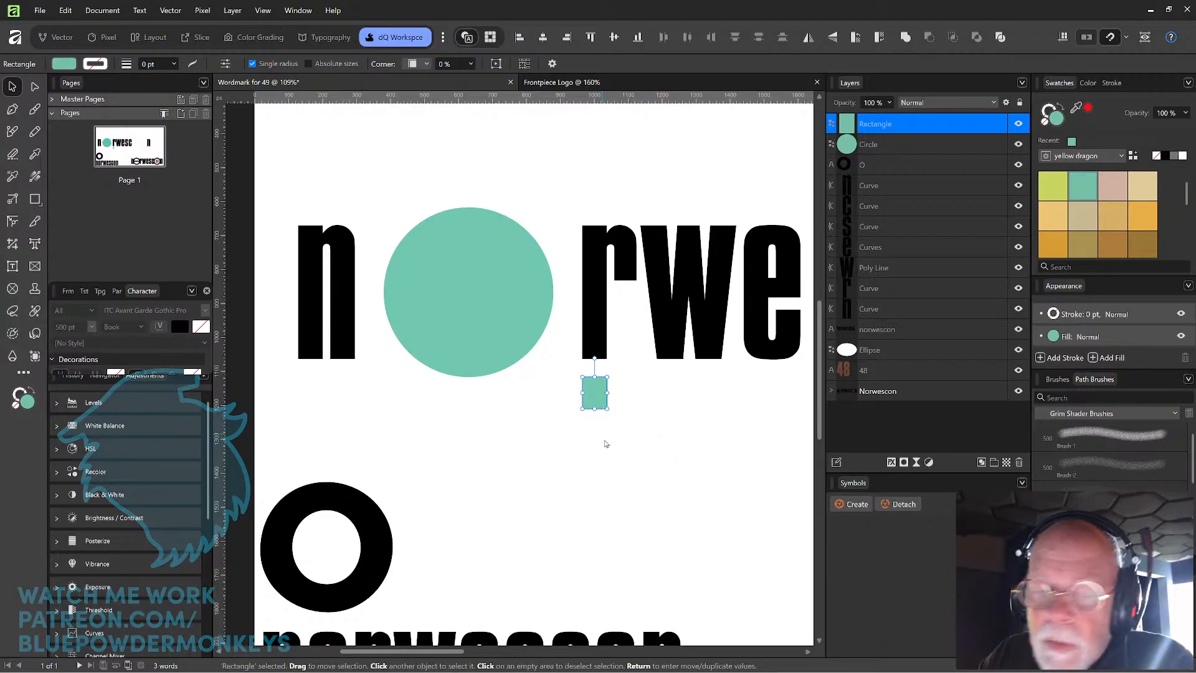
- Shrink the teal circle around its centre to the height of the letters, keeping it midway between "n" and "r"
left_click(500, 354)
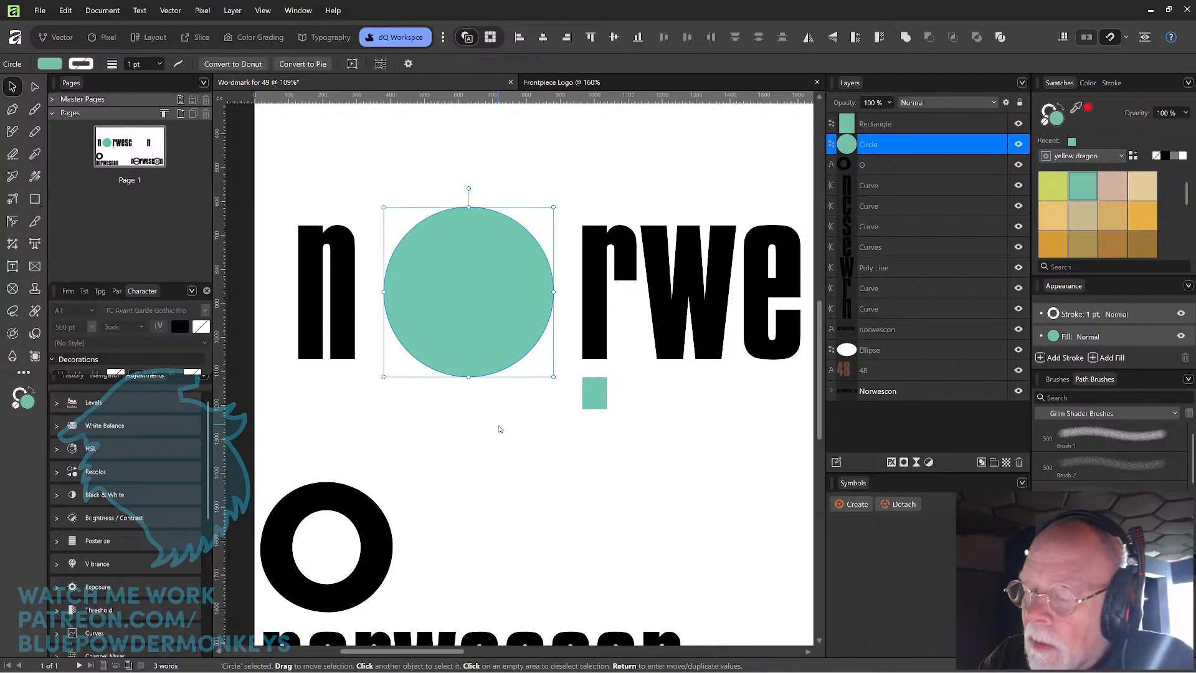
left_click(600, 400)
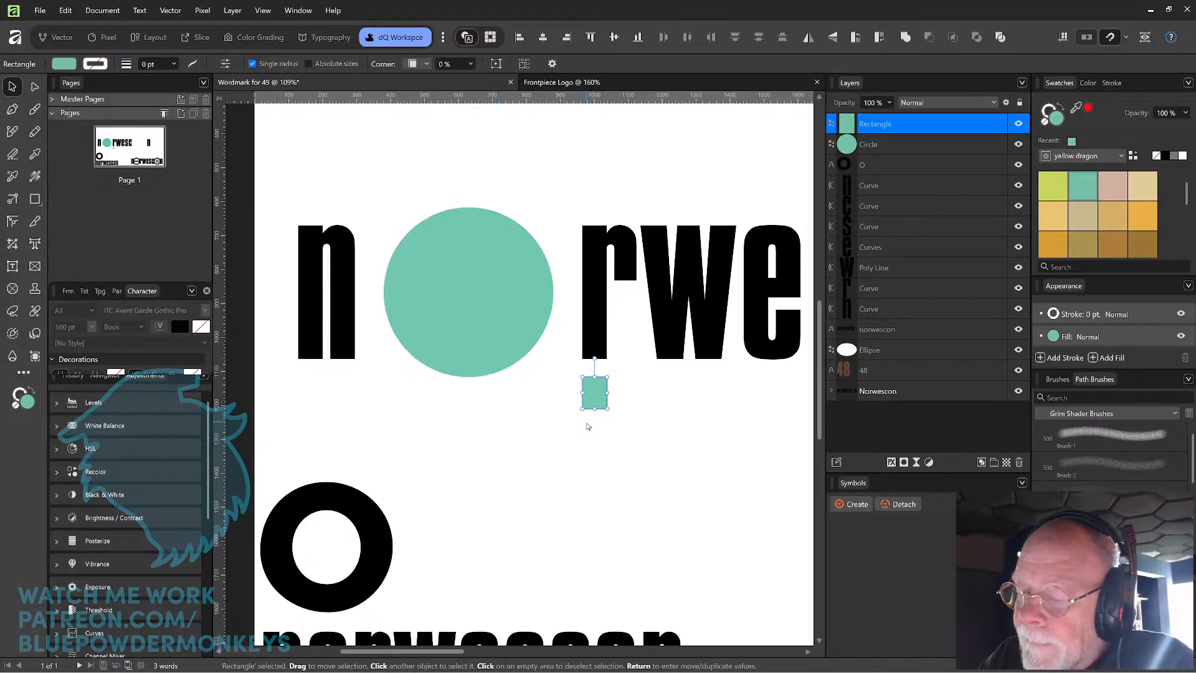
left_click(497, 358)
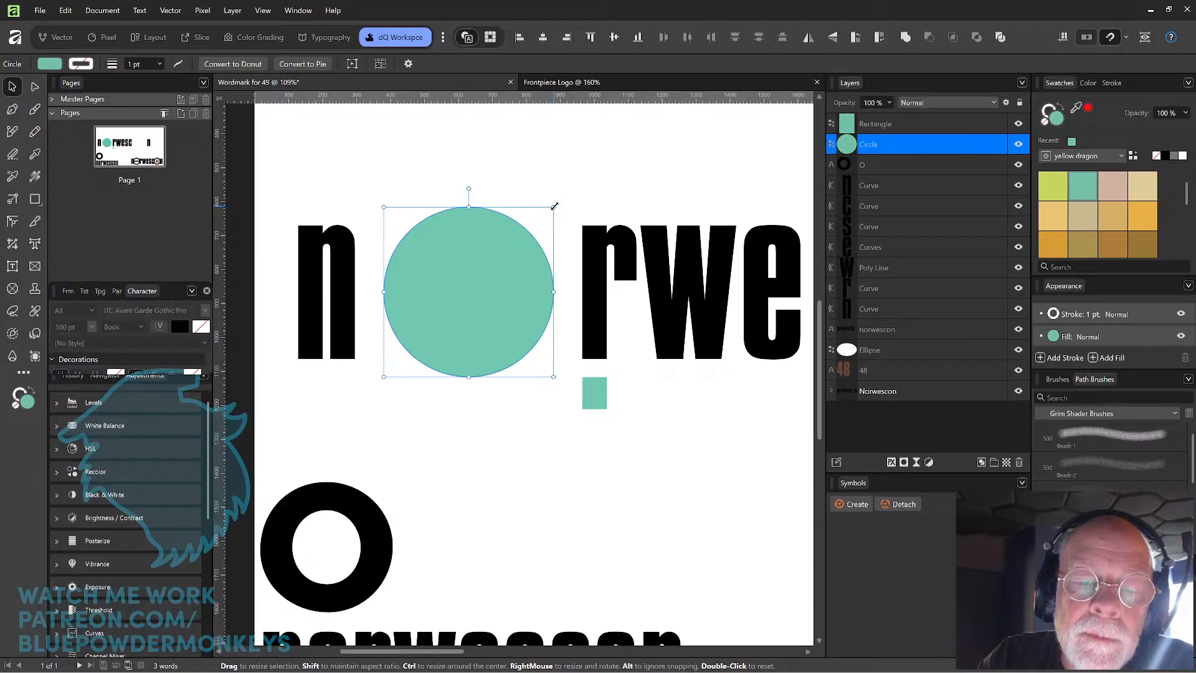
left_click_drag(554, 206, 570, 254)
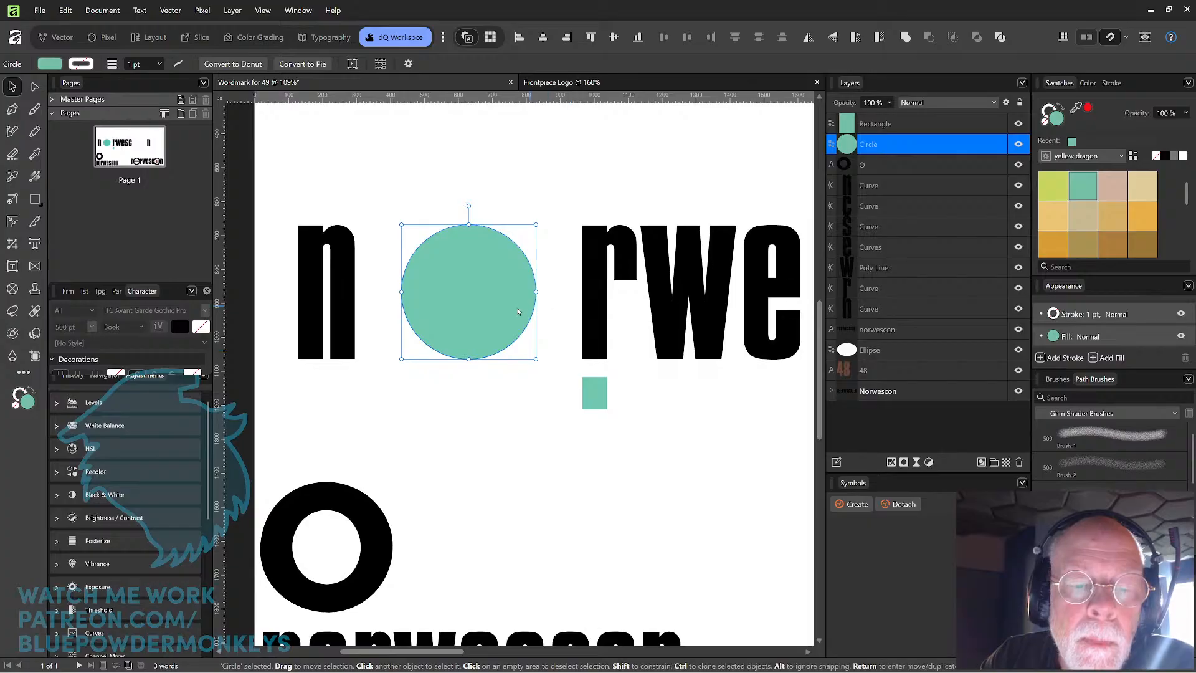
mouse_move(494, 306)
left_mouse_down()
mouse_move(488, 319)
mouse_move(491, 305)
left_mouse_up()
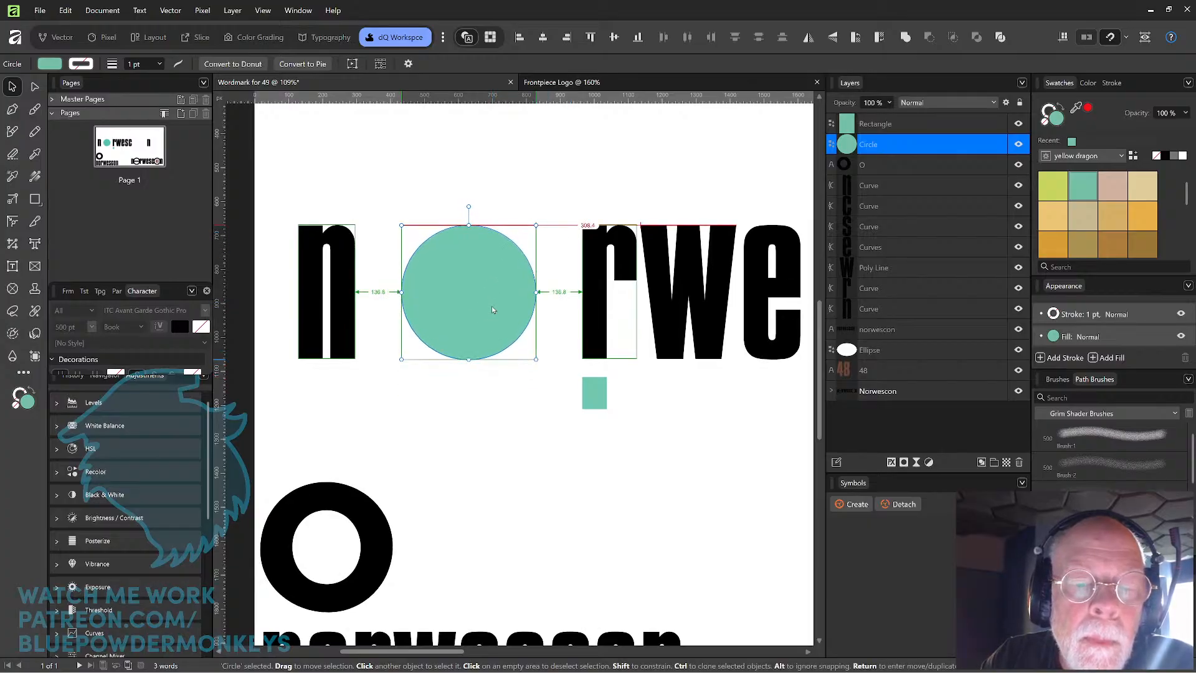
mouse_move(535, 359)
left_mouse_down()
mouse_move(576, 364)
mouse_move(547, 342)
left_mouse_up()
mouse_move(535, 225)
left_mouse_down()
mouse_move(548, 208)
mouse_move(542, 232)
left_mouse_up()
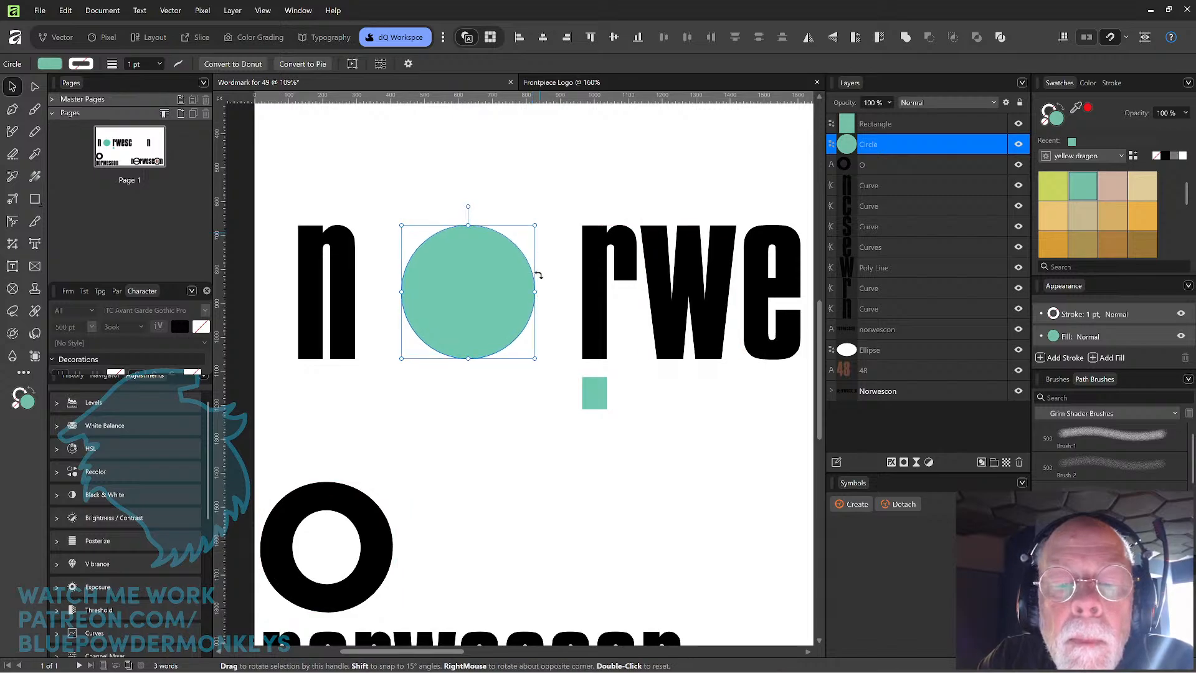
left_click(508, 400)
left_click(492, 338)
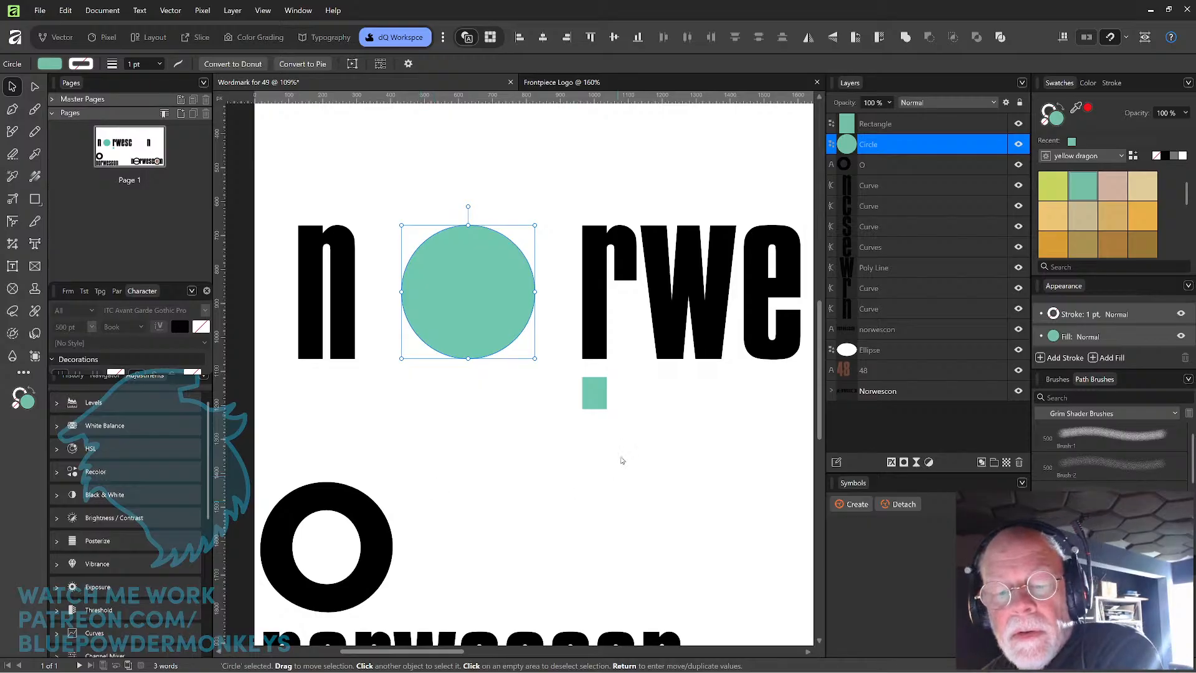
- Duplicate the teal circle, fill the copy with the pink swatch, and enlarge it by the width of the small rectangle
left_click(600, 405)
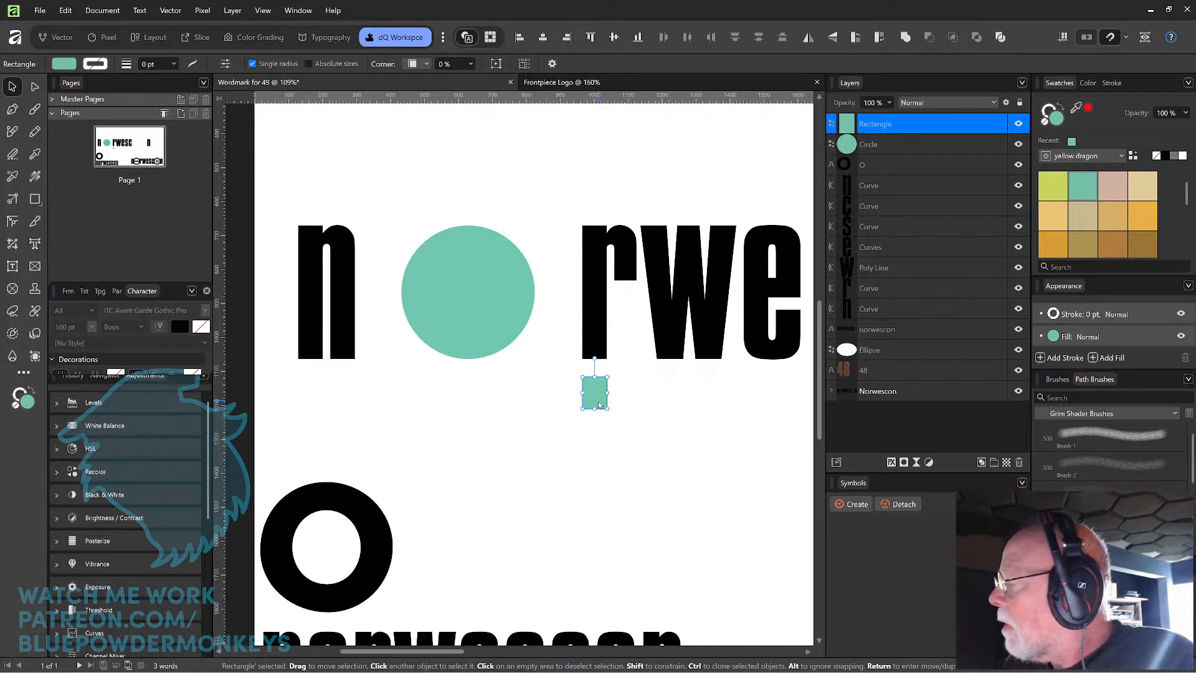
left_click(483, 310)
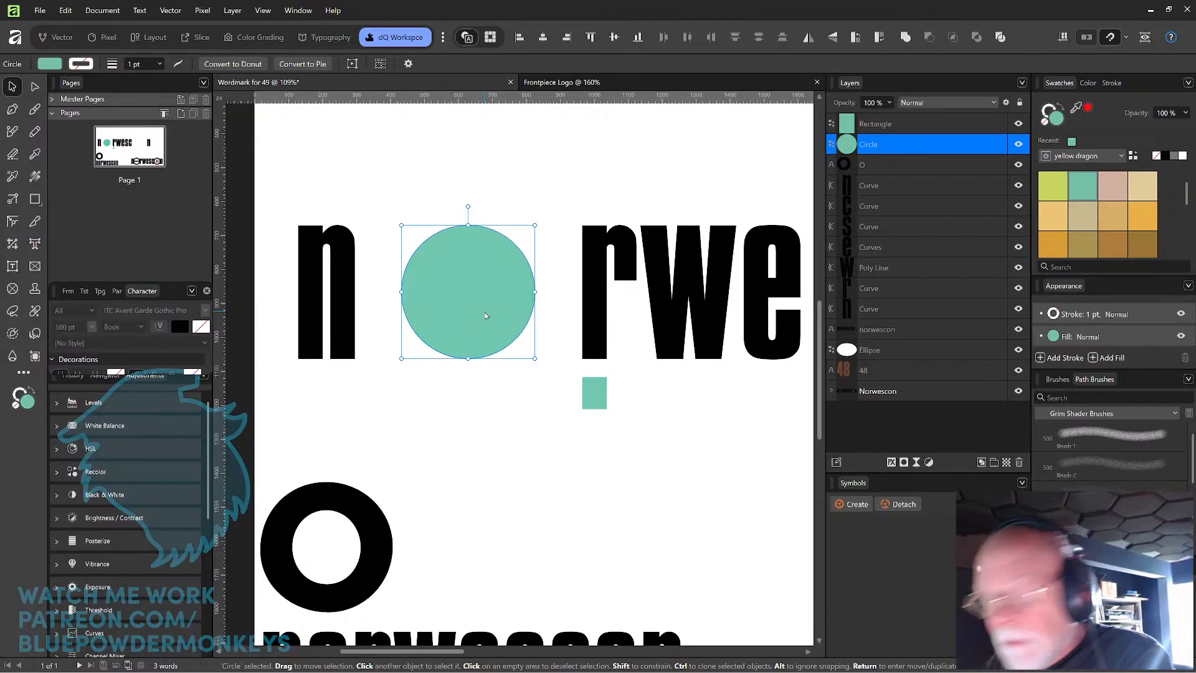
key("ctrl+j")
left_click(1113, 197)
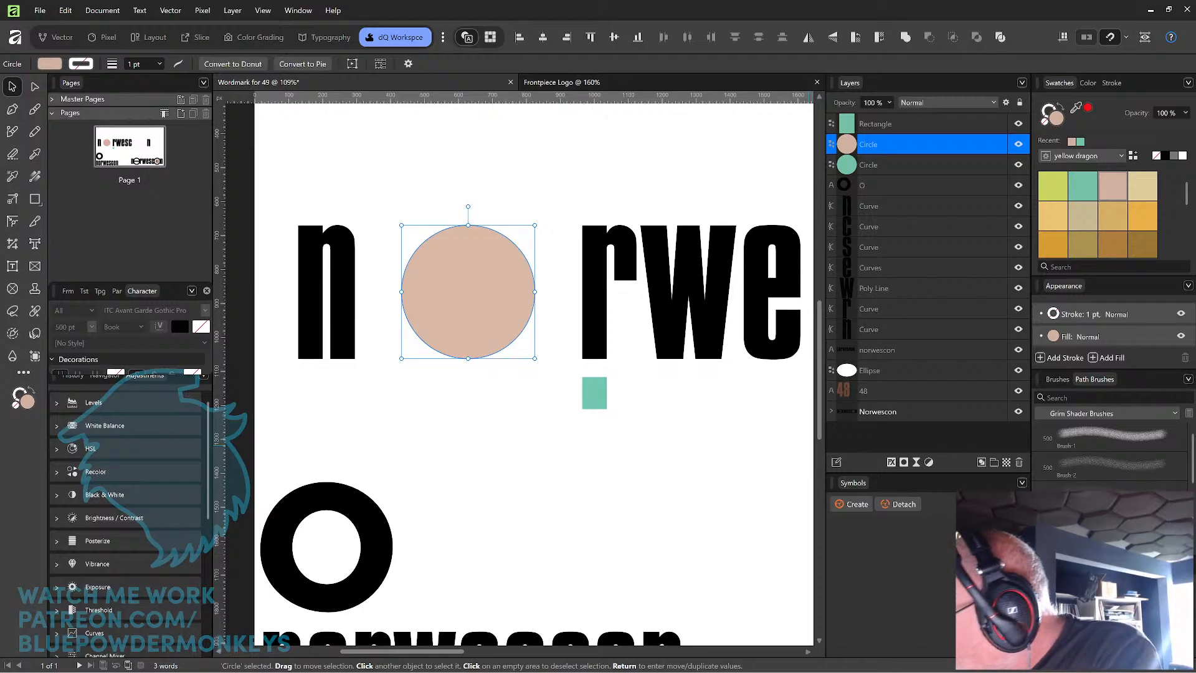
key("Return")
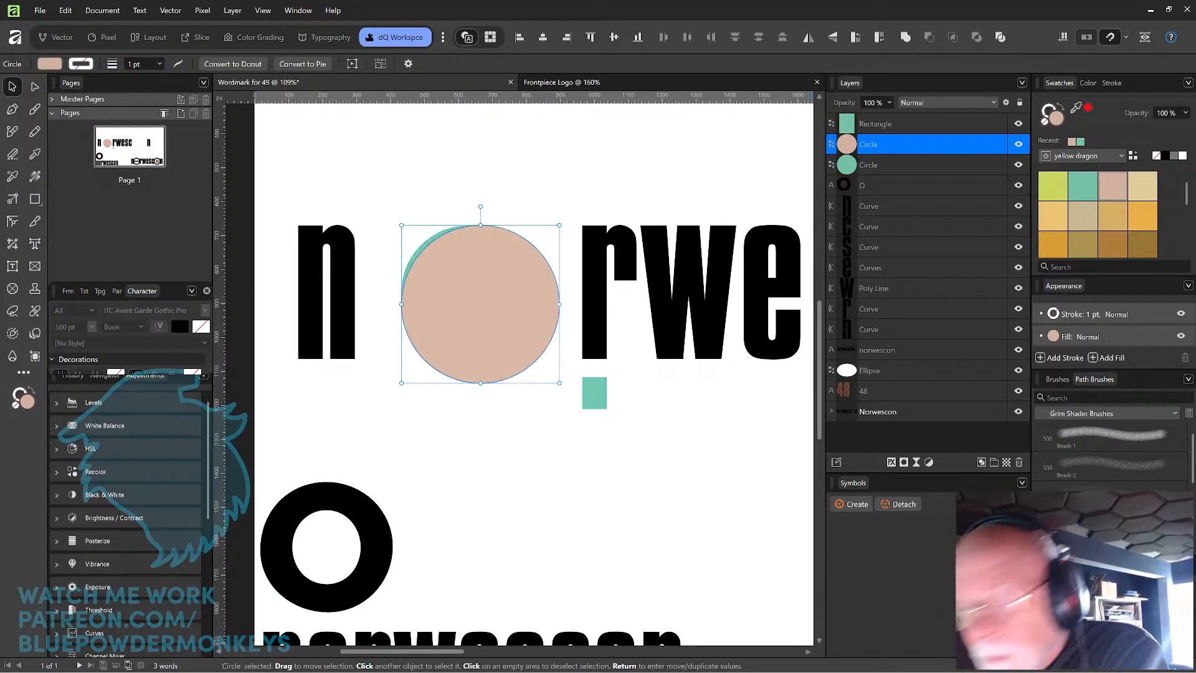
- Centre the pink circle behind the teal one and enlarge it until its visible ring is as thick as the "r" stem
key("ctrl+shift+bracketleft")
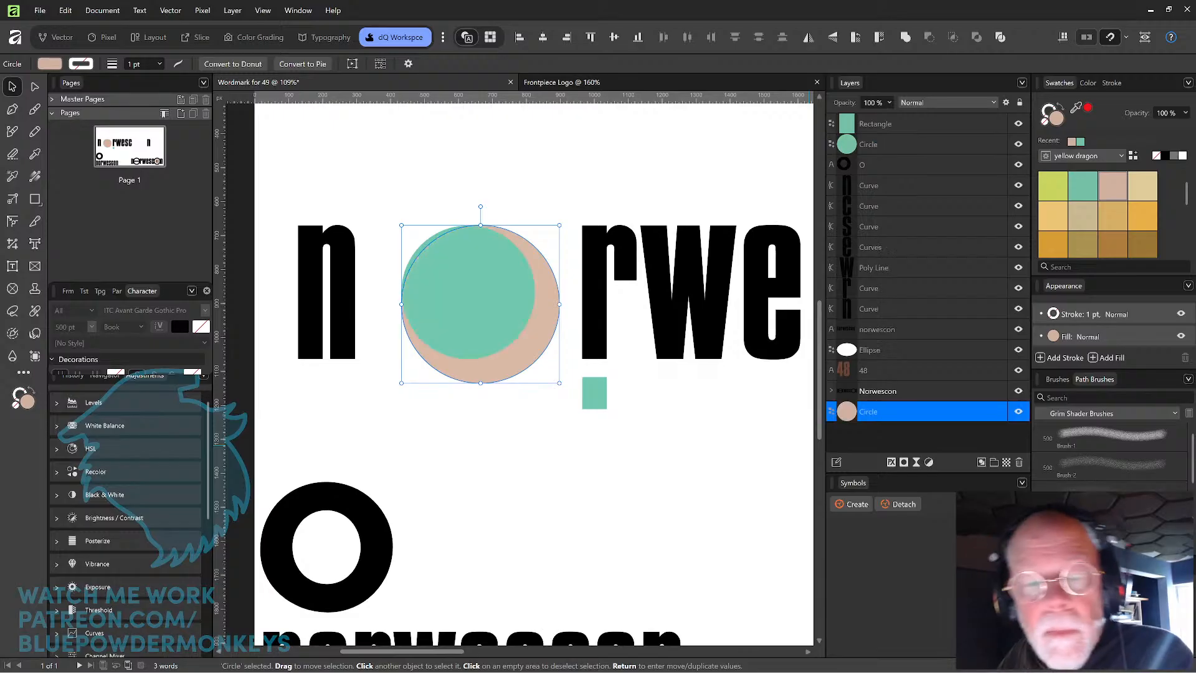
mouse_move(545, 321)
left_mouse_down()
mouse_move(514, 310)
mouse_move(533, 308)
left_mouse_up()
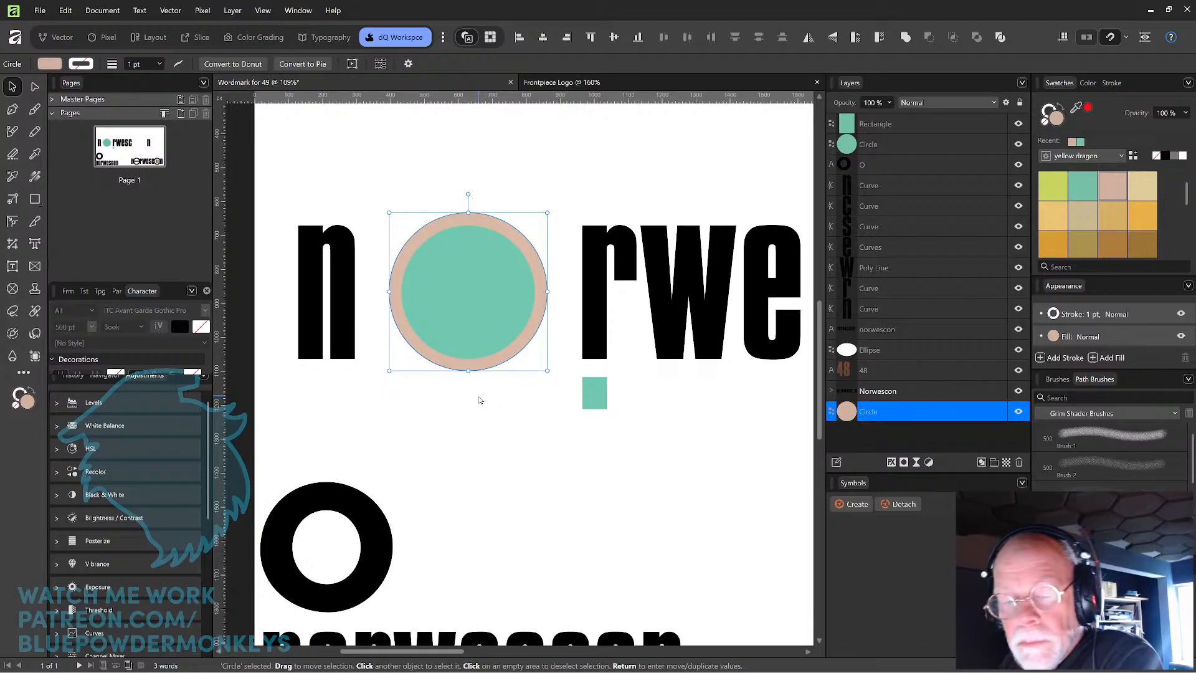
left_click(596, 401)
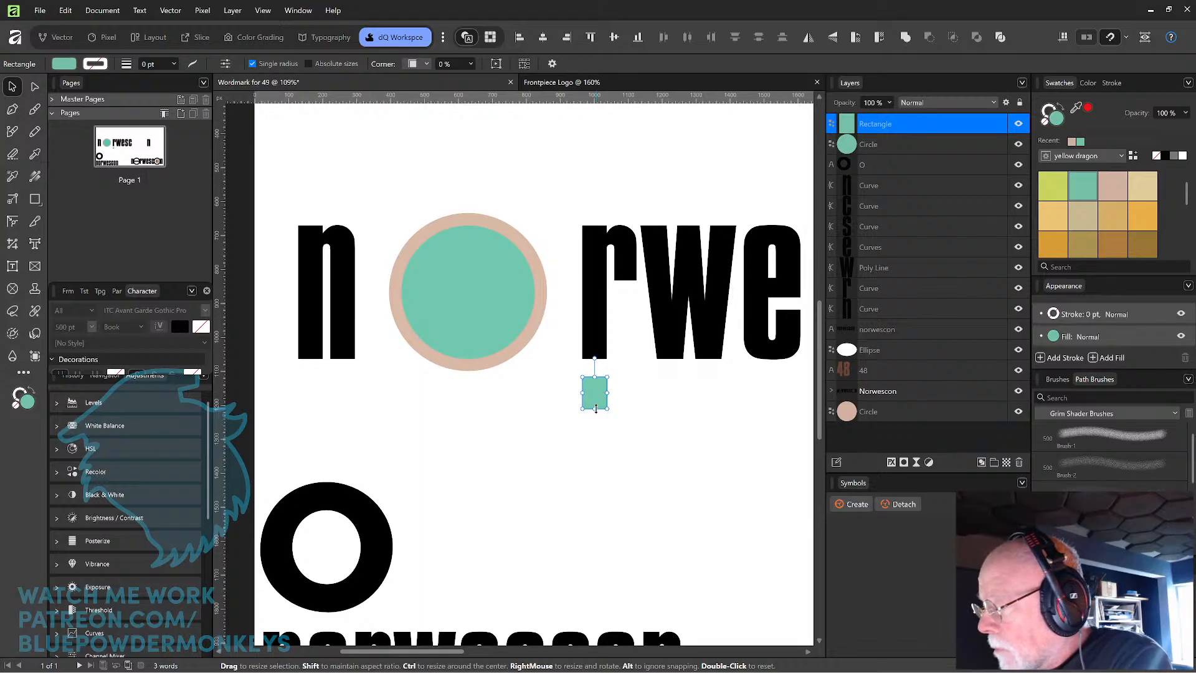
left_click(516, 357)
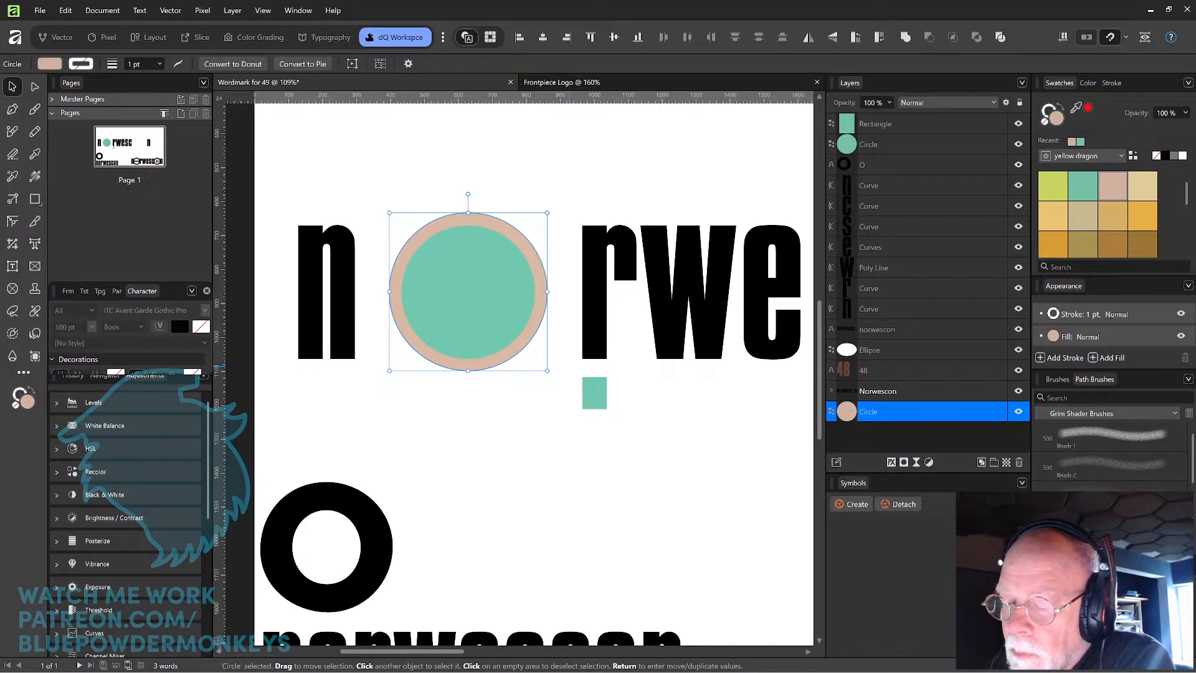
key("Return")
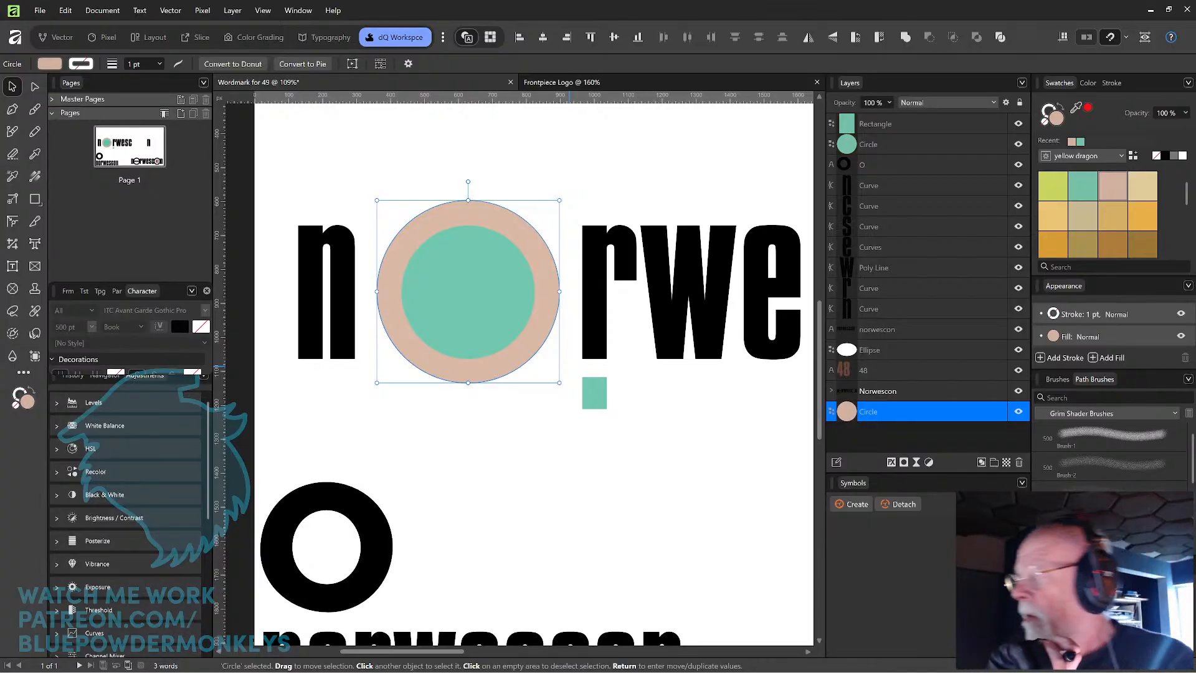
- Place a spare copy of both circles below the word and subtract the upper teal circle from the pink one
left_click(490, 323, "shift")
mouse_move(491, 315)
left_mouse_down()
mouse_move(474, 494)
mouse_move(495, 555)
mouse_move(480, 553)
left_mouse_up()
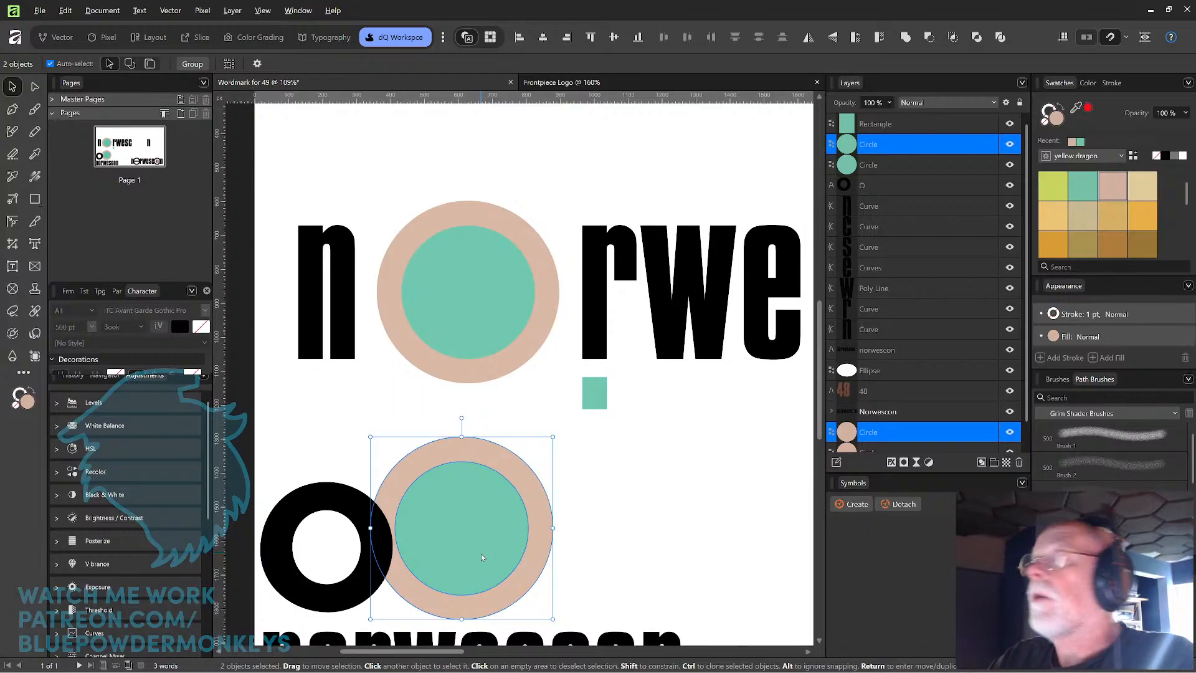
left_click_drag(480, 553, 479, 268)
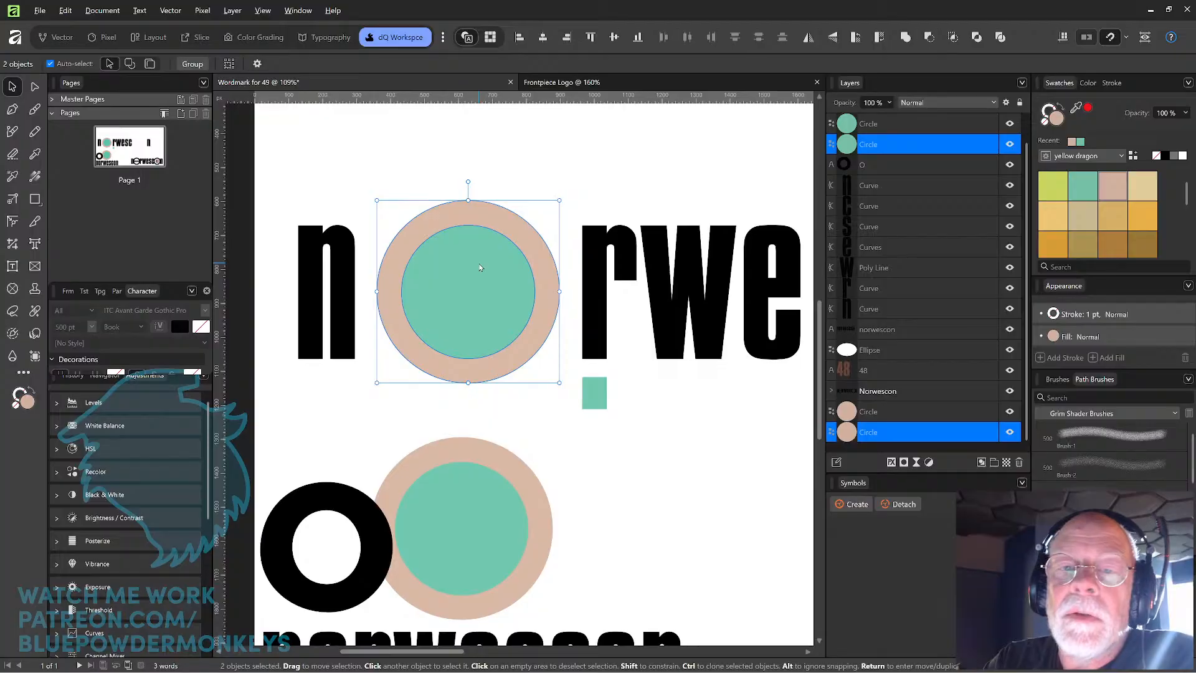
left_click(928, 38)
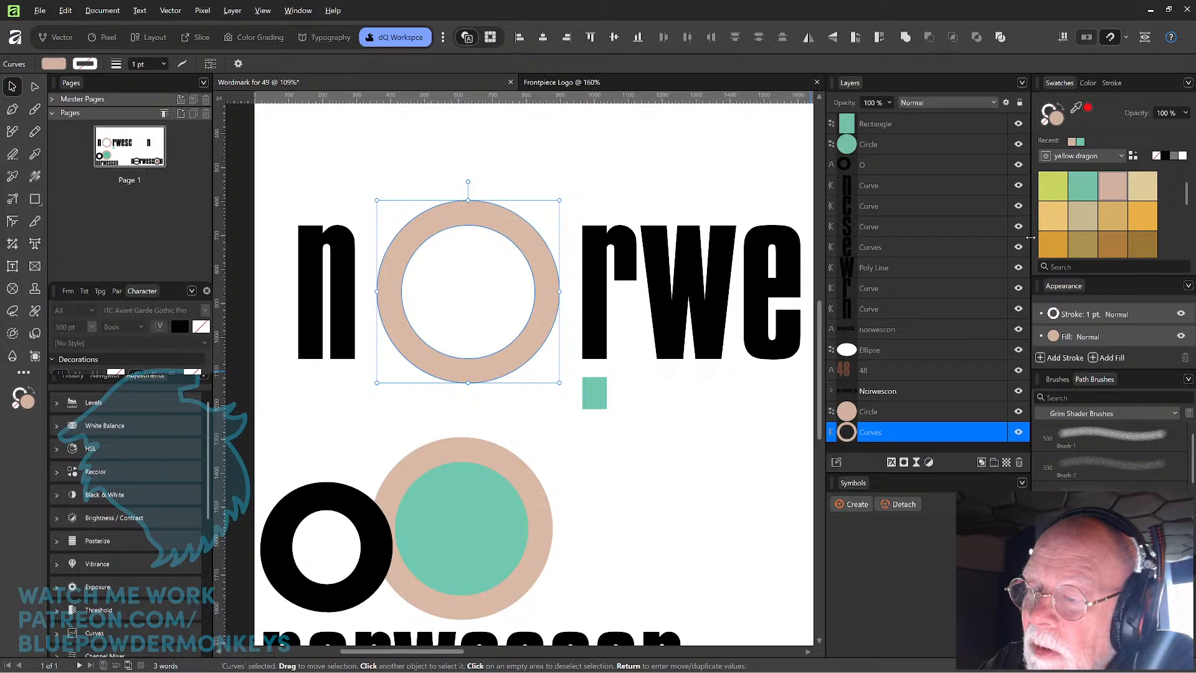
- Widen the swatch area and fill the ring between "n" and "r" with black
left_click_drag(1030, 237, 990, 239)
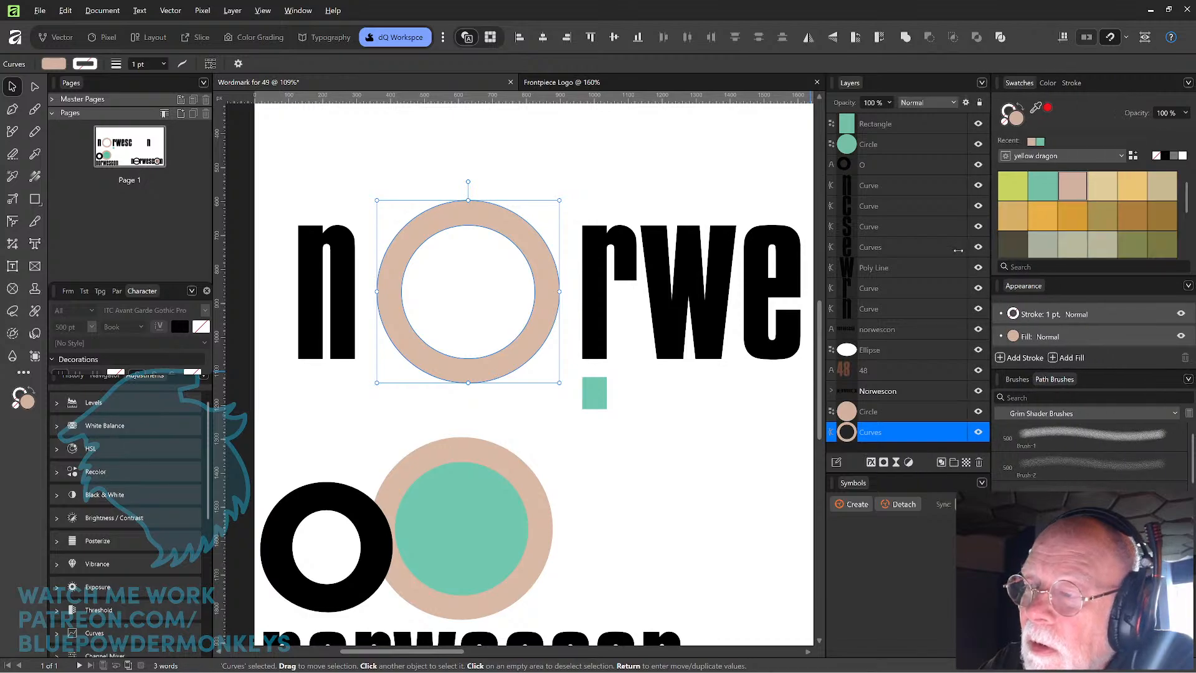
left_click(1163, 156)
left_click(629, 403)
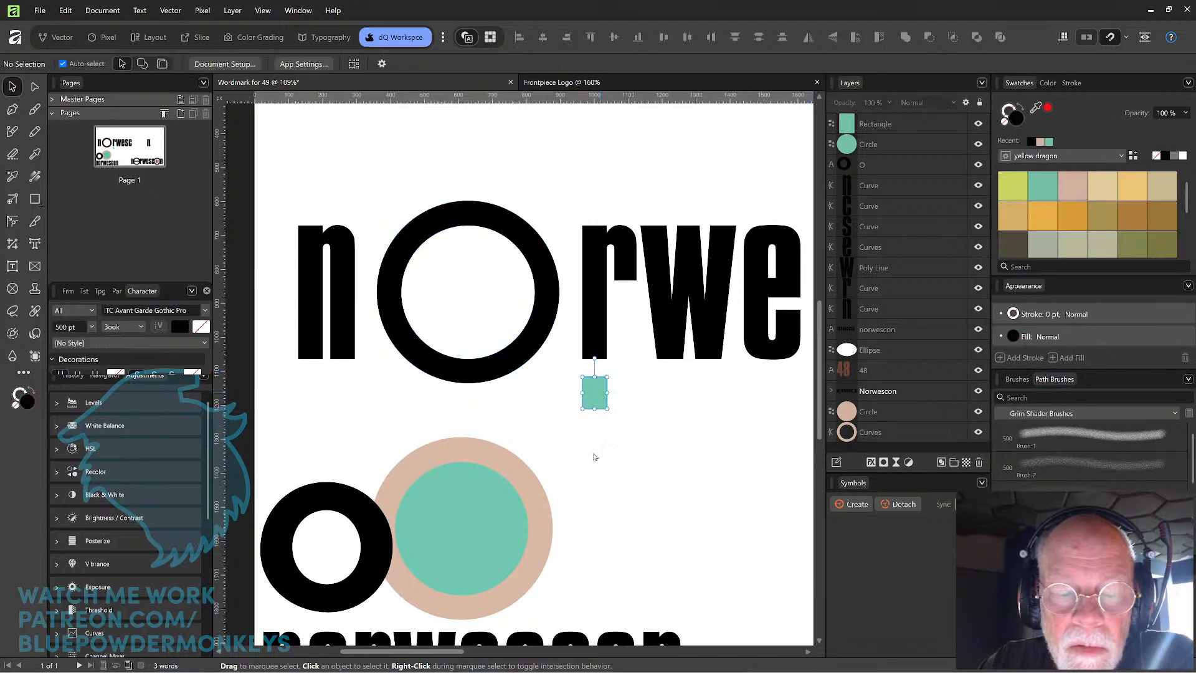
- Move the small teal rectangle clear below the enlarged word and rotate it 90 degrees to lie horizontally
left_click_drag(602, 380, 590, 458)
scroll(590, 458, "down", 3)
left_click_drag(753, 433, 588, 419)
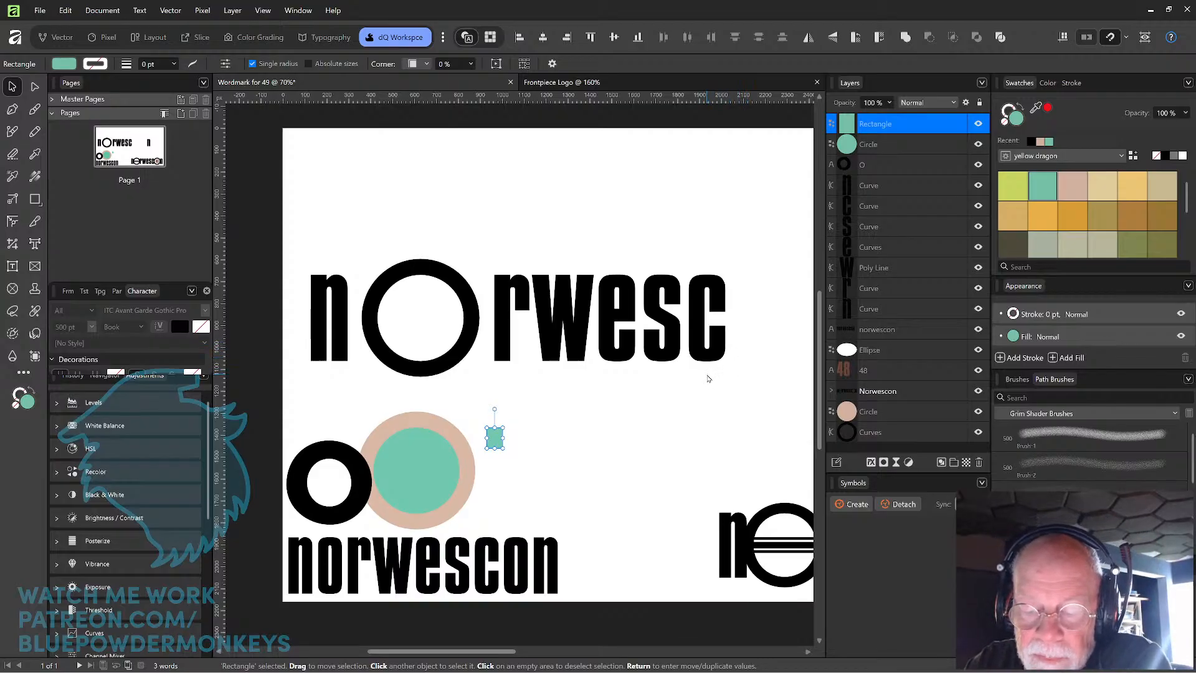
left_click_drag(599, 443, 692, 449)
left_click_drag(596, 432, 606, 403)
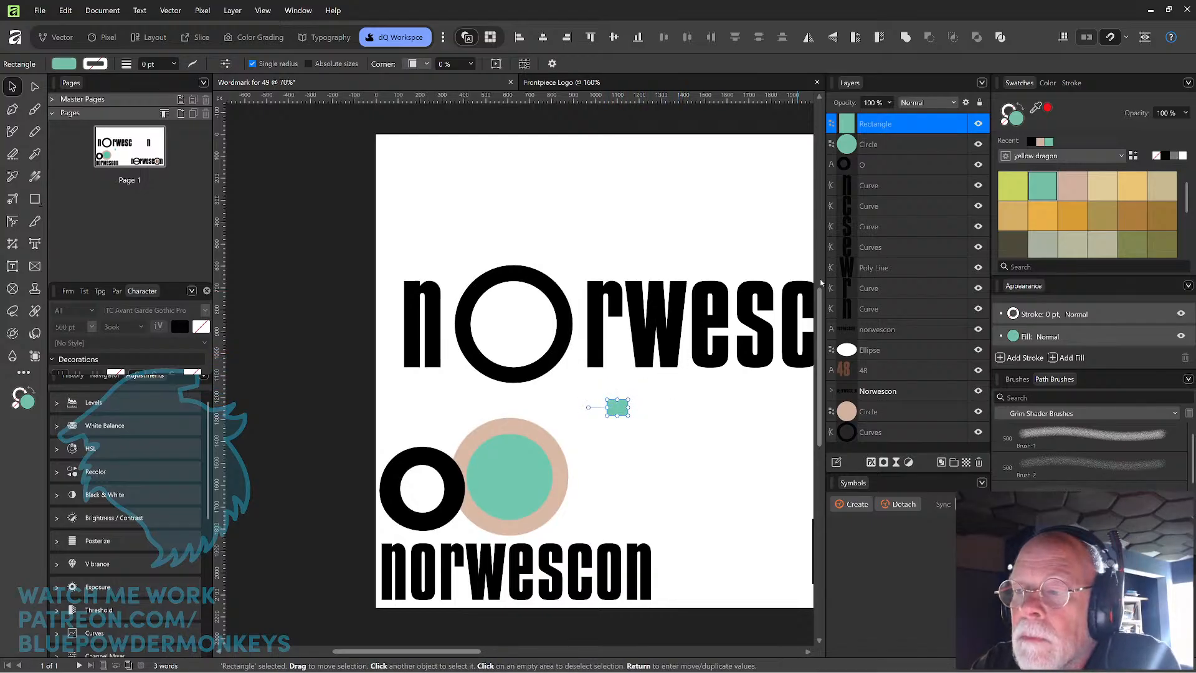
- Fill the small rectangle with black and stretch it across the middle of the ring as a horizontal crossbar
left_click(1031, 141)
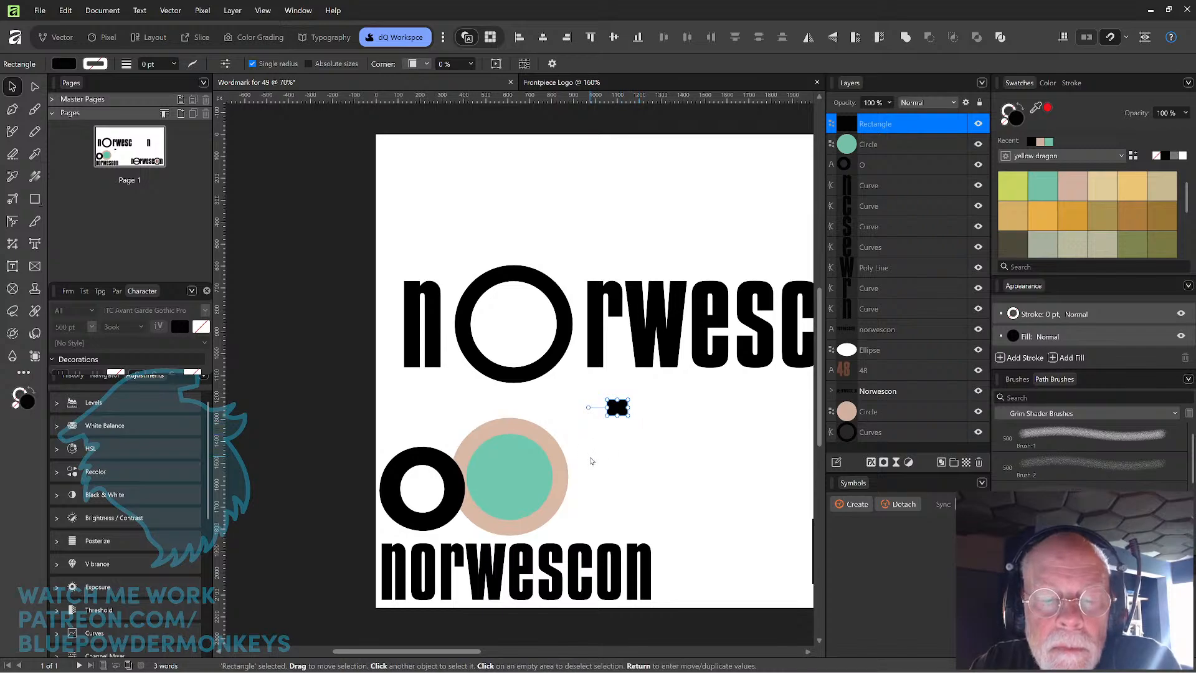
left_click_drag(616, 410, 563, 324)
left_click(626, 257)
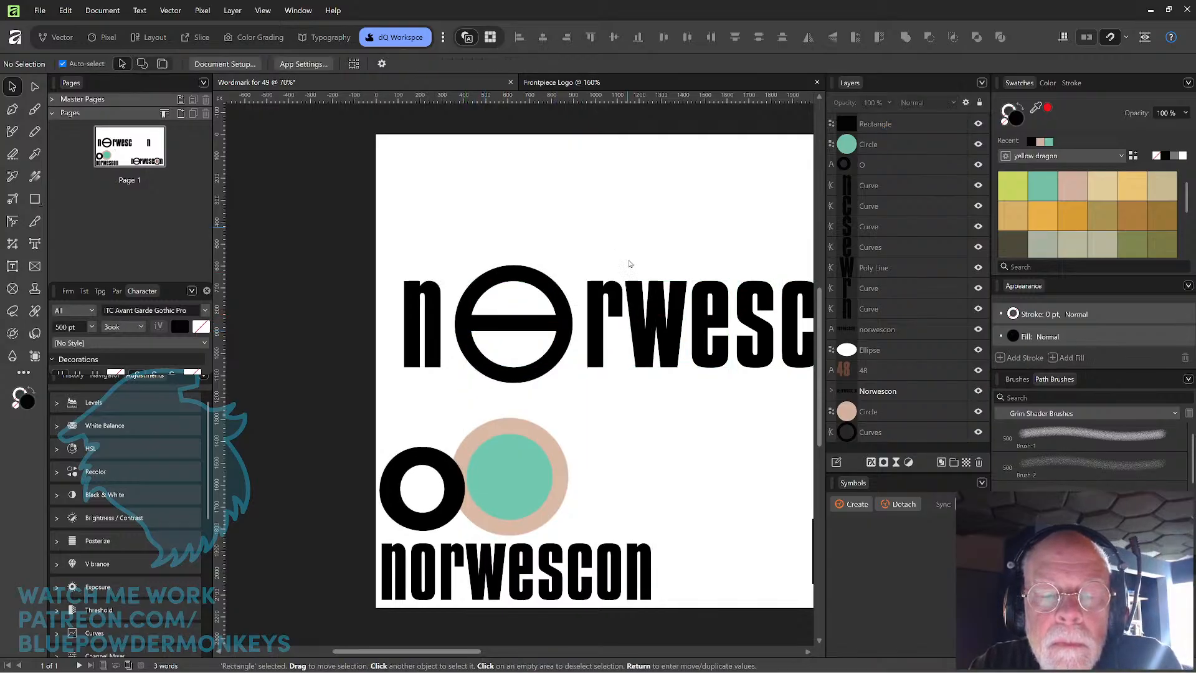
left_click(525, 329)
left_click_drag(525, 329, 525, 326)
left_click(606, 226)
- Reduce the crossbar inside the ring to about half its thickness by lowering its upper edge
key("space")
left_click_drag(651, 445, 515, 421)
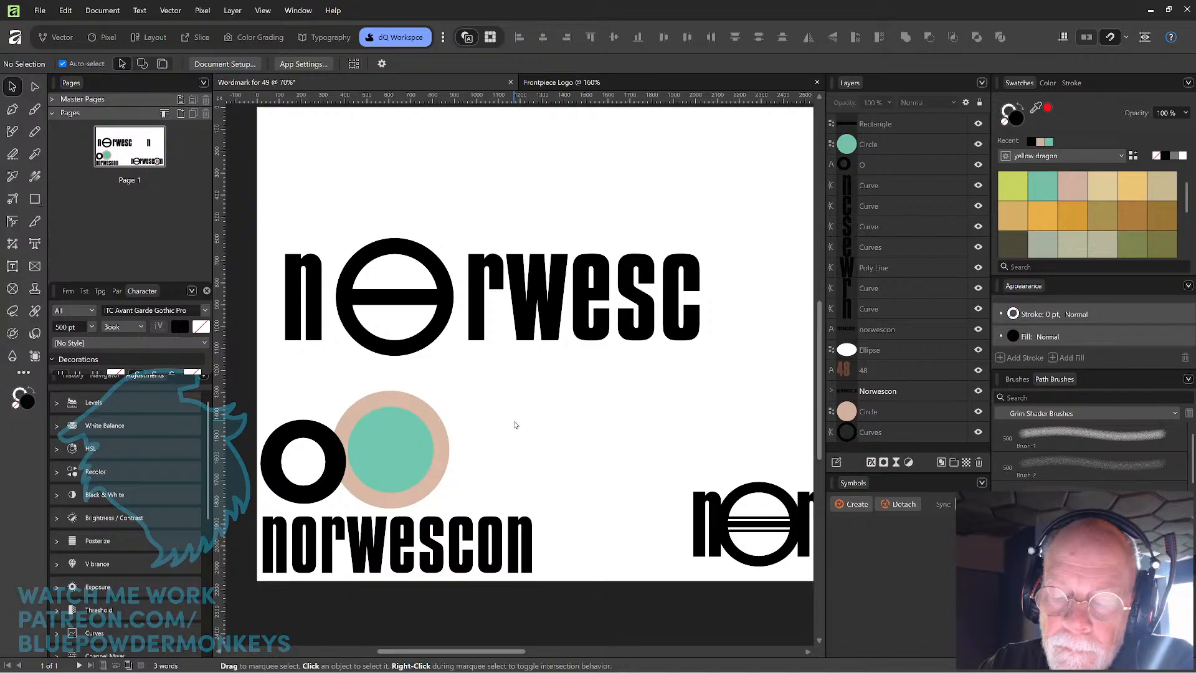
left_click(402, 298)
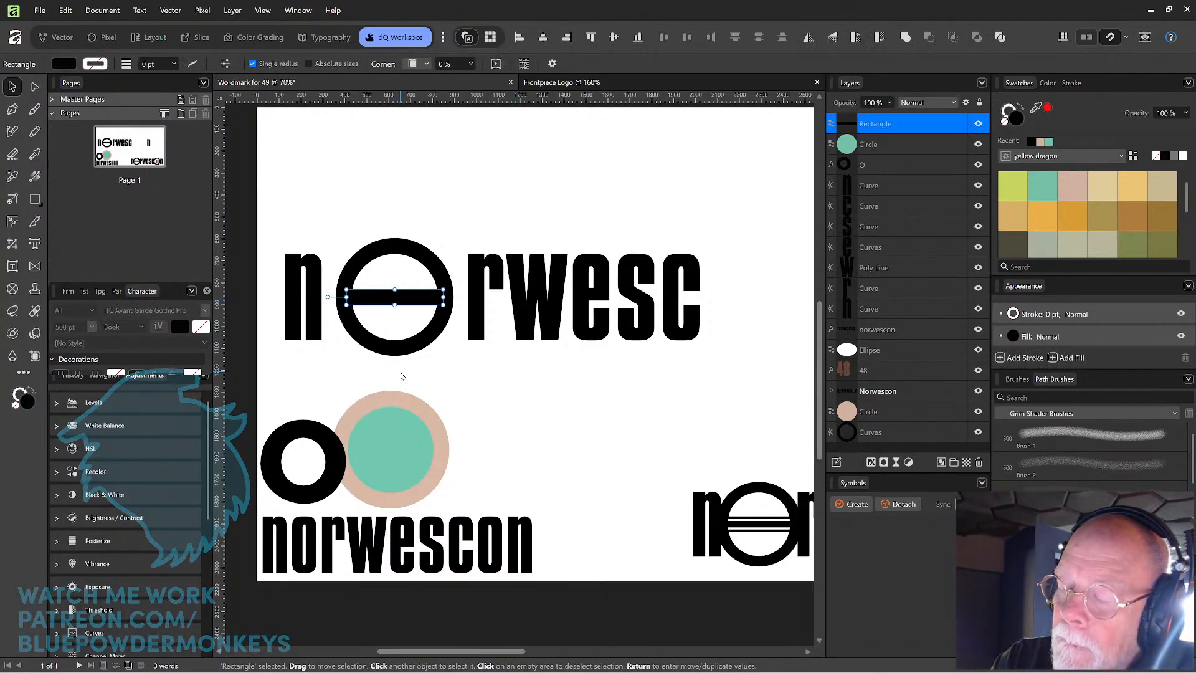
left_click_drag(394, 290, 395, 295)
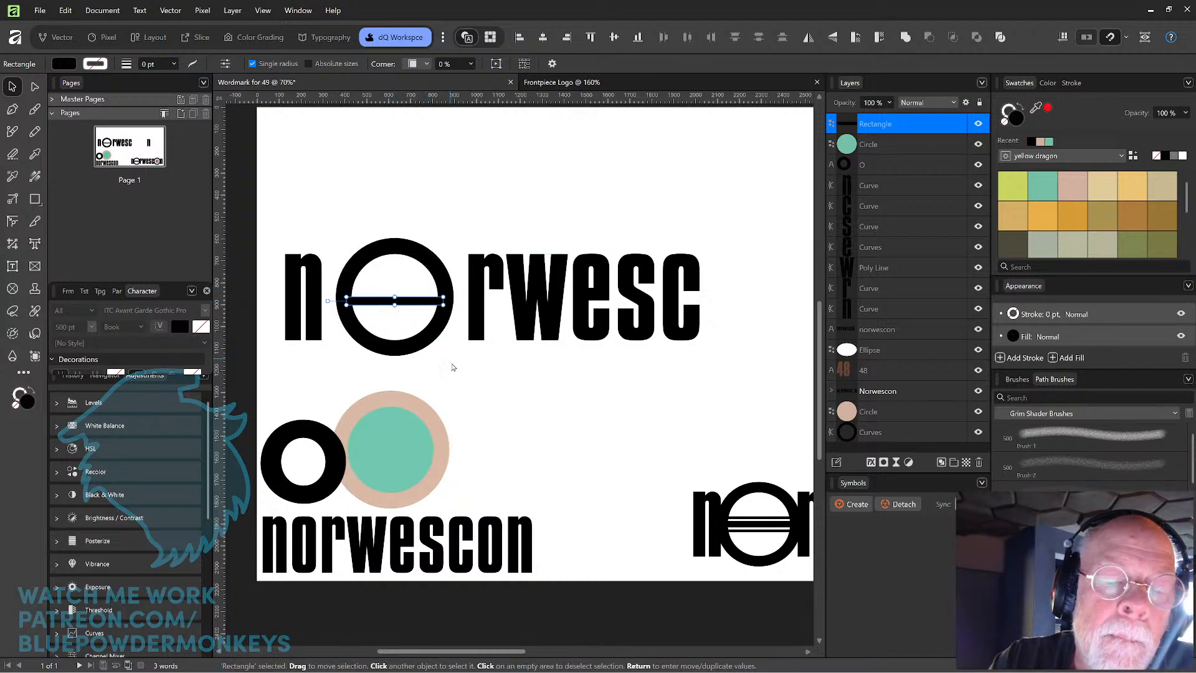
left_click(452, 366)
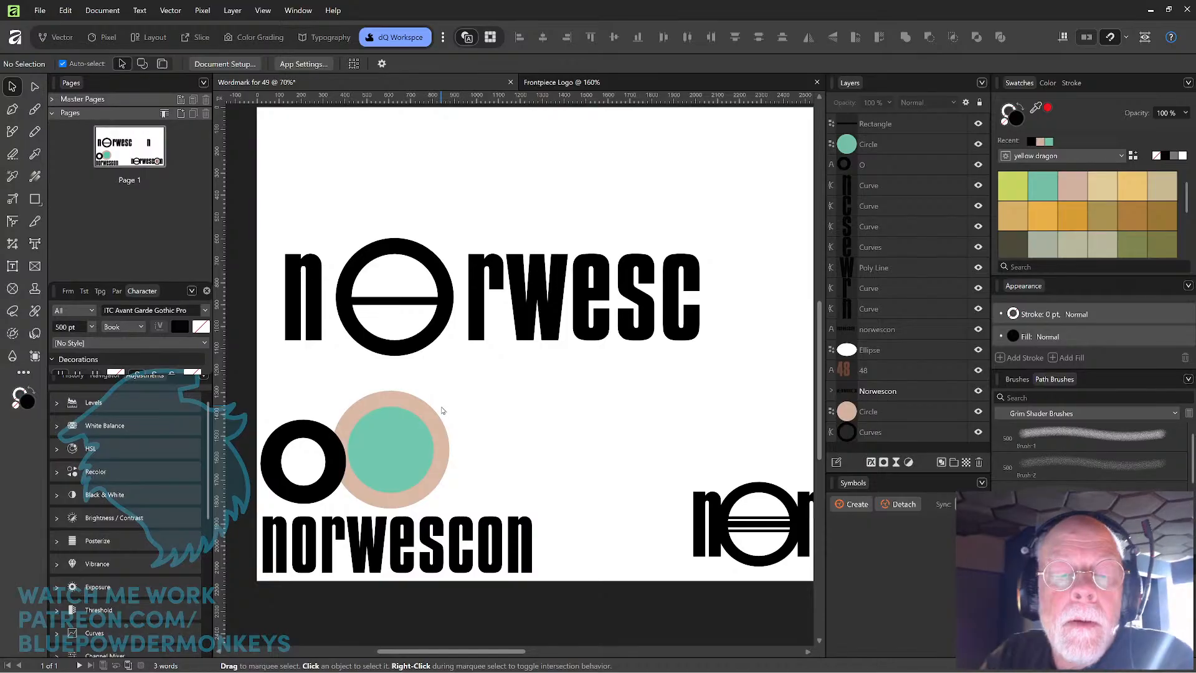
- Try a thinner crossbar across the middle of the large ring
left_click(419, 340)
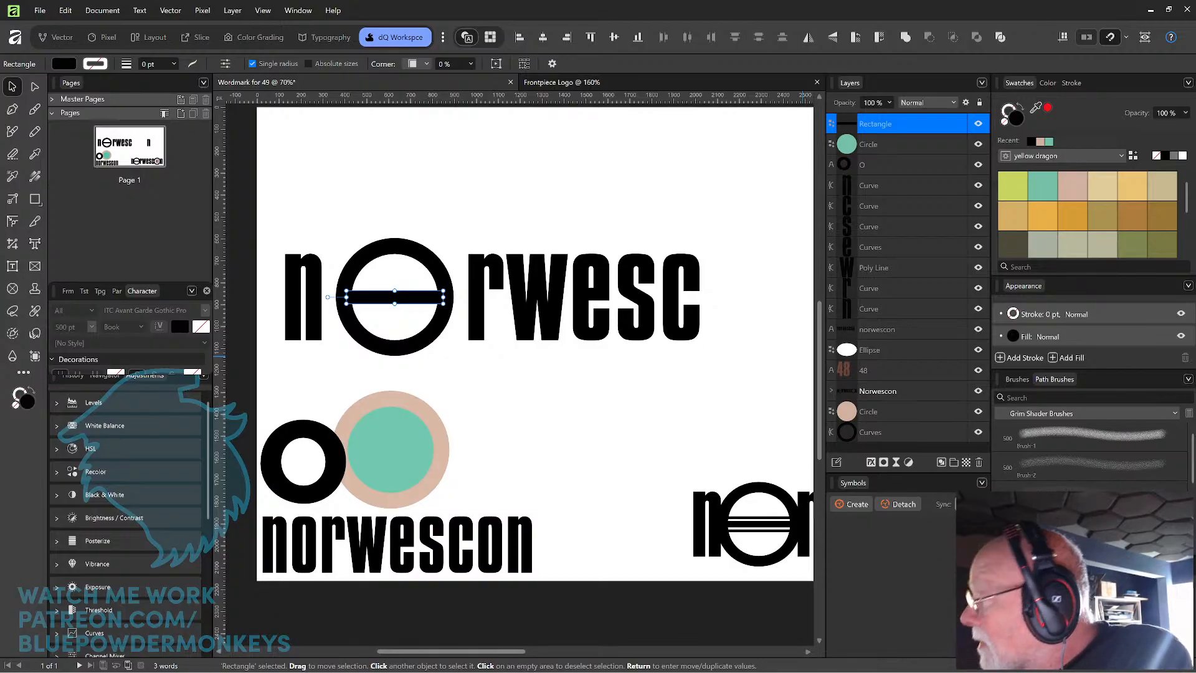
key("Return")
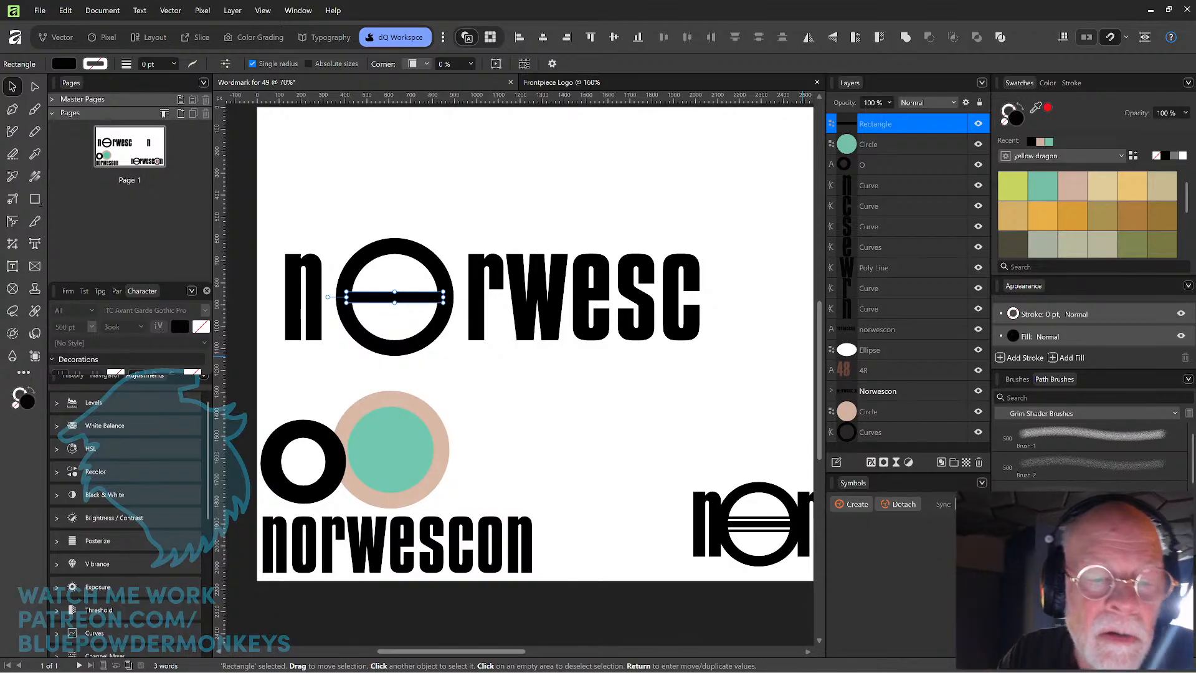
left_click(448, 359)
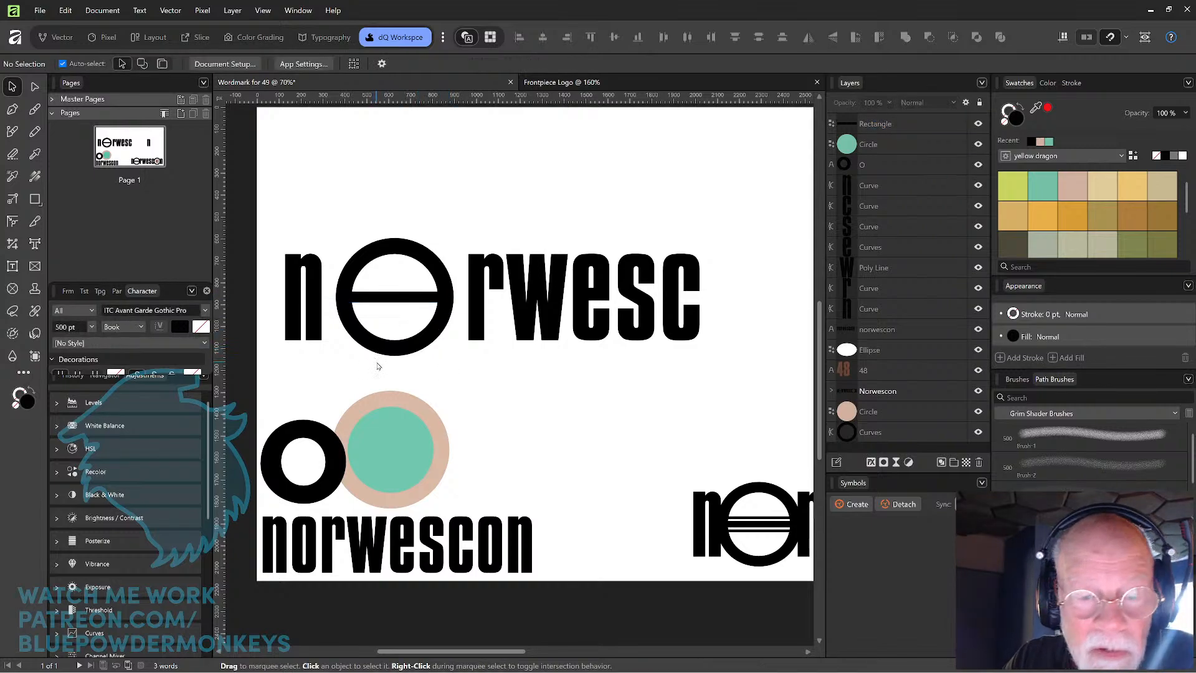
- Undo the last thickness changes to the ring's crossbar
left_click(412, 298)
left_click(426, 322)
key("ctrl+z")
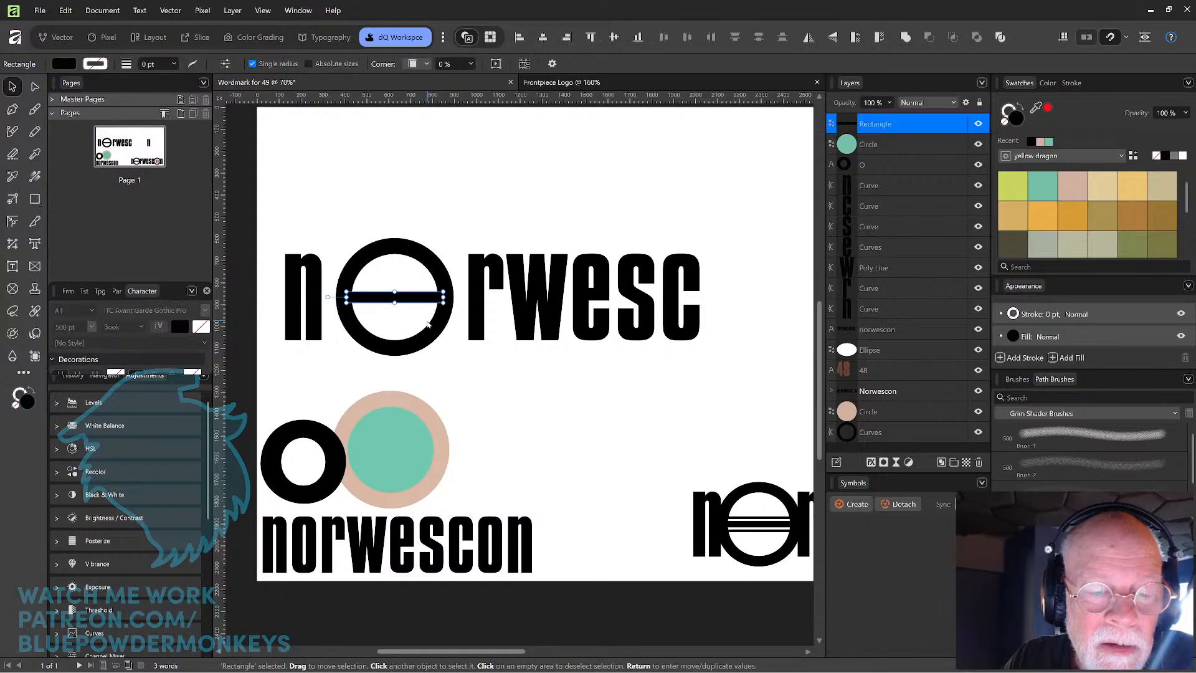
key("ctrl+z")
key("ctrl+z")
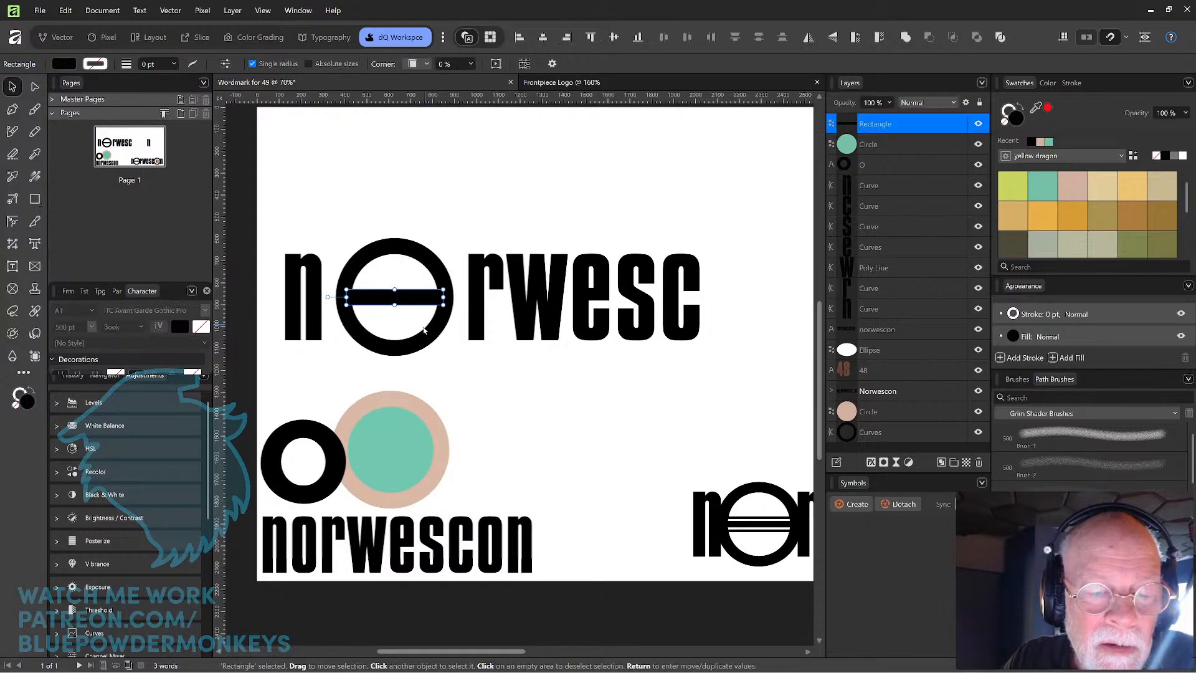
- Duplicate the crossbar above and below the middle one as thinner bars inside the ring
left_click(436, 381)
left_click(416, 304)
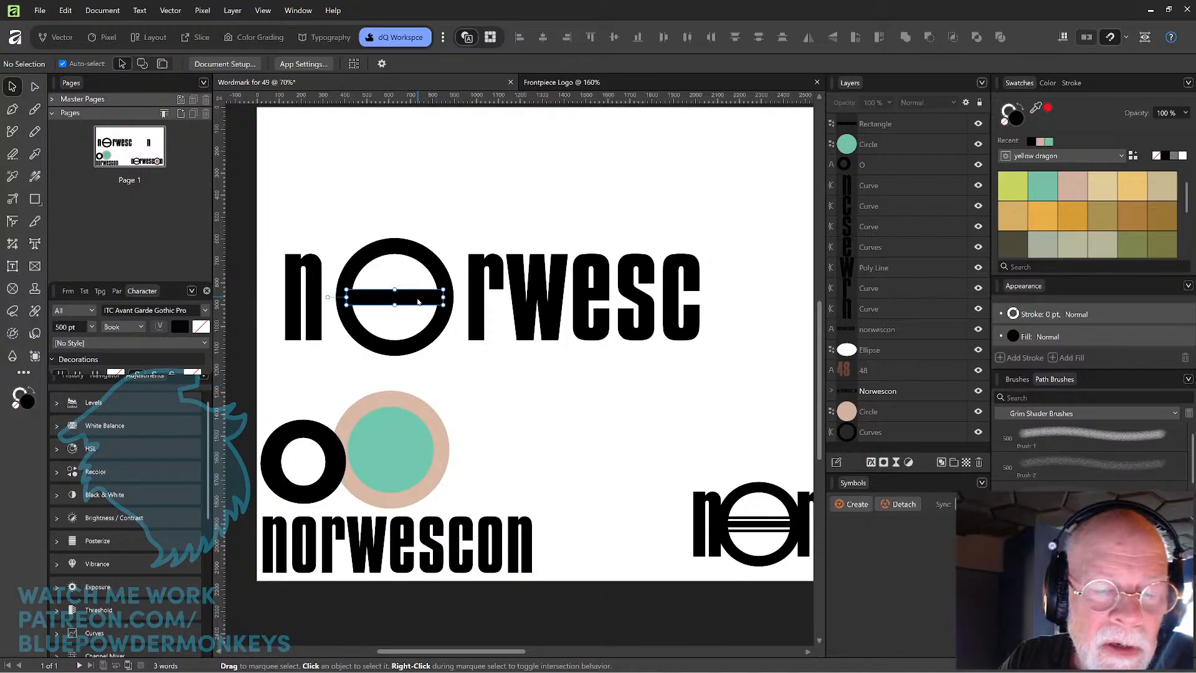
mouse_move(417, 304)
left_mouse_down()
mouse_move(415, 318)
mouse_move(393, 311)
mouse_move(417, 314)
mouse_move(421, 282)
left_mouse_up()
left_click(429, 363)
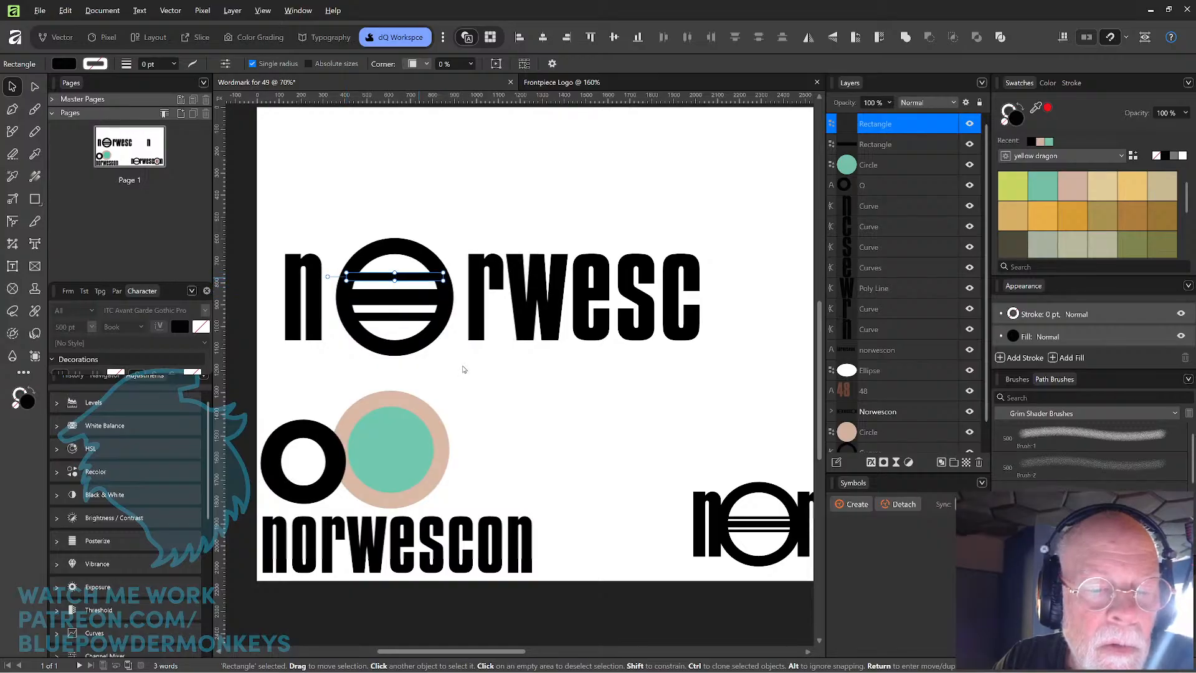
left_click(463, 368)
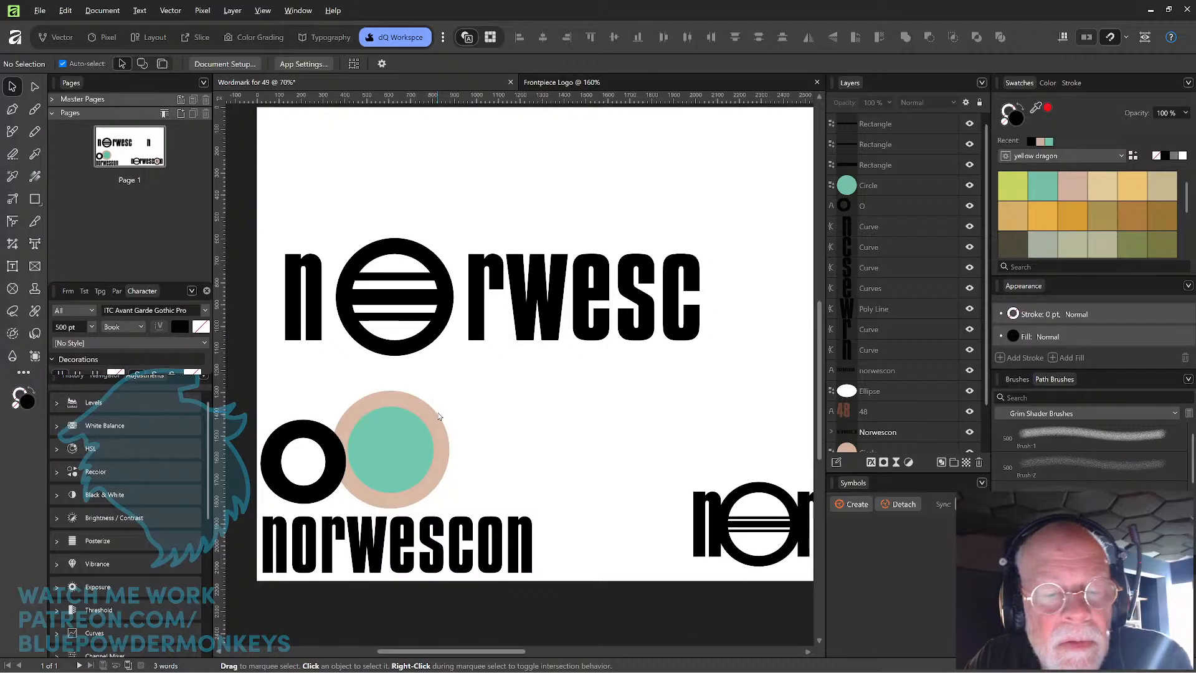
- Reduce the middle crossbar's thickness and delete the bars above and below it
left_click(408, 298)
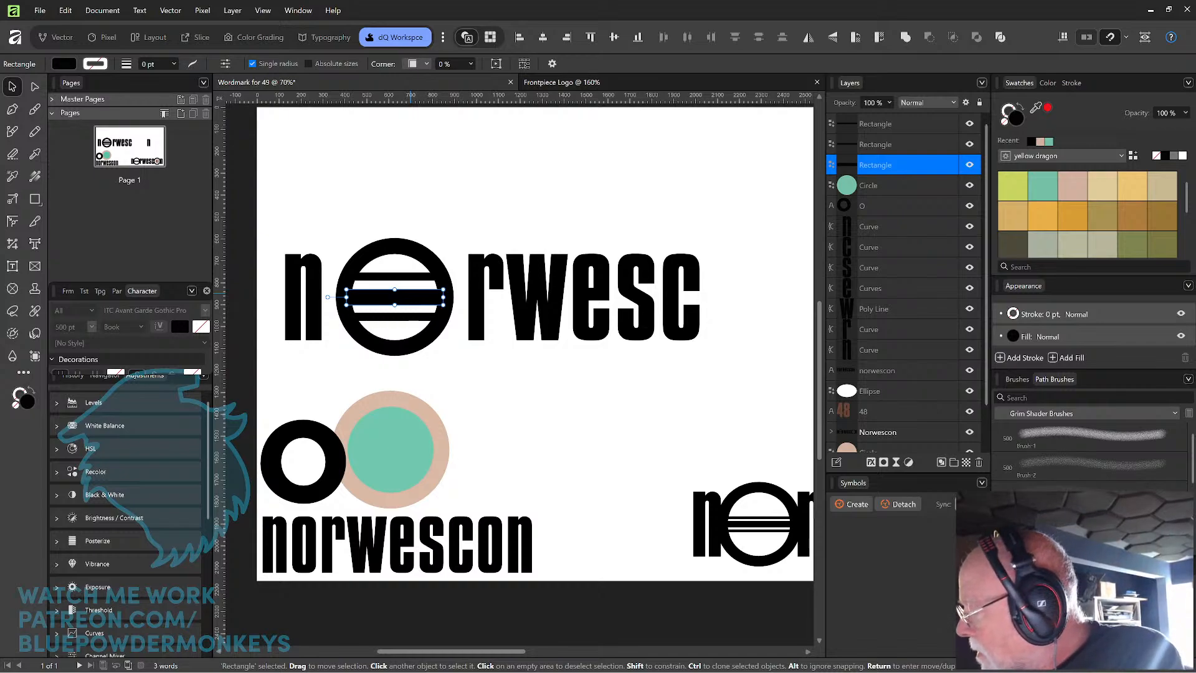
key("Return")
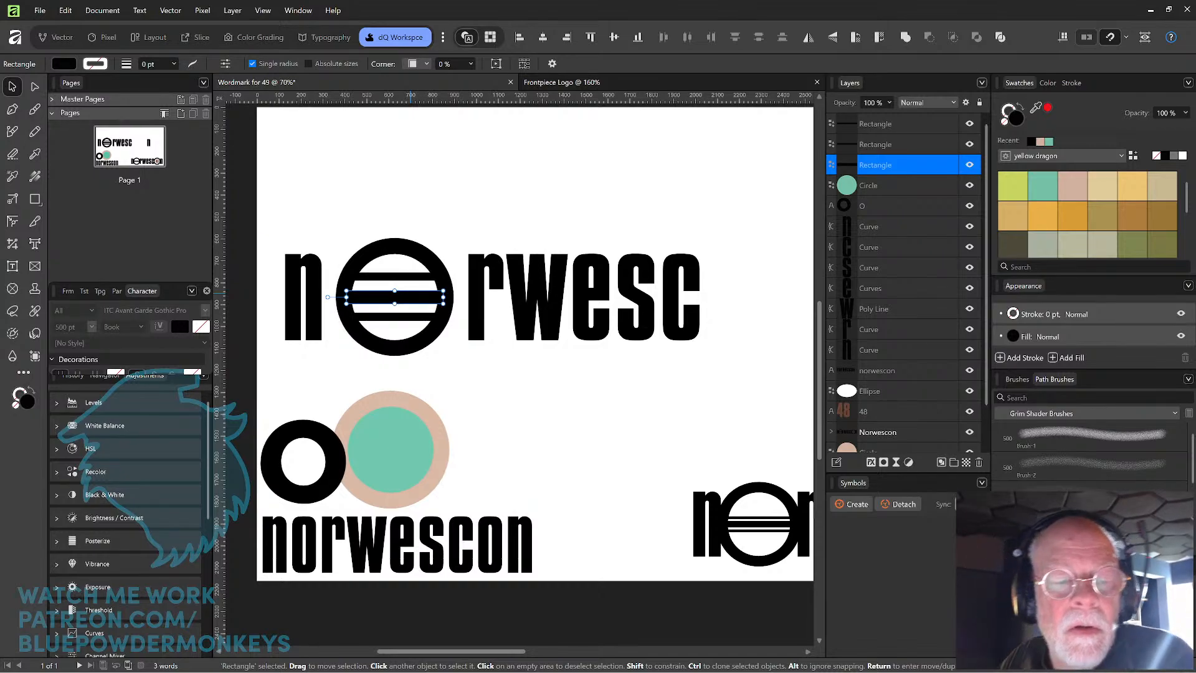
left_click(416, 318)
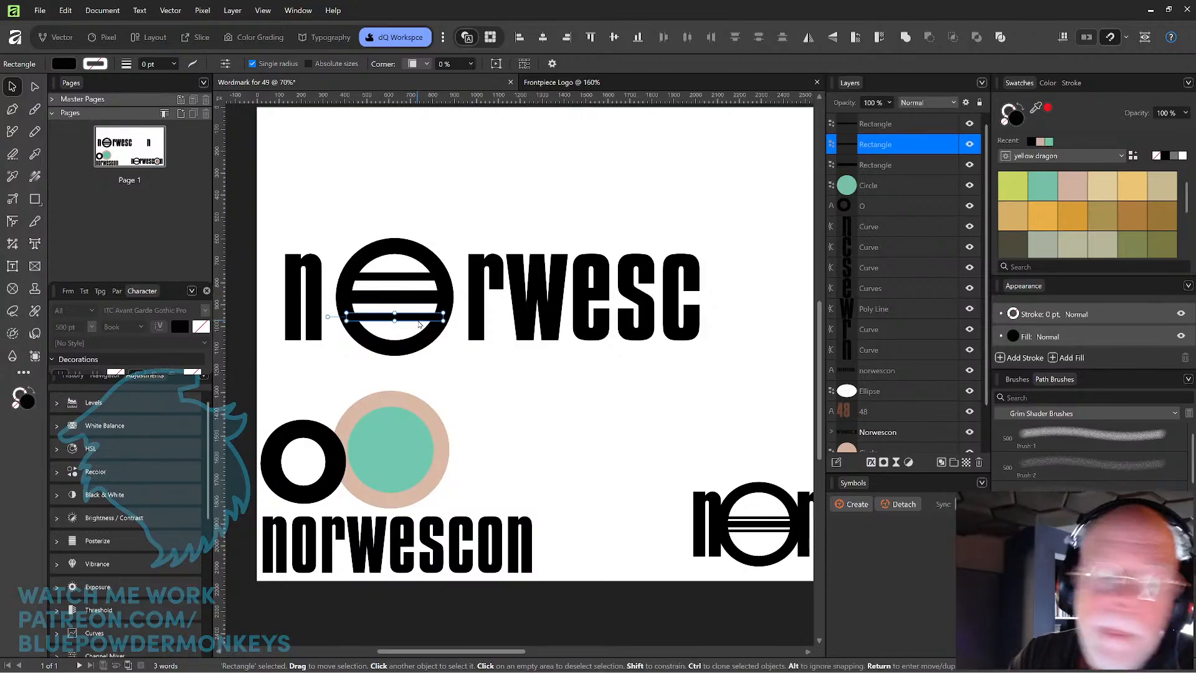
key("Delete")
left_click(415, 277)
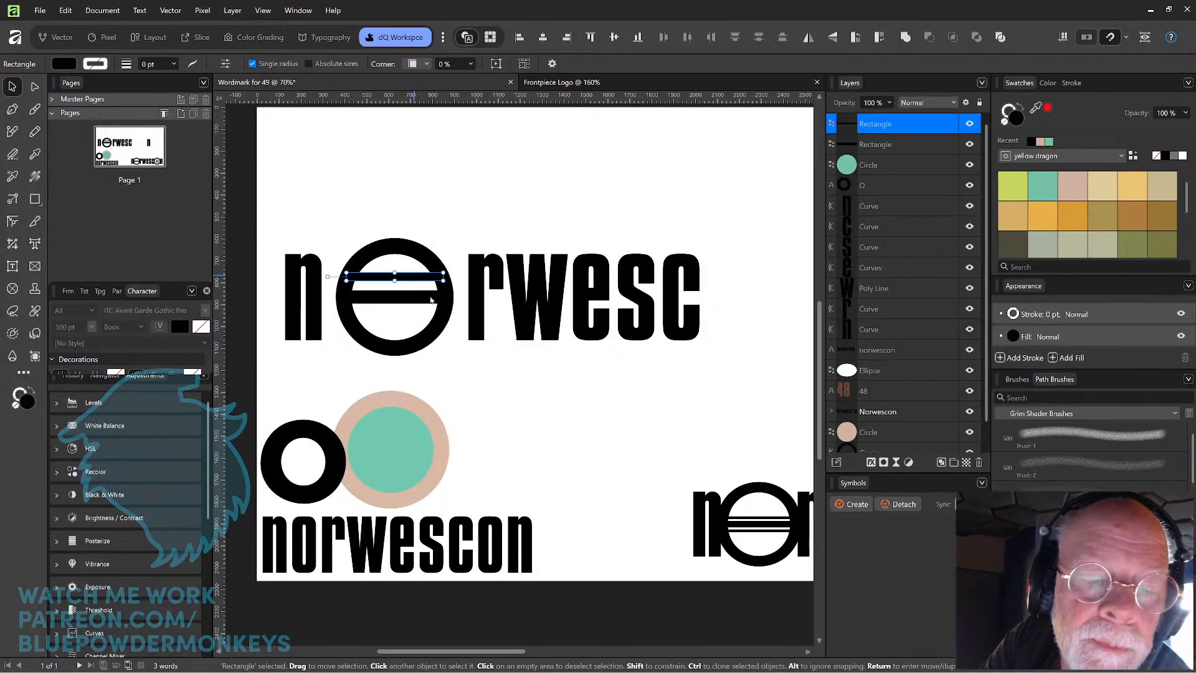
key("Delete")
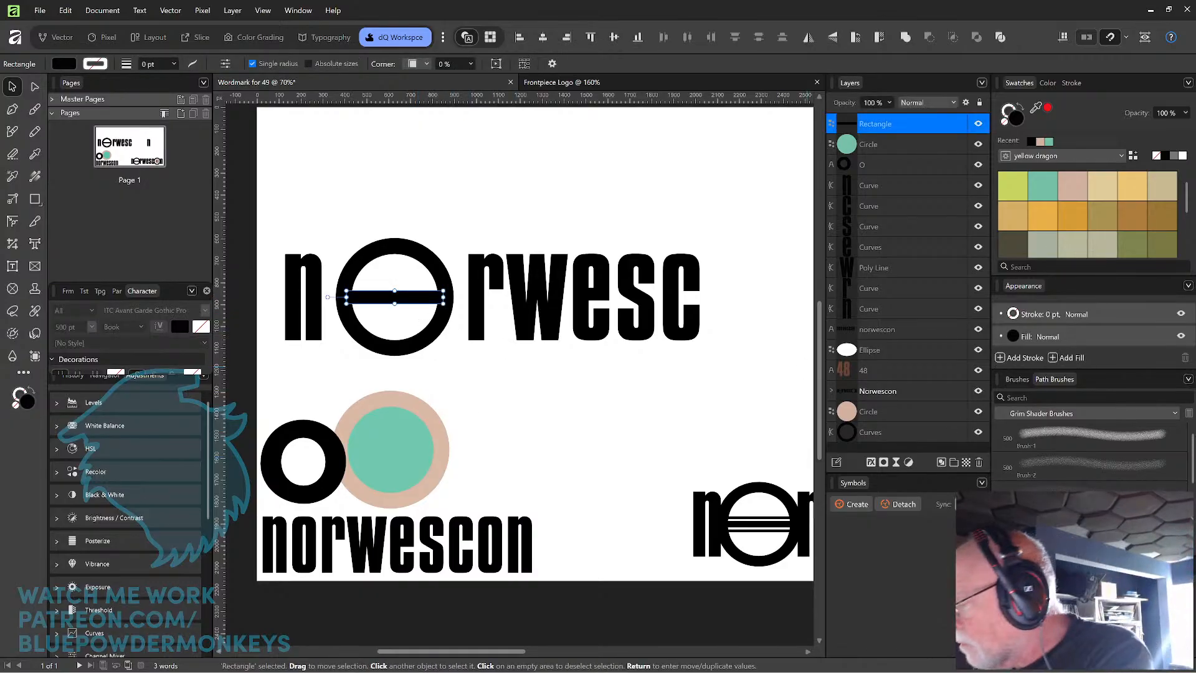
left_click(491, 380)
- Duplicate the crossbar just below itself at half thickness and merge the copy with the ring
left_click(411, 298)
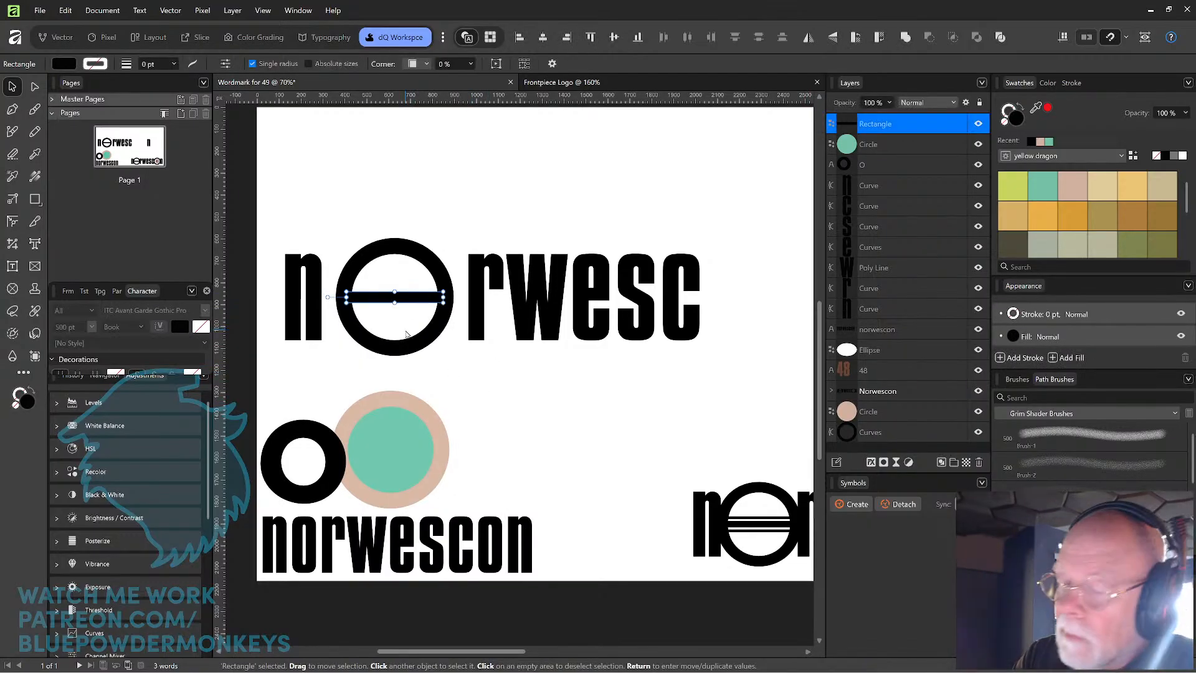
left_click_drag(412, 305, 413, 312)
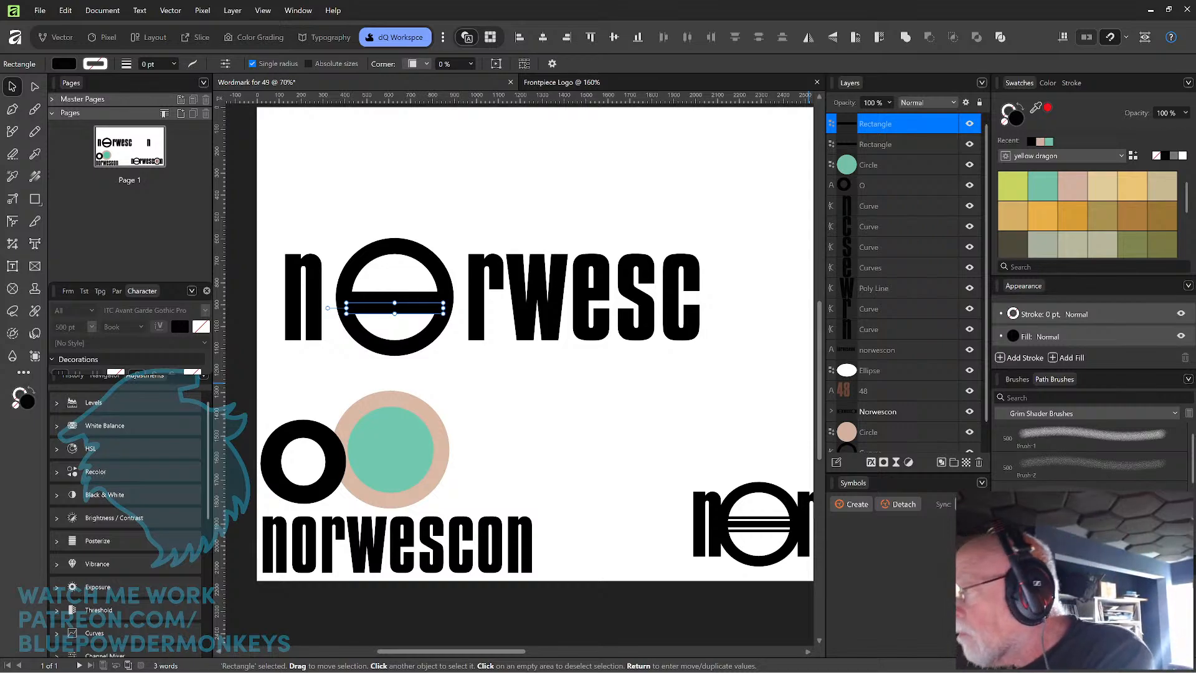
key("Return")
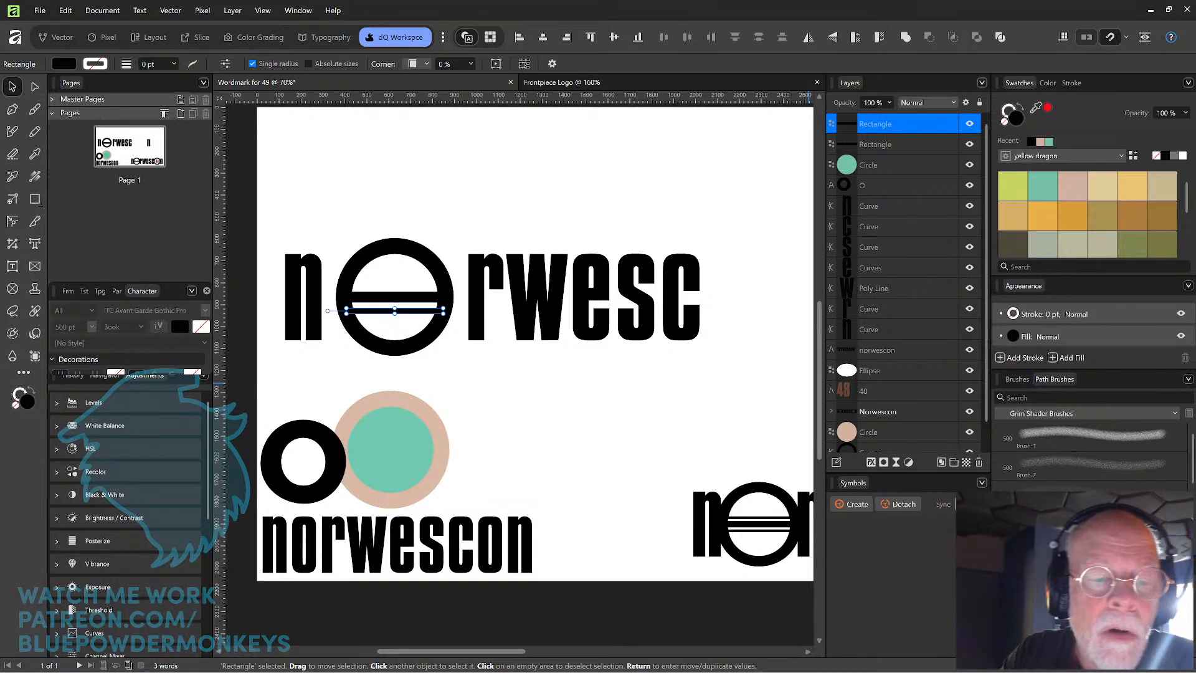
left_click(423, 347, "shift")
left_click(905, 37)
- Duplicate the middle crossbar just above itself and reduce the copy to half its thickness
left_click(405, 296)
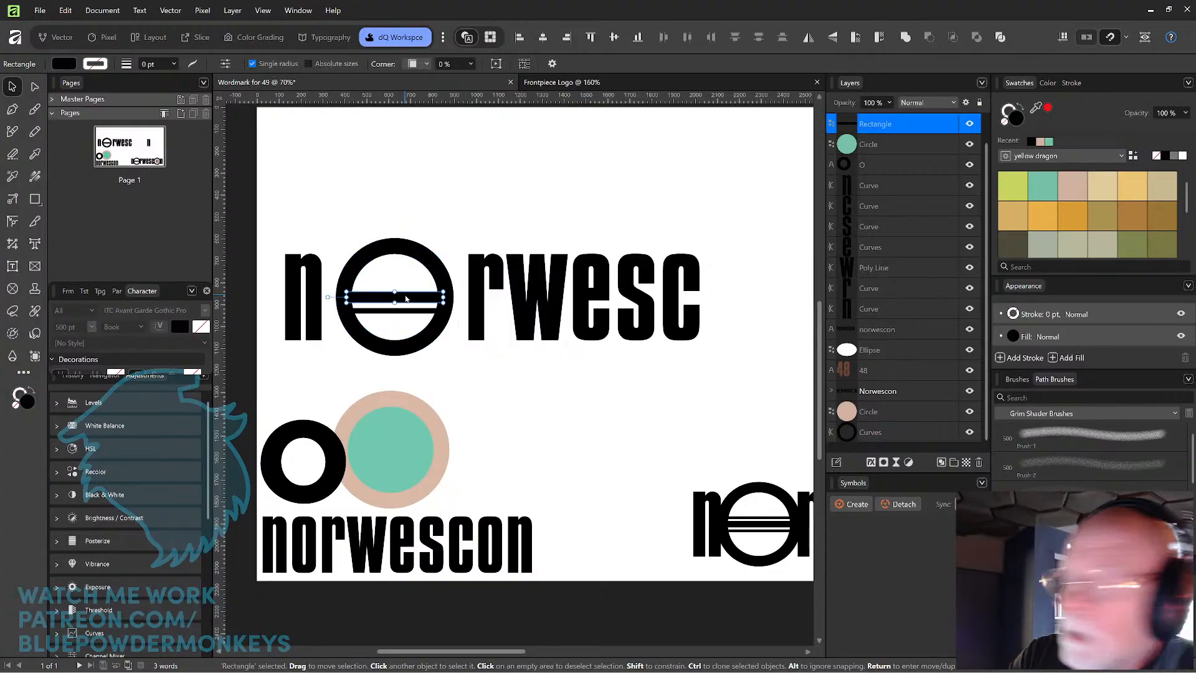
left_click_drag(405, 298, 407, 290)
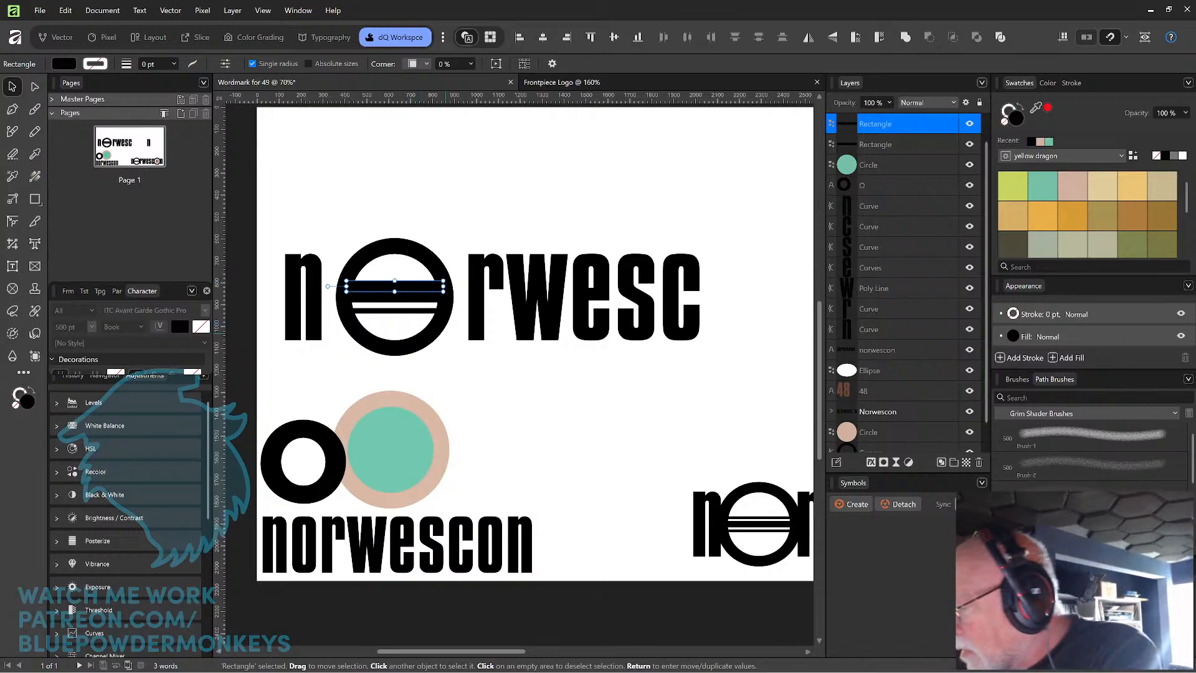
key("Return")
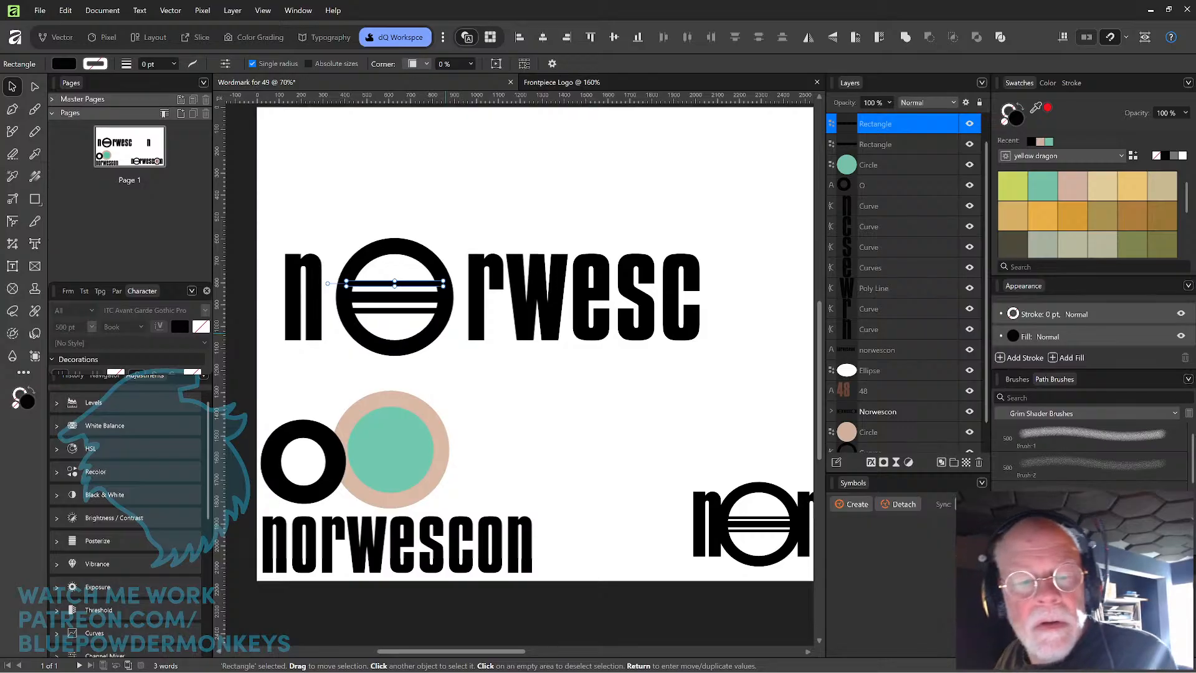
left_click(491, 391)
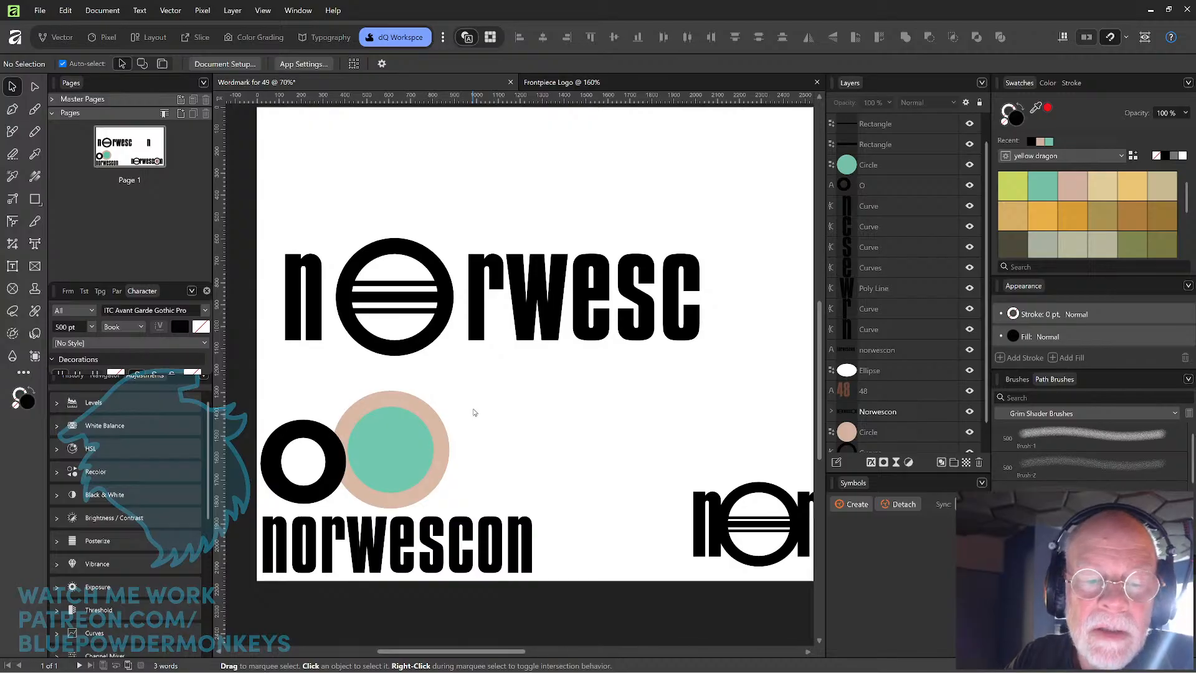
- Examine the striped ring and the enlarged letters at several magnifications and compare them with the existing 48 wordmark
scroll(474, 412, "down", 3)
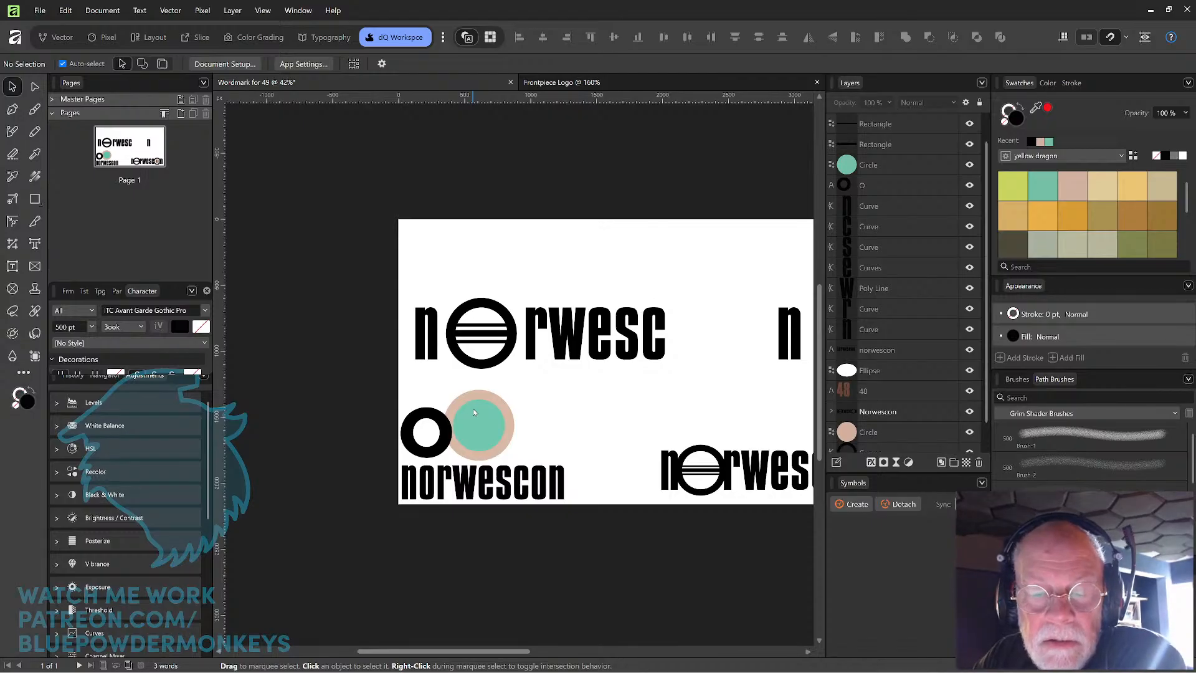
scroll(473, 412, "right", 3)
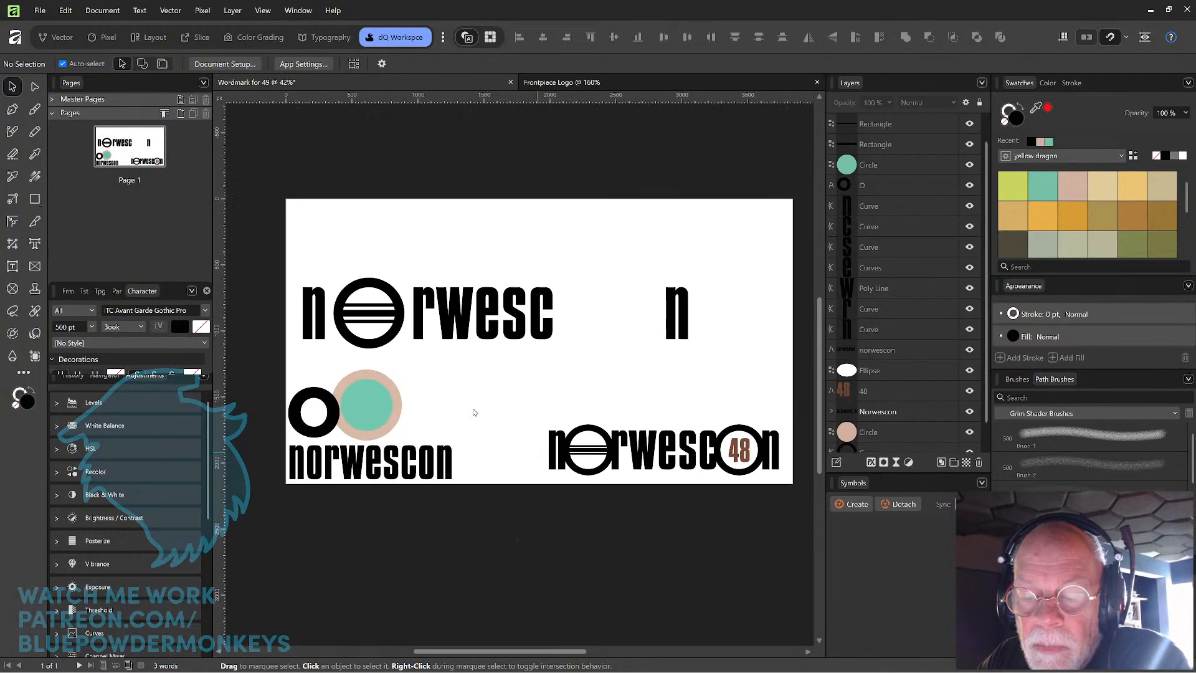
scroll(474, 412, "left", 3)
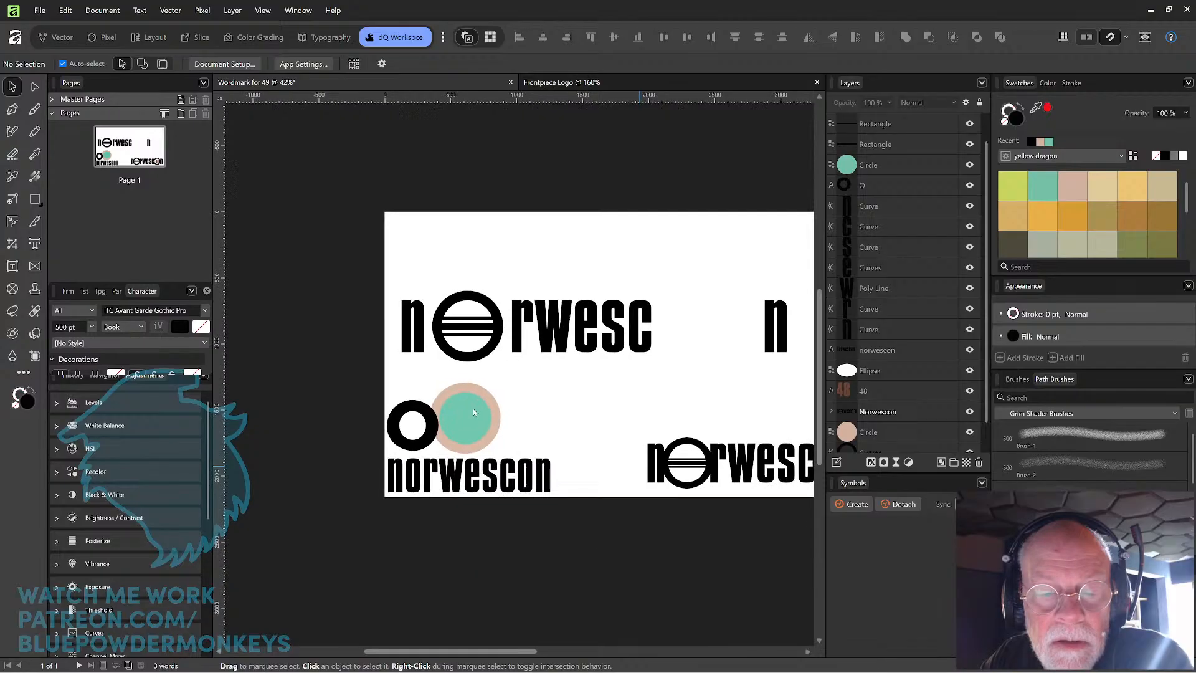
scroll(472, 409, "left", 1)
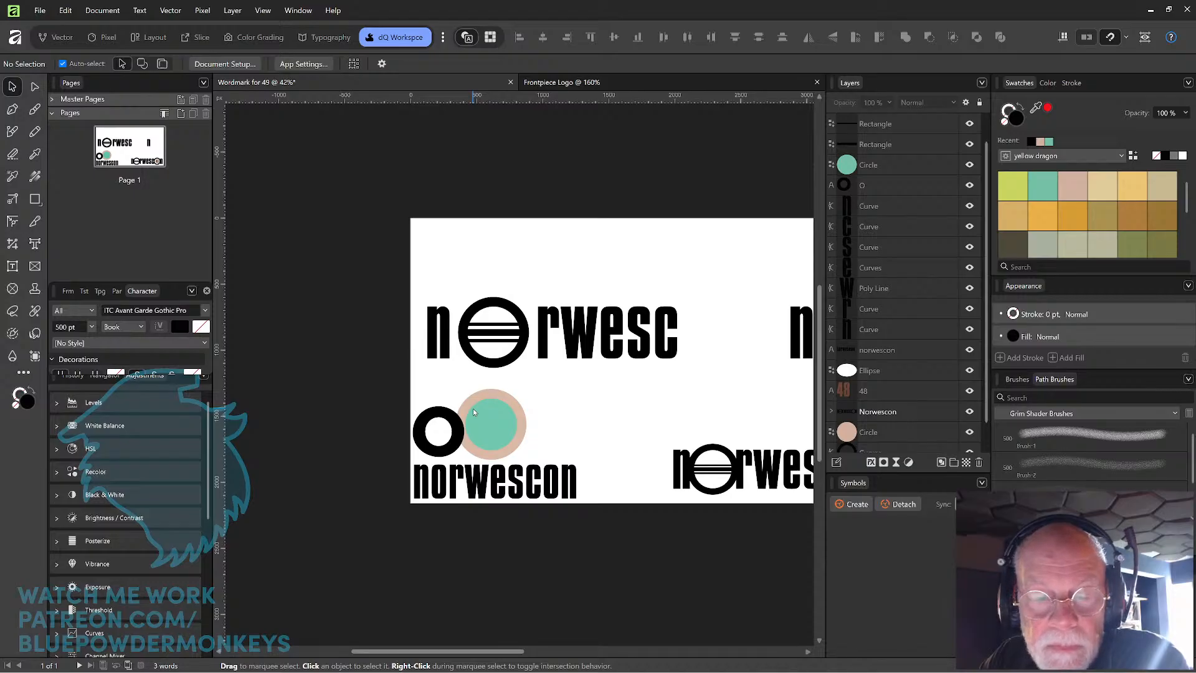
scroll(473, 409, "up", 3)
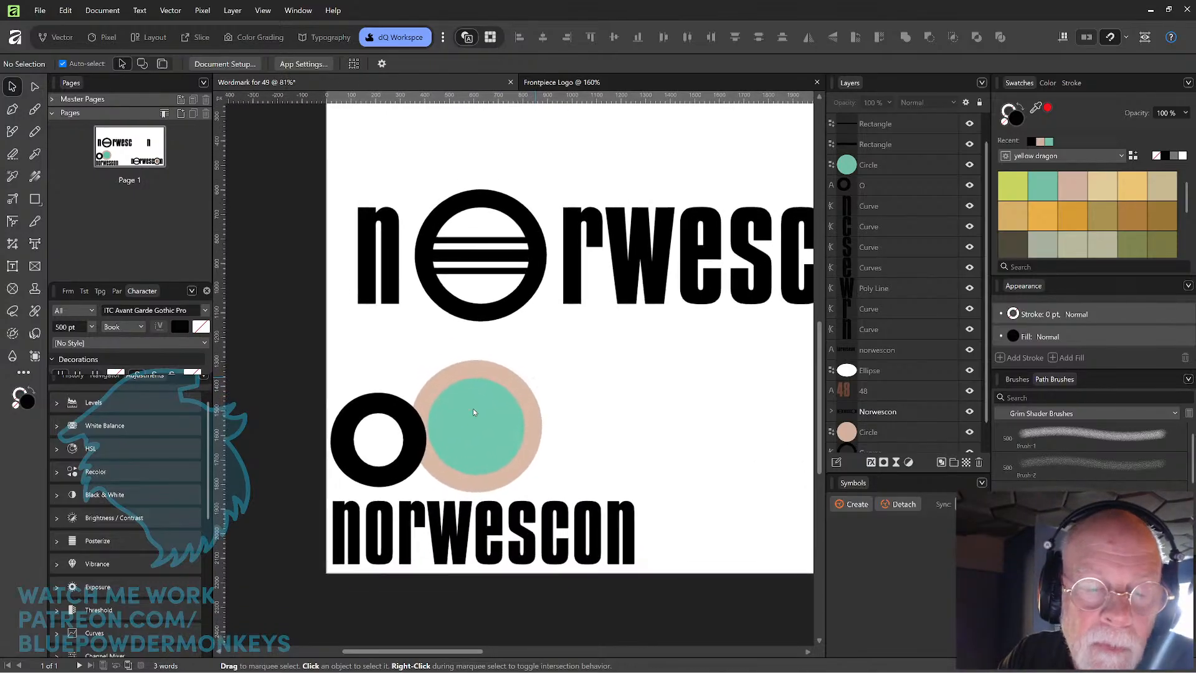
scroll(568, 374, "right", 5)
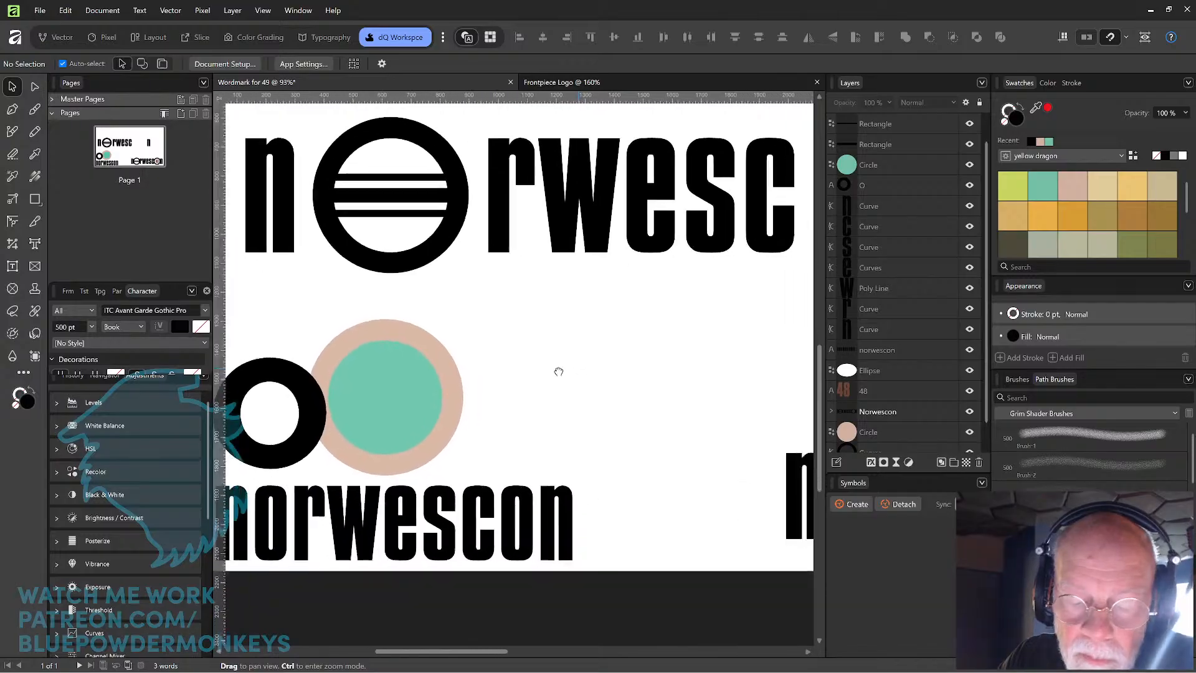
scroll(507, 347, "left", 7)
scroll(507, 347, "up", 4)
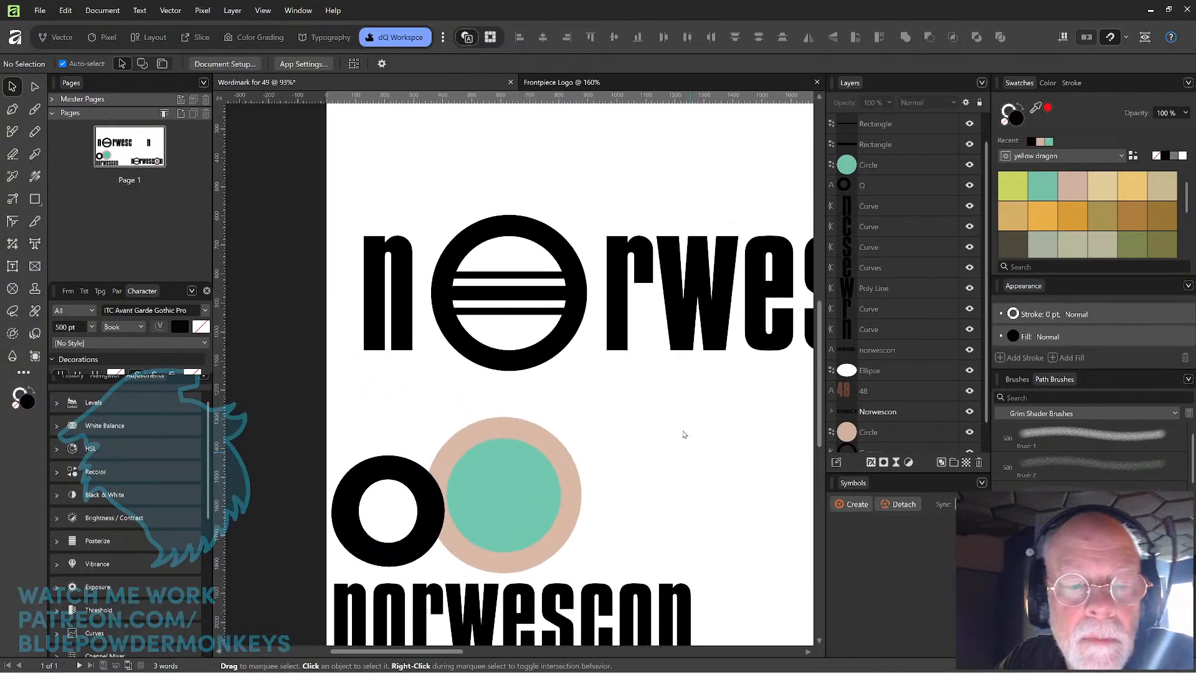
- Try the first "n" overlapping the ring, and place it beside the ring with a narrow gap
left_click_drag(447, 367, 467, 366)
left_click(474, 399)
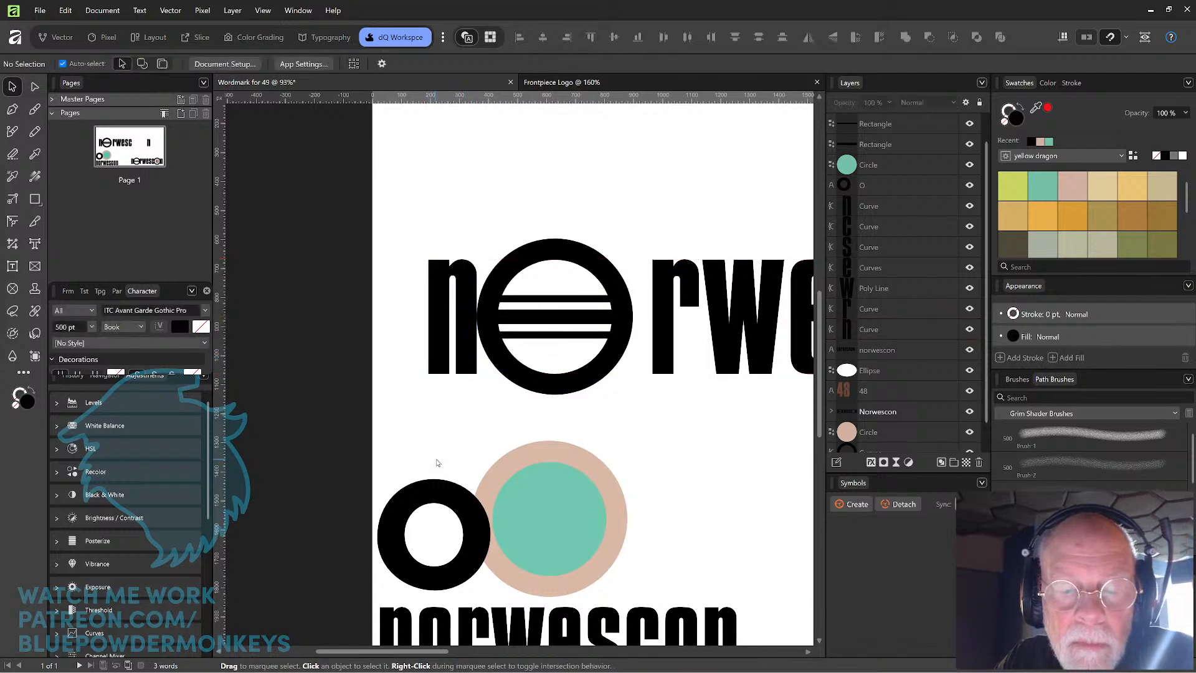
left_click(472, 371)
left_click_drag(472, 371, 477, 360)
left_click(477, 410)
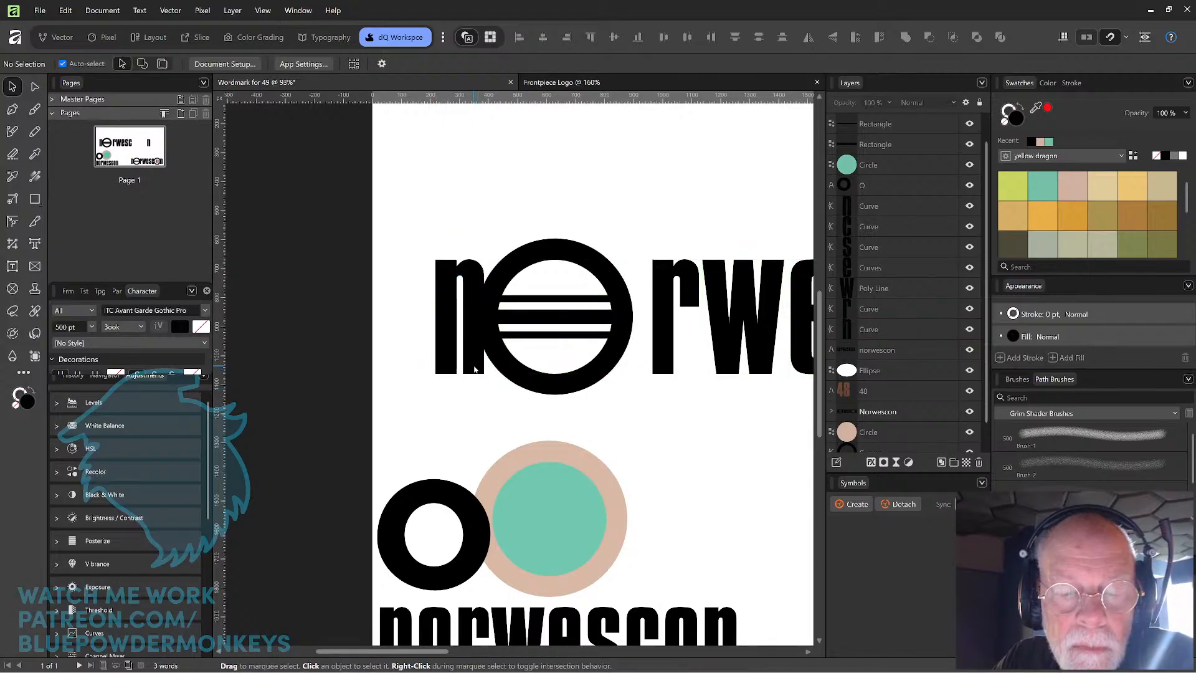
left_click_drag(476, 366, 458, 367)
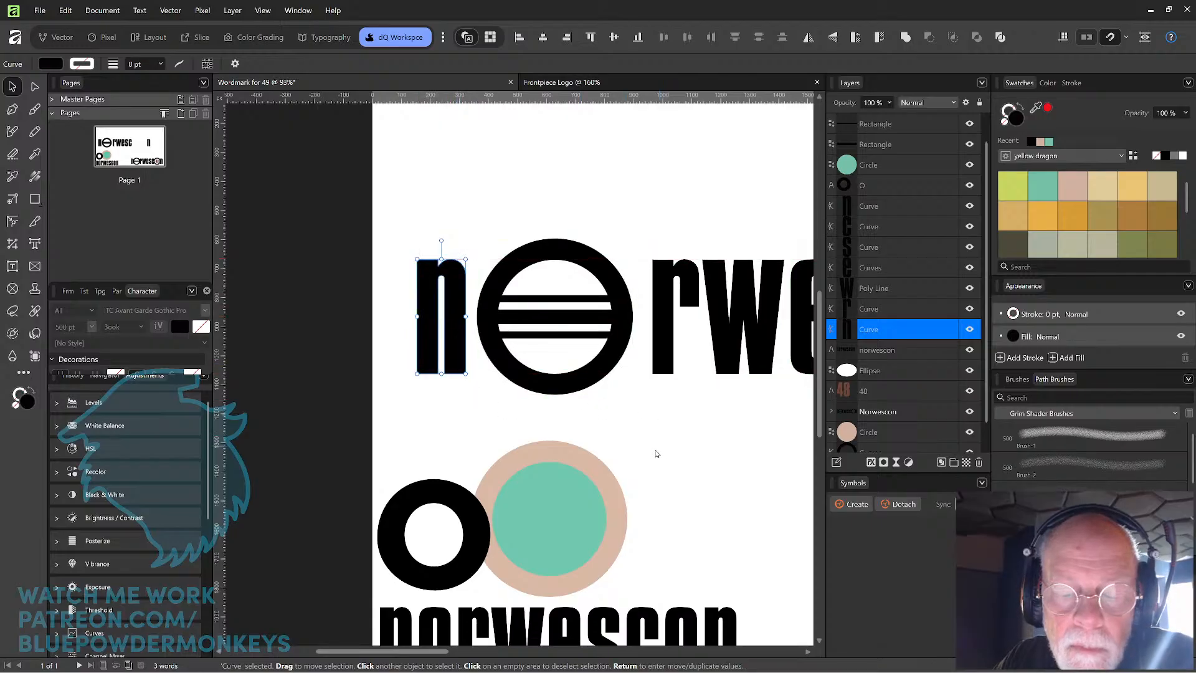
left_click(632, 427)
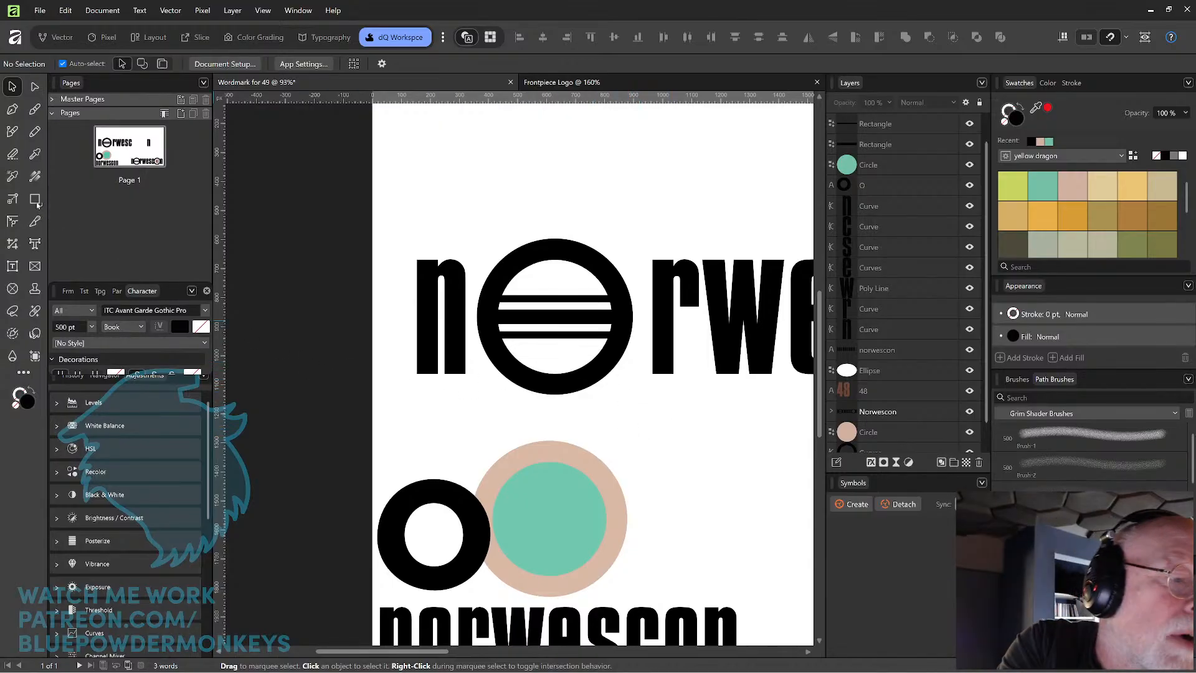
- Draw a small rectangle as wide as the stem of the "r" at its foot and fill it with olive gold
key("m")
left_click_drag(652, 373, 675, 349)
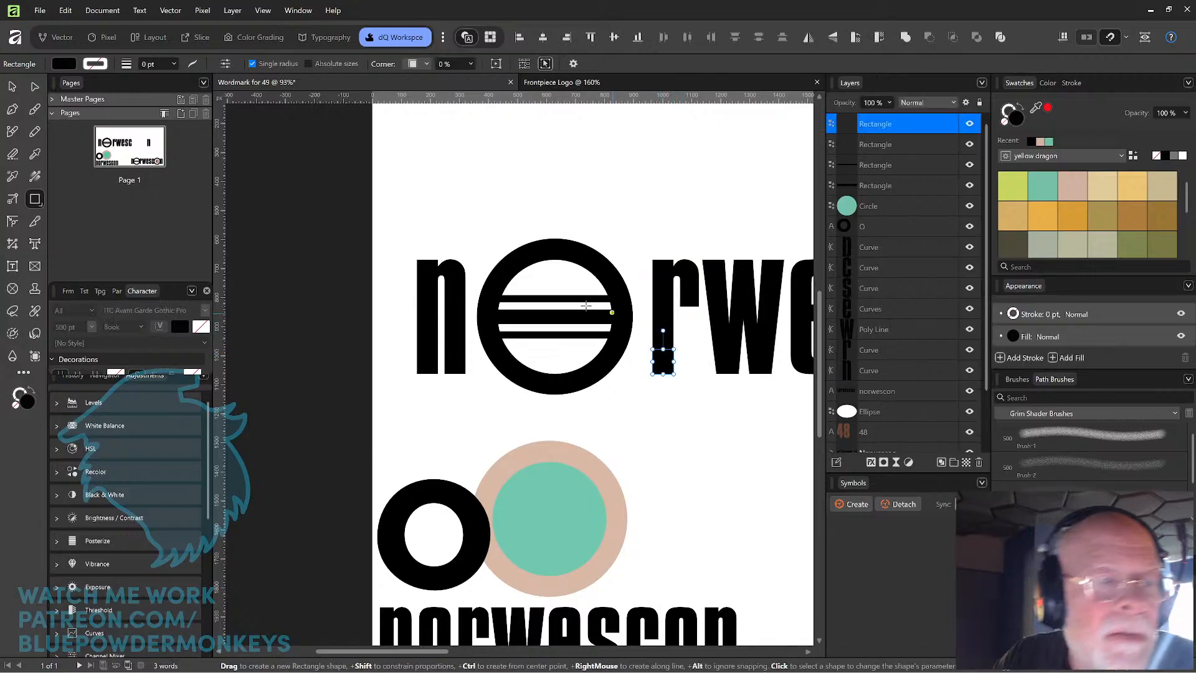
left_click(14, 88)
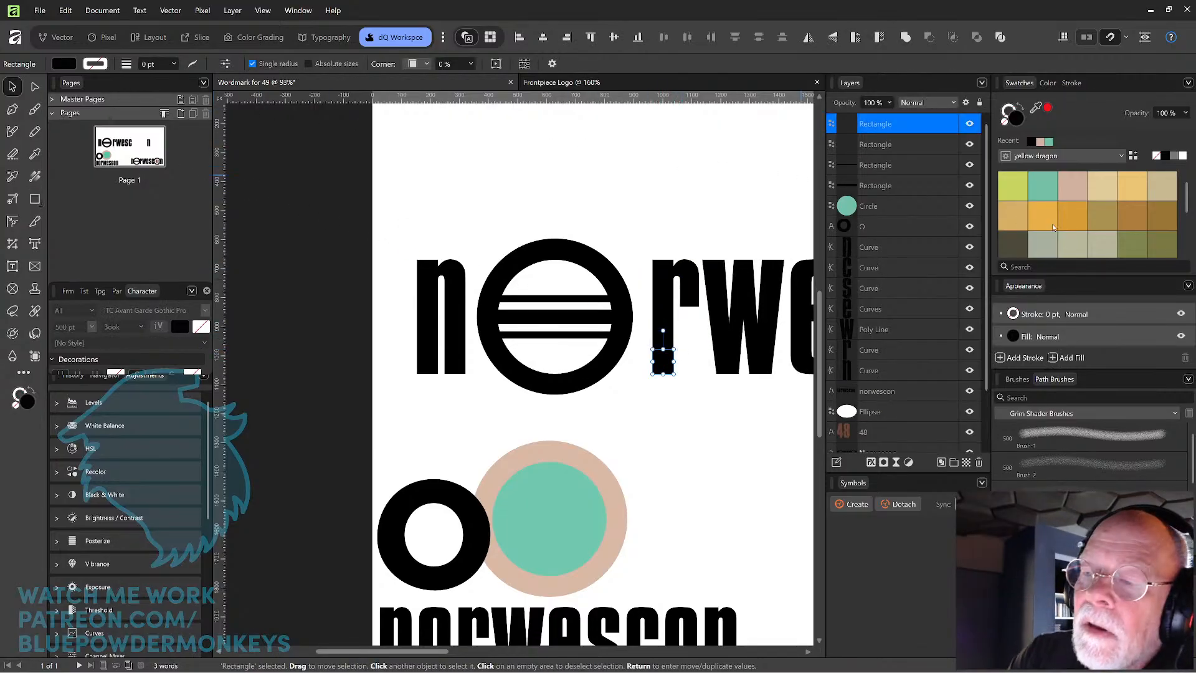
left_click(1100, 214)
- Move the gold rectangle beneath the right stem of the first "n" and halve its width
left_click_drag(664, 351, 454, 389)
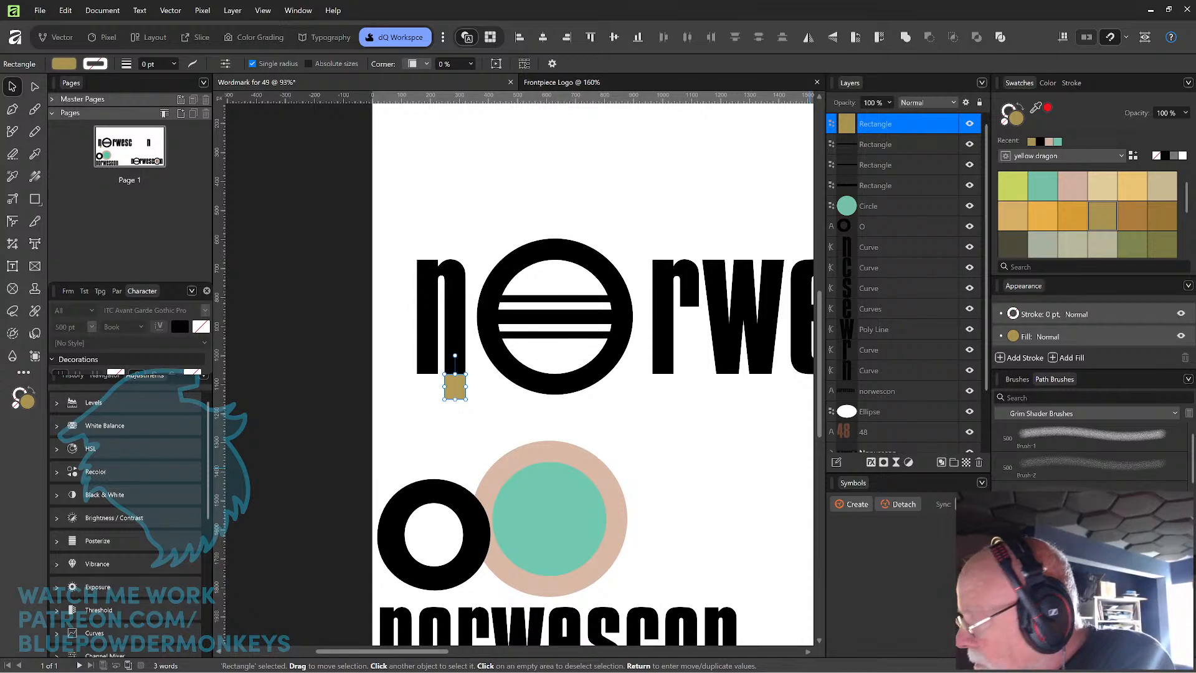
key("Return")
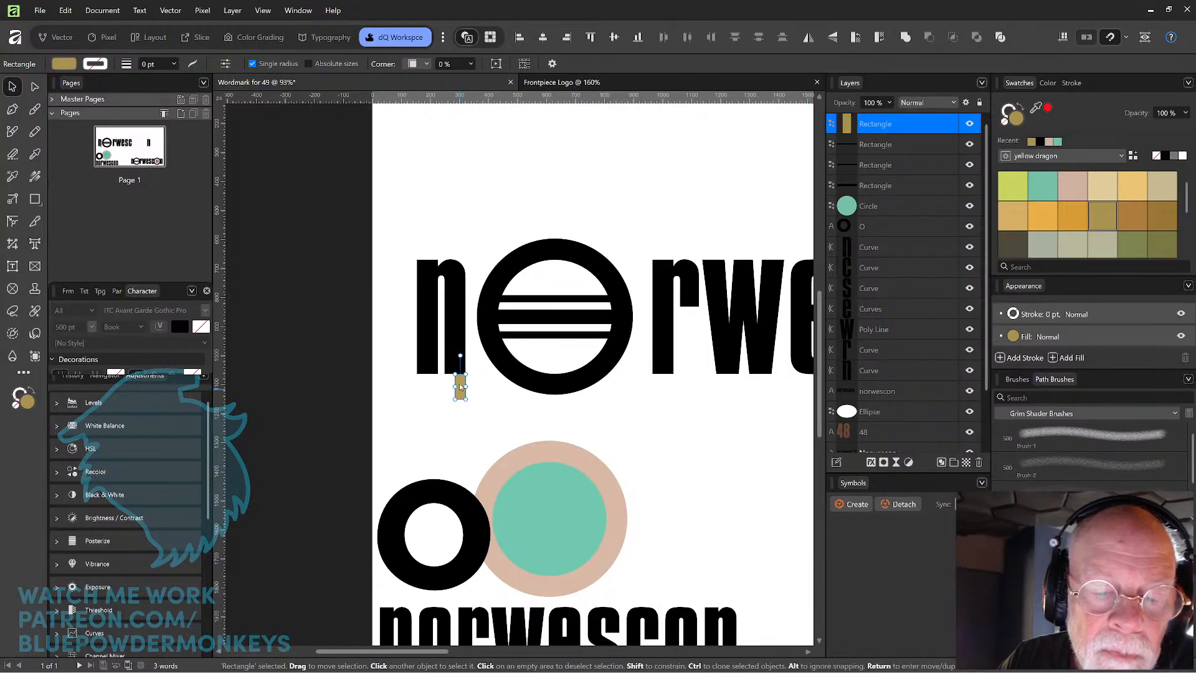
- Move the gold rectangle up onto the right stem of the first "n", level with the middle of the ring
left_click_drag(460, 386, 460, 319)
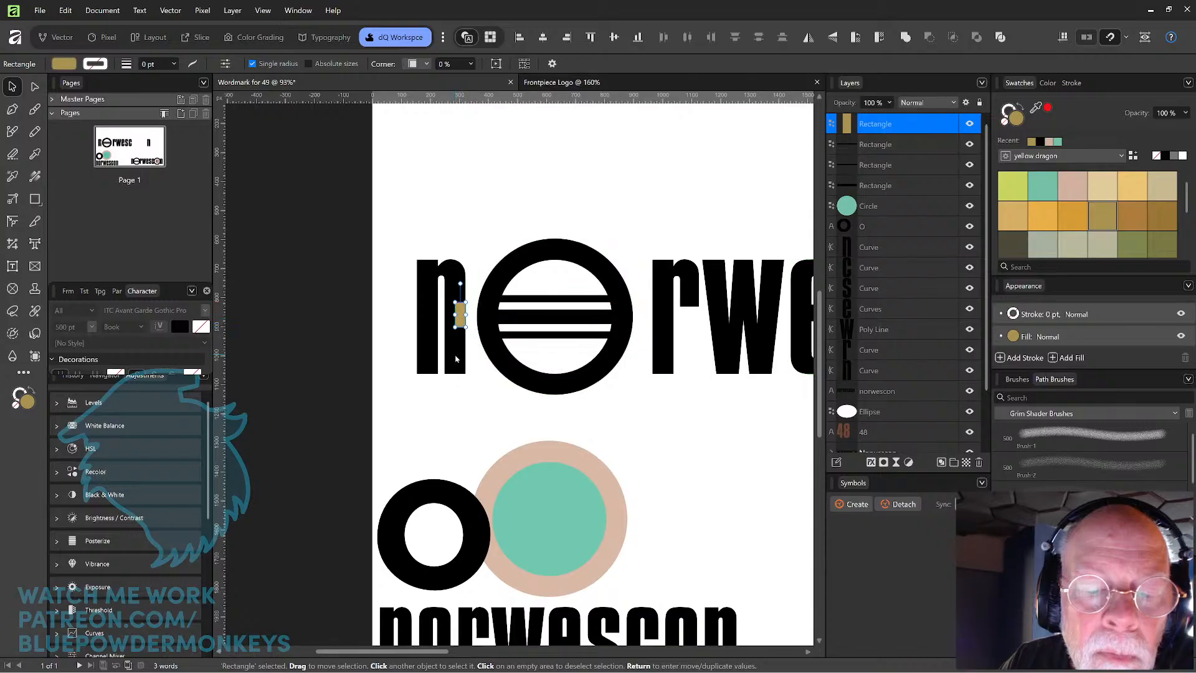
left_click(456, 364, "shift")
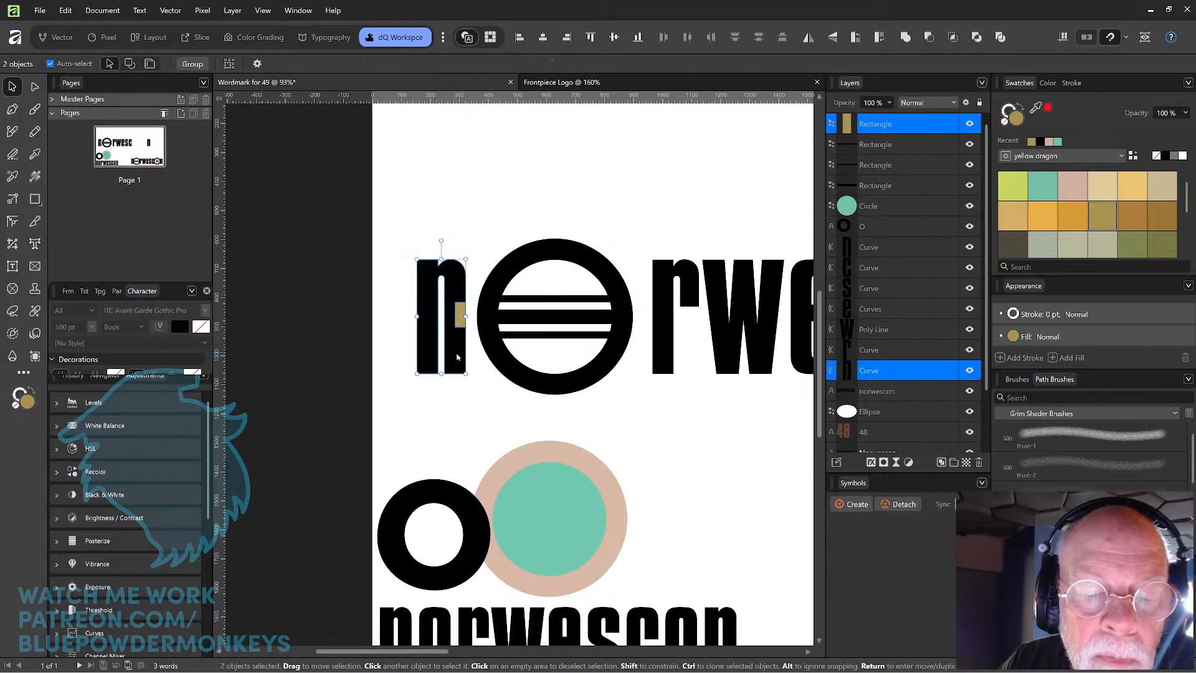
mouse_move(458, 358)
left_mouse_down()
mouse_move(478, 358)
mouse_move(455, 360)
left_mouse_up()
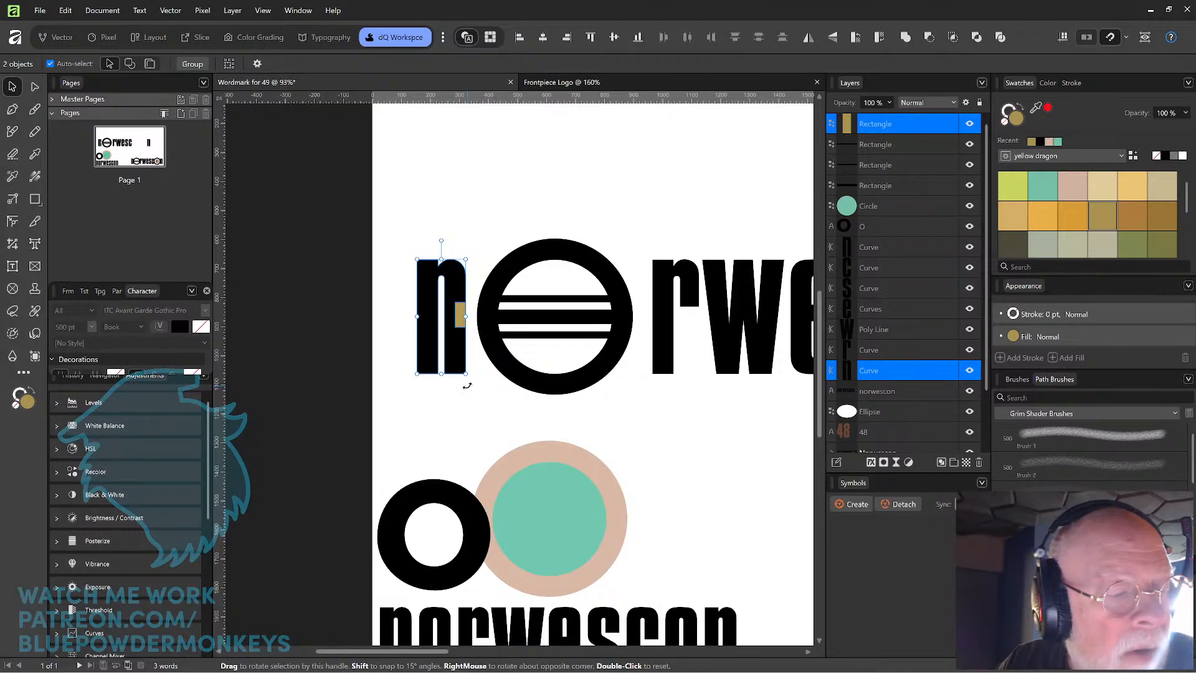
left_click(464, 363)
left_click(468, 384)
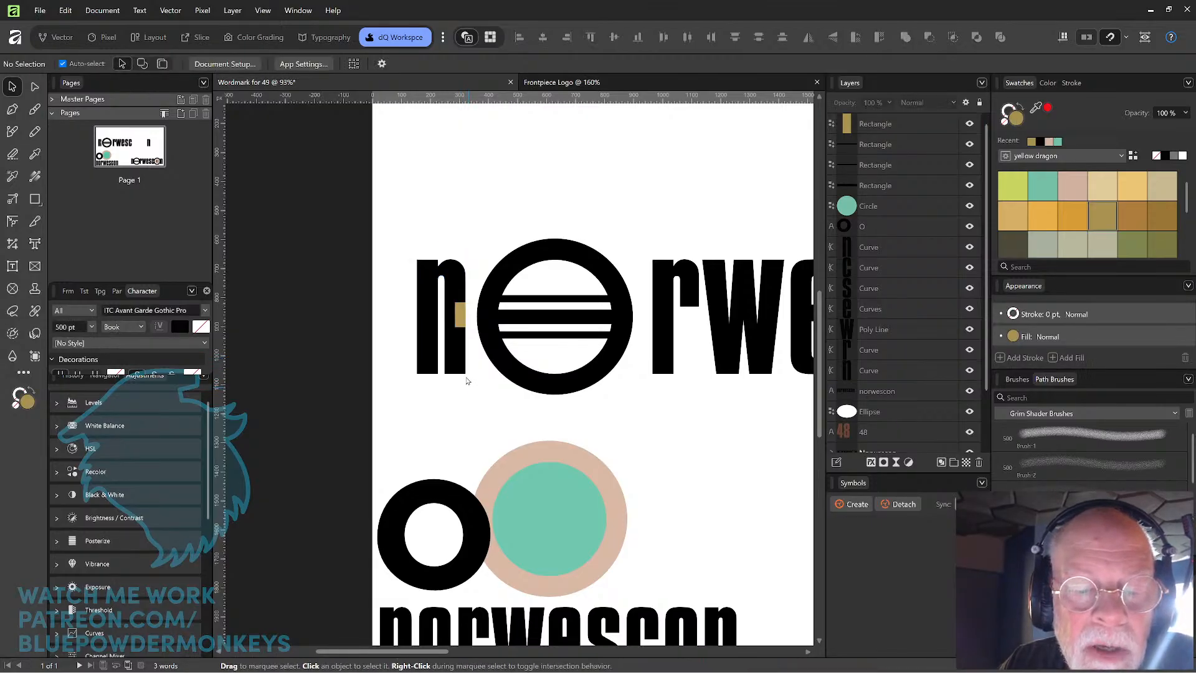
- Fill the first "n" with a pale khaki swatch from the yellow dragon palette and send it behind all other objects
left_click(465, 358)
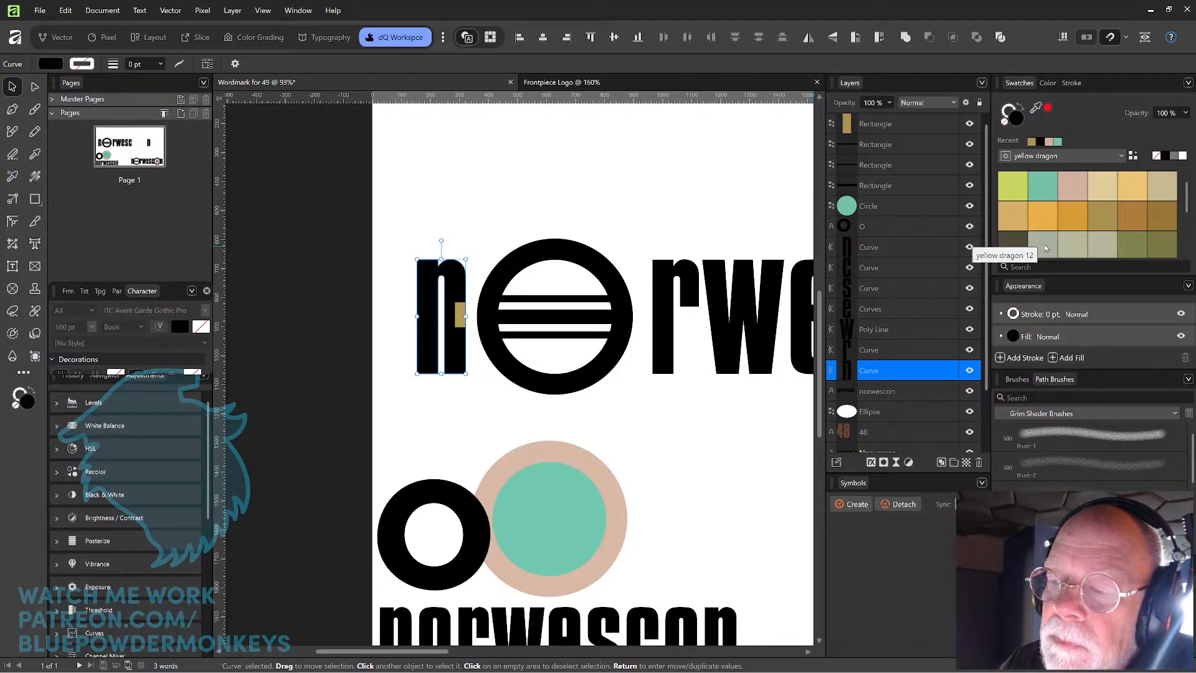
left_click(1045, 243)
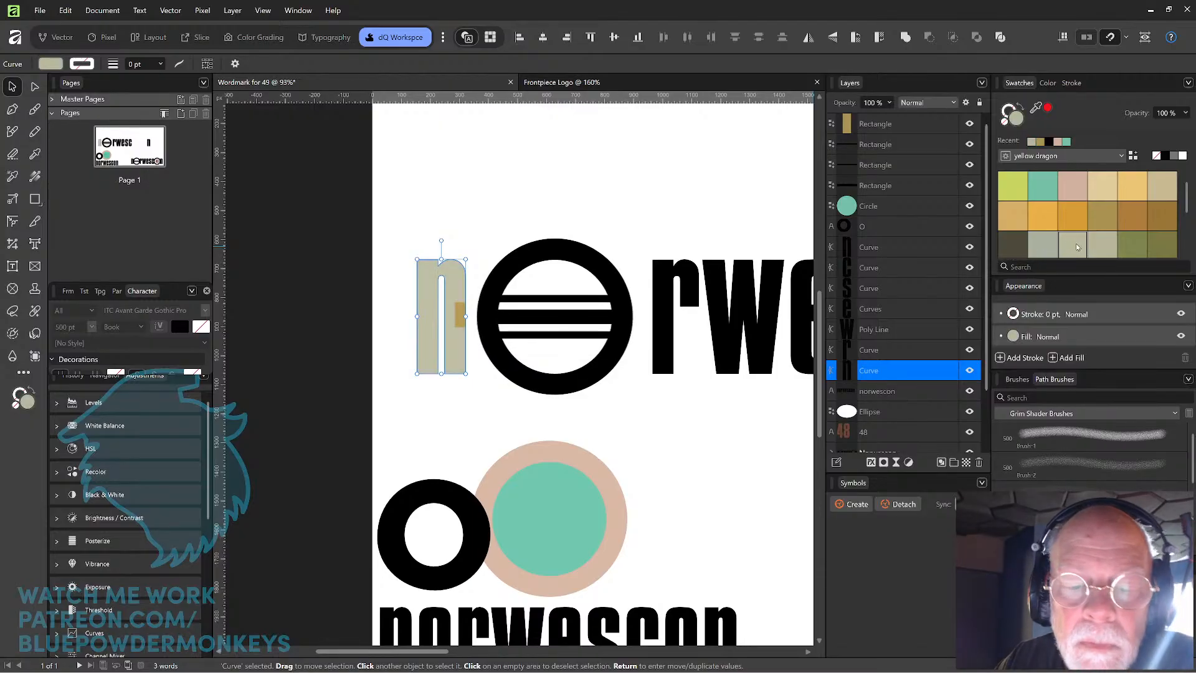
key("ctrl+shift+bracketleft")
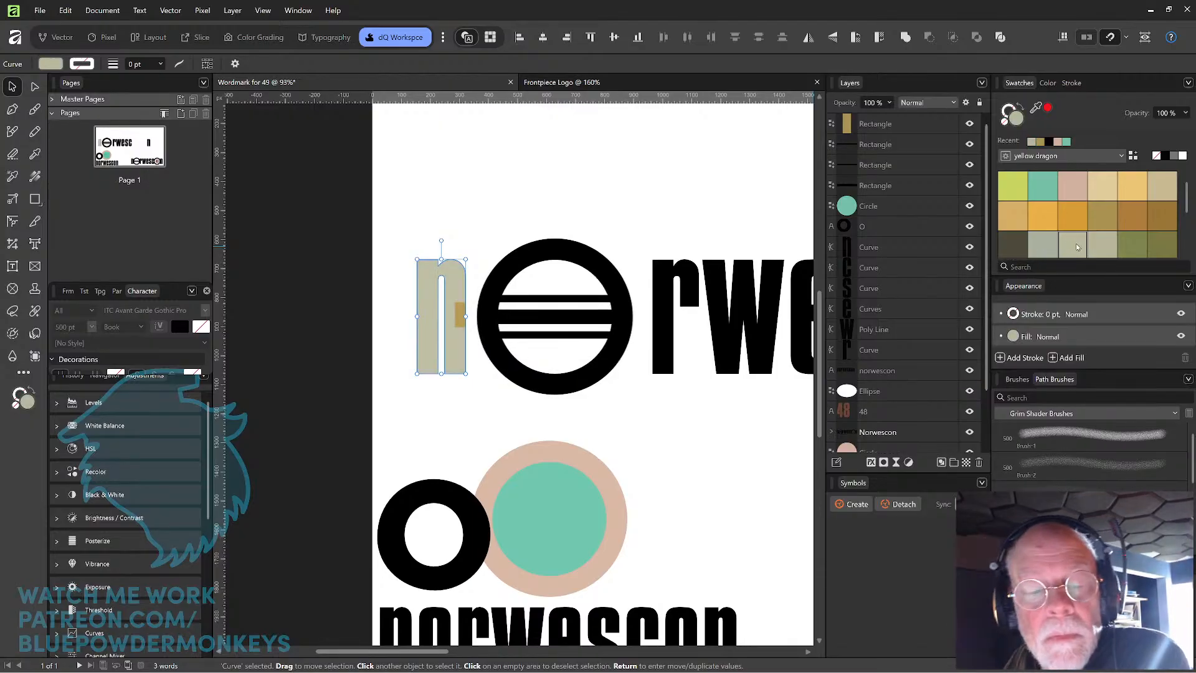
- Move the first "n" and the gold rectangle together toward the ring until the stem overlaps its edge by the rectangle's width
left_click(460, 313, "shift")
left_click_drag(466, 360, 480, 359)
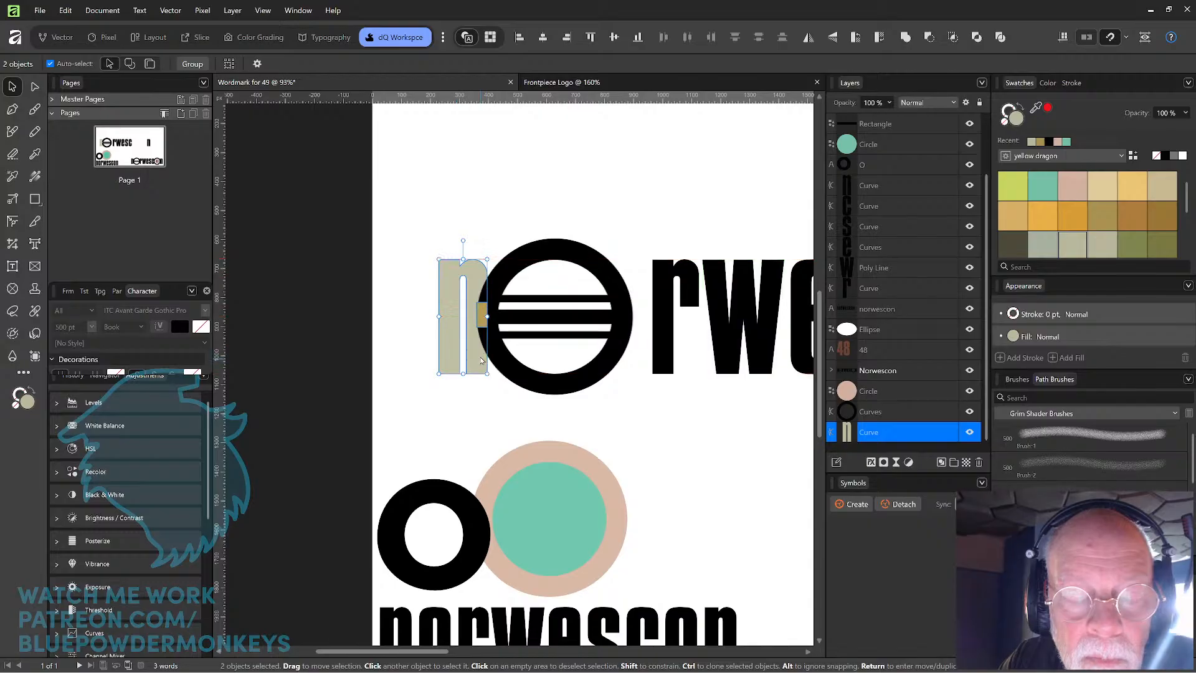
scroll(486, 350, "up", 3)
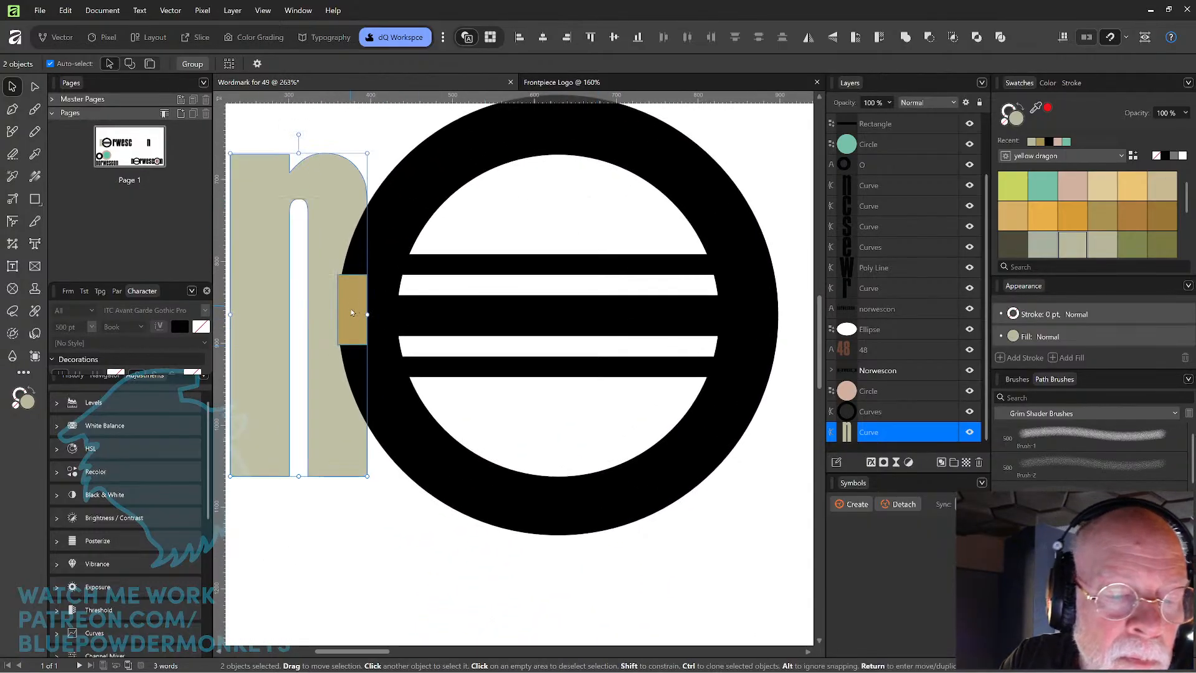
left_click_drag(357, 310, 352, 309)
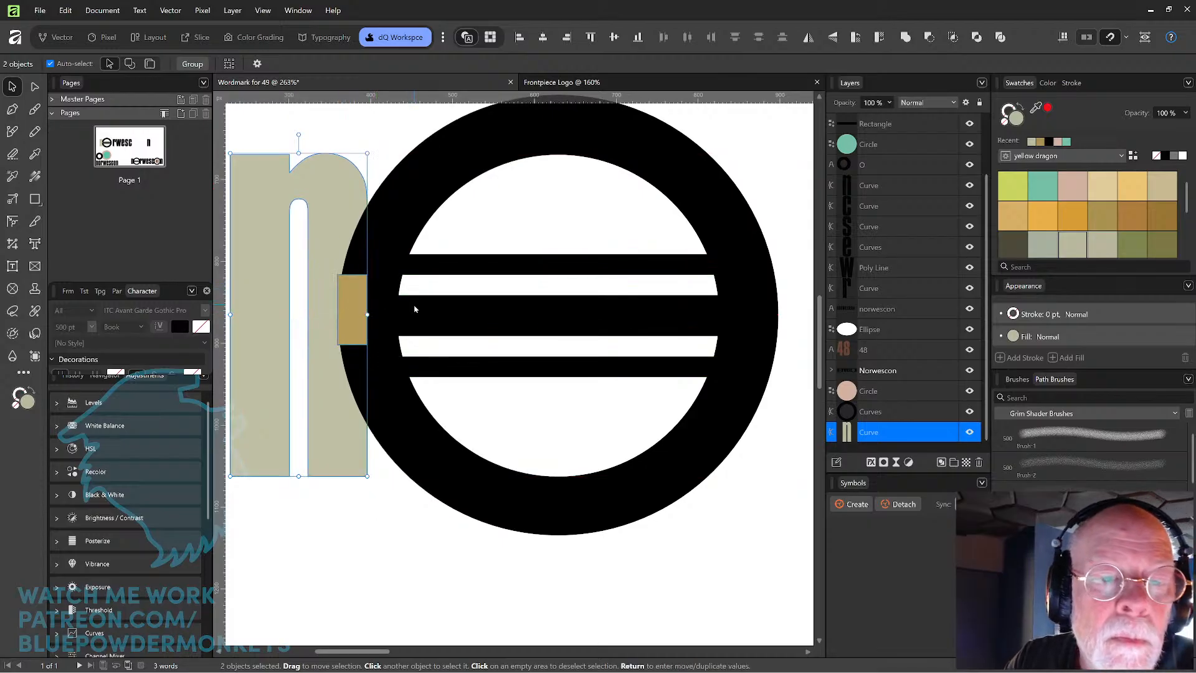
left_click(331, 526)
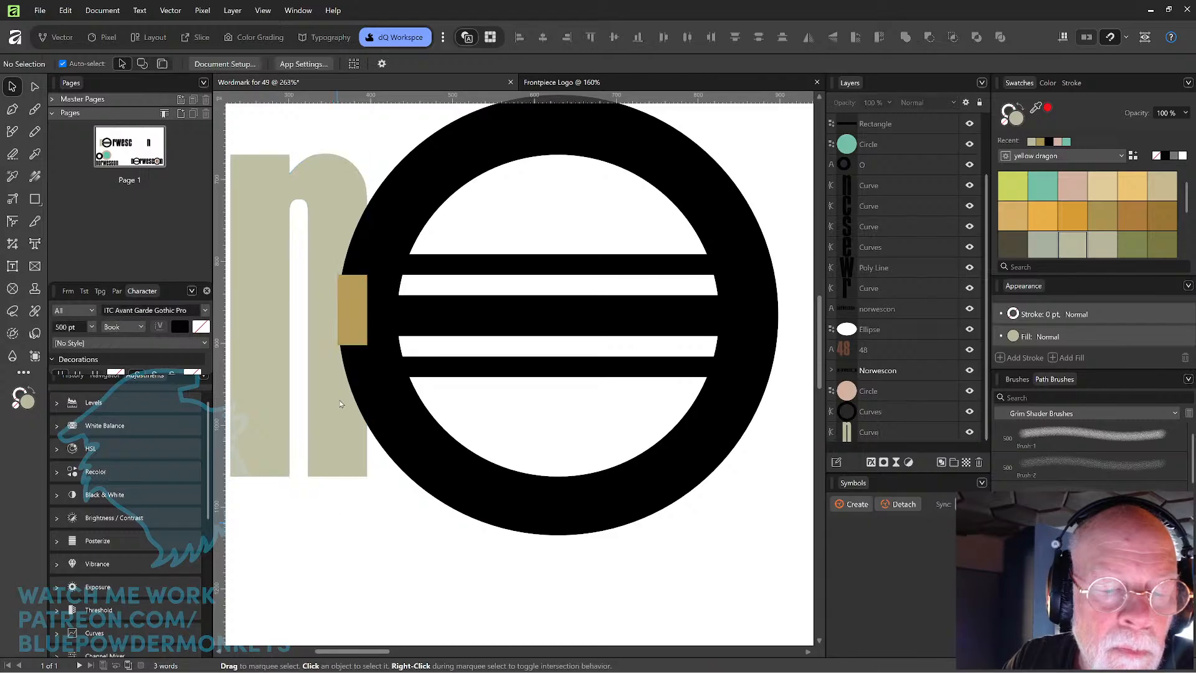
- Center the tan spacer rectangle vertically on the striped ring and align it and the first n with the ring's outer edge
left_click_drag(350, 327, 353, 334)
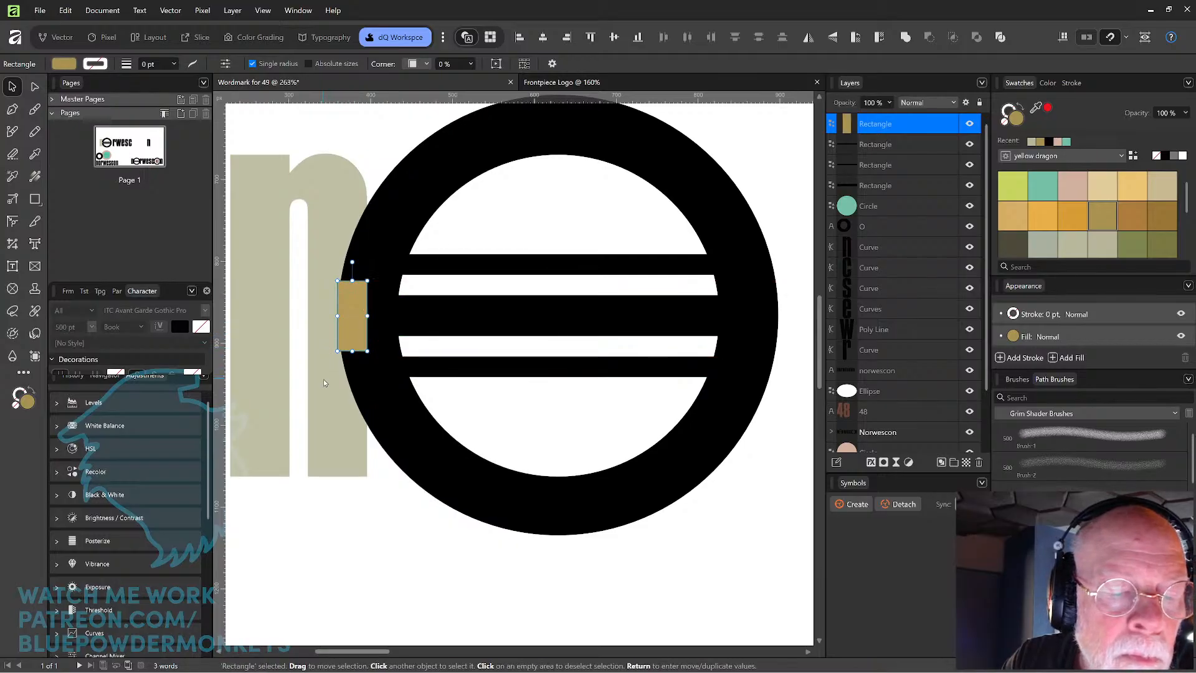
left_click(341, 352, "shift")
mouse_move(351, 342)
left_mouse_down()
mouse_move(339, 341)
mouse_move(355, 340)
left_mouse_up()
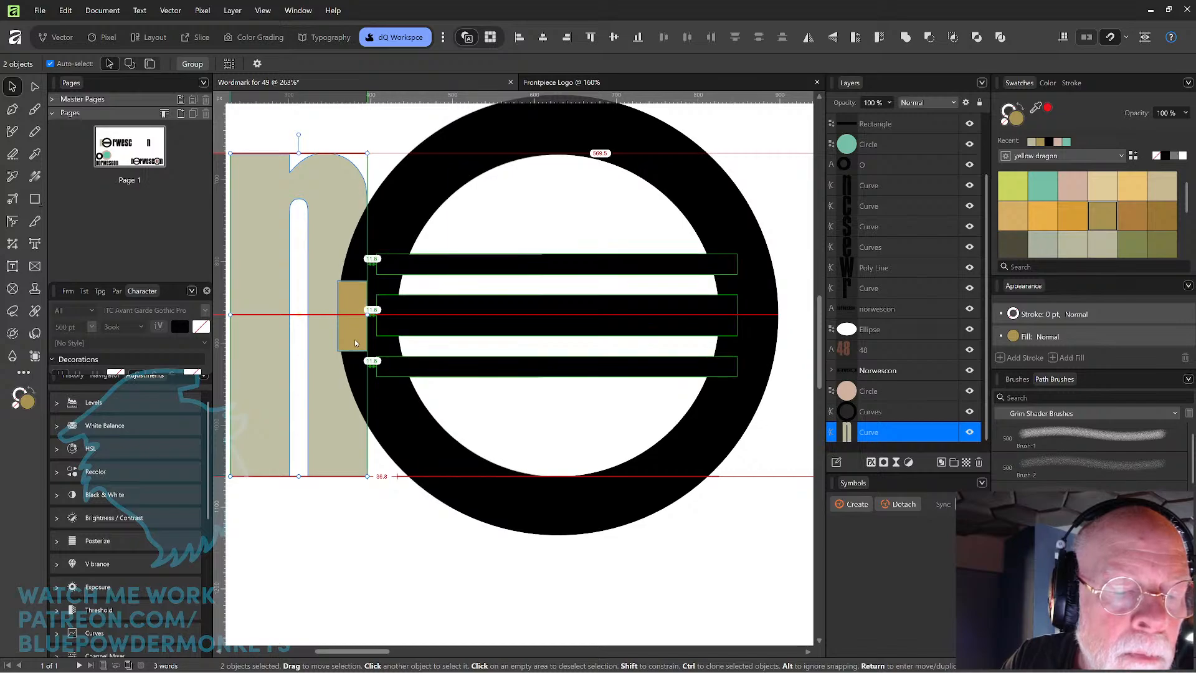
scroll(355, 340, "up", 4)
left_click_drag(304, 312, 309, 312)
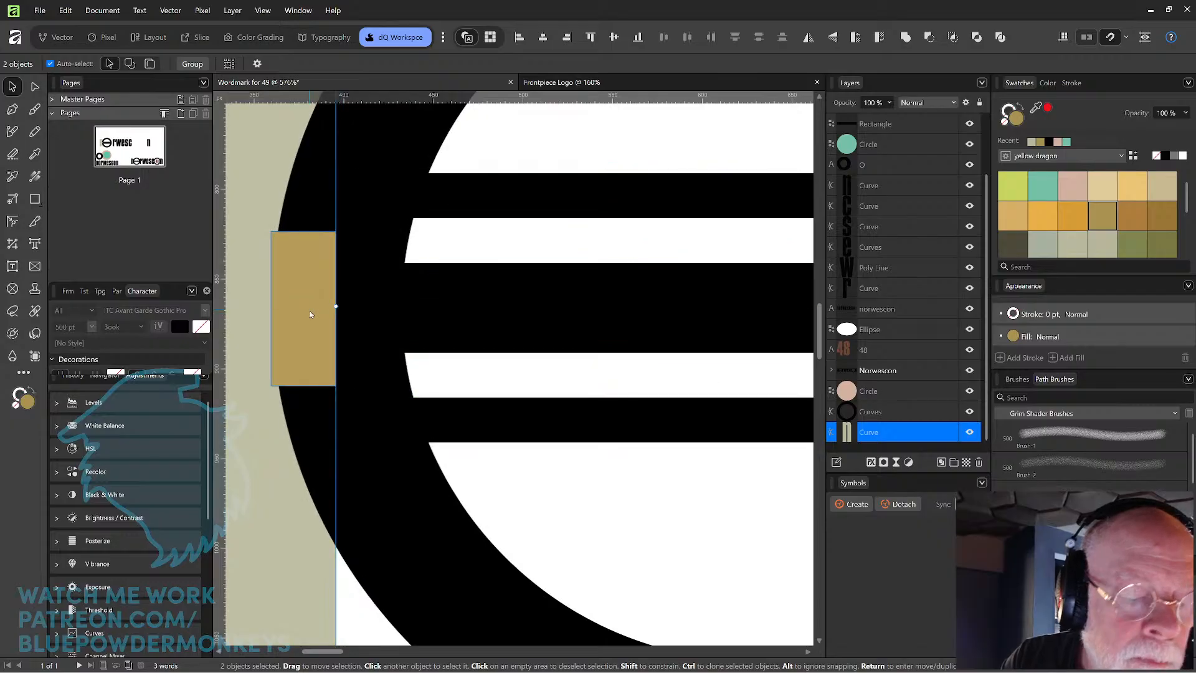
- Recolor the first n black by sampling the ring's color with the Color Picker, and leave it deselected
scroll(309, 312, "down", 5)
scroll(310, 313, "down", 2)
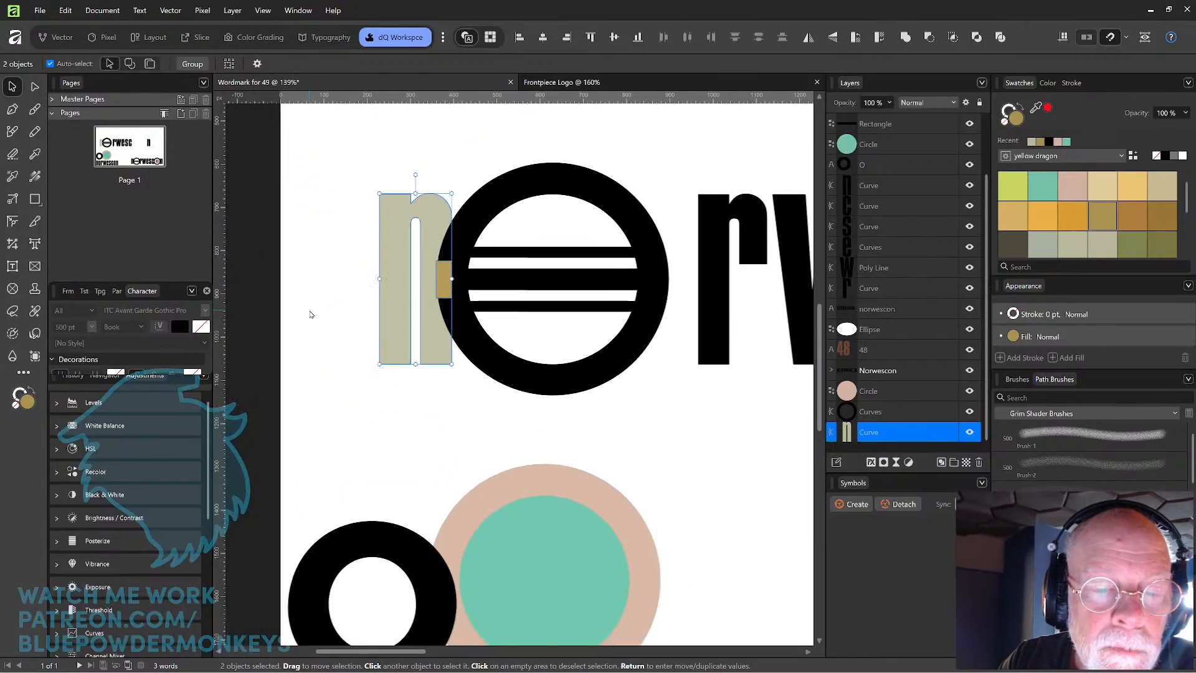
left_click_drag(411, 409, 355, 449)
left_click(389, 396)
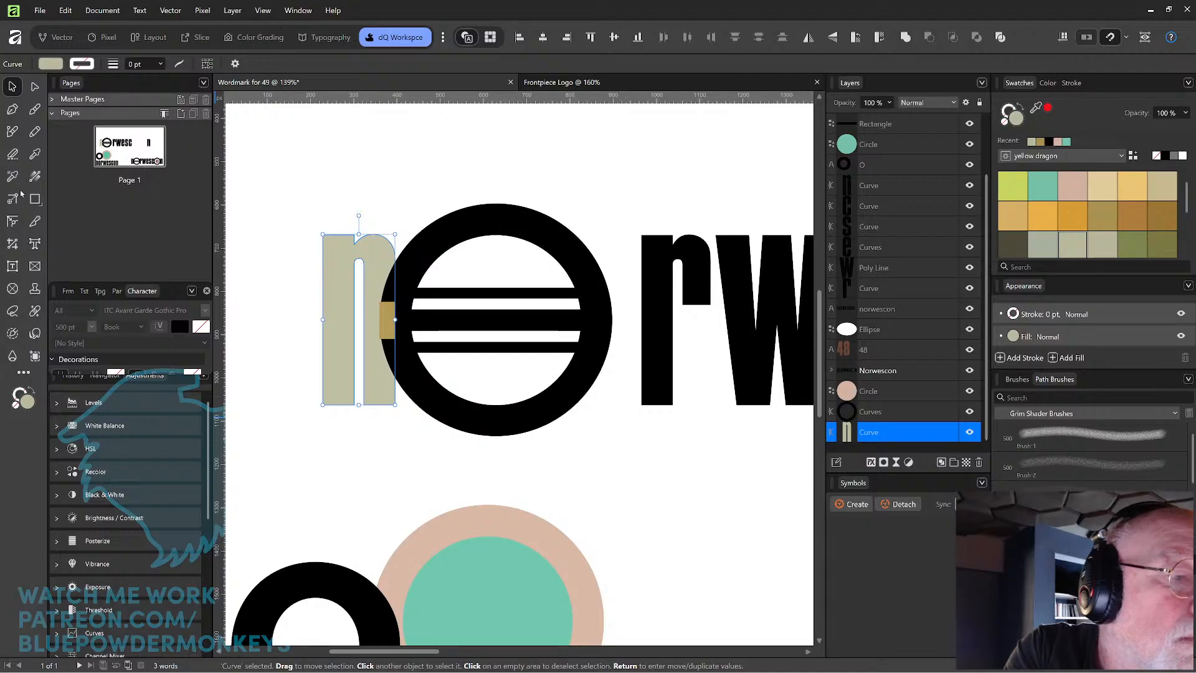
left_click(34, 158)
left_click(466, 218)
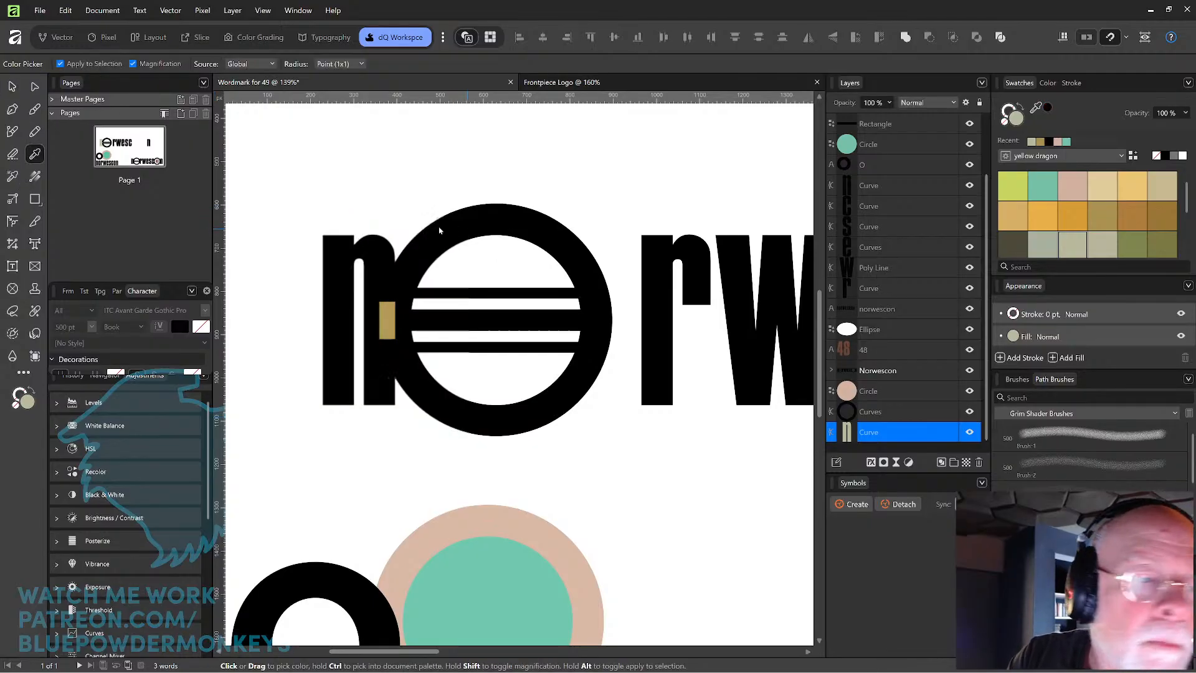
key("v")
left_click(277, 393)
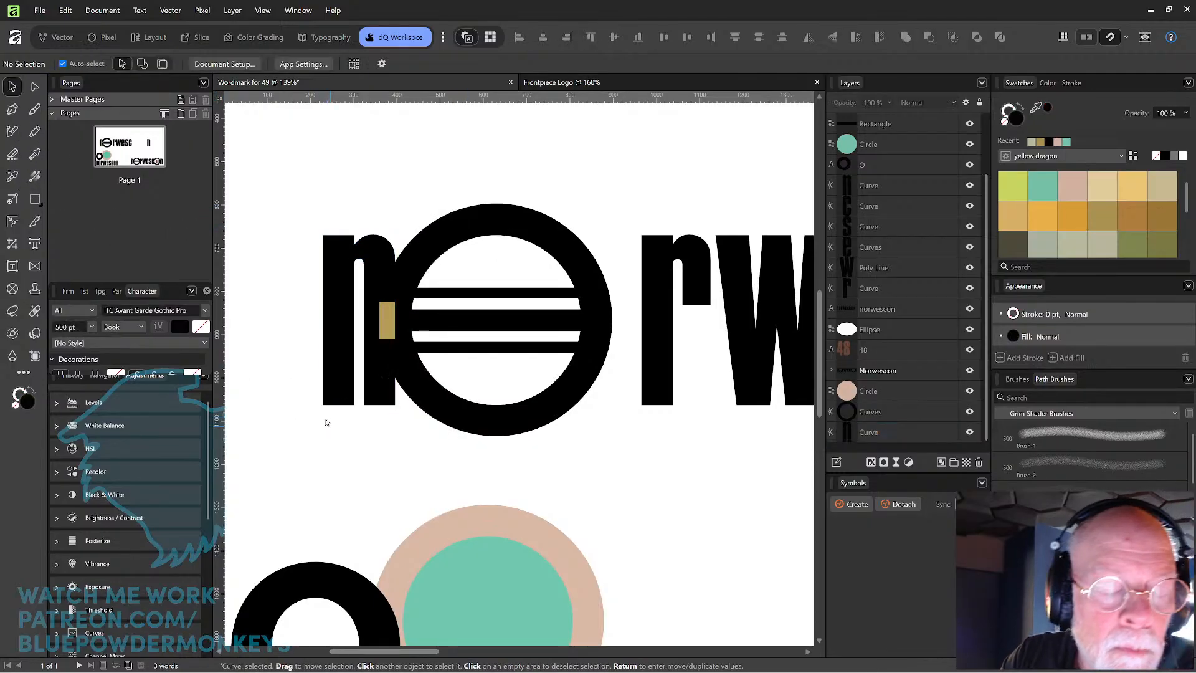
- Move the tan spacer rectangle off the first n to the empty area above the wordmark
left_click(385, 333)
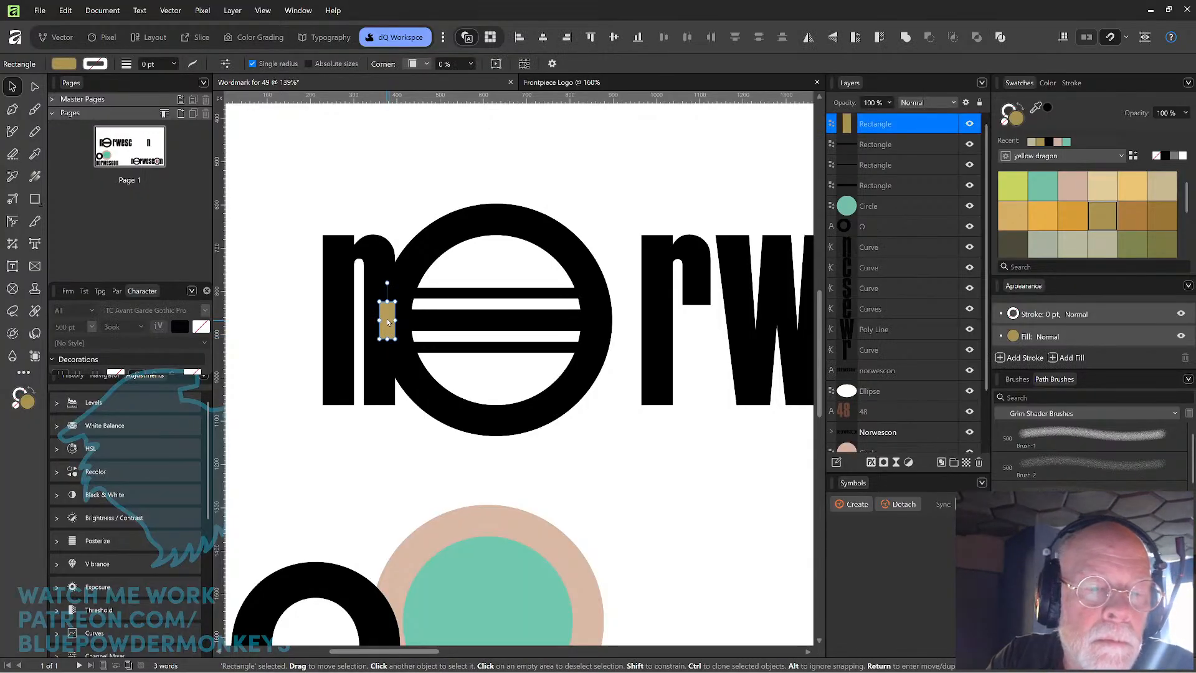
left_click_drag(387, 321, 387, 149)
left_click_drag(671, 459, 594, 468)
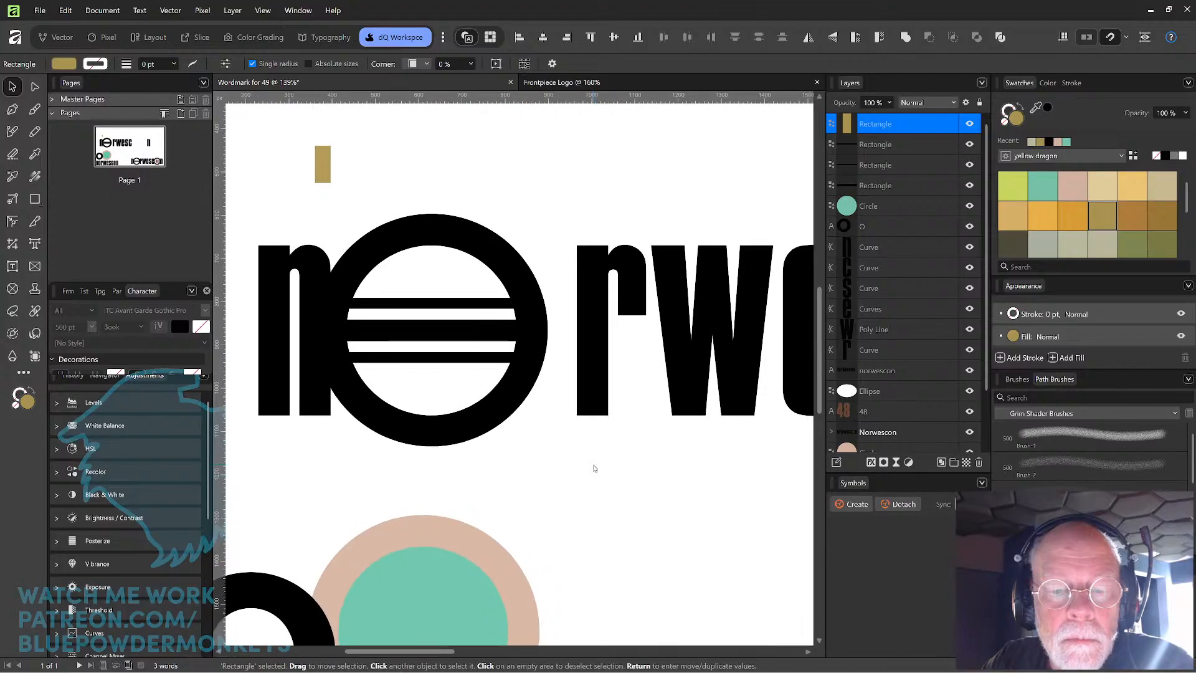
- Group the first ring with its three horizontal bars
scroll(593, 468, "down", 4)
left_click_drag(403, 386, 574, 473)
left_click_drag(513, 294, 549, 444)
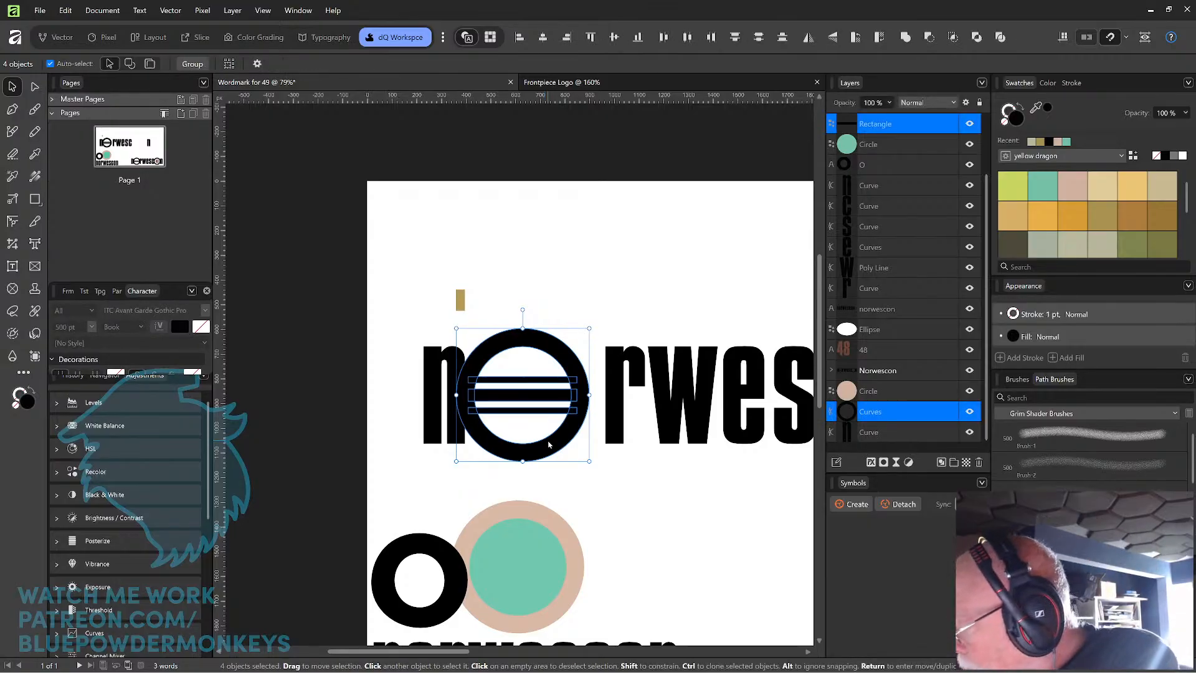
key("ctrl+g")
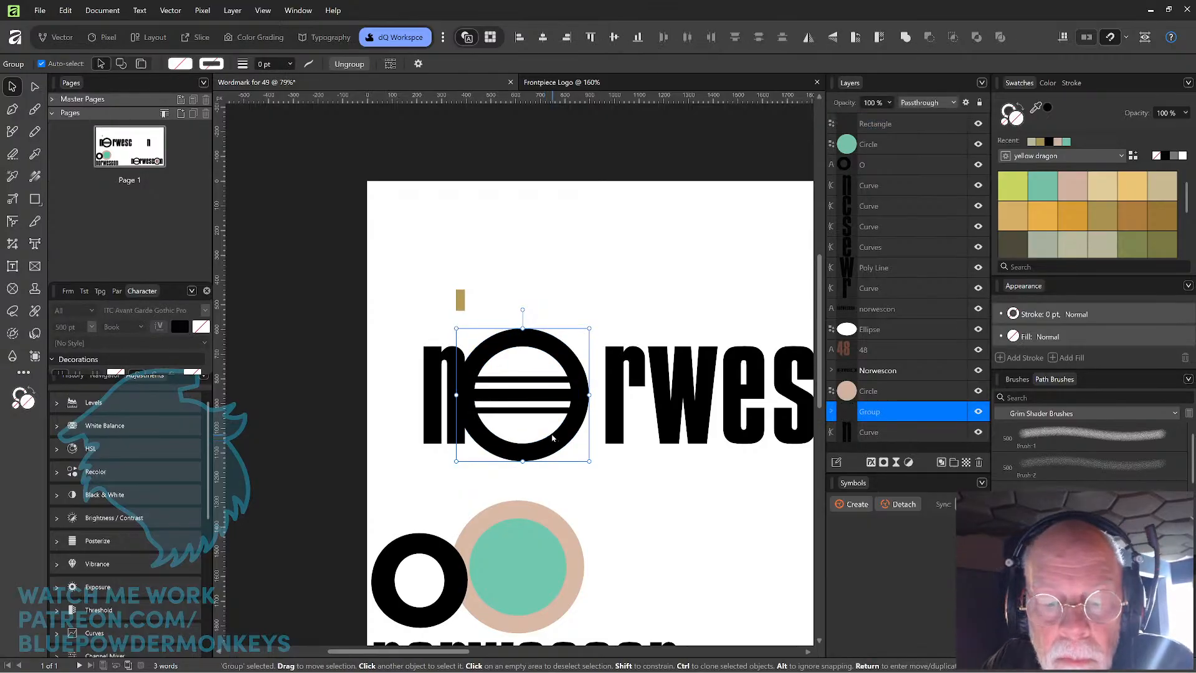
- Move the first n and the striped O group together toward the r
left_click(427, 397, "shift")
left_click_drag(566, 429, 587, 428)
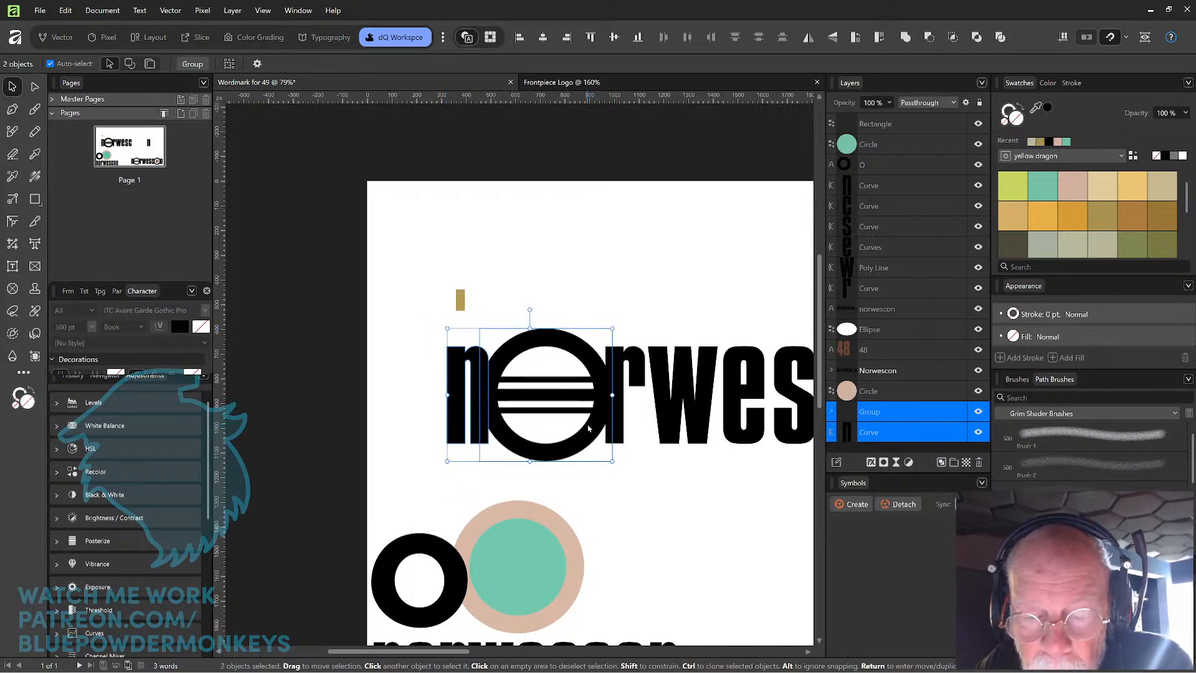
scroll(587, 428, "up", 4)
left_click_drag(461, 447, 422, 428)
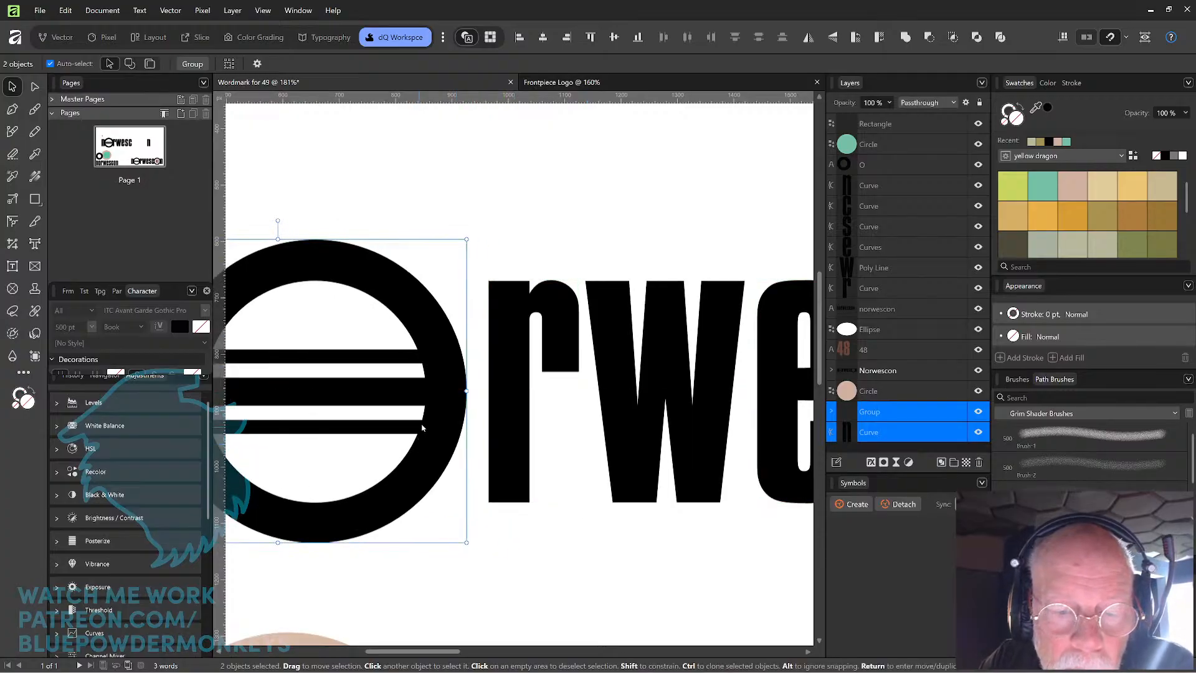
- Align the tan spacer with the r's left edge, and shift the n and striped O until the ring overlaps the r by the spacer's width
left_click_drag(545, 218, 655, 294)
left_click_drag(279, 248, 610, 470)
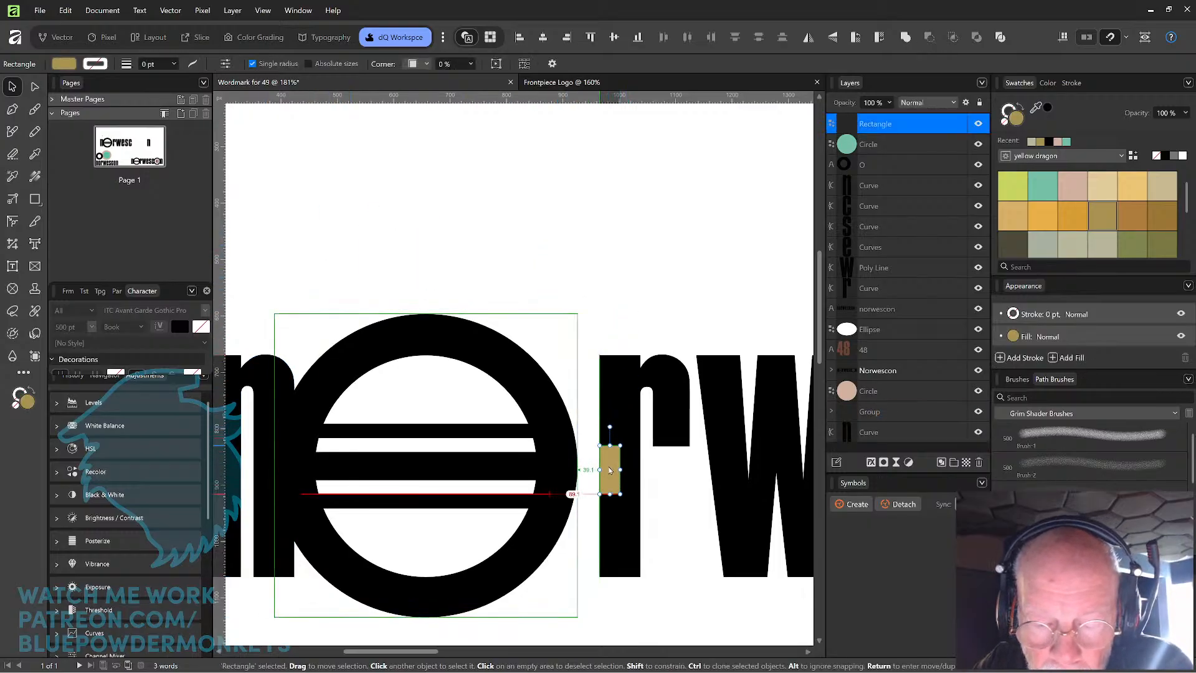
left_click(531, 500, "shift")
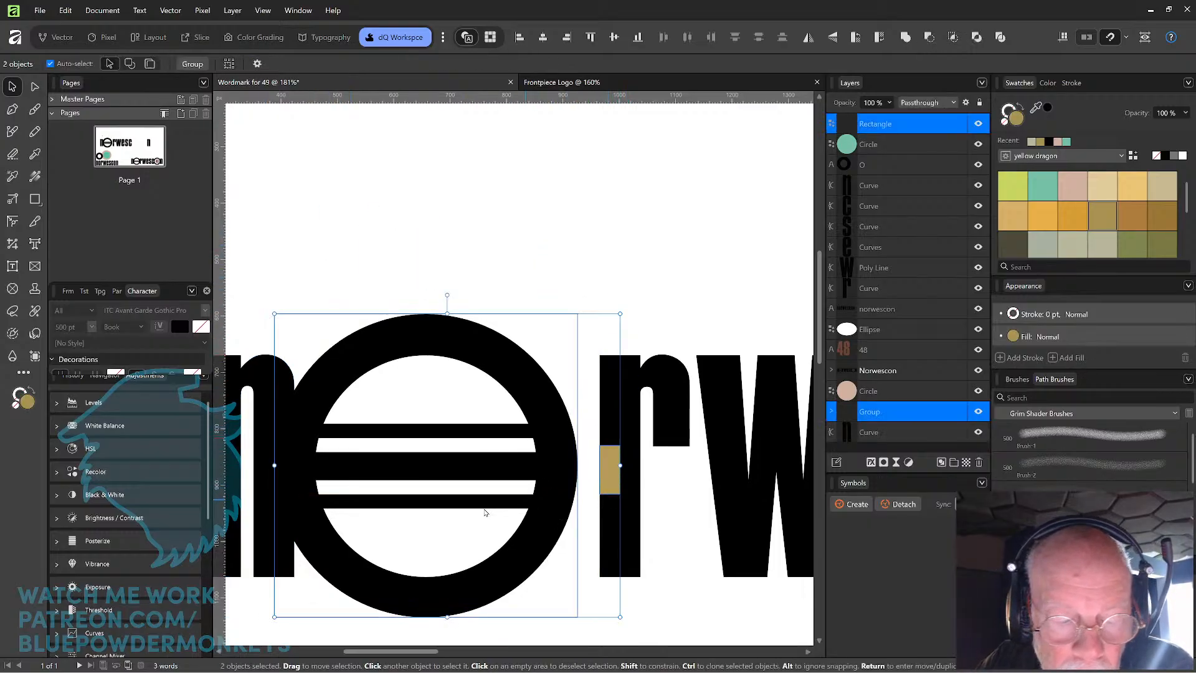
left_click(254, 509, "shift")
left_click_drag(549, 523, 588, 534)
key("ctrl+z")
left_click(604, 480, "shift")
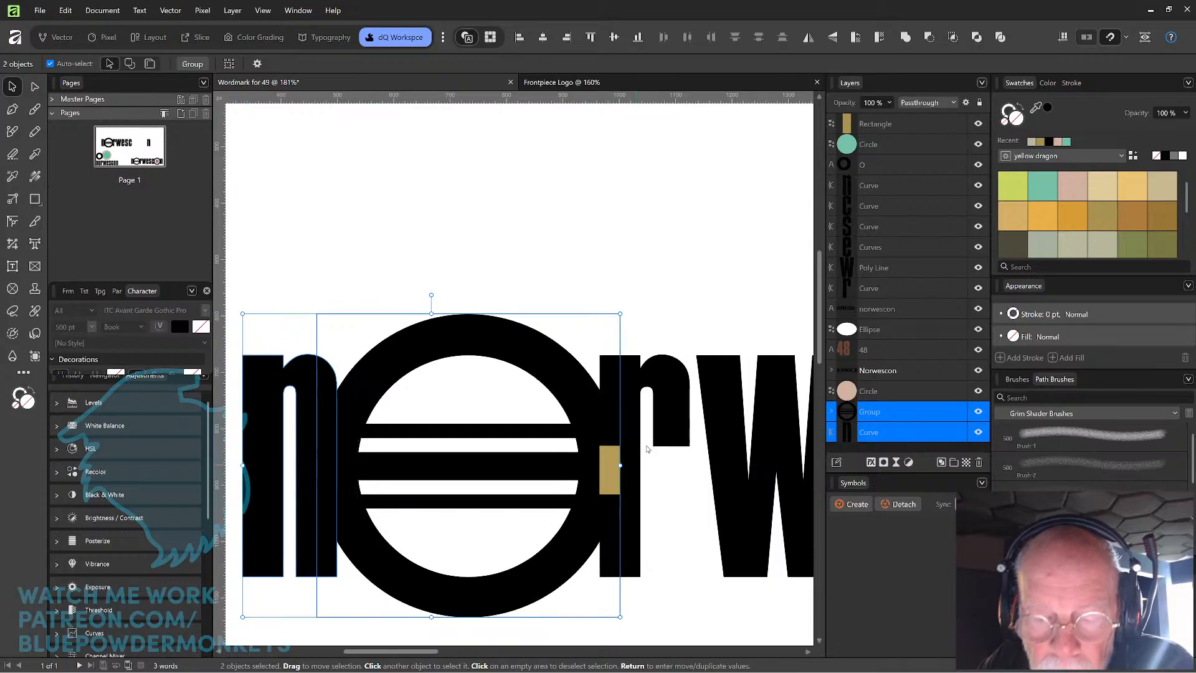
- Move the tan spacer from the overlap of ring and r to the empty area above the wordmark
scroll(647, 449, "down", 5, "ctrl")
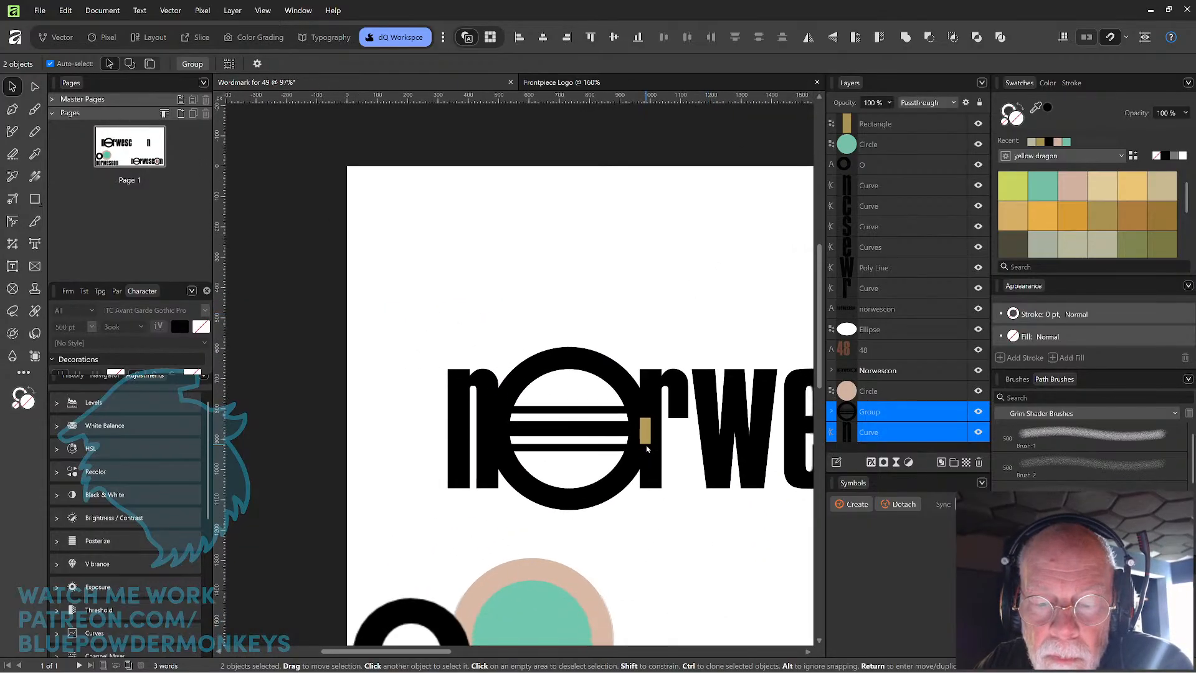
left_click_drag(683, 506, 504, 487)
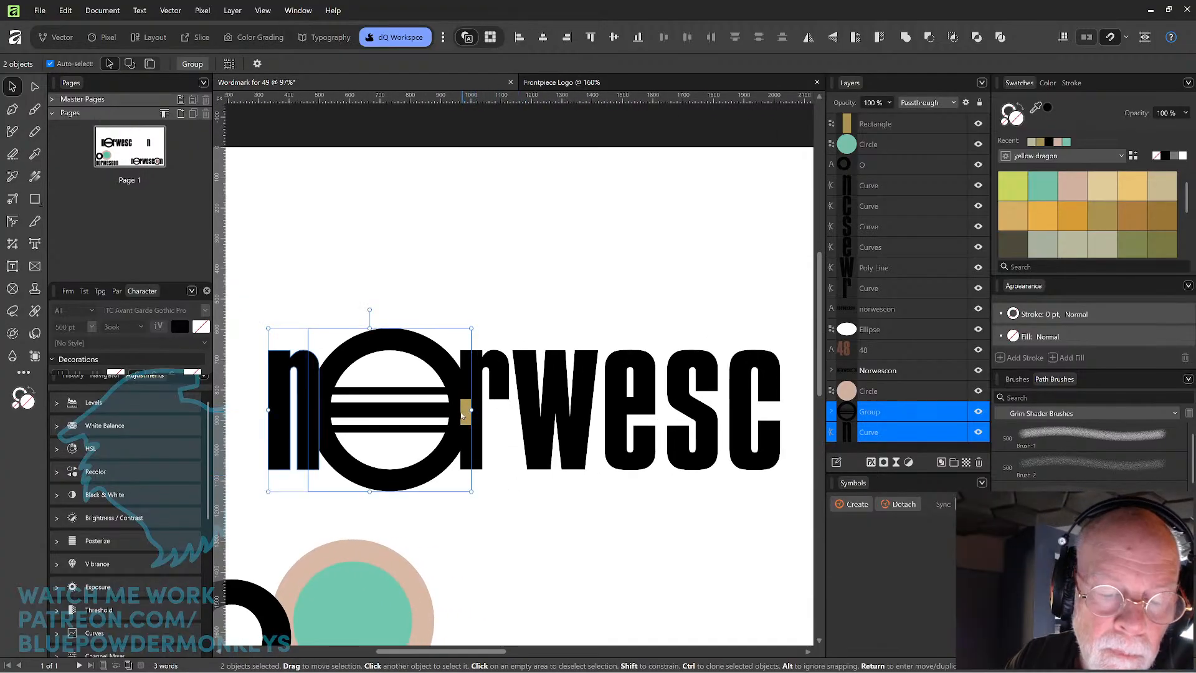
left_click(501, 300)
left_click_drag(465, 411, 485, 250)
left_click_drag(660, 491, 630, 494)
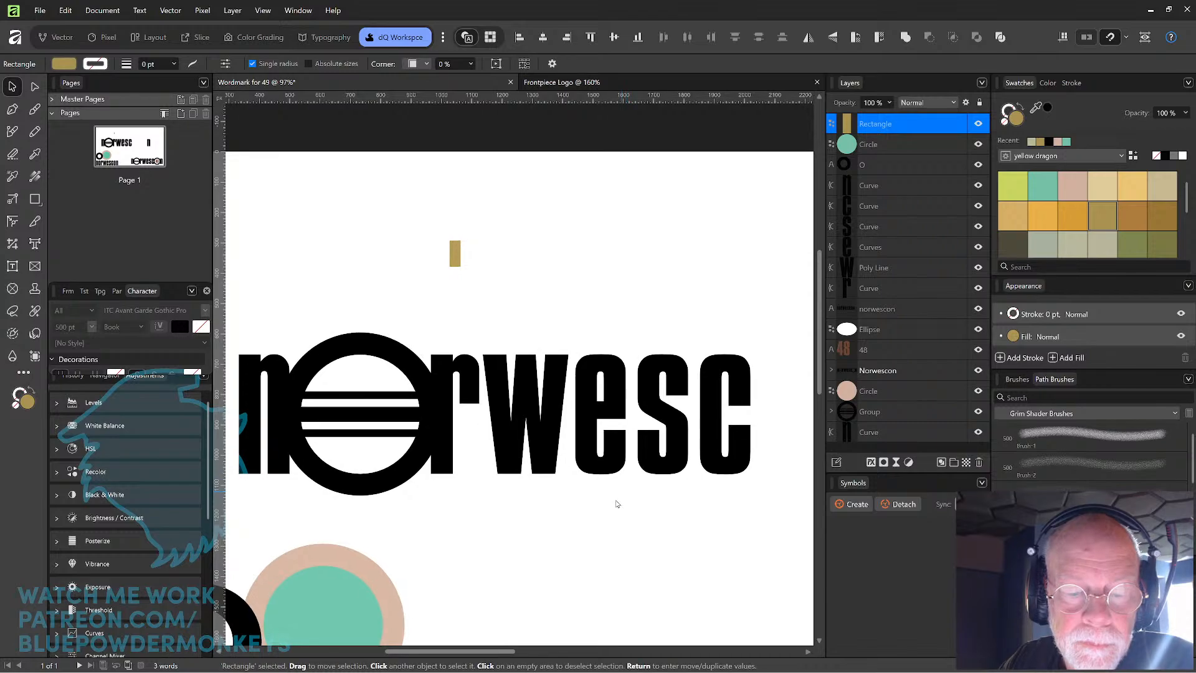
- Nudge the e horizontally to even out its gaps to the w and the s
scroll(602, 512, "down", 3)
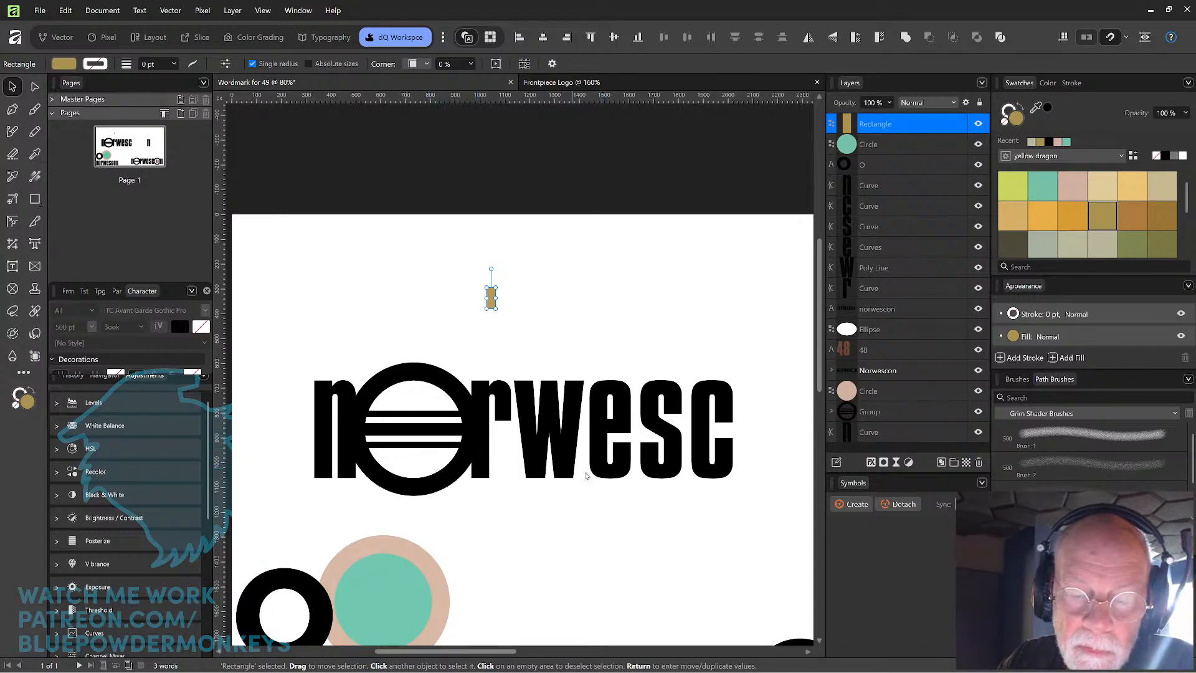
scroll(561, 479, "right", 2)
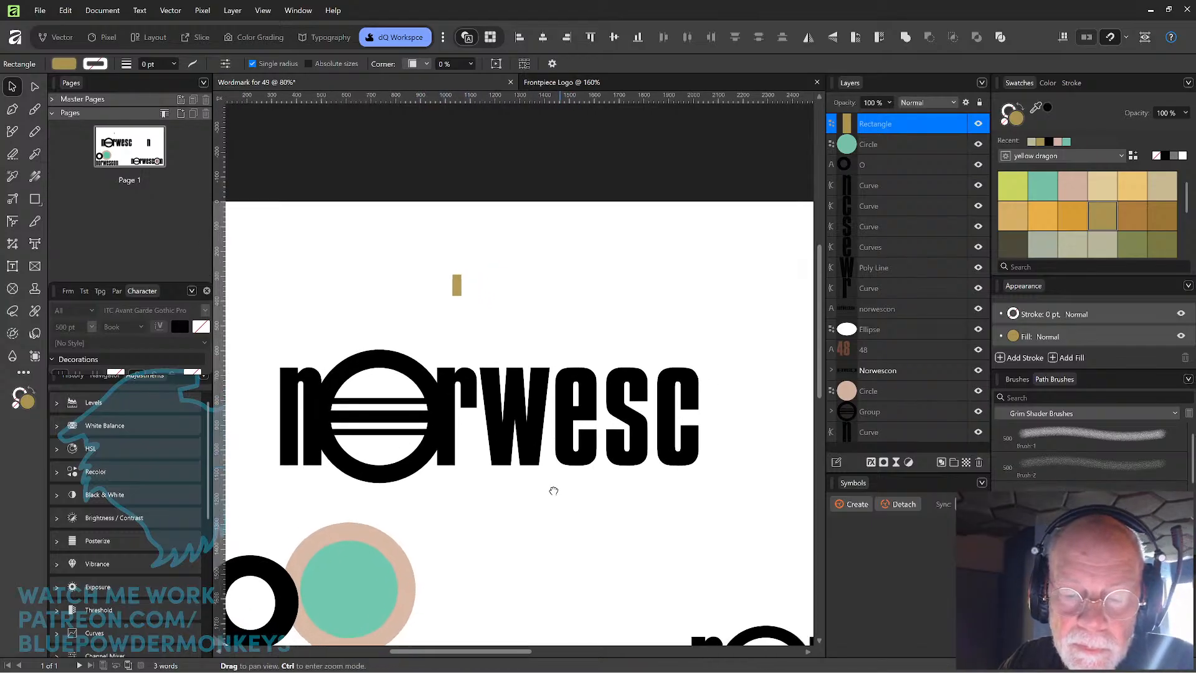
left_click(558, 450, "shift")
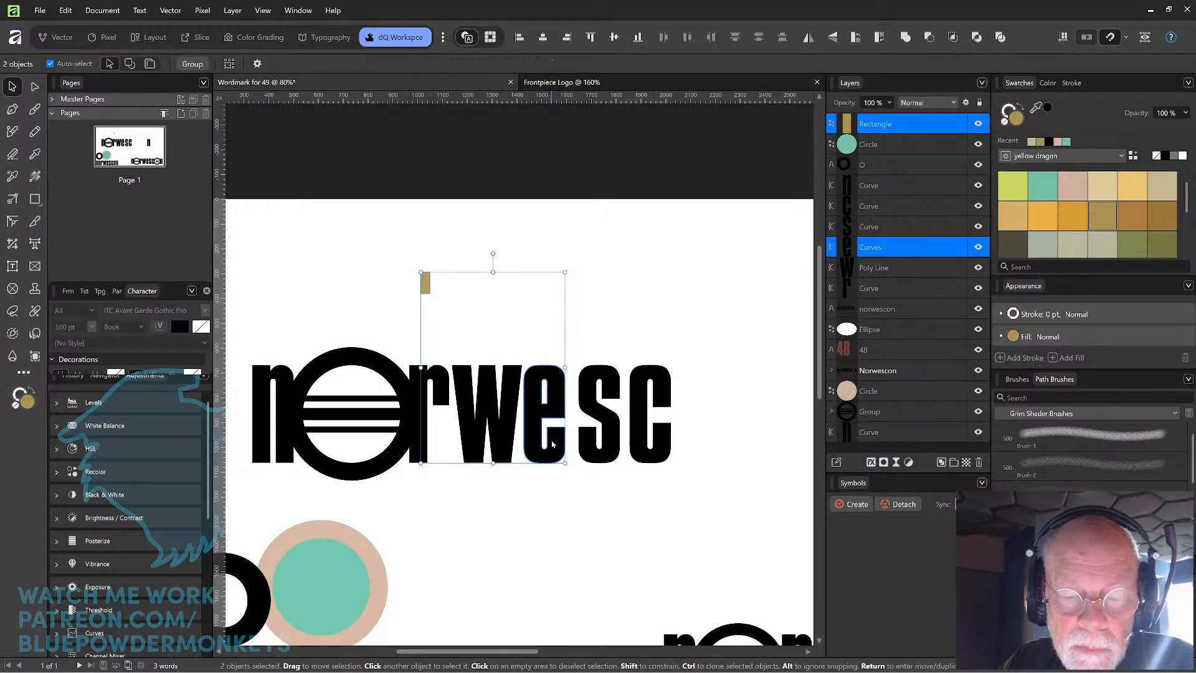
key("shift+Right")
left_click(627, 316)
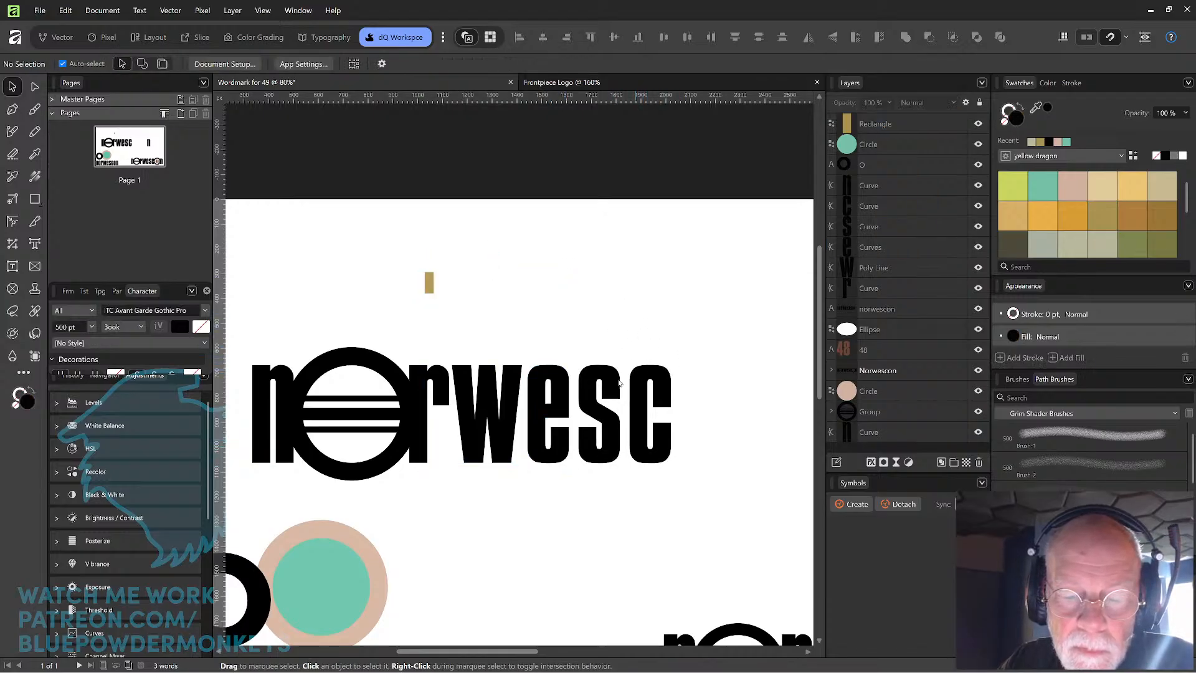
left_click(551, 410)
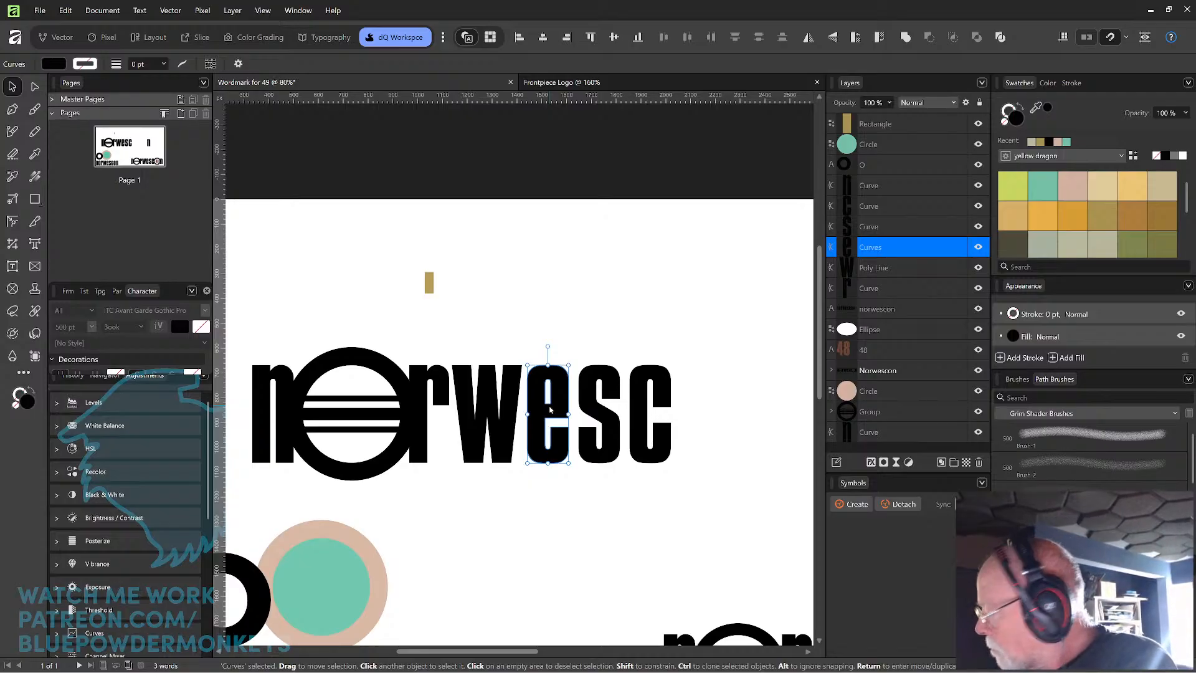
key("Left")
key("Left")
key("Left")
key("Left")
key("Left")
key("Left")
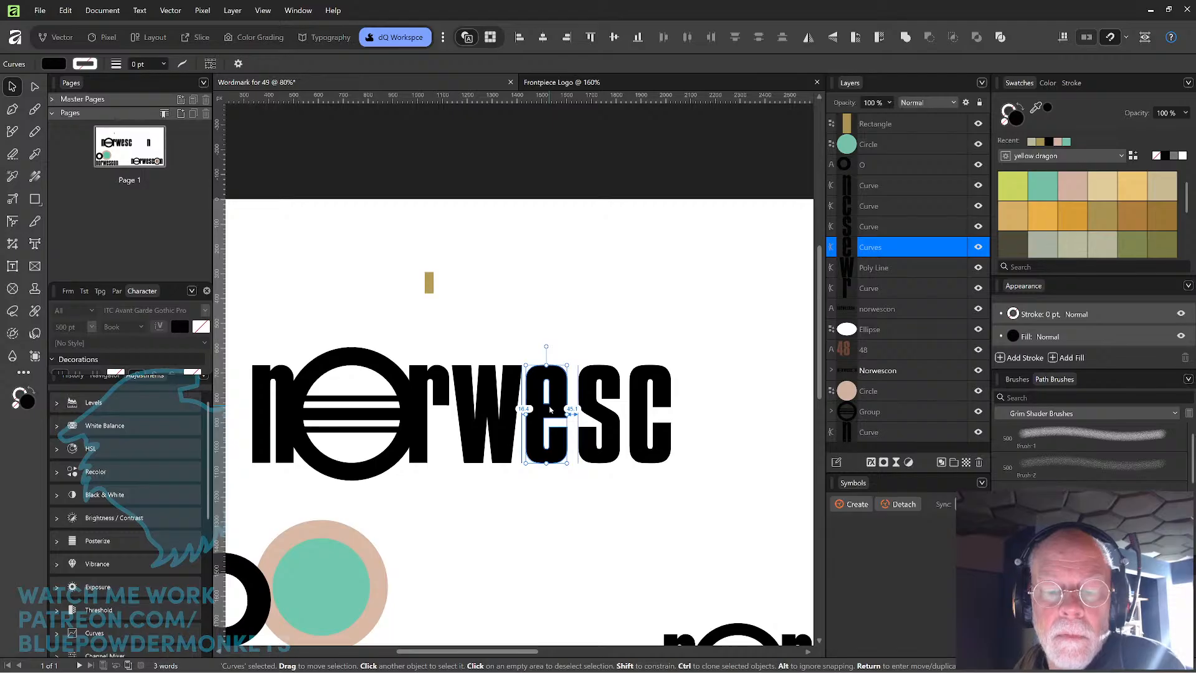
- Nudge the s and c together toward the e to tighten the letter spacing
left_click_drag(668, 475, 592, 418)
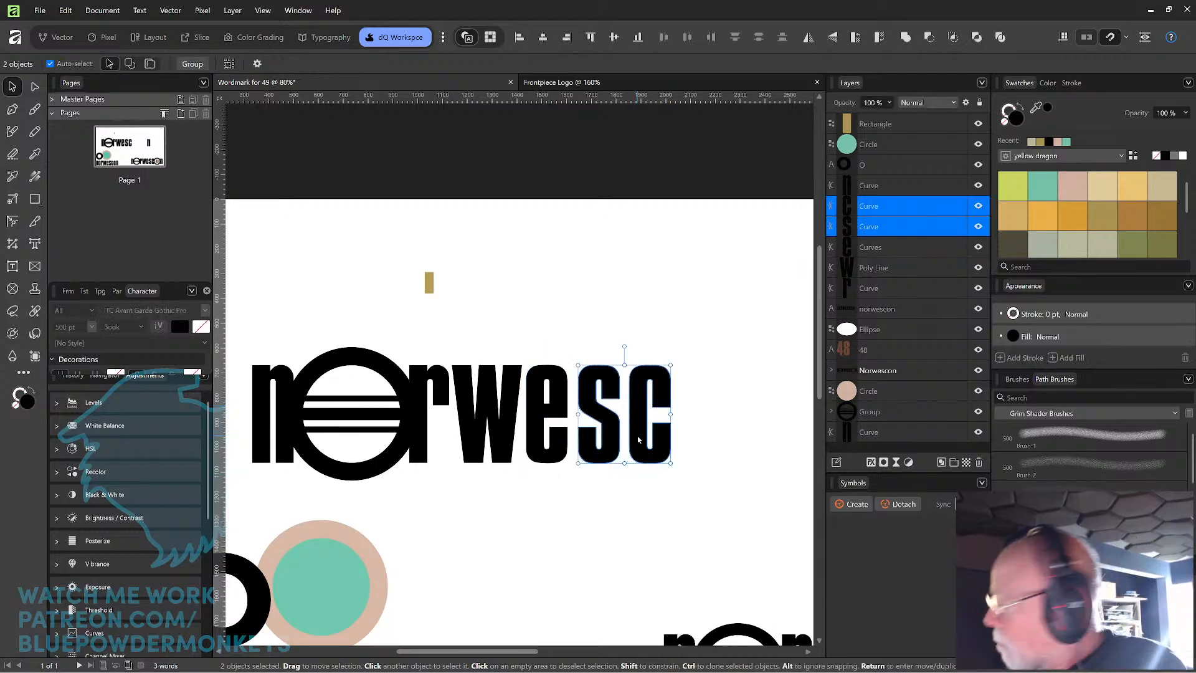
key("shift+Left")
key("shift+Left")
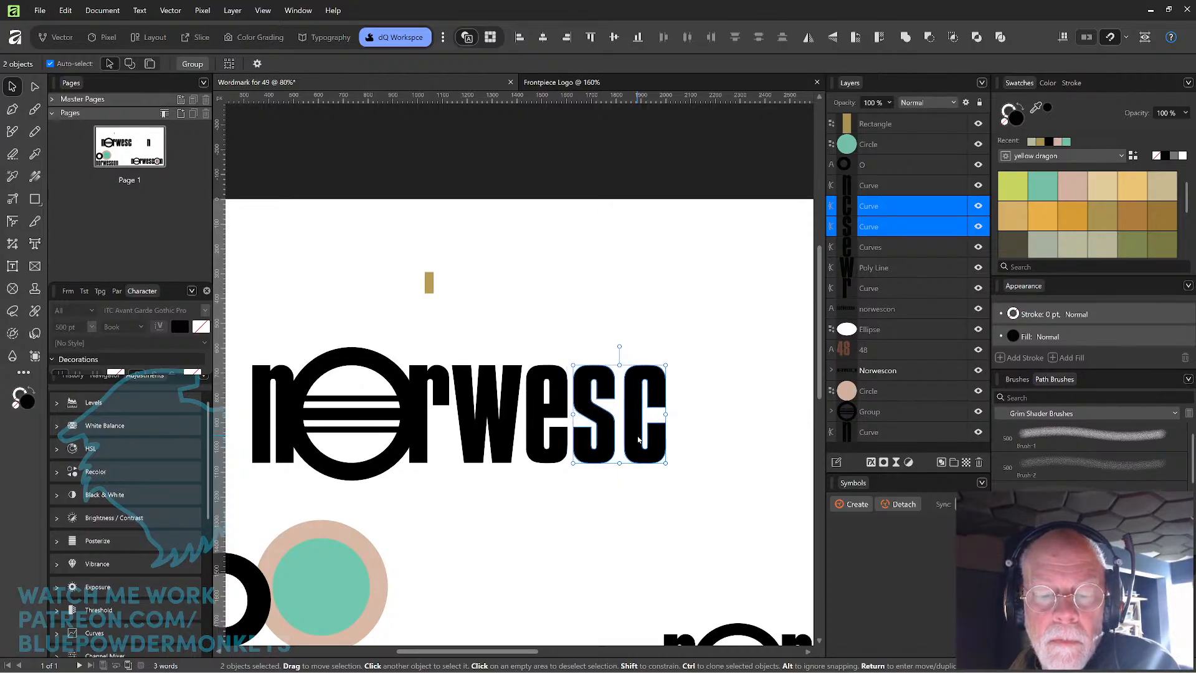
key("Right")
key("Right")
key("Right")
key("Right")
- Nudge the c closer to the s so its gap matches the other letters
left_click_drag(714, 488, 650, 353)
key("shift+Left")
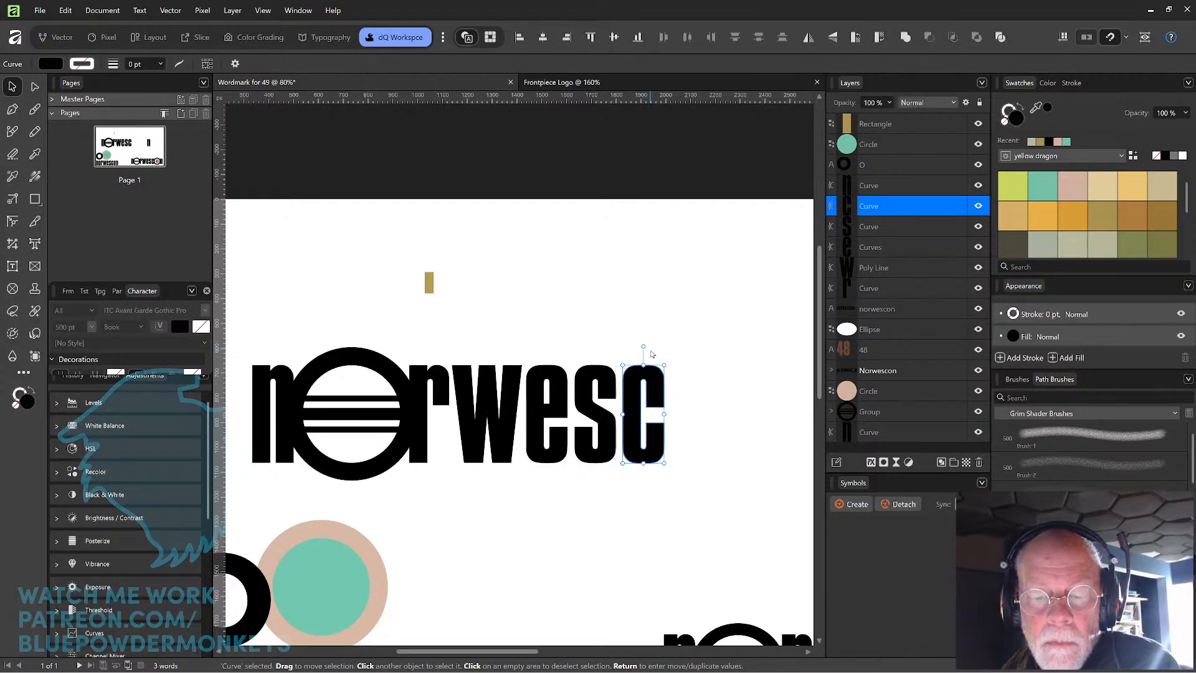
left_click(702, 470)
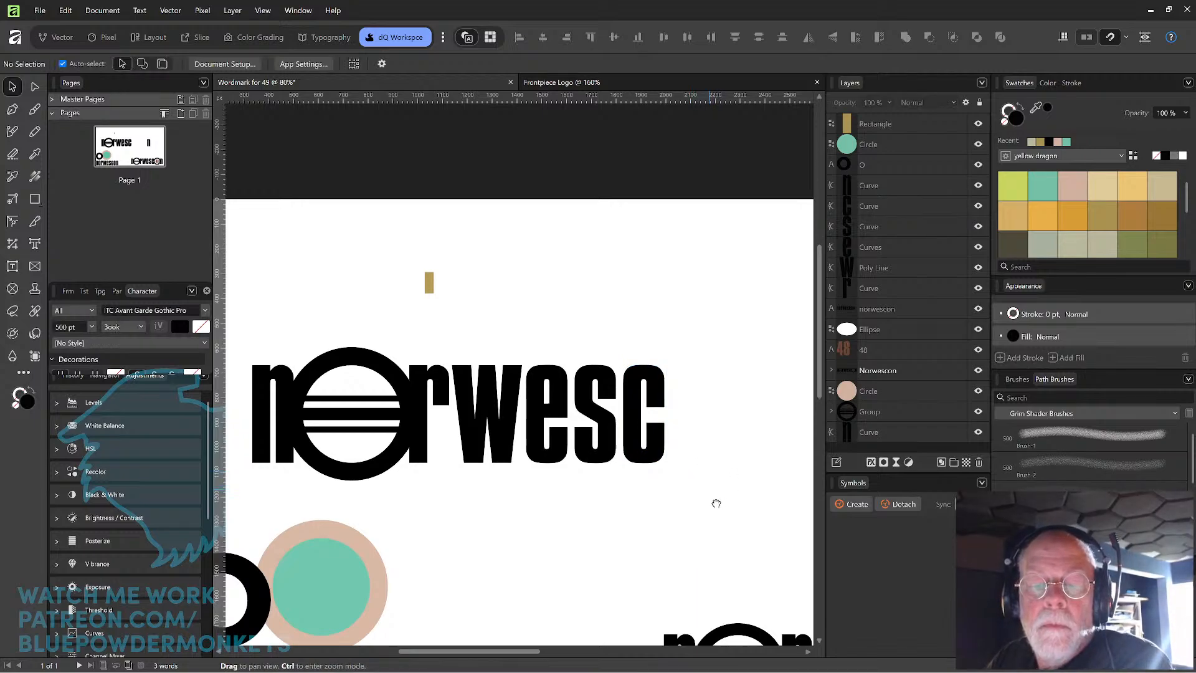
- Bring the final n closer to the wordmark and place a copy of the striped O group between it and the c
scroll(713, 502, "right", 5)
left_click_drag(748, 416, 675, 416)
left_click_drag(565, 505, 712, 493)
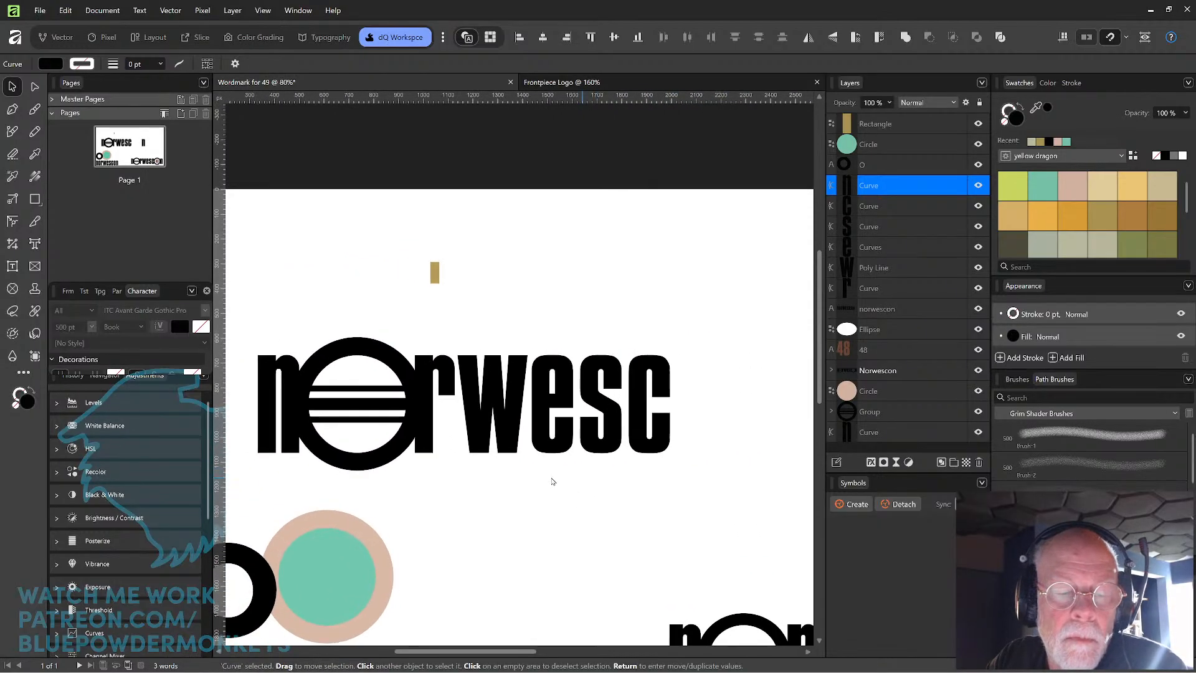
left_click_drag(393, 448, 764, 463)
left_click_drag(767, 515, 612, 486)
left_click_drag(700, 408, 671, 407)
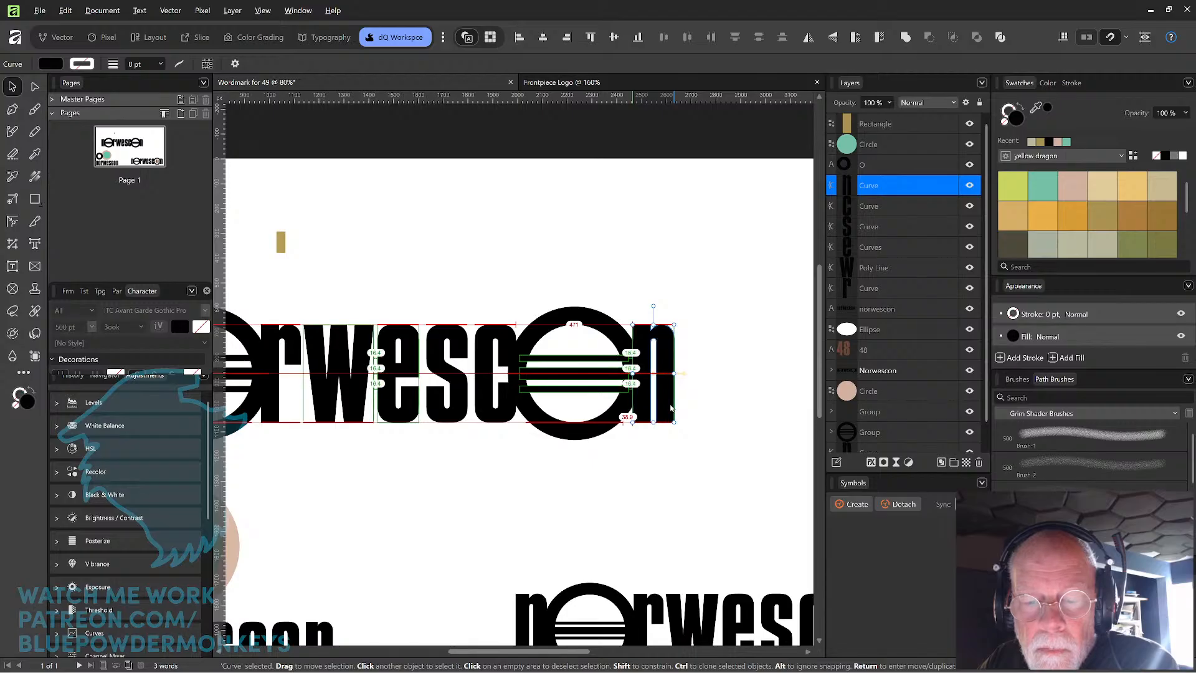
left_click_drag(671, 407, 672, 407)
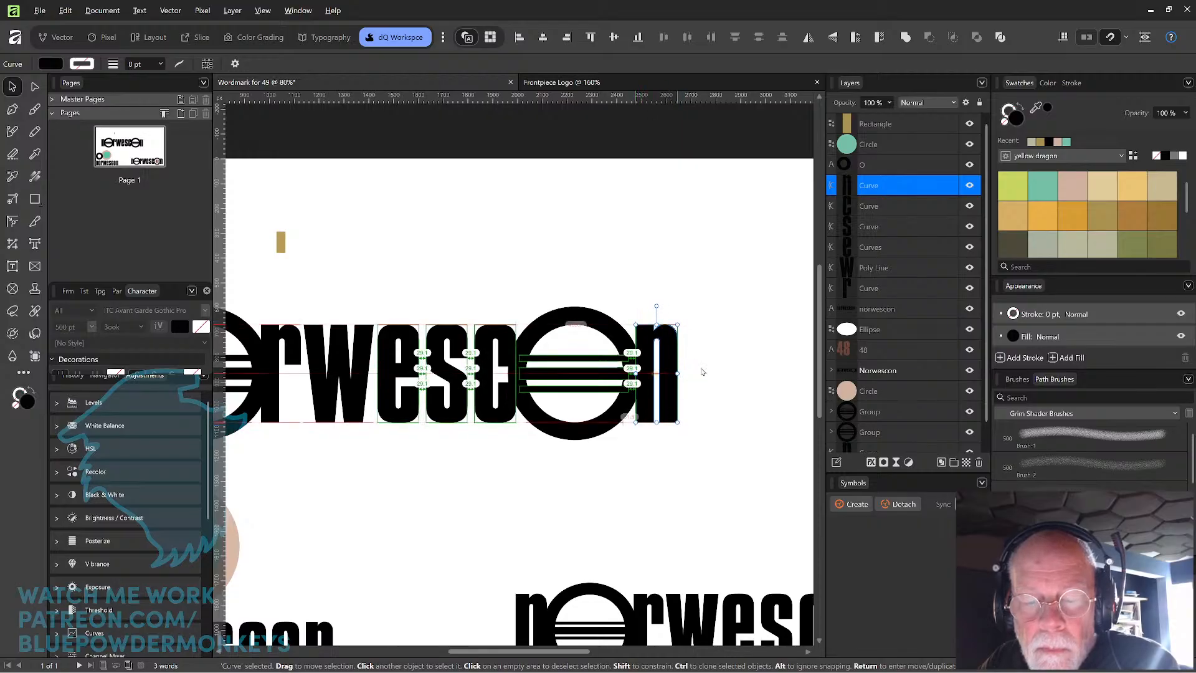
key("ctrl+z")
key("ctrl+z")
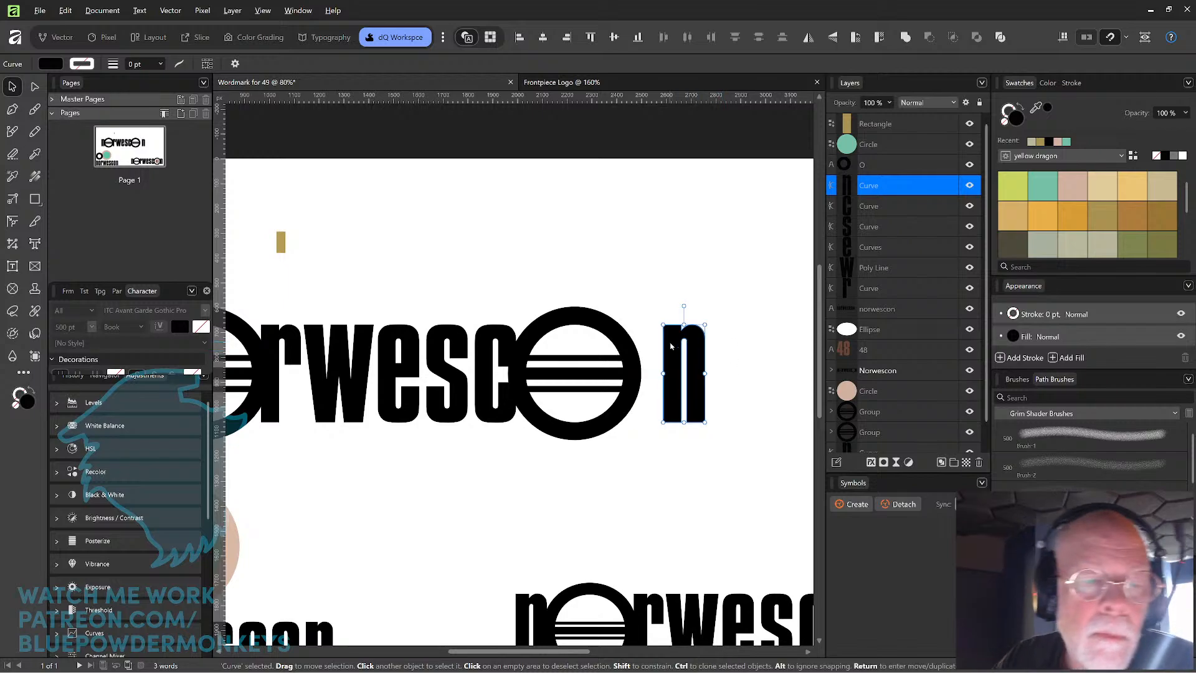
- Move the tan spacer onto the second ring's left side, with its left edge against the c's right edge
left_click_drag(281, 243, 639, 372)
scroll(639, 371, "up", 4)
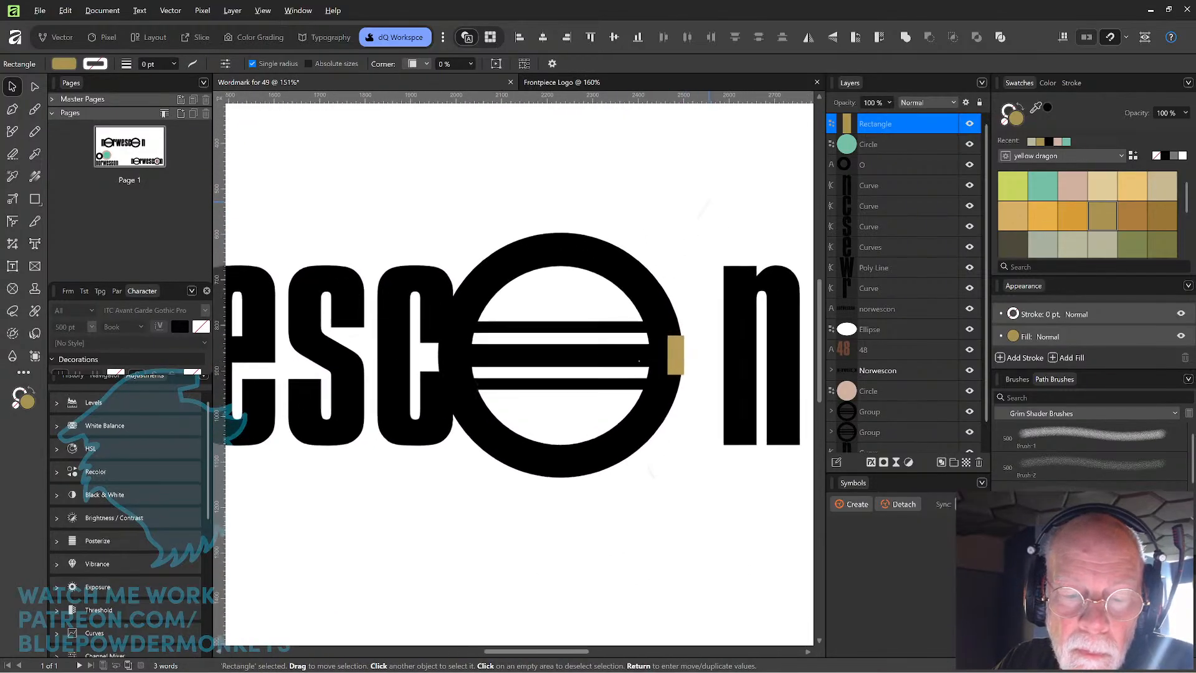
scroll(675, 361, "up", 3)
left_click_drag(676, 364, 376, 364)
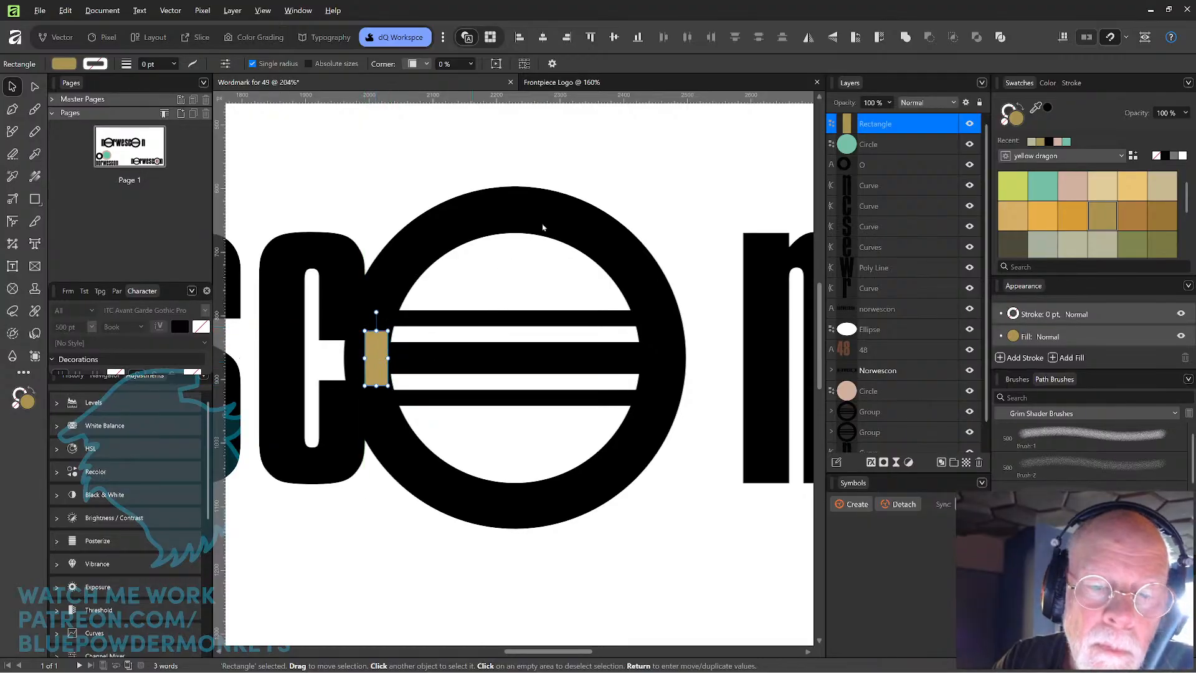
- Place the tan spacer just inside the c's right end and shift the second striped O to overlap the c by the spacer's width
left_click(523, 329)
left_click_drag(565, 329, 581, 329)
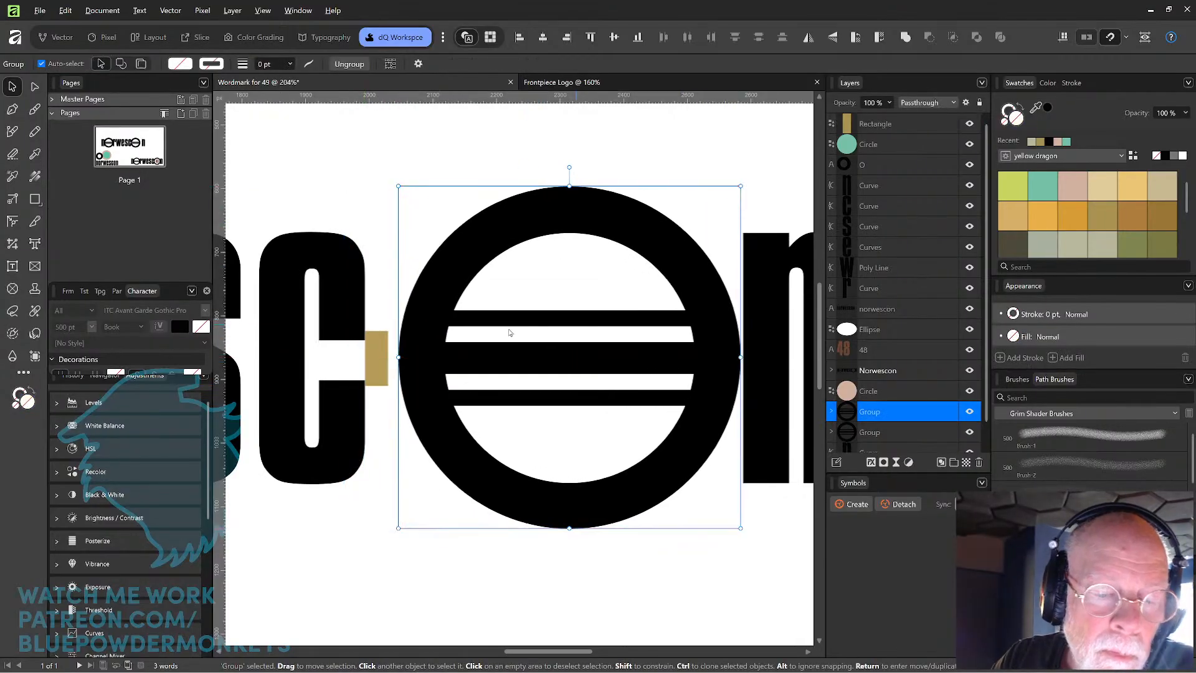
left_click_drag(376, 375, 357, 375)
left_click_drag(542, 372, 484, 370)
left_click(703, 210)
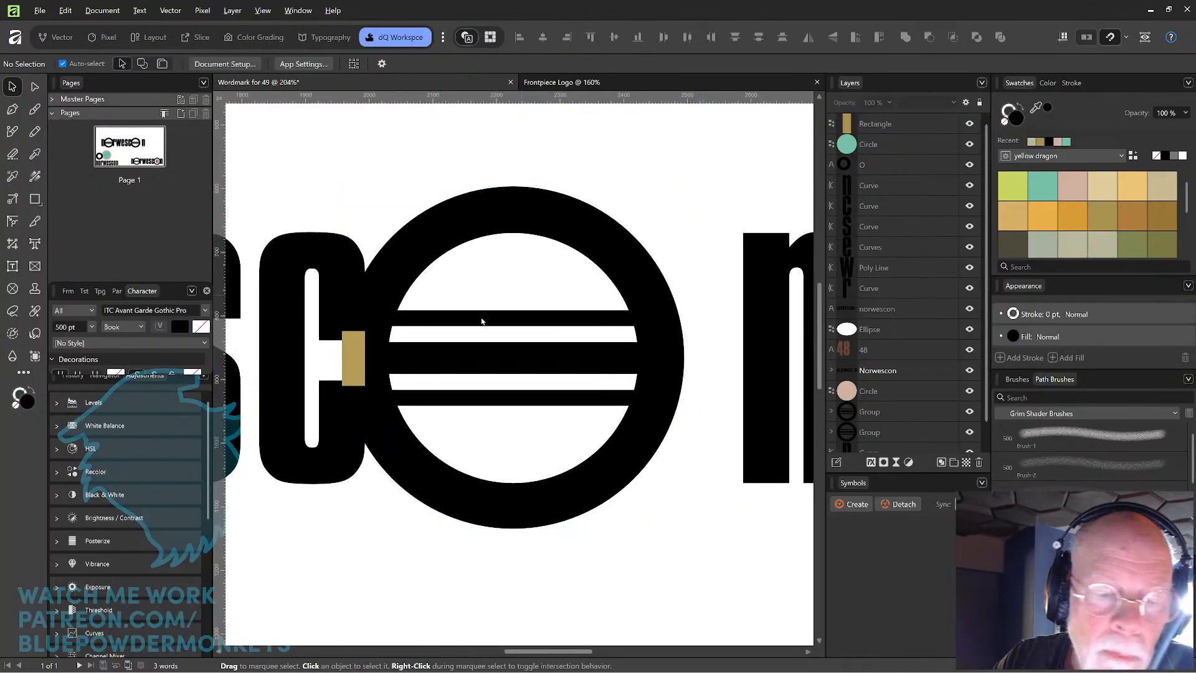
- Overlap the final n with the second O's right edge by the spacer's width, and park the spacer above the wordmark
left_click_drag(356, 367, 671, 370)
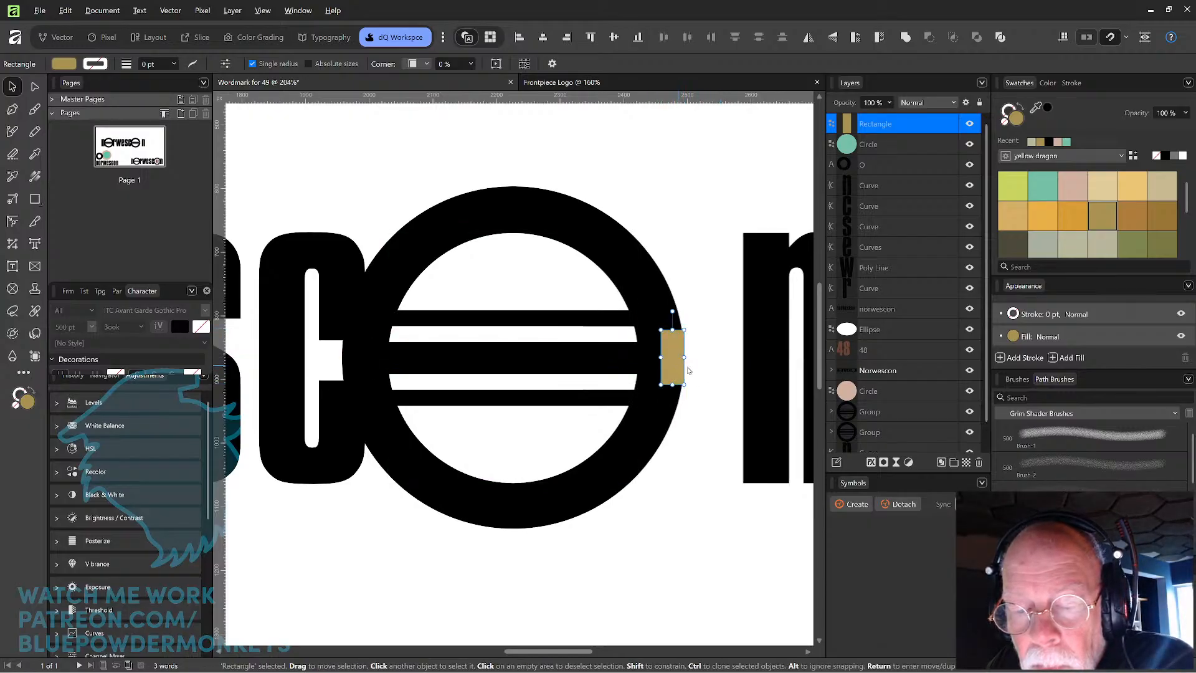
left_click(754, 372, "shift")
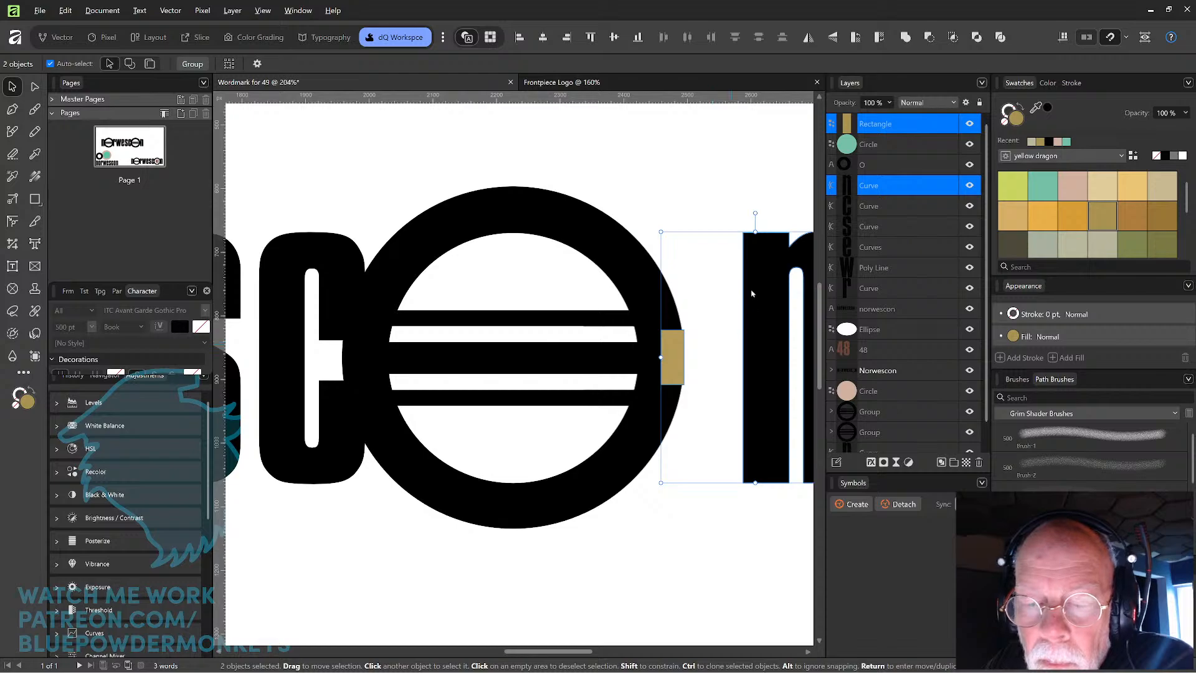
left_click(762, 208)
left_click_drag(761, 329, 683, 339)
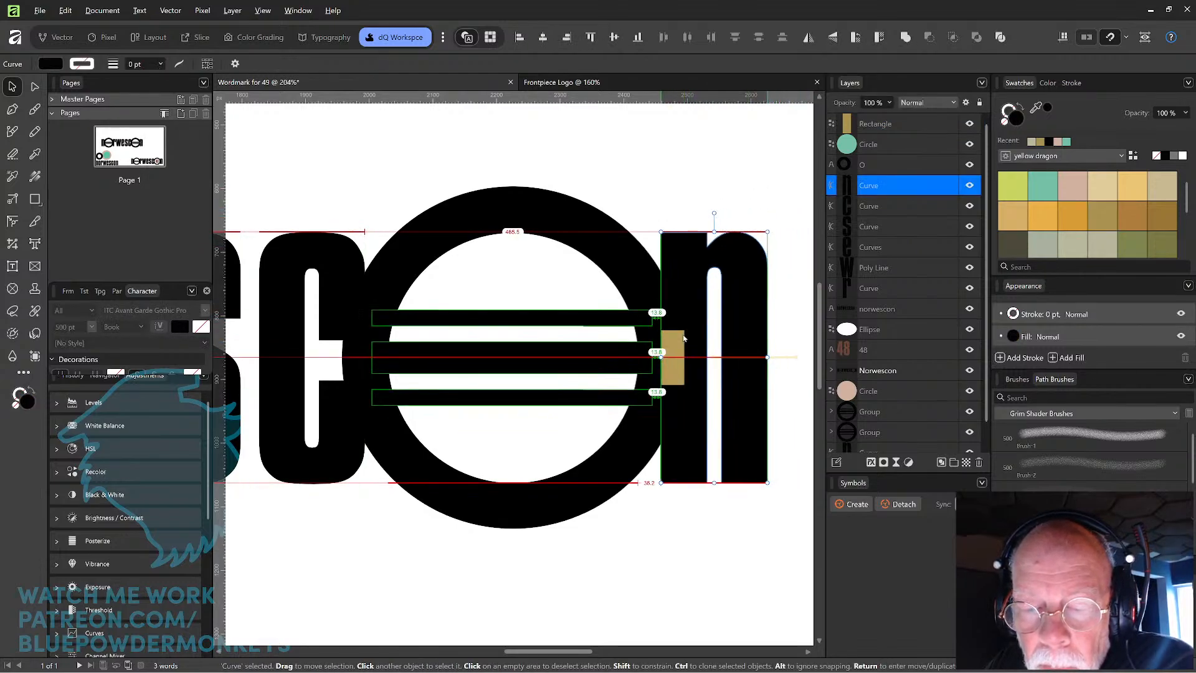
key("ctrl+d")
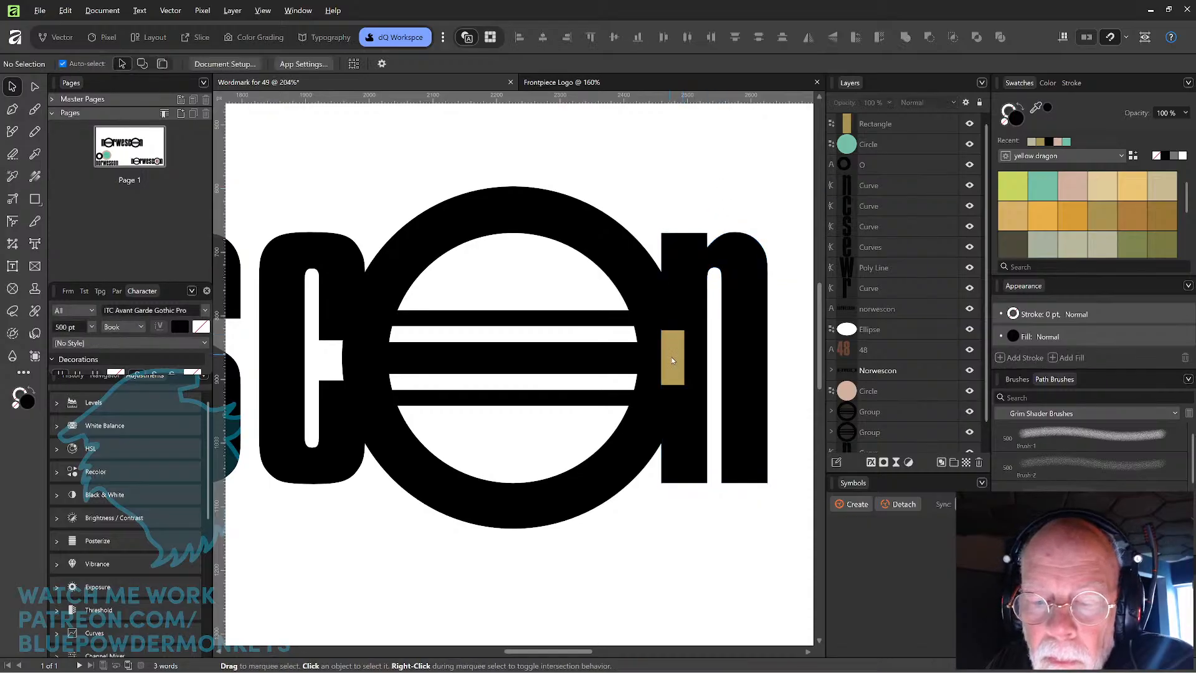
left_click(672, 357)
left_click_drag(672, 364, 673, 165)
- Ungroup the second striped O and delete its three stripes, leaving a plain ring
left_click(627, 277)
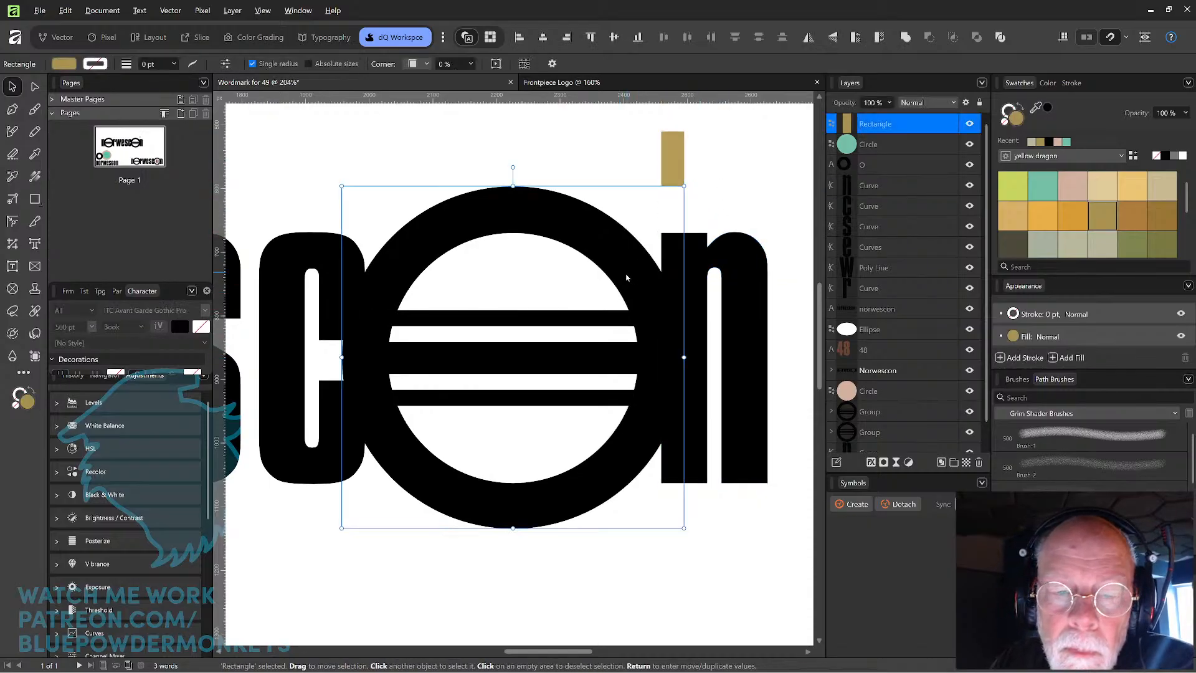
key("ctrl+shift+g")
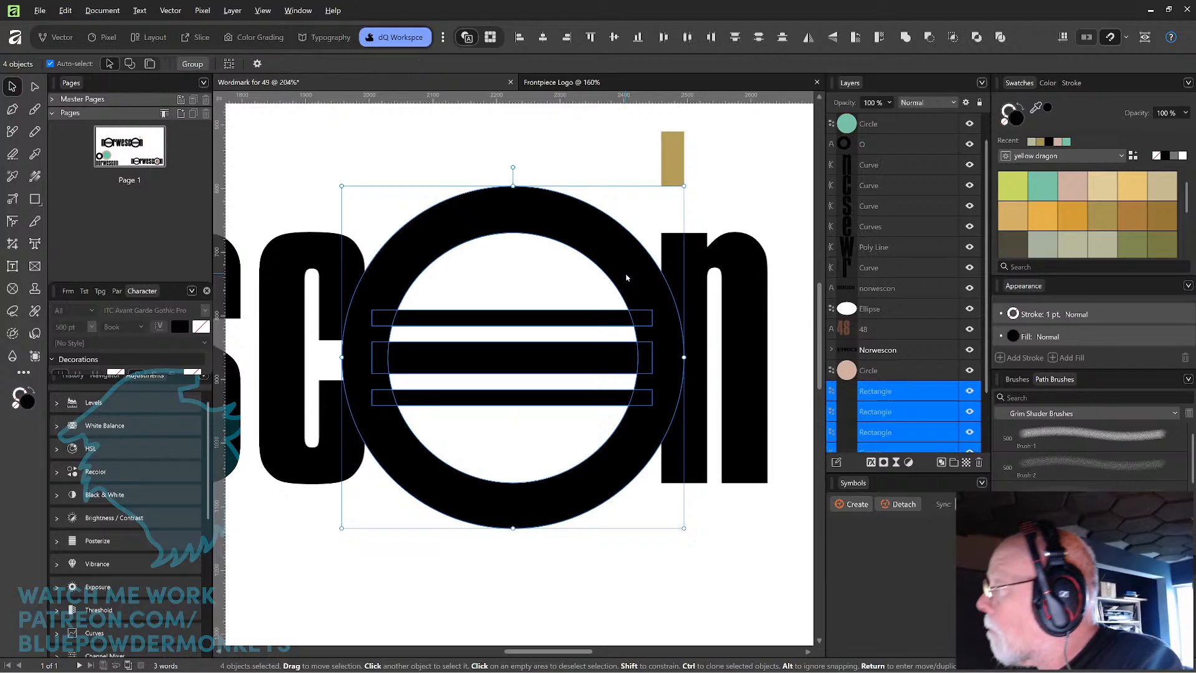
left_click(561, 401)
left_click(569, 364, "shift")
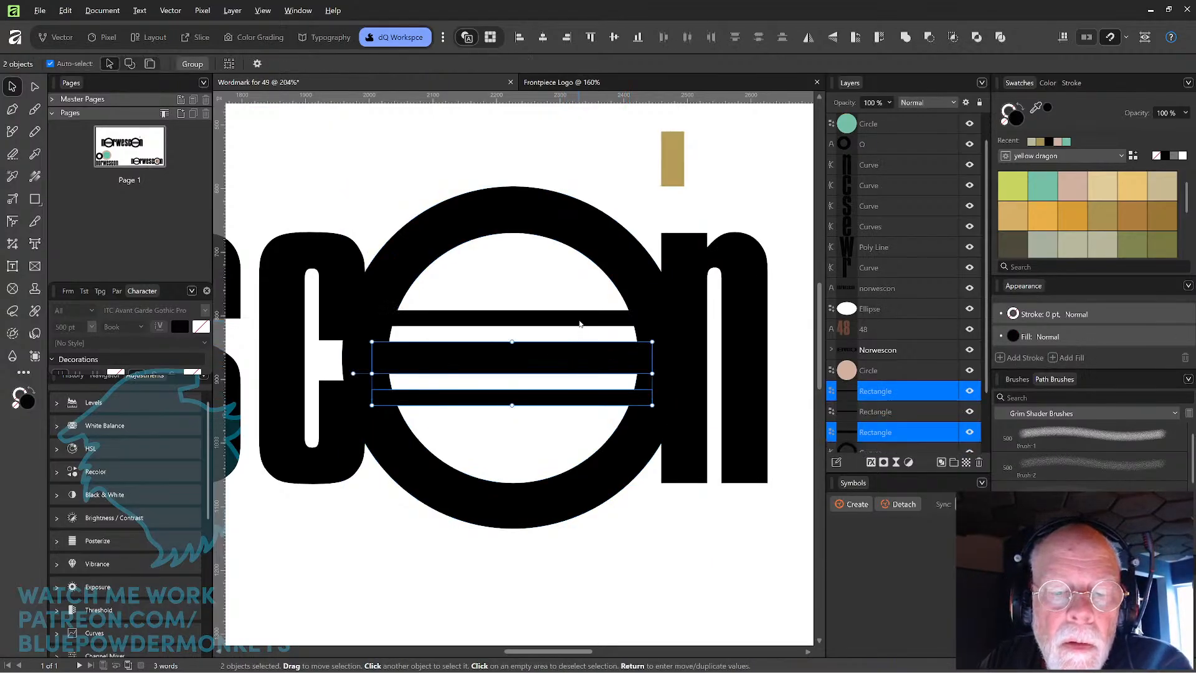
left_click(580, 321, "shift")
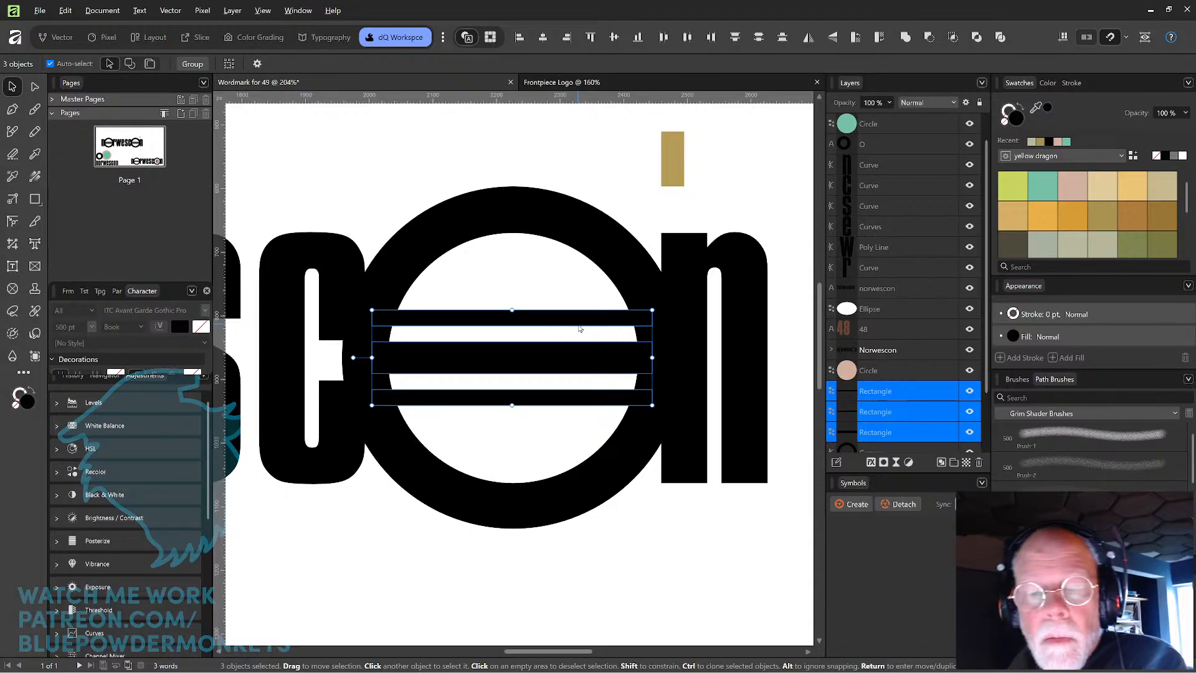
key("Delete")
- Ungroup the first striped O and move its three stripes out above the wordmark
key("ctrl+1")
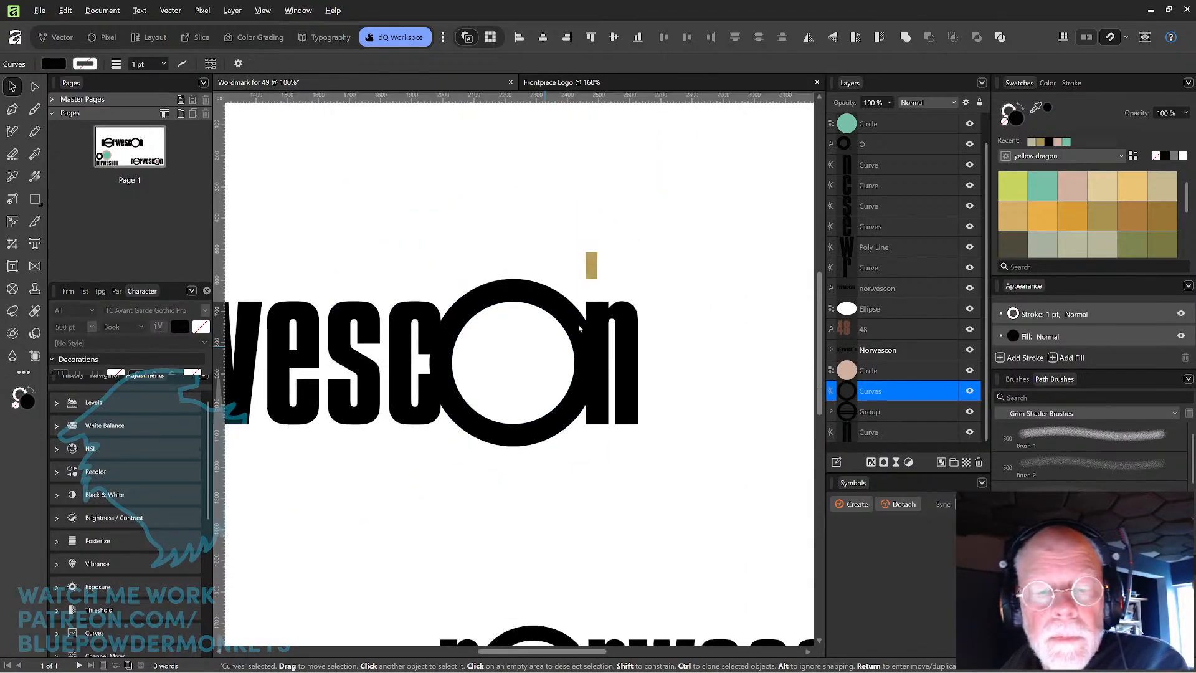
key("ctrl+minus")
scroll(580, 328, "left", 4)
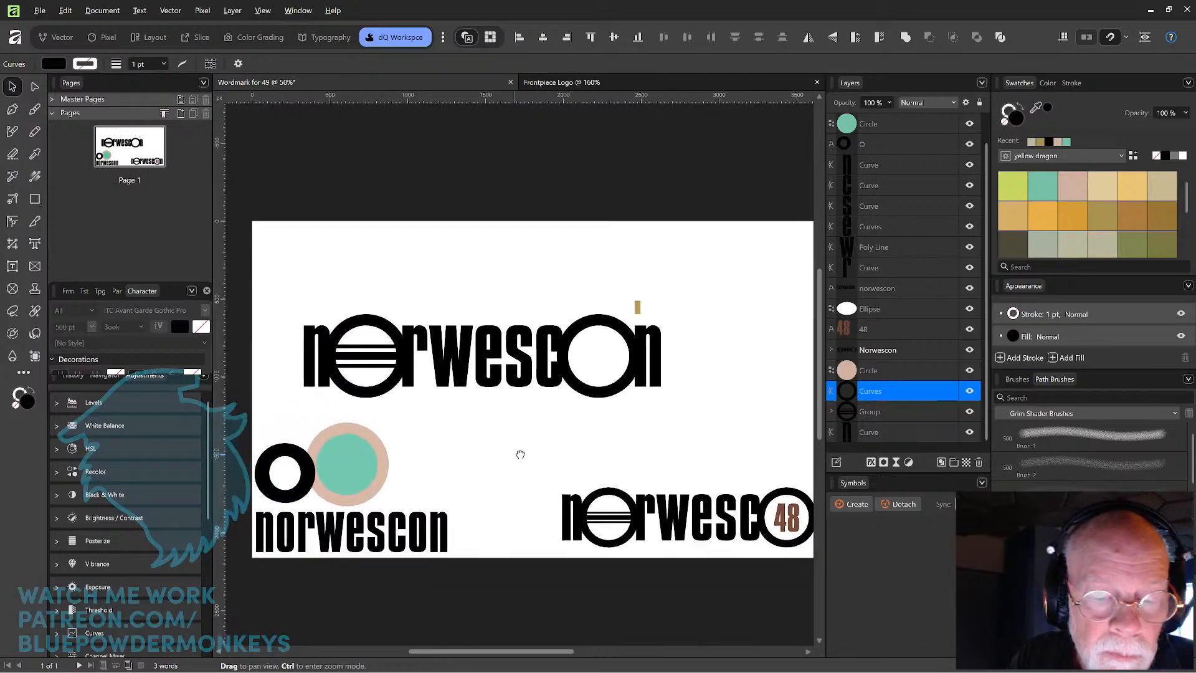
left_click(407, 369)
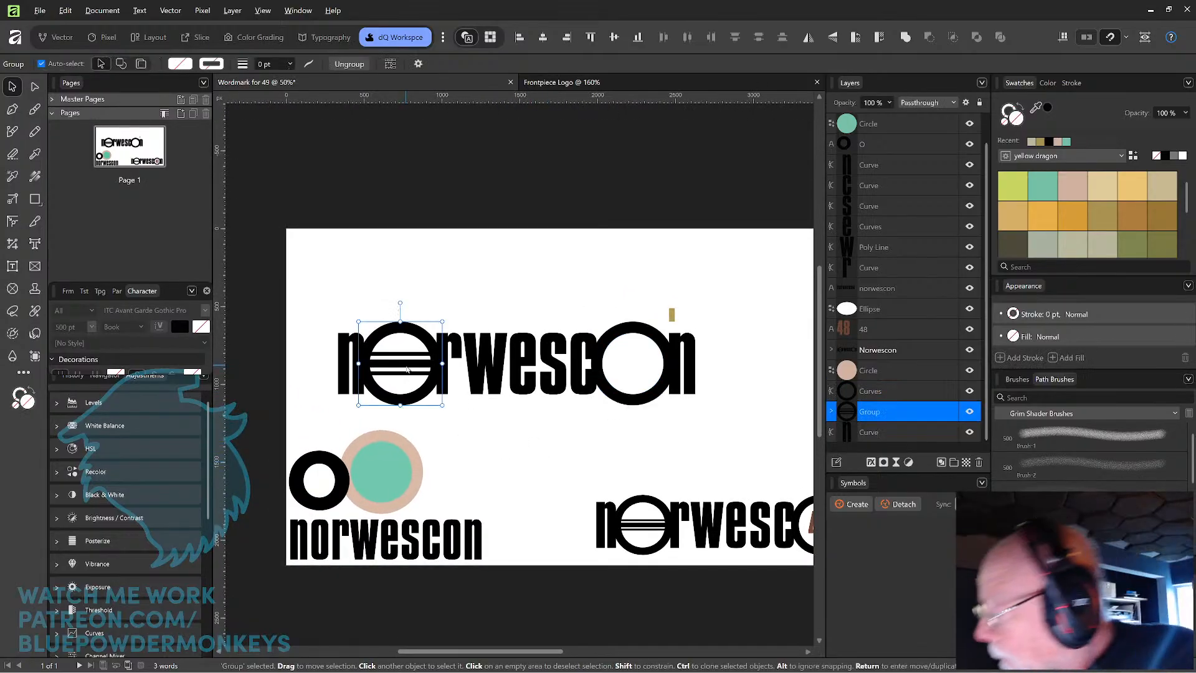
key("ctrl+shift+g")
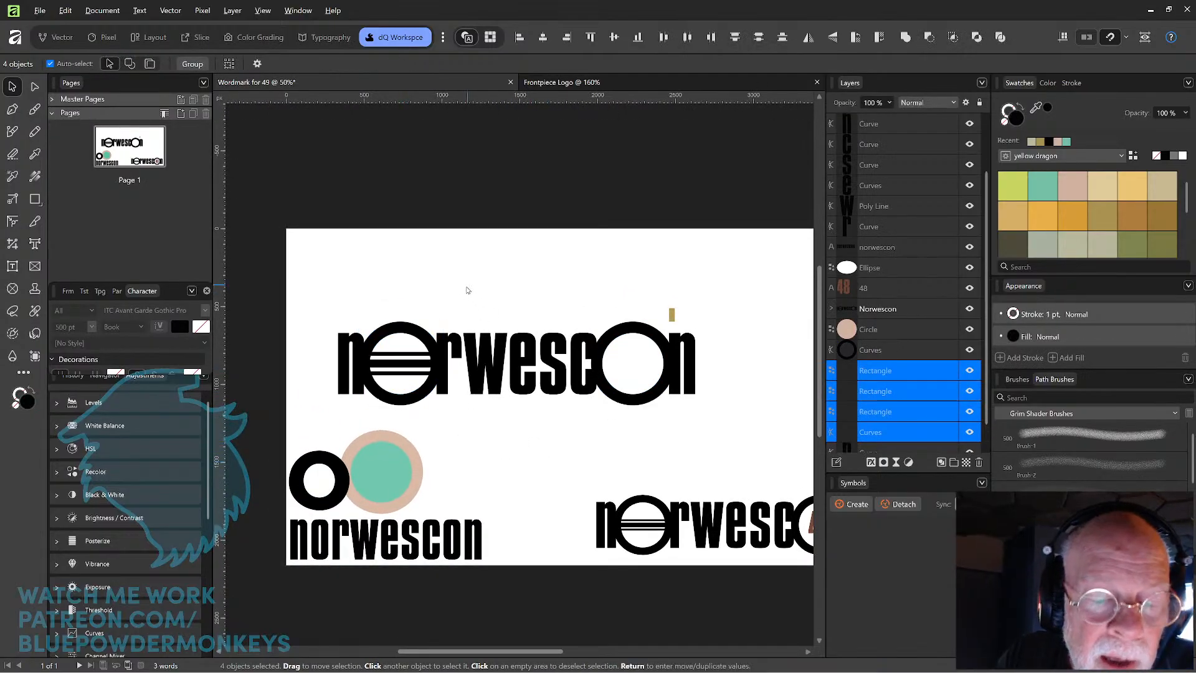
left_click(468, 291)
left_click(404, 356)
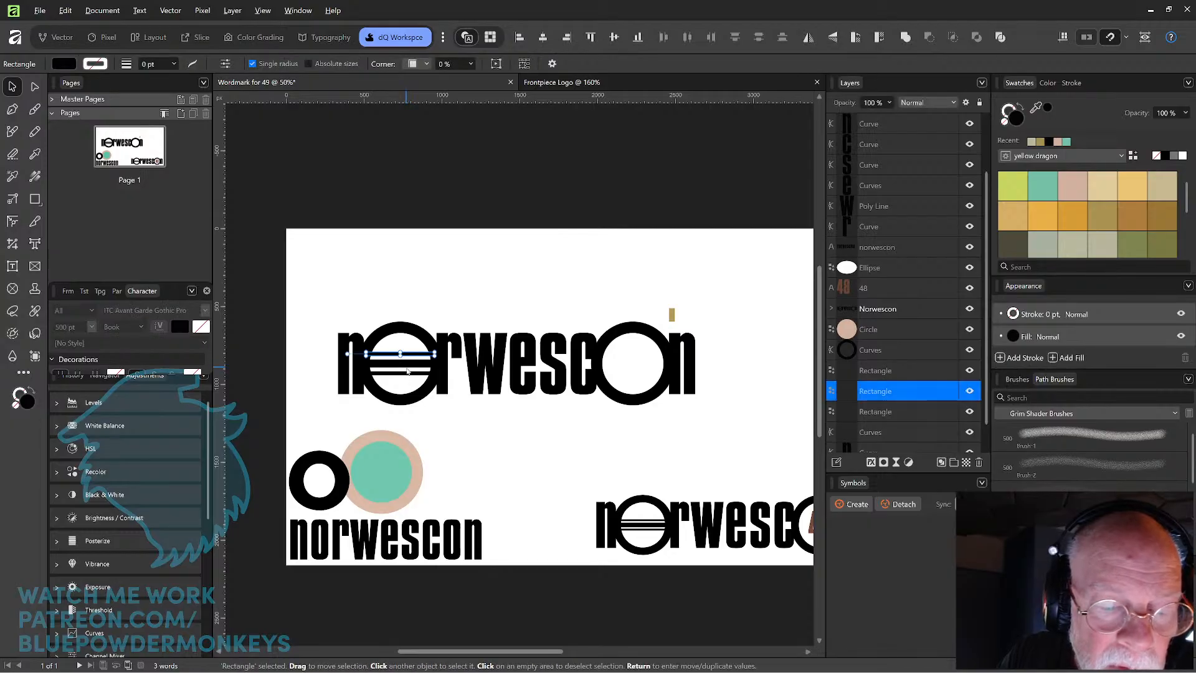
scroll(406, 380, "up", 4)
left_click(388, 381, "shift")
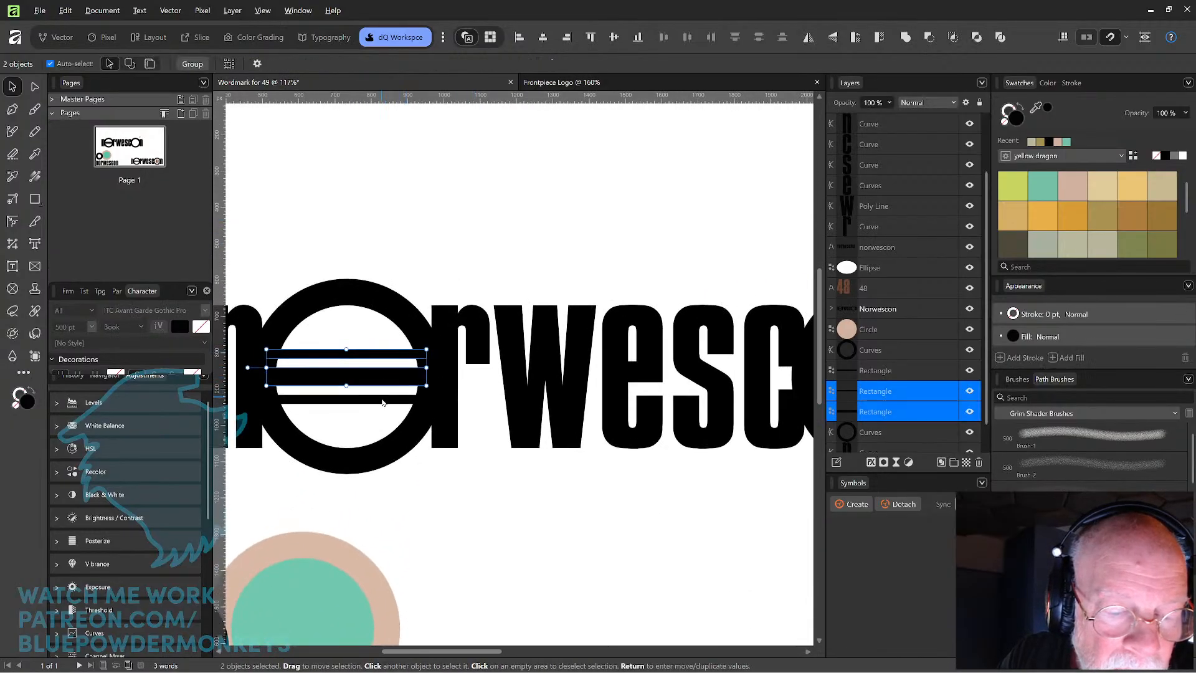
left_click(385, 400, "shift")
left_click_drag(385, 404, 438, 209)
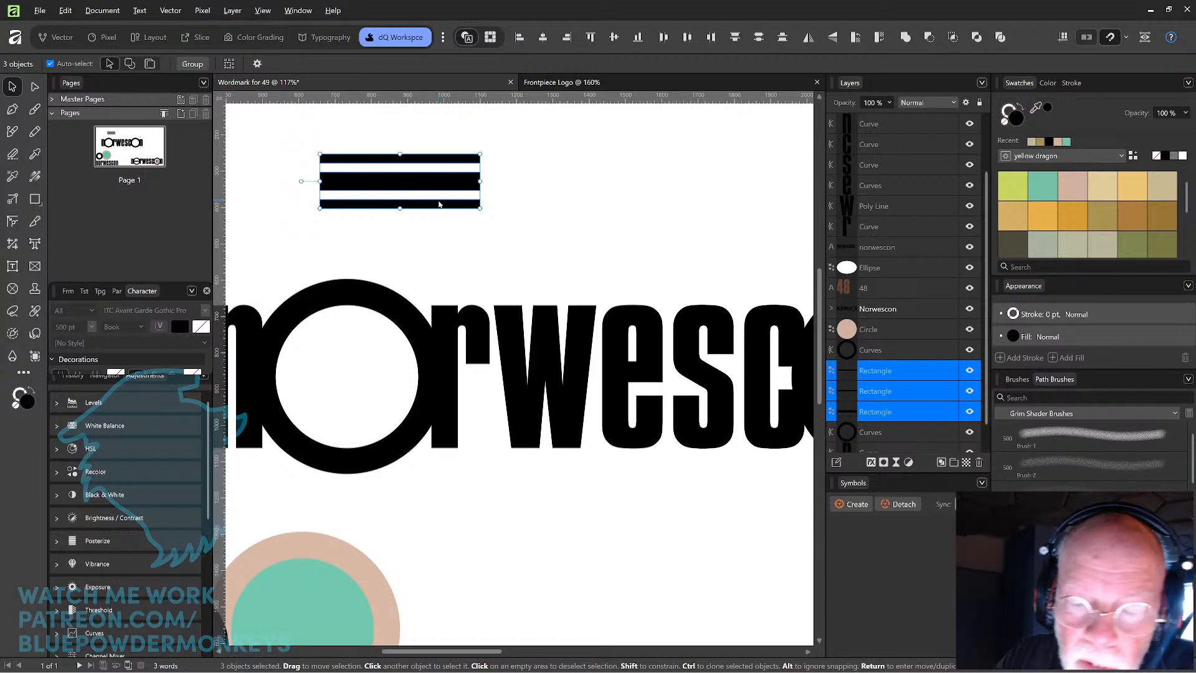
- Bring the tan spacer near the loose stripes and fit the thick middle stripe to the height and level of the e's crossbar
left_click_drag(688, 254, 497, 259)
left_click_drag(766, 263, 403, 189)
left_click_drag(446, 245, 662, 210)
left_click_drag(479, 153, 656, 349)
scroll(653, 333, "up", 3)
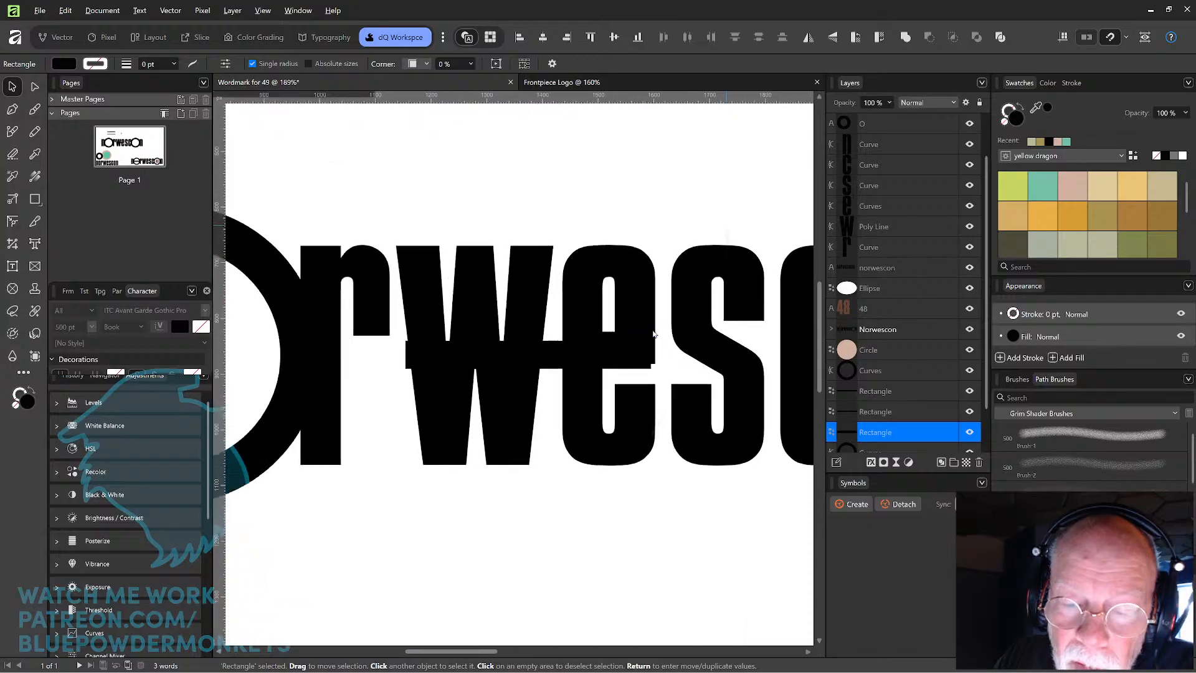
scroll(654, 334, "up", 2)
mouse_move(609, 380)
left_mouse_down()
mouse_move(619, 368)
mouse_move(601, 370)
mouse_move(610, 374)
left_mouse_up()
left_click_drag(507, 374, 596, 375)
- Move the thick stripe across the first O at crossbar level and adjust its ends to sit within the ring's outline
scroll(550, 401, "down", 4)
left_click_drag(560, 358, 321, 358)
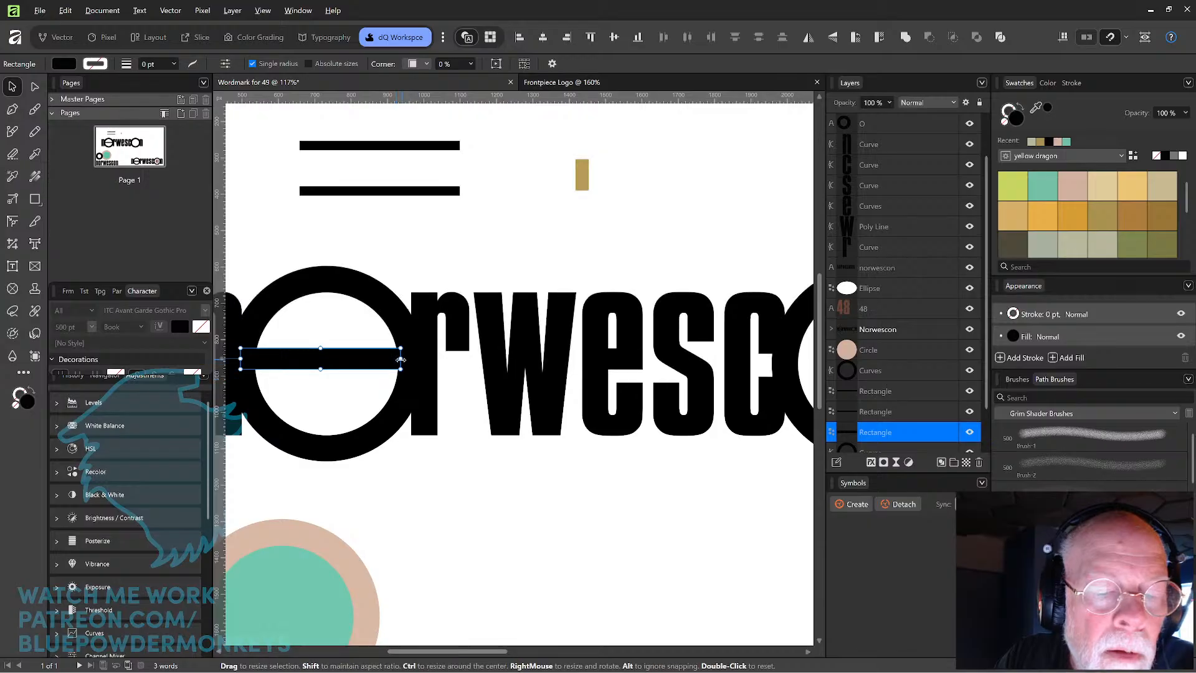
left_click_drag(400, 360, 409, 360)
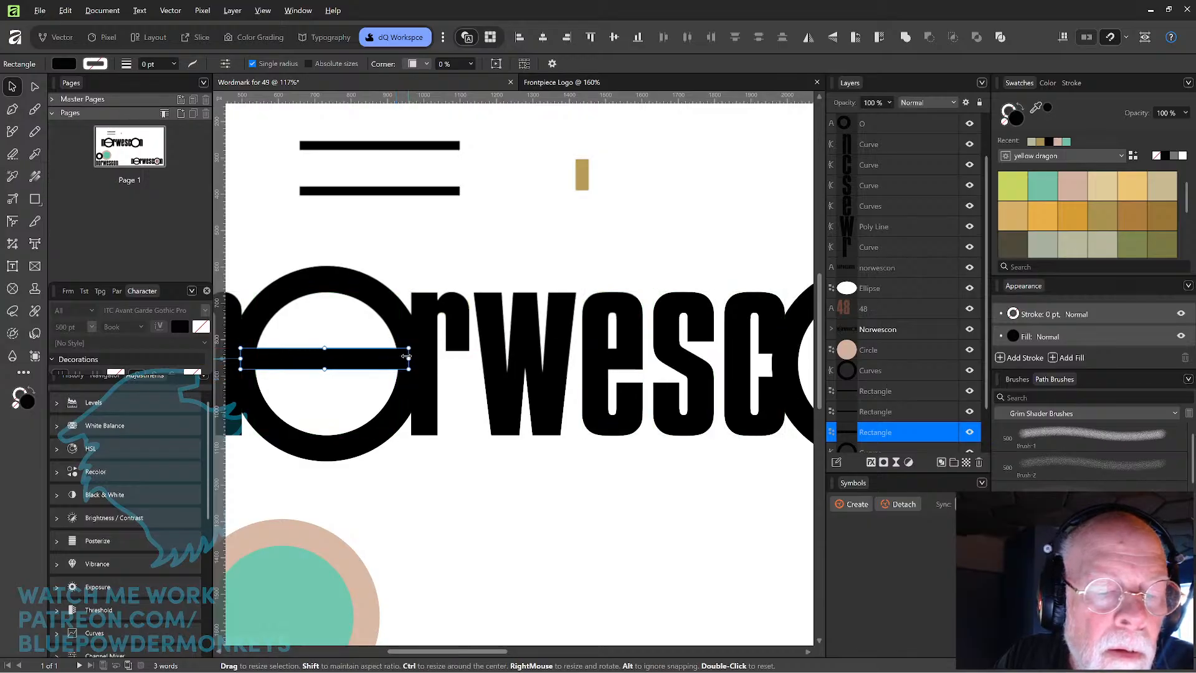
left_click_drag(249, 360, 258, 359)
- Move the lower loose thin stripe into the first O, against the lower edge of the thick stripe
scroll(252, 346, "down", 3)
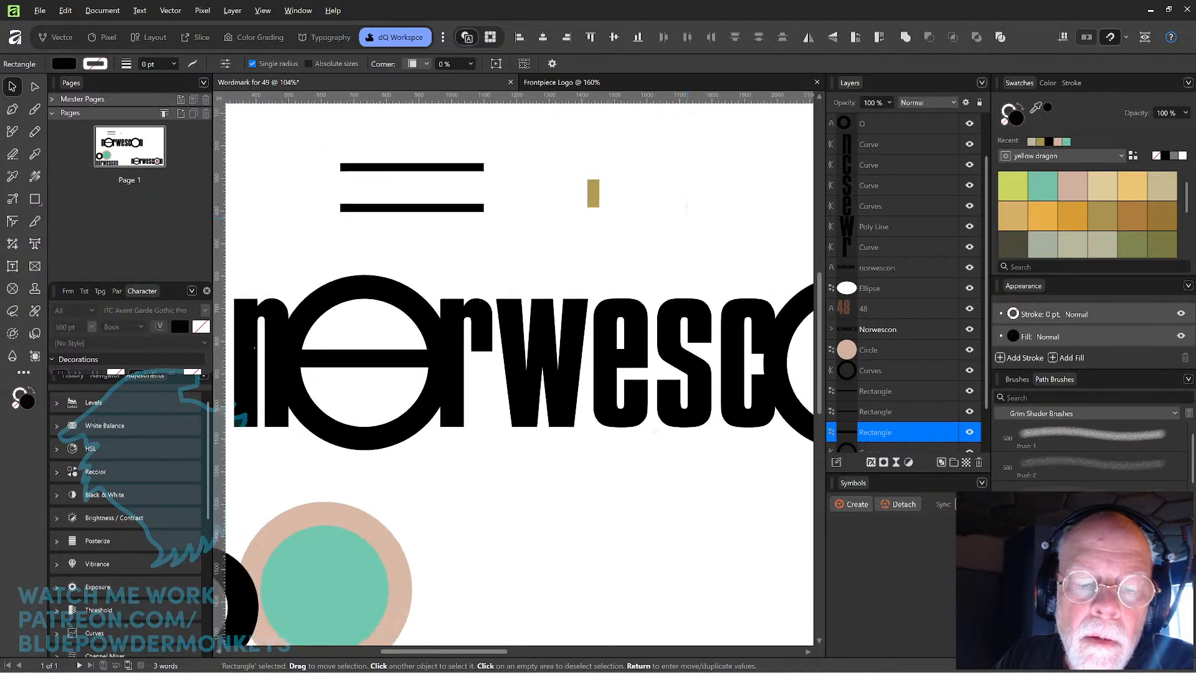
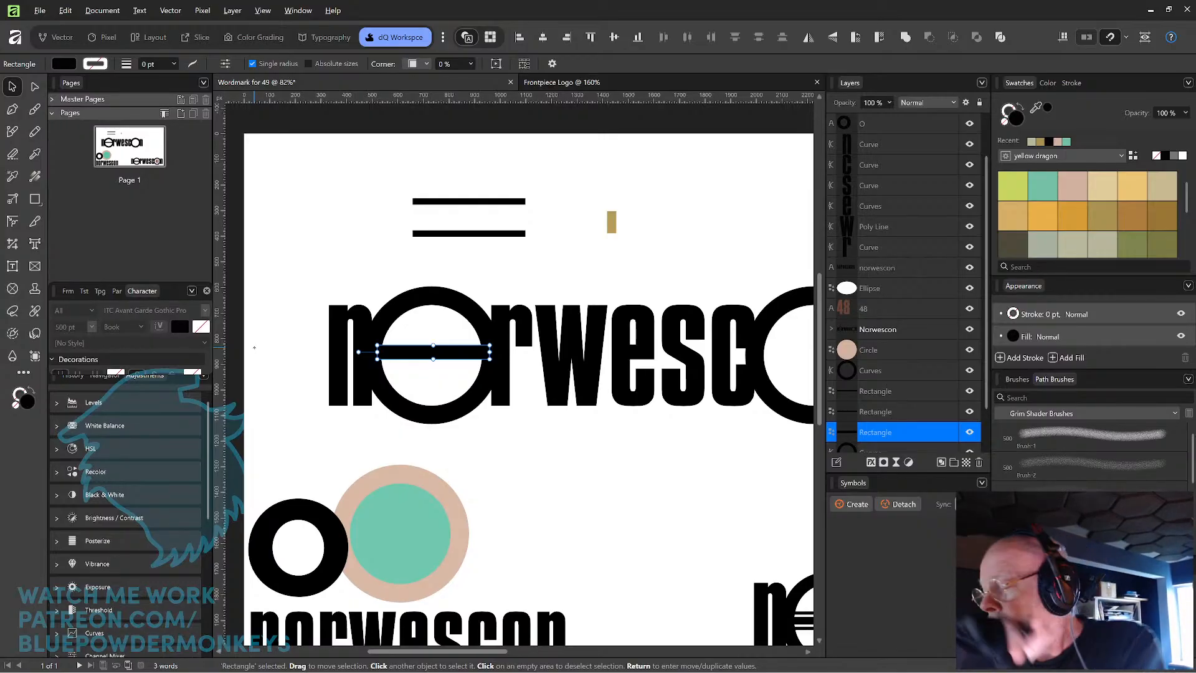
left_click_drag(501, 236, 466, 363)
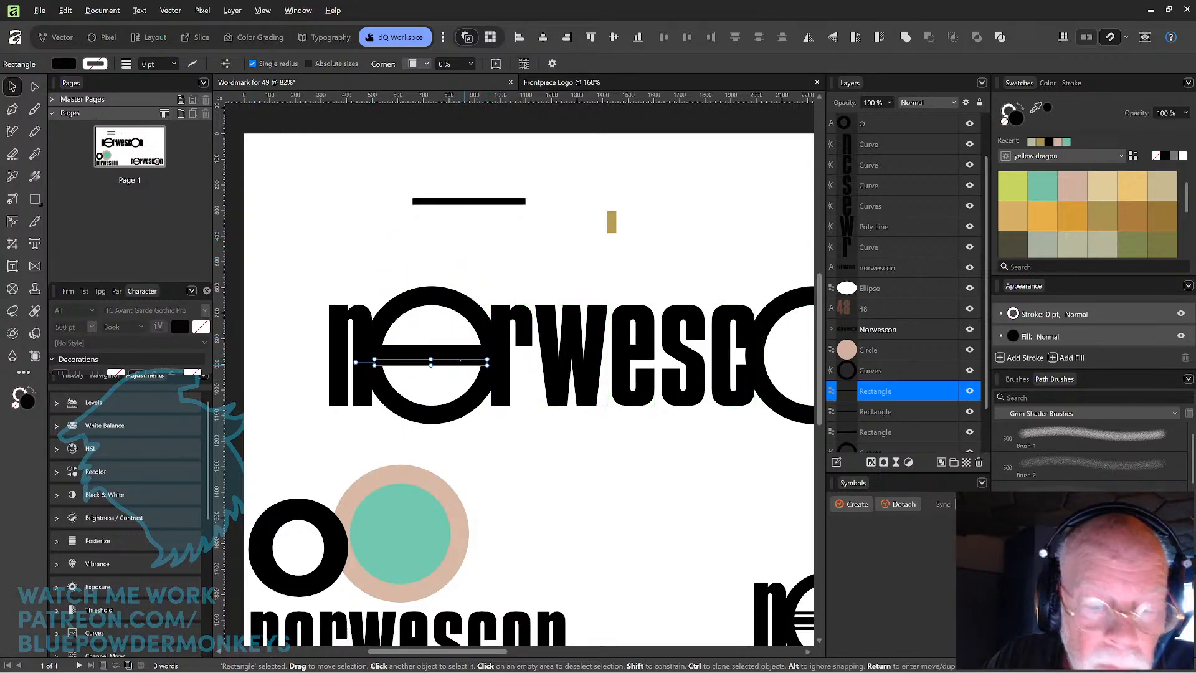
scroll(466, 363, "up", 3)
scroll(460, 360, "up", 2)
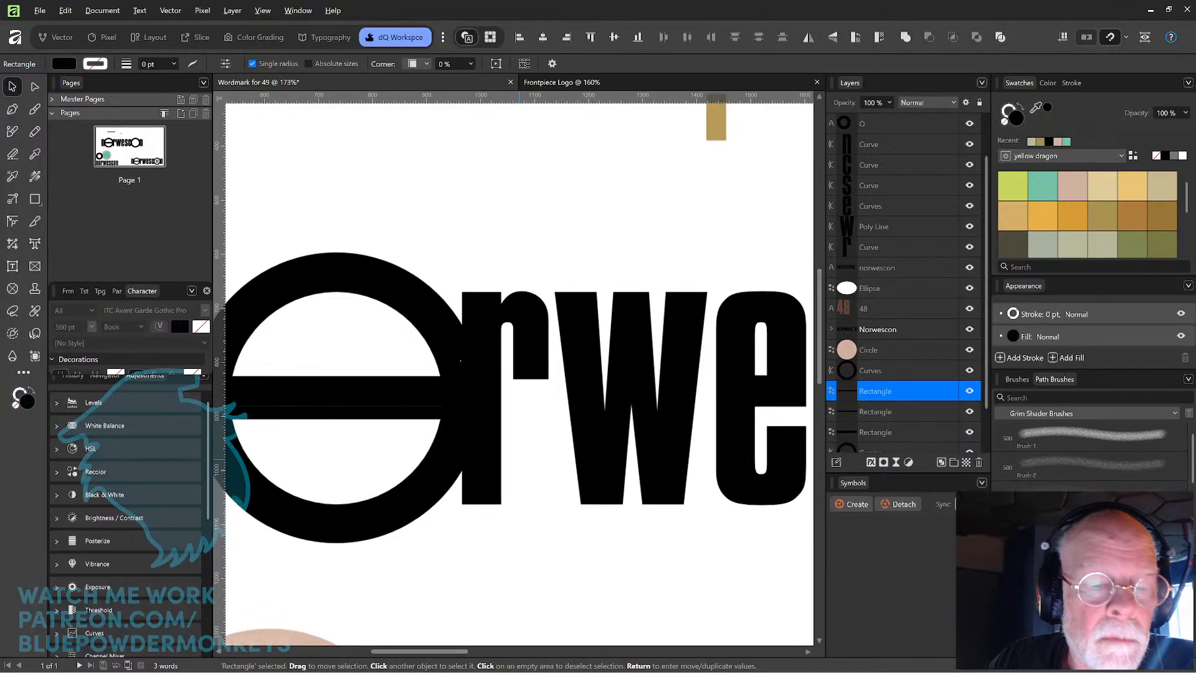
scroll(641, 286, "up", 2)
scroll(711, 268, "left", 5)
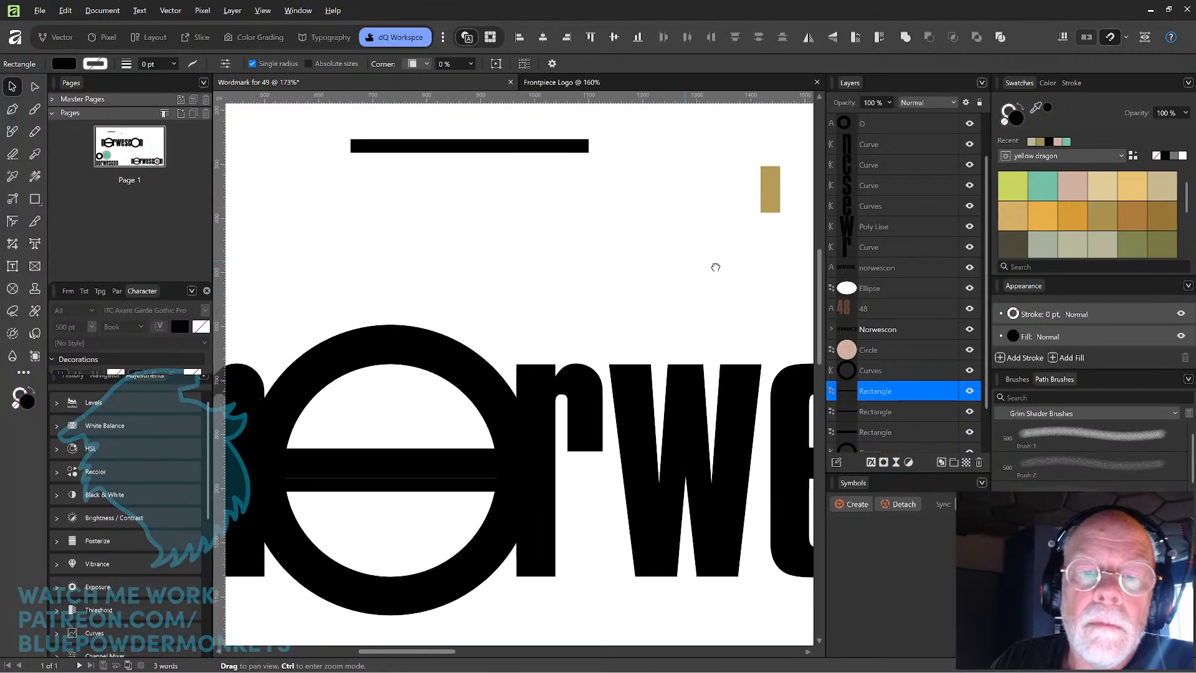
- Move the remaining thin stripe into the first O and stack both thin stripes flush beneath the thick stripe
left_click_drag(661, 138, 582, 501)
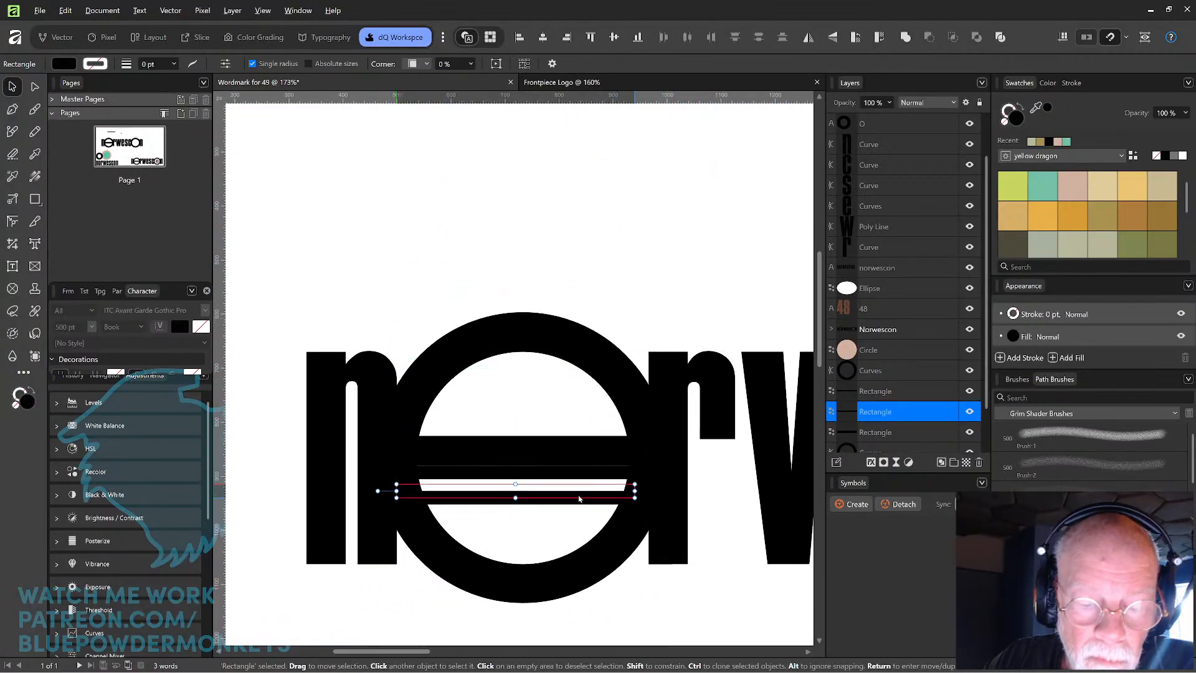
scroll(573, 479, "down", 1)
scroll(573, 480, "up", 4)
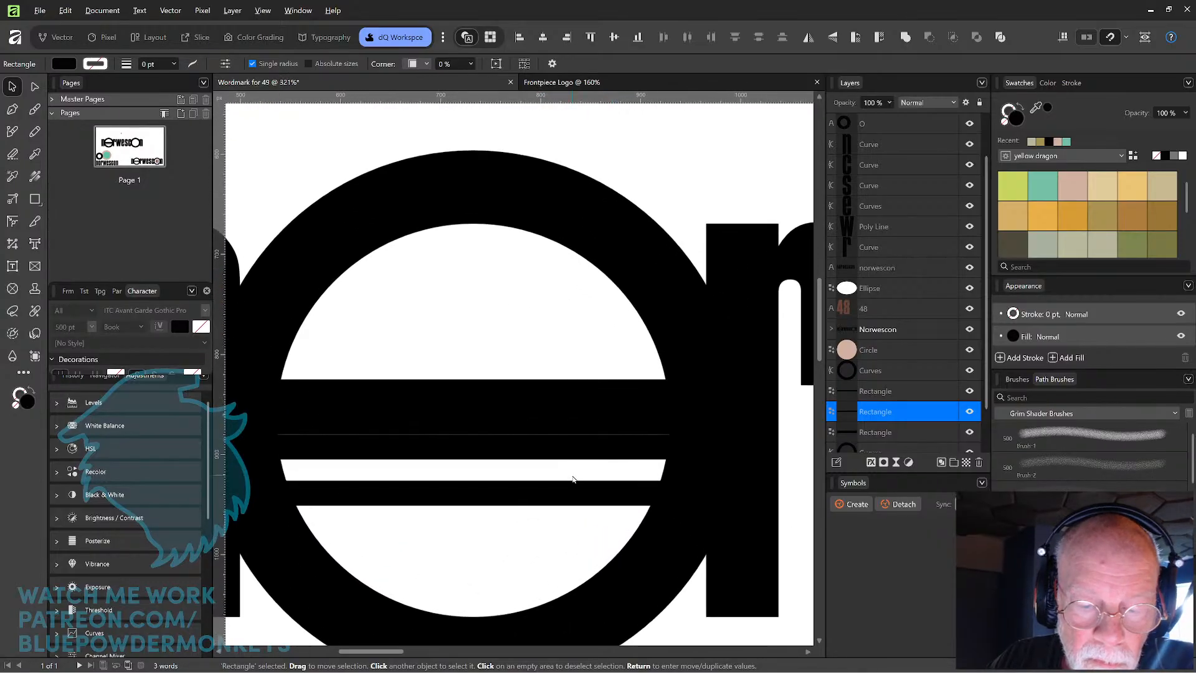
scroll(584, 324, "down", 3)
scroll(584, 323, "left", 2)
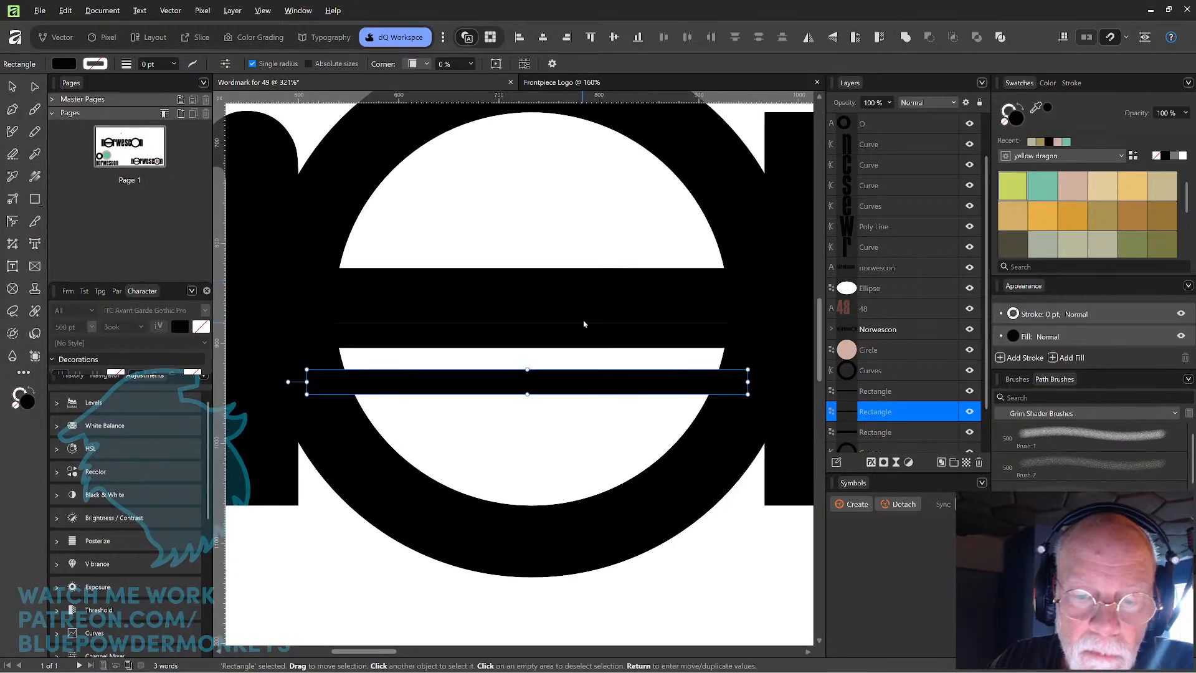
mouse_move(599, 335)
left_mouse_down()
mouse_move(599, 315)
mouse_move(600, 339)
left_mouse_up()
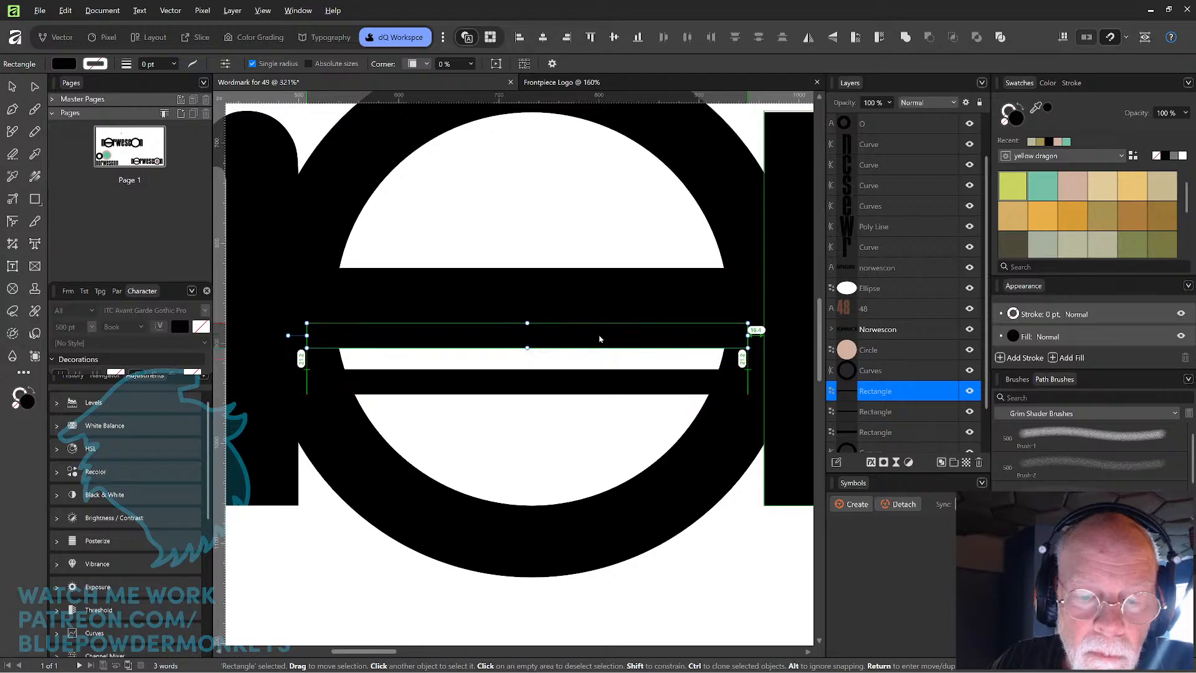
left_click_drag(595, 383, 595, 361)
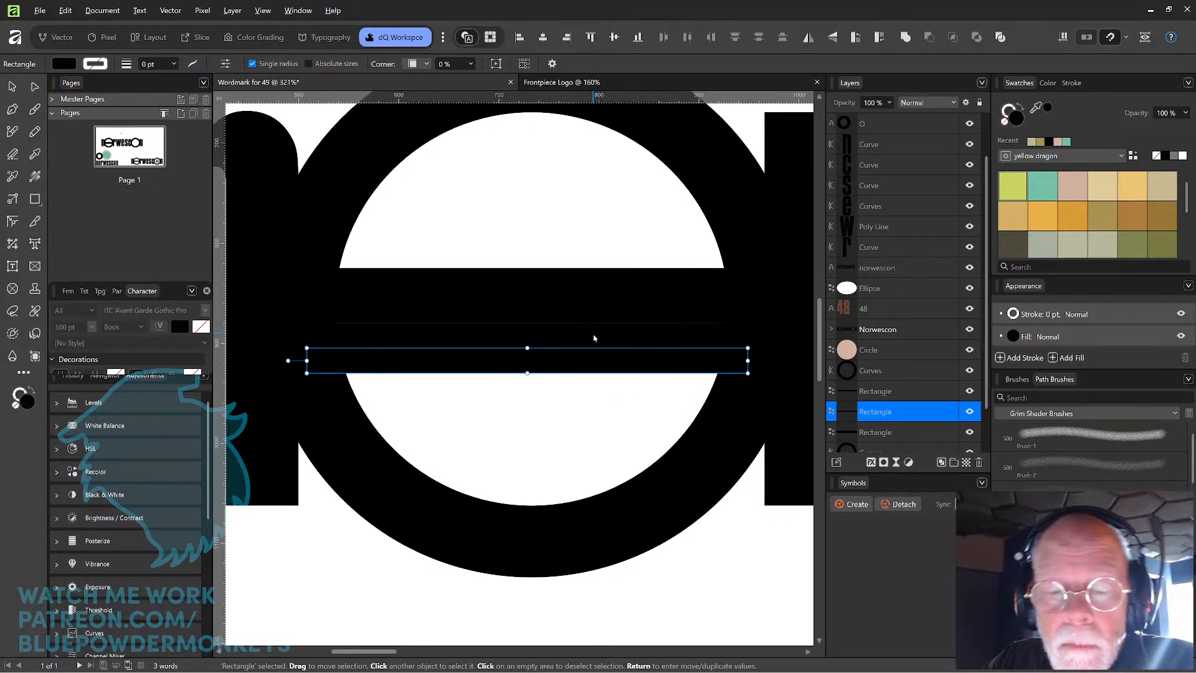
- Stack the inner thin stripe and a copy flush above the thick stripe, and delete the one touching it to leave an equal gap
left_click_drag(594, 341, 639, 233)
left_click(631, 255)
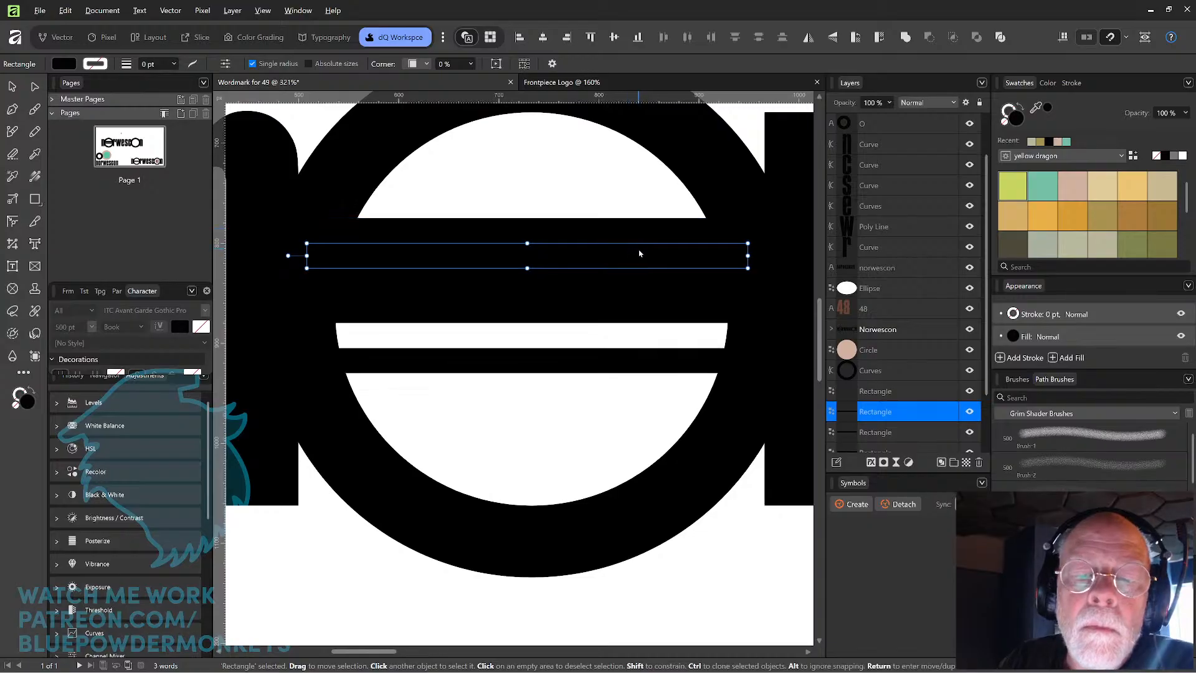
key("Delete")
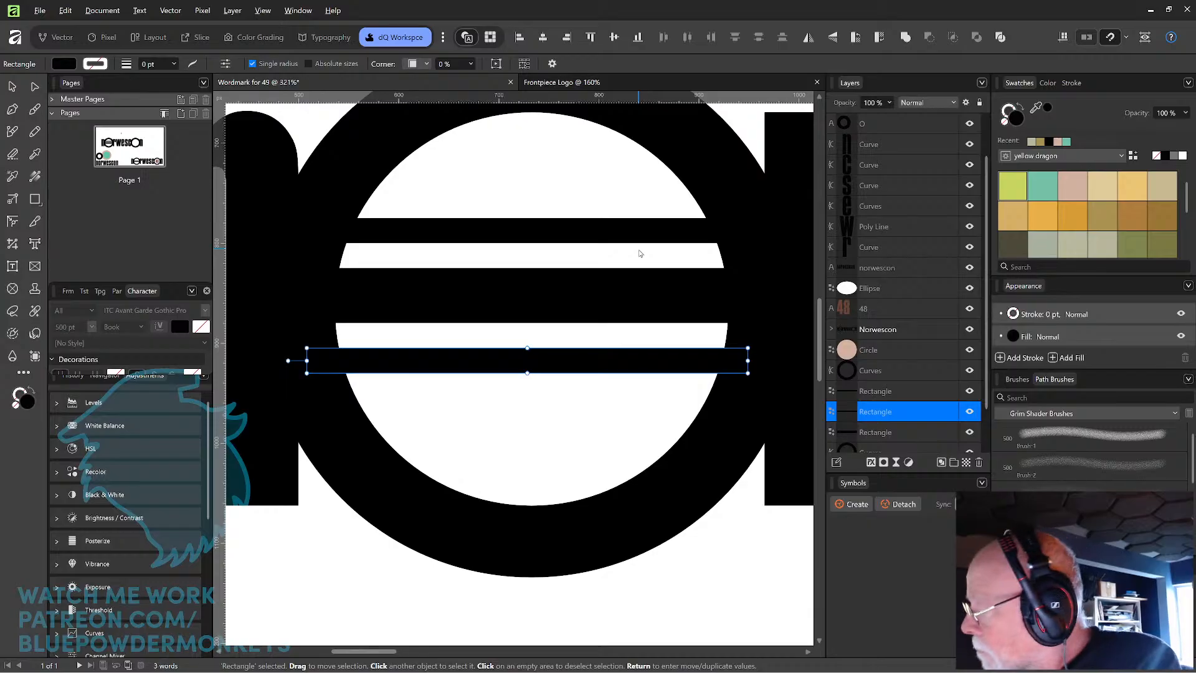
- Select the first ring with its three stripes and merge them into a single shape with the Add operation
key("ctrl+minus")
key("ctrl+minus")
key("ctrl+minus")
key("ctrl+minus")
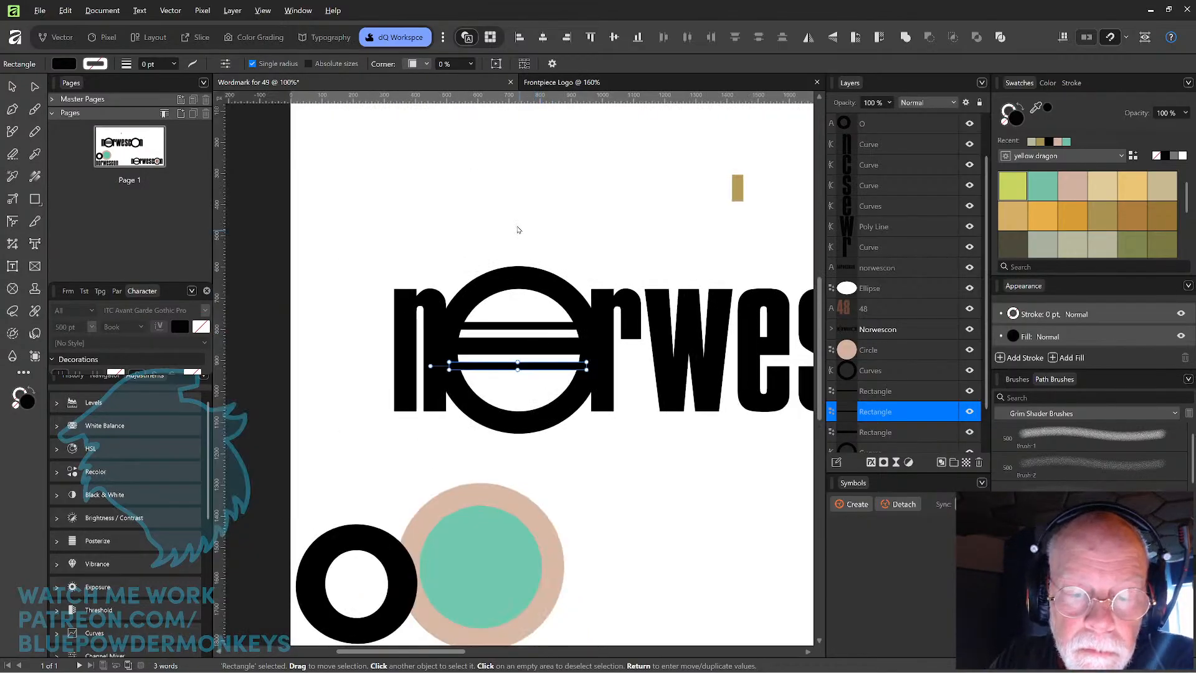
left_click_drag(513, 219, 534, 393)
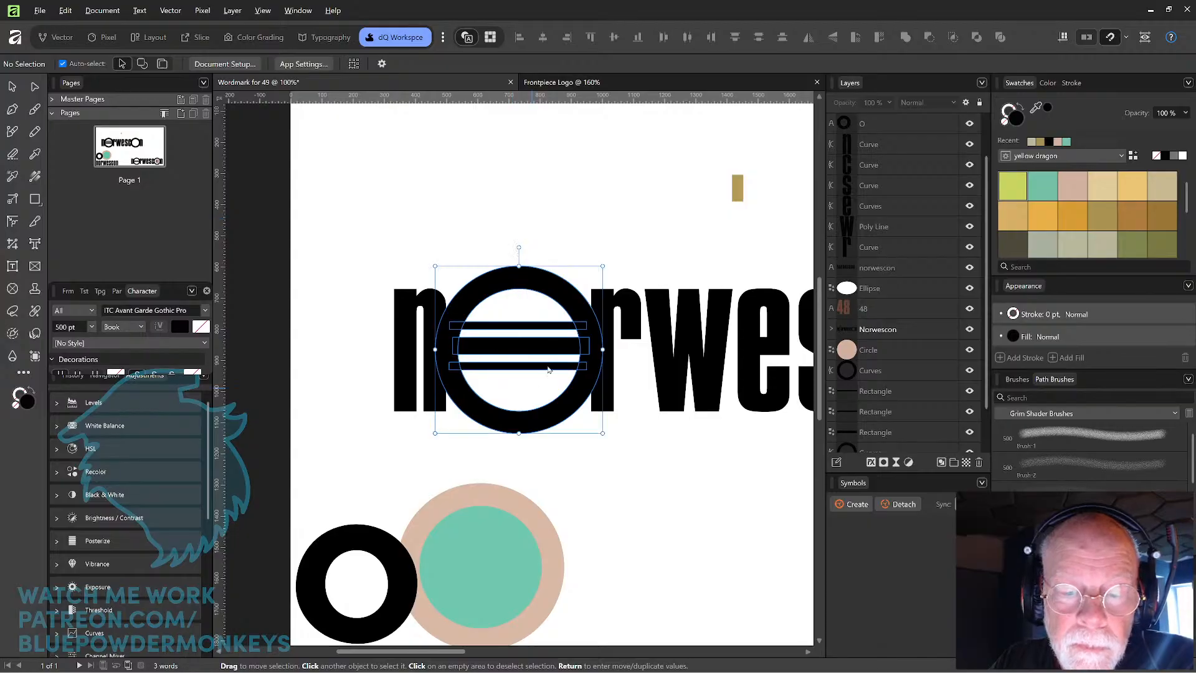
left_click(905, 38)
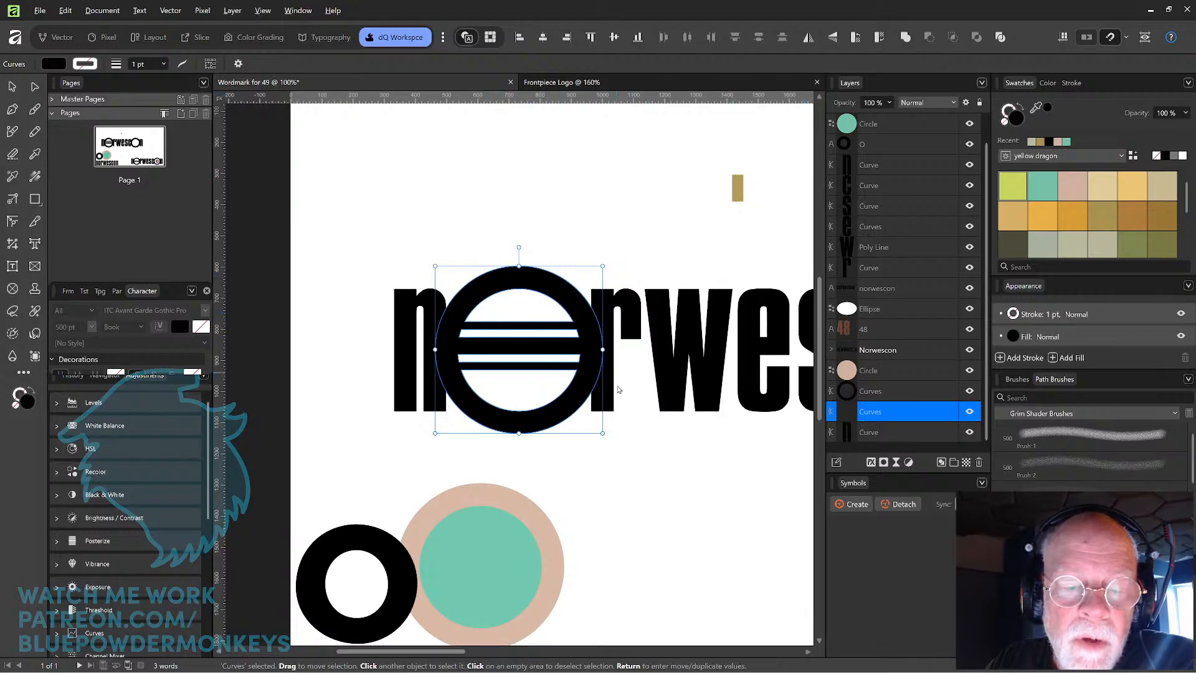
- Undo the merge of the first ring and its three stripes so they are separate, editable objects again
left_click_drag(663, 494, 567, 454)
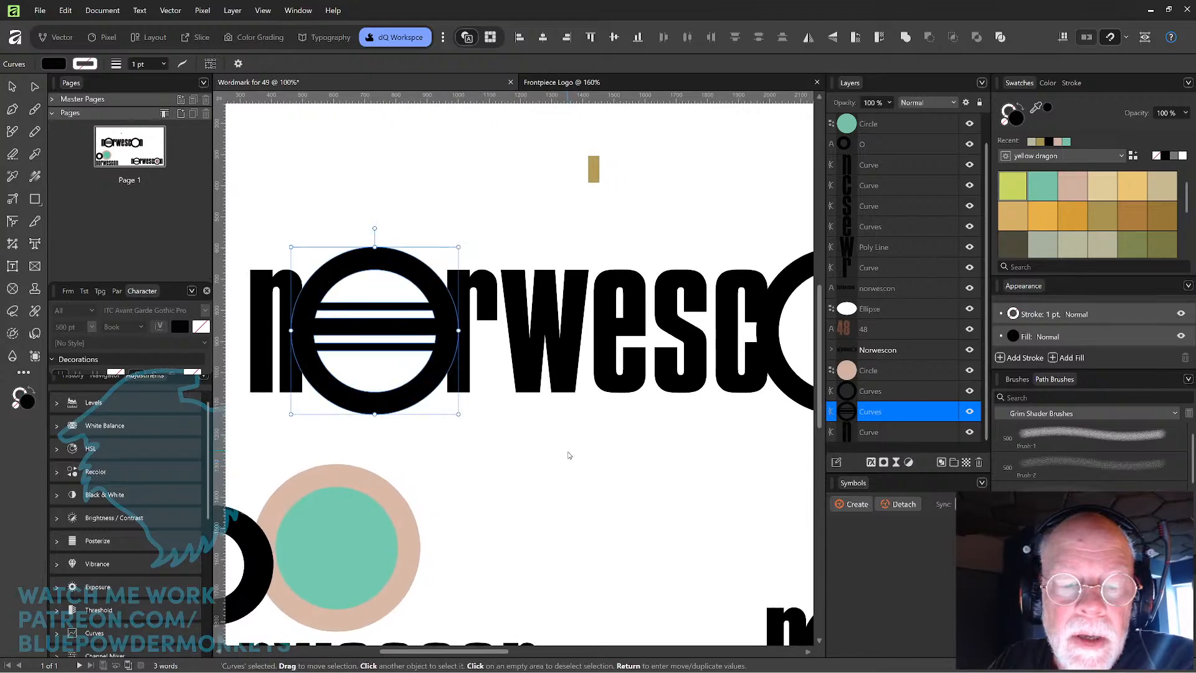
scroll(568, 455, "down", 3)
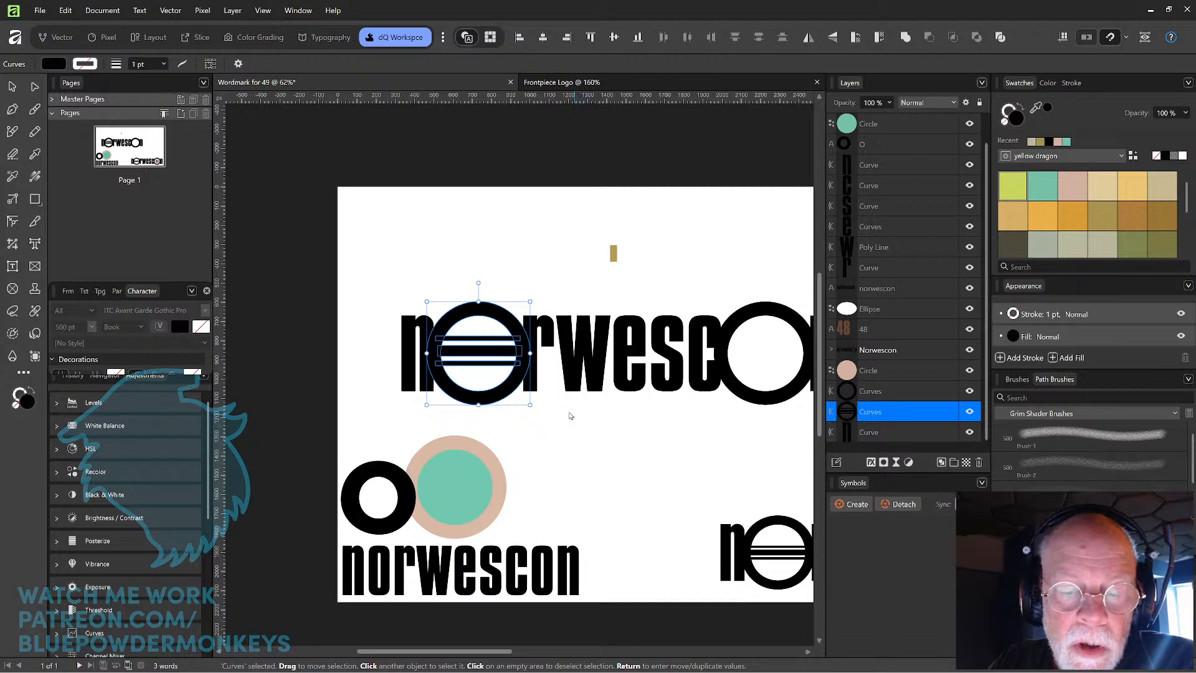
key("ctrl+shift+g")
scroll(557, 372, "up", 3)
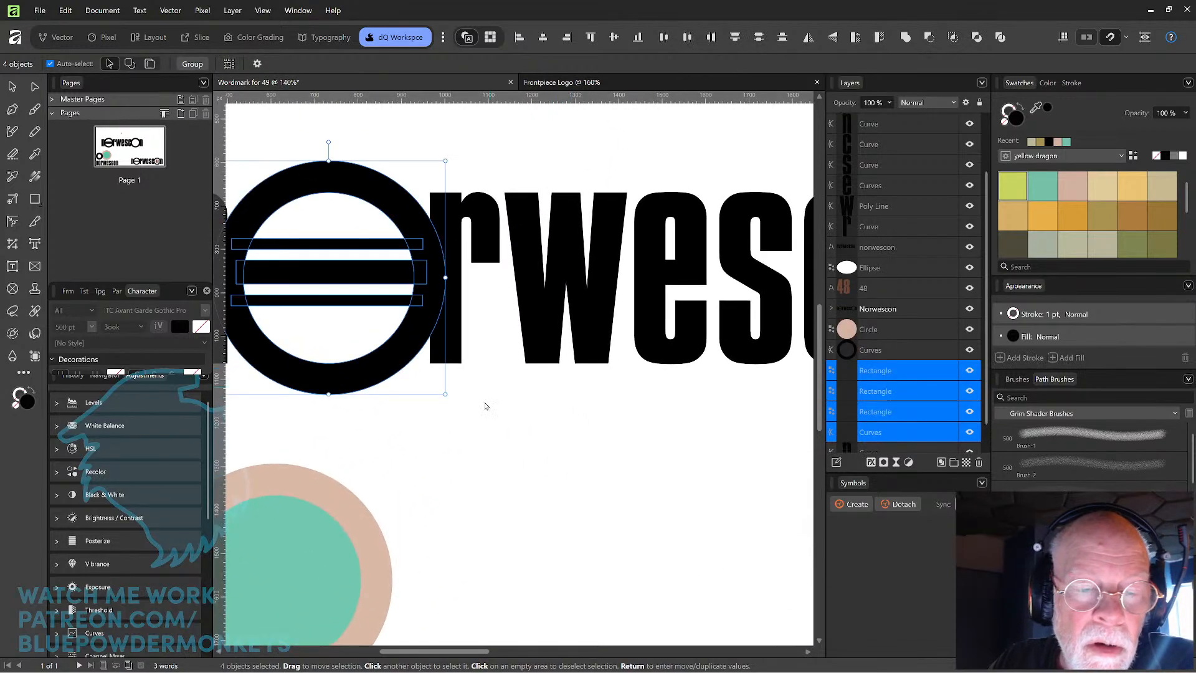
scroll(518, 434, "up", 1)
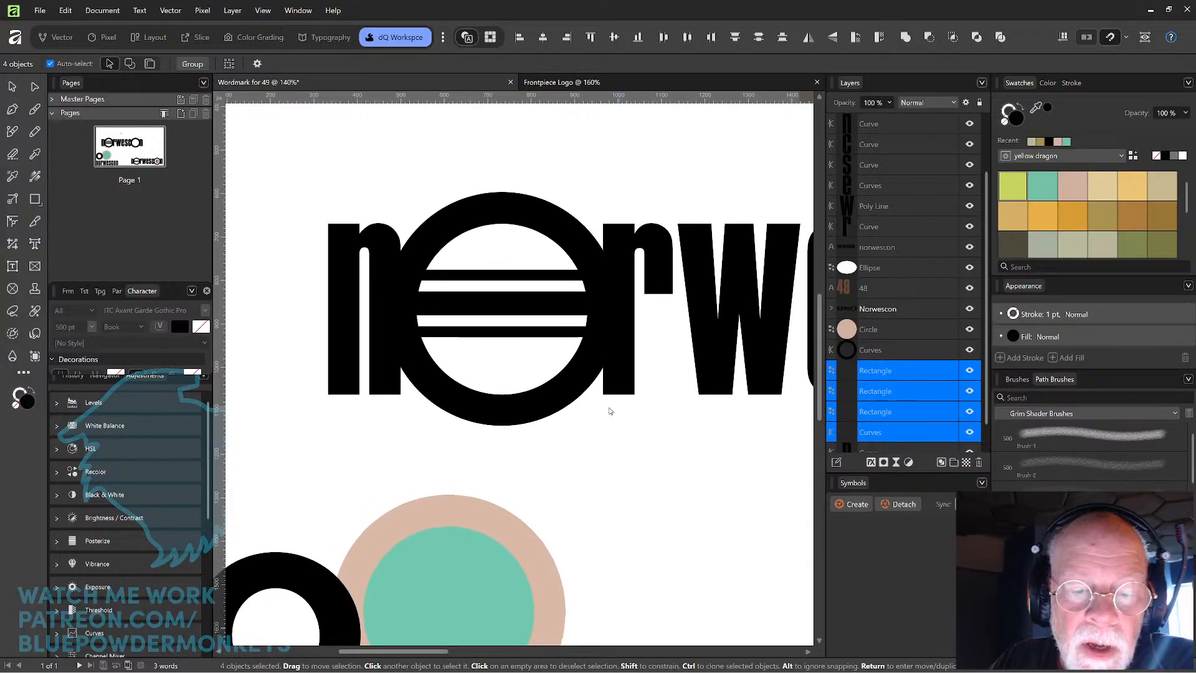
- Copy the thick stripe out of the first O, place the copy across the n at the same height, and shorten it
left_click(570, 305)
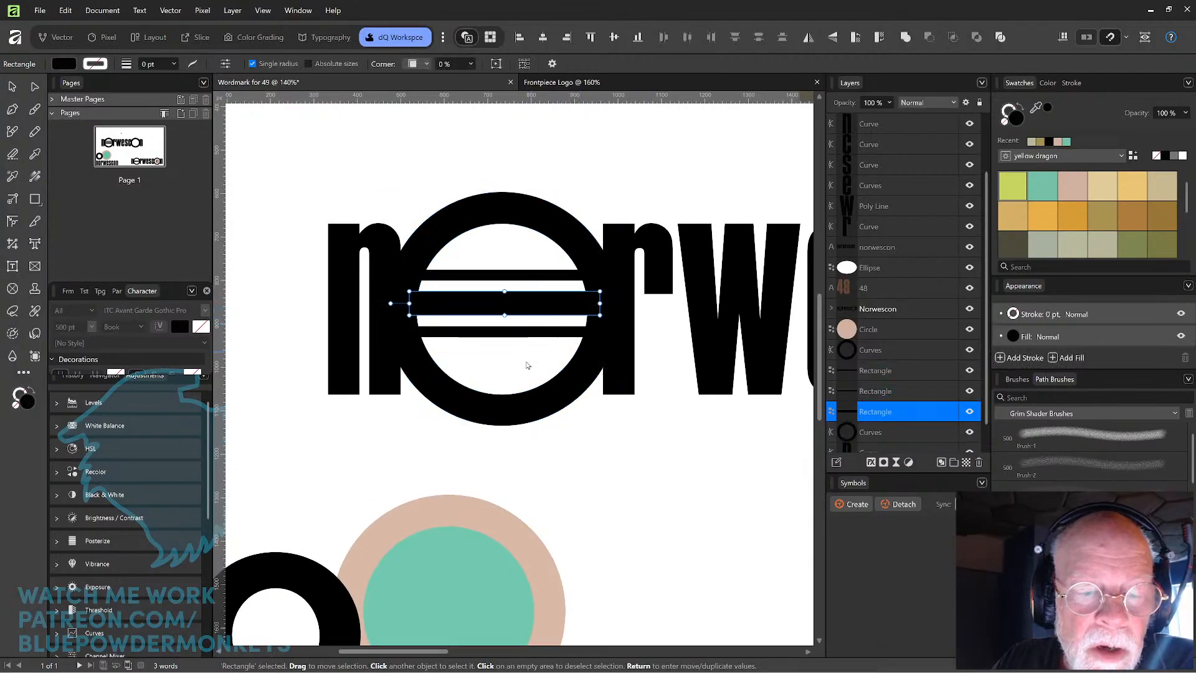
left_click_drag(598, 301, 339, 330)
key("space")
left_click_drag(392, 371, 631, 405)
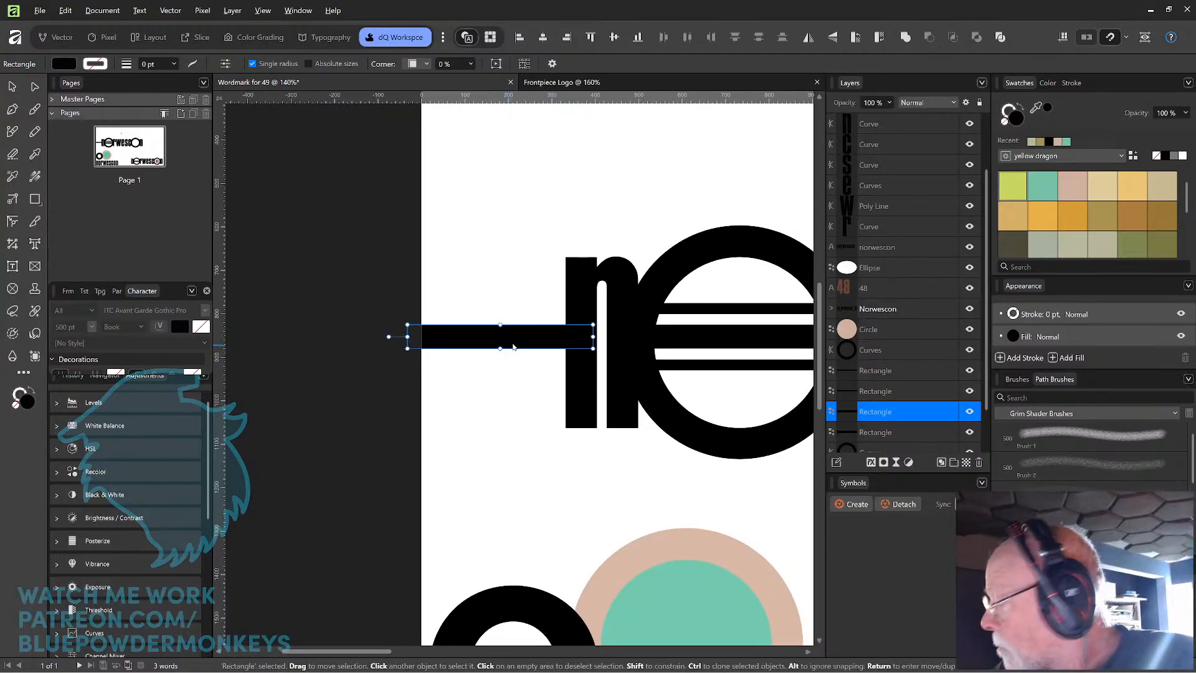
left_click_drag(522, 339, 536, 343)
left_click_drag(436, 338, 495, 348)
left_click(527, 412)
left_click_drag(643, 462, 514, 482)
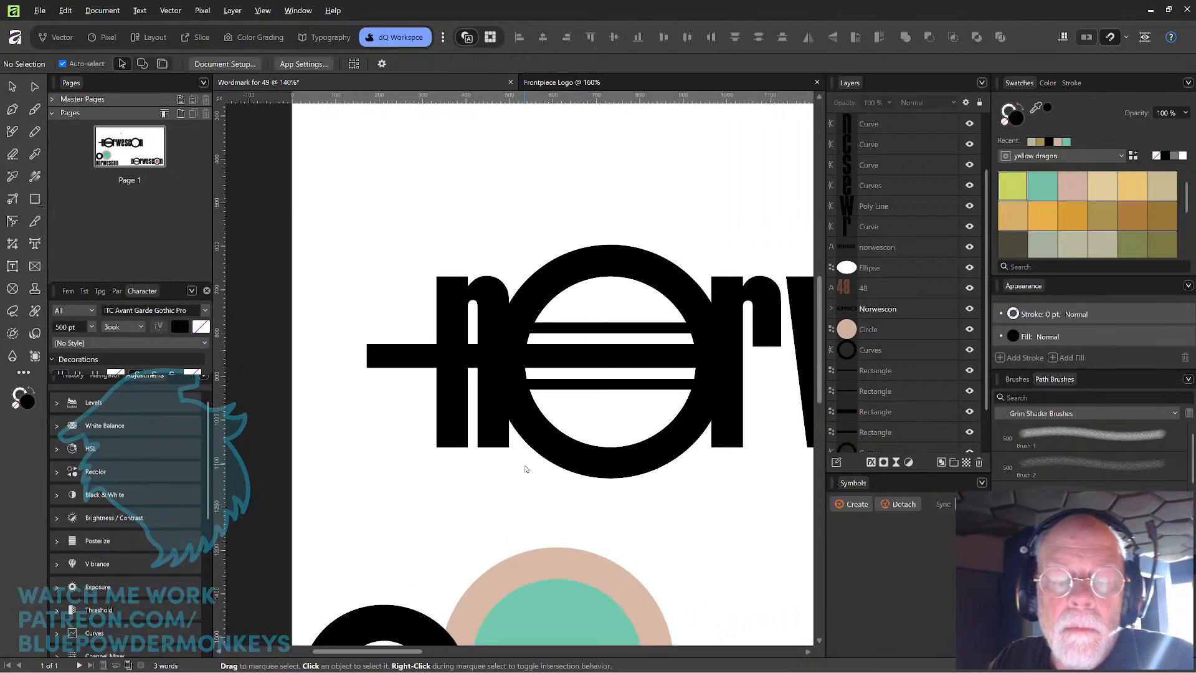
scroll(525, 468, "down", 2)
scroll(525, 468, "up", 4)
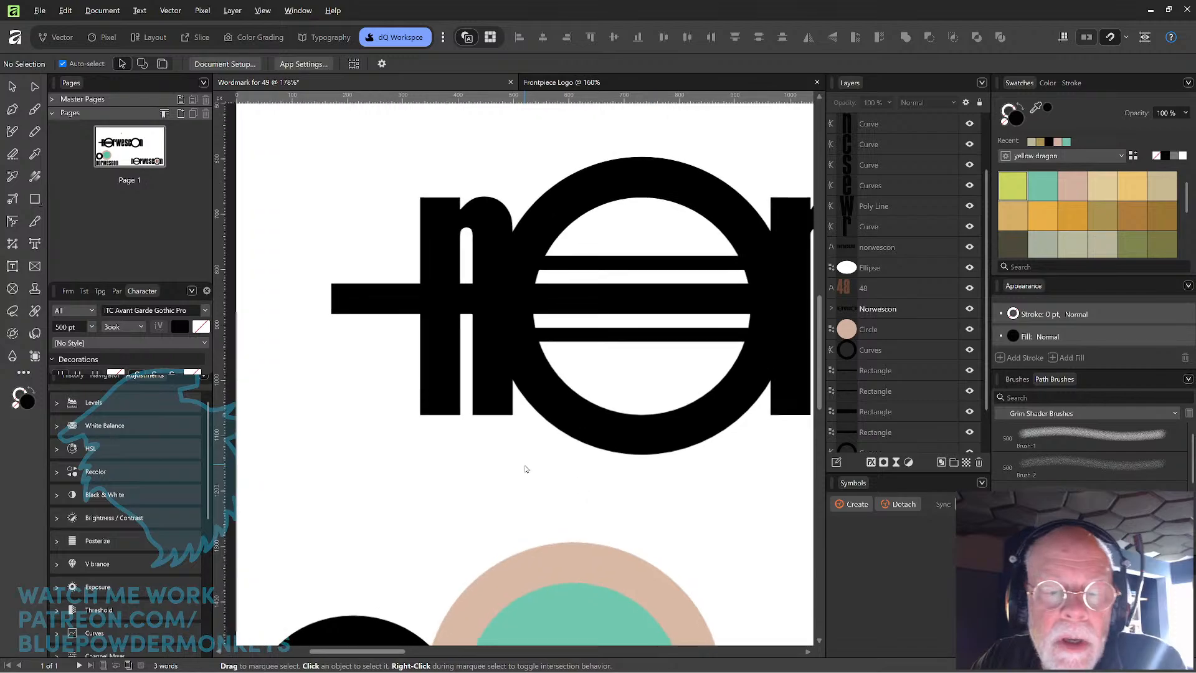
- Fill the stripe copy with white and resize it into a small block where the n overlaps the first O
left_click(448, 300)
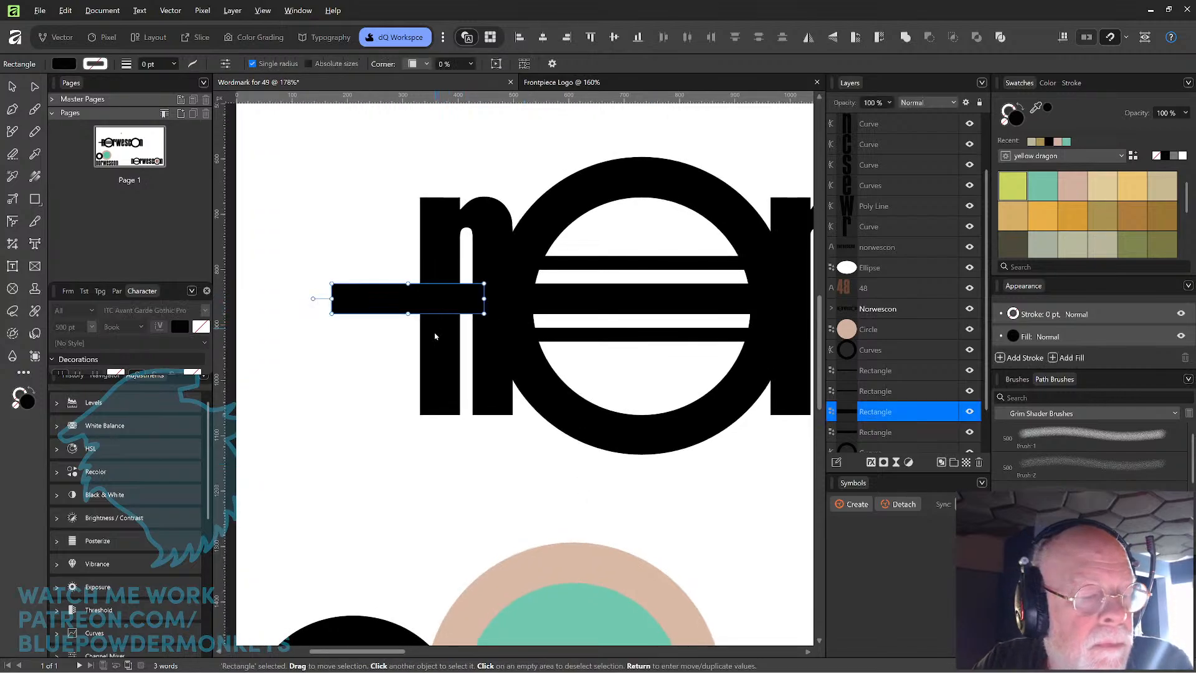
left_click(1183, 156)
left_click_drag(484, 298, 520, 298)
left_click_drag(332, 298, 495, 298)
left_click(508, 457)
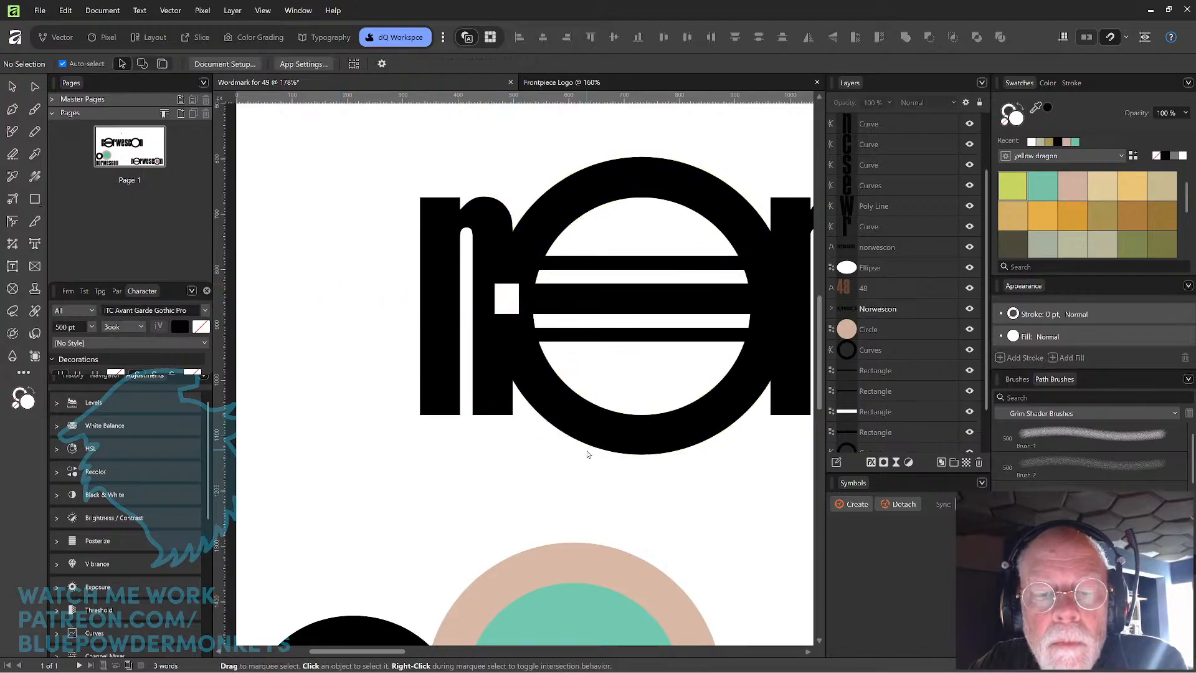
- Merge the first O's ring and three black stripes into one shape with Add, leaving out the white block
scroll(587, 454, "down", 5)
left_click_drag(704, 439, 564, 422)
left_click_drag(609, 409, 636, 406)
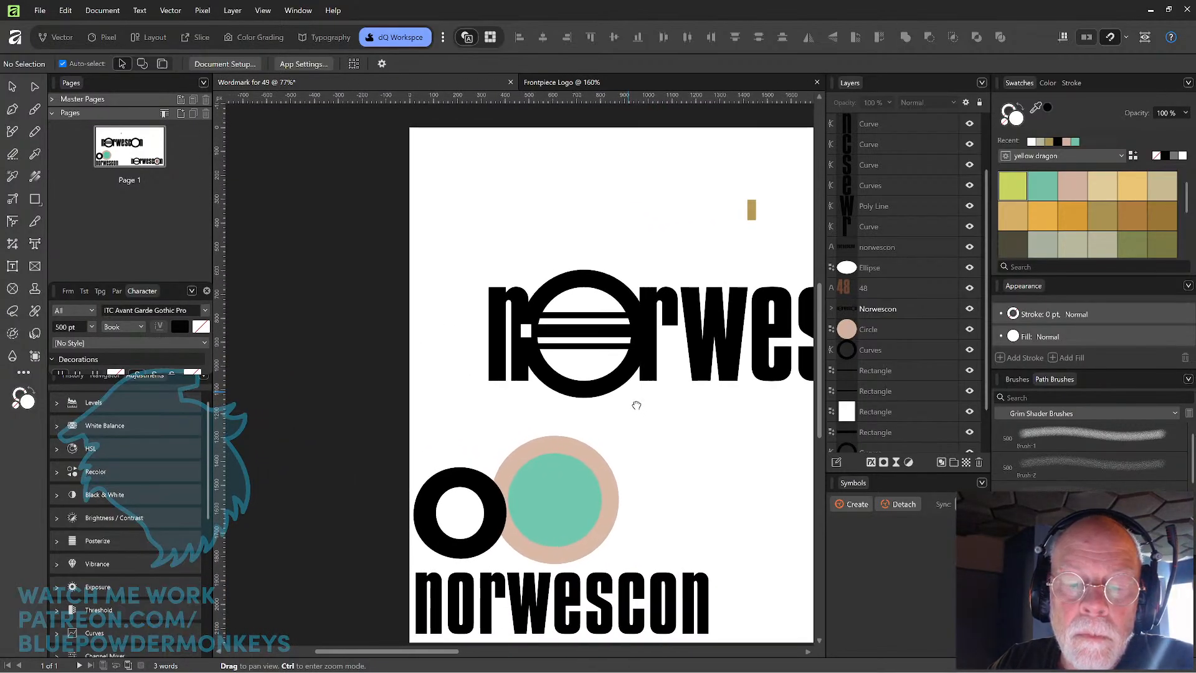
scroll(623, 393, "up", 4)
scroll(623, 394, "up", 1)
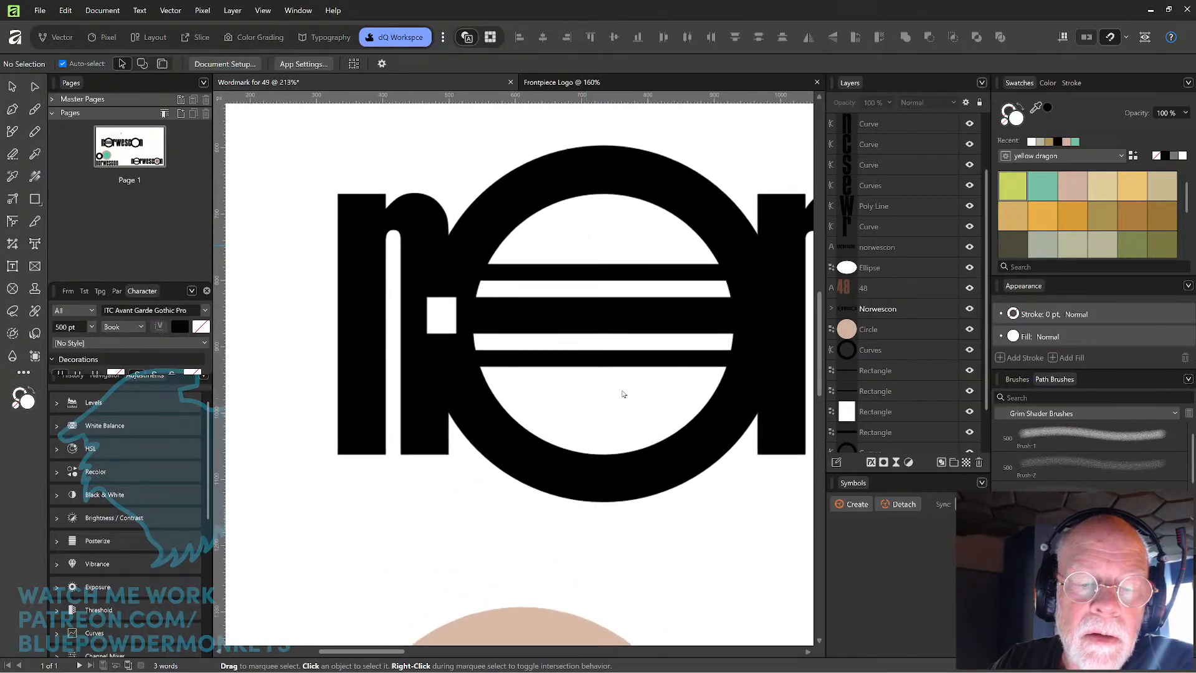
left_click_drag(616, 304, 604, 314)
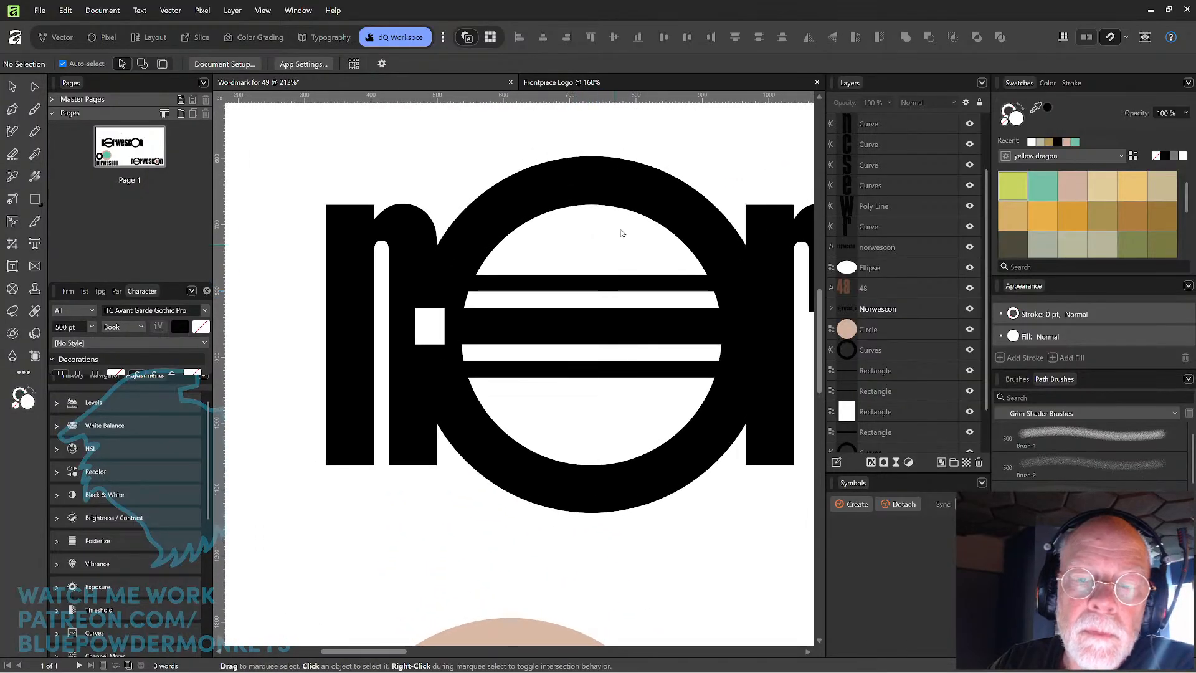
left_click_drag(615, 123, 599, 463)
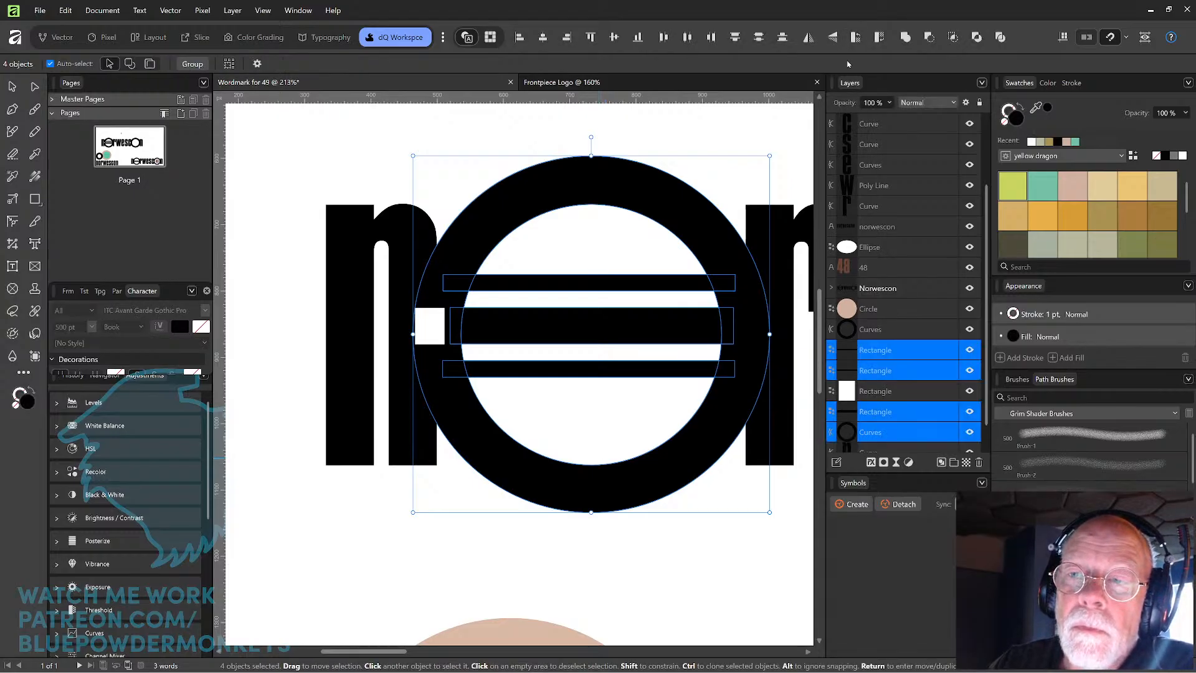
left_click(905, 37)
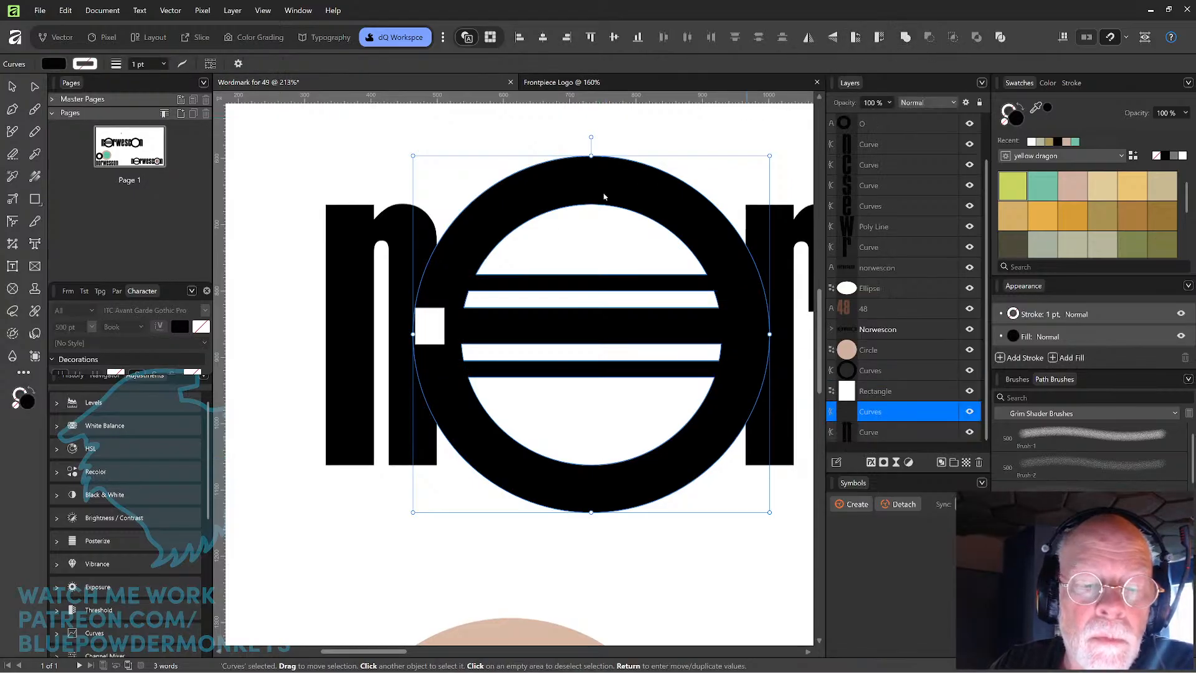
- Shift the white block slightly toward the first O and narrow it into a slim upright rectangle
left_click(434, 331)
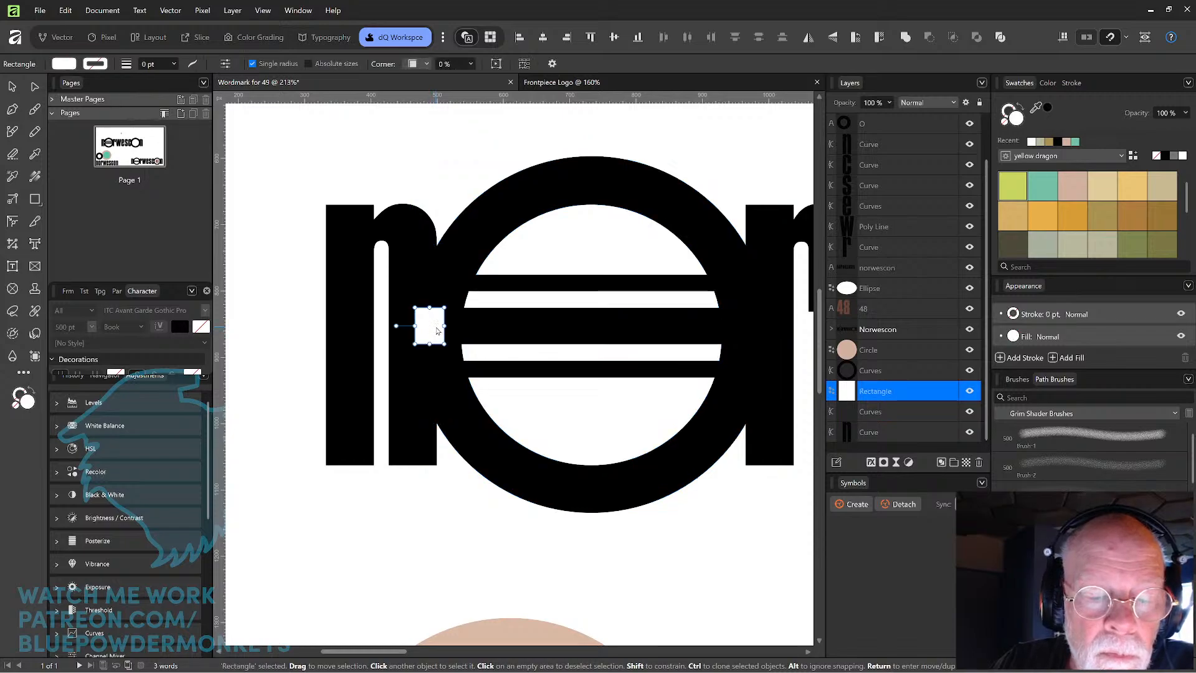
left_click_drag(435, 331, 441, 325)
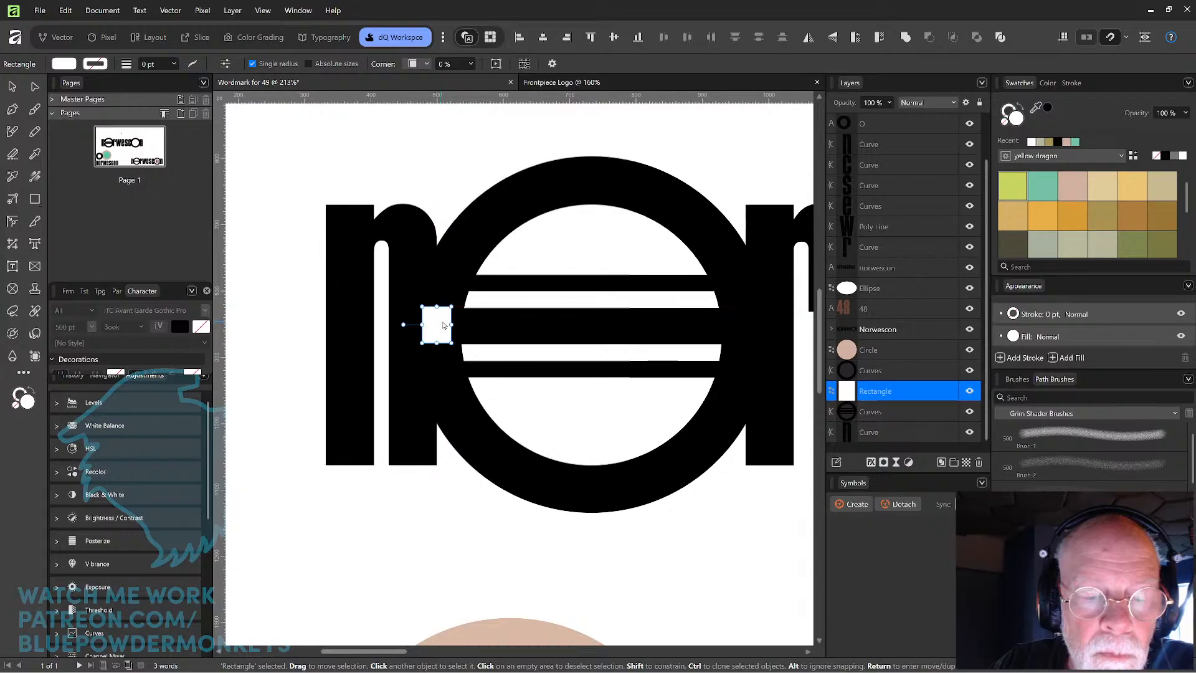
left_click(474, 157)
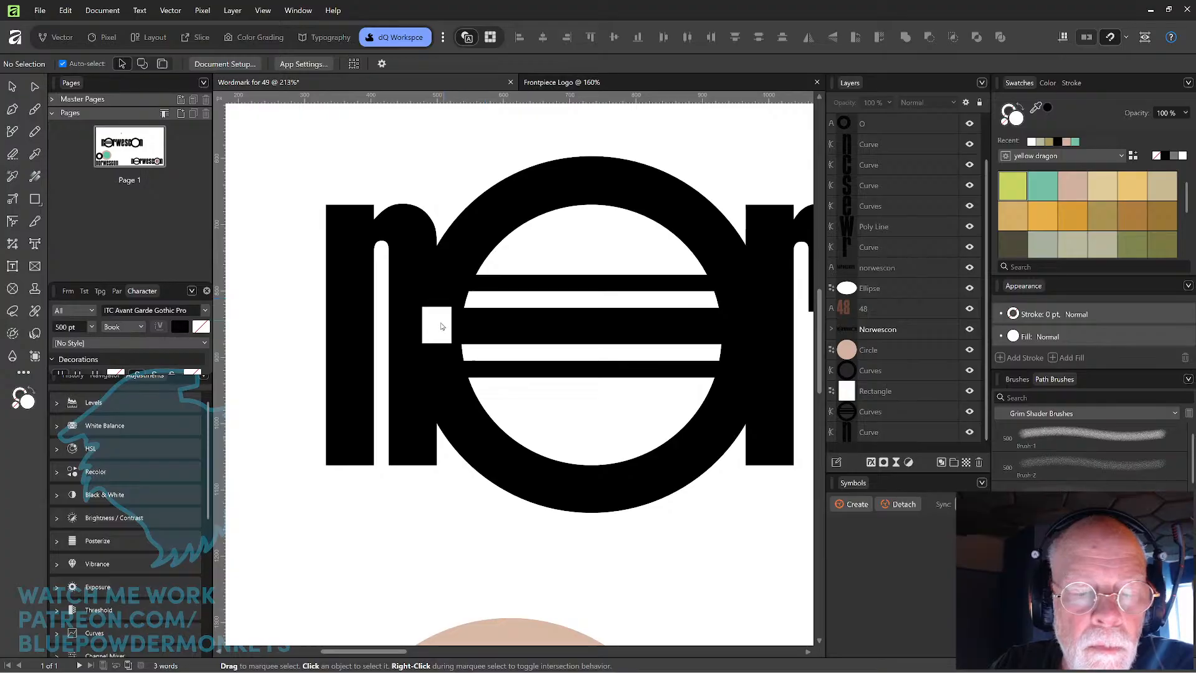
left_click(439, 329)
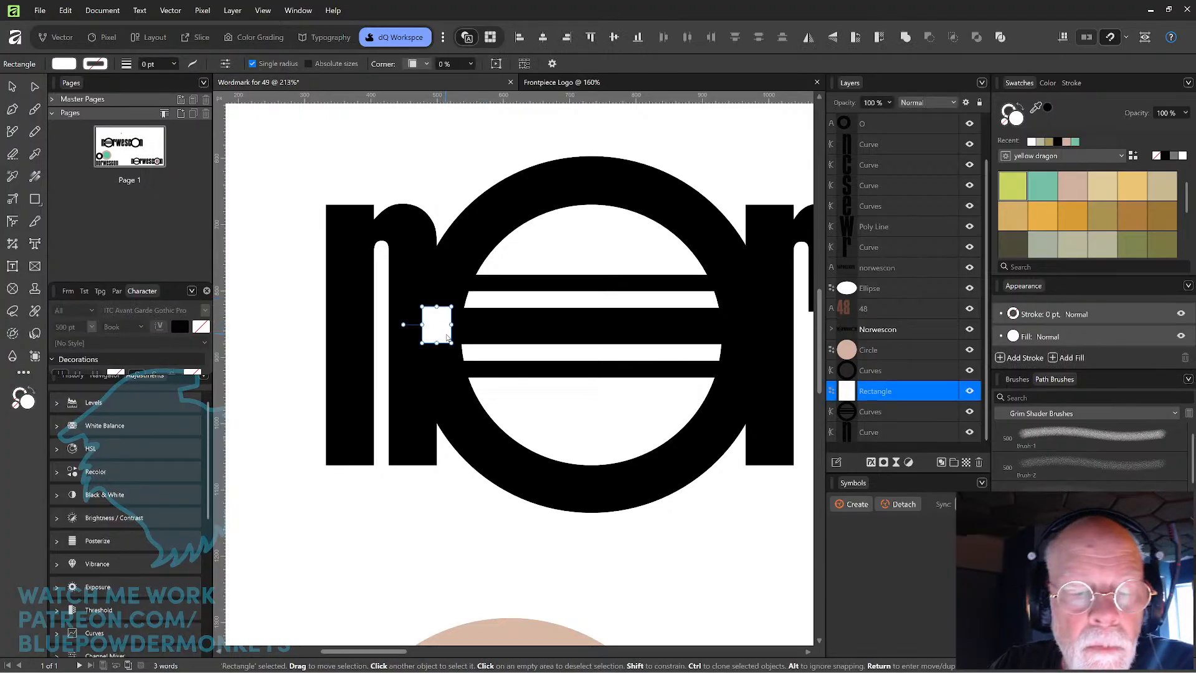
left_click_drag(451, 324, 441, 324)
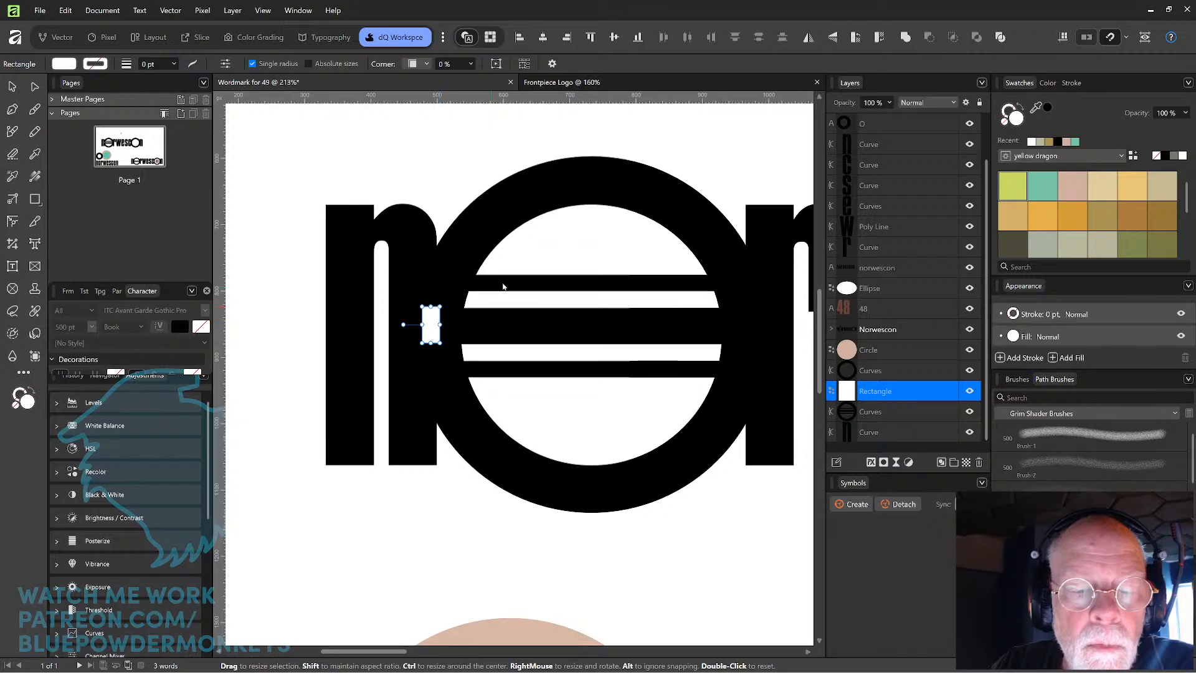
- Place a copy of the white block, rotated a quarter turn, on the upper thin stripe to compare its width with the stripe's thickness
left_click(503, 287)
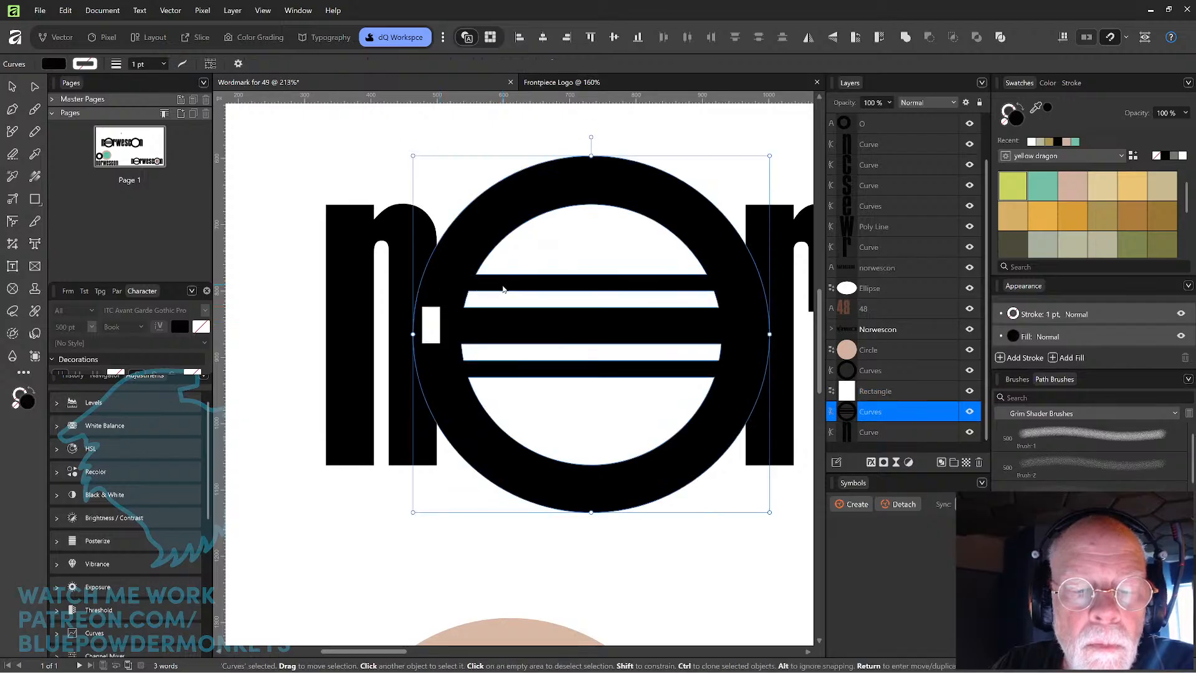
left_click(436, 326)
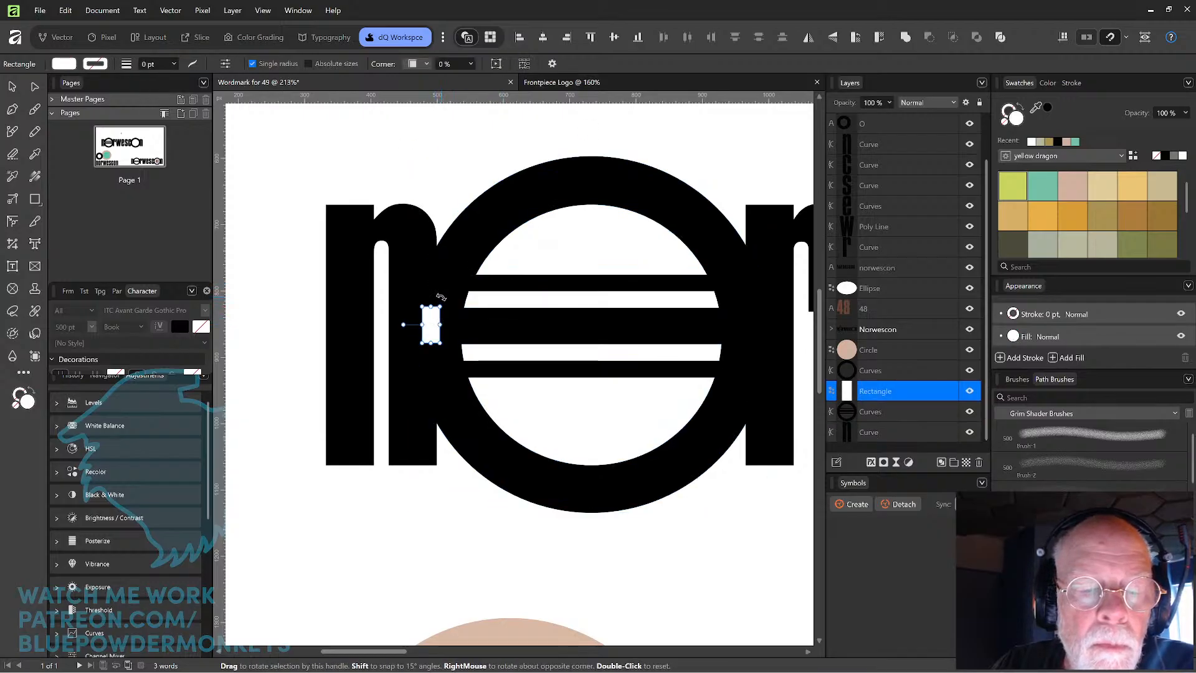
left_click_drag(433, 325, 511, 274, "ctrl")
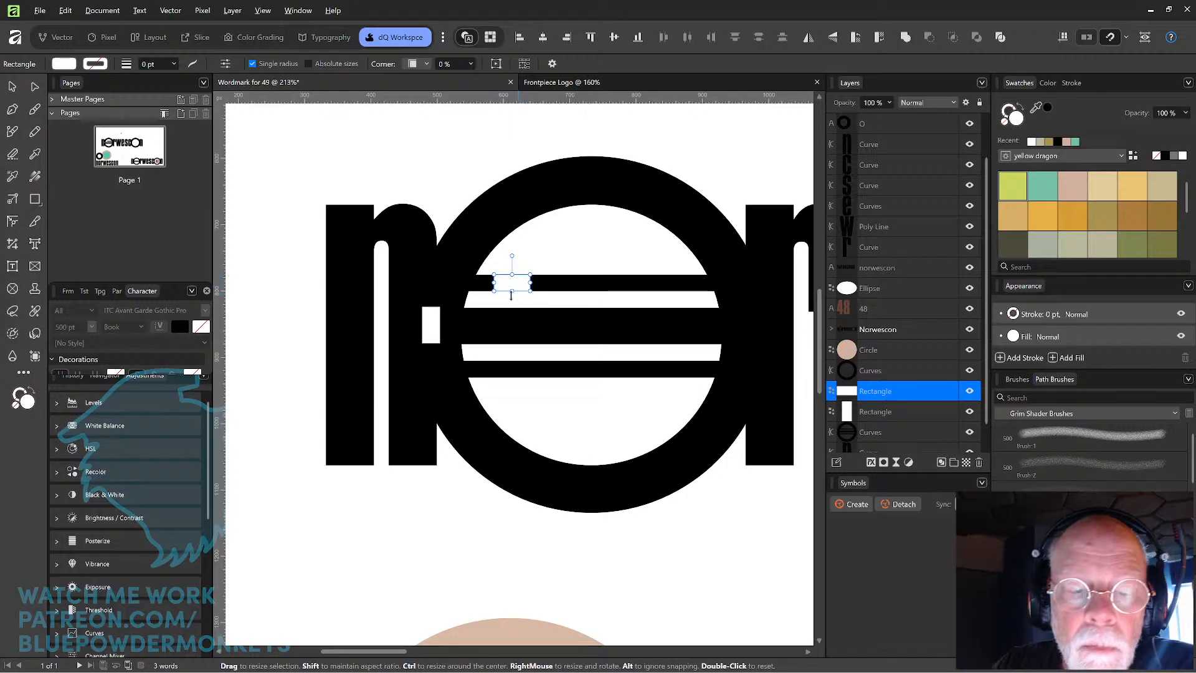
- Move the upright white block so it straddles the n's outer edge beside the O, level with the thick stripe
left_click(429, 323)
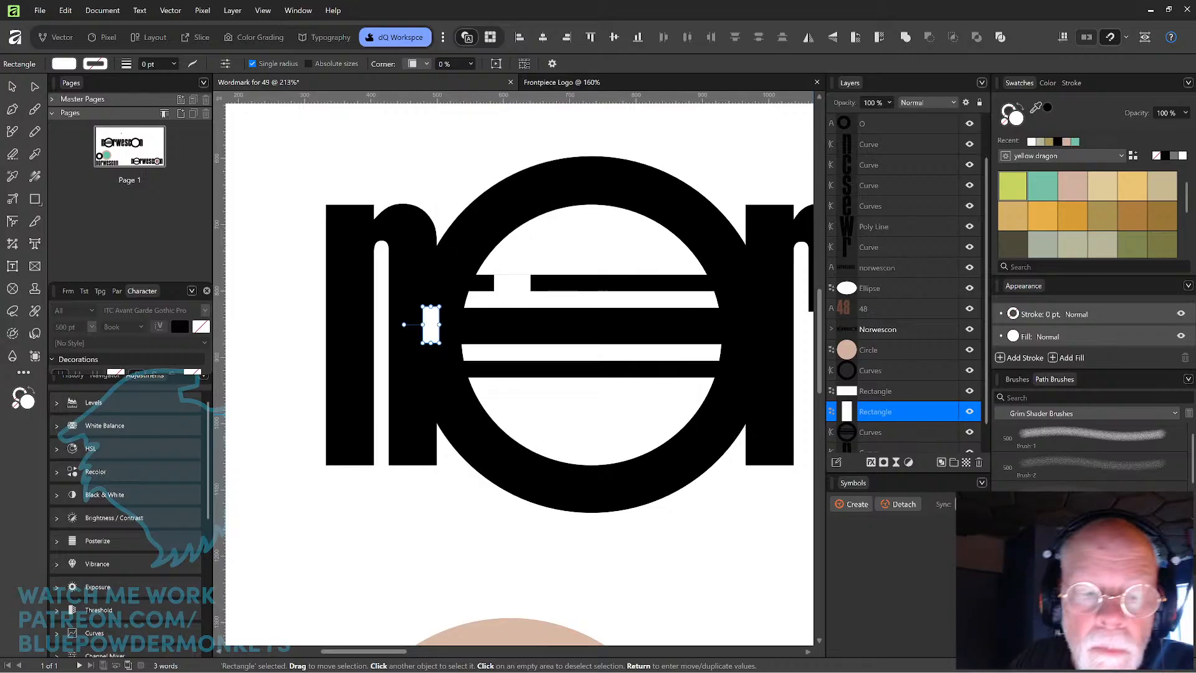
key("Escape")
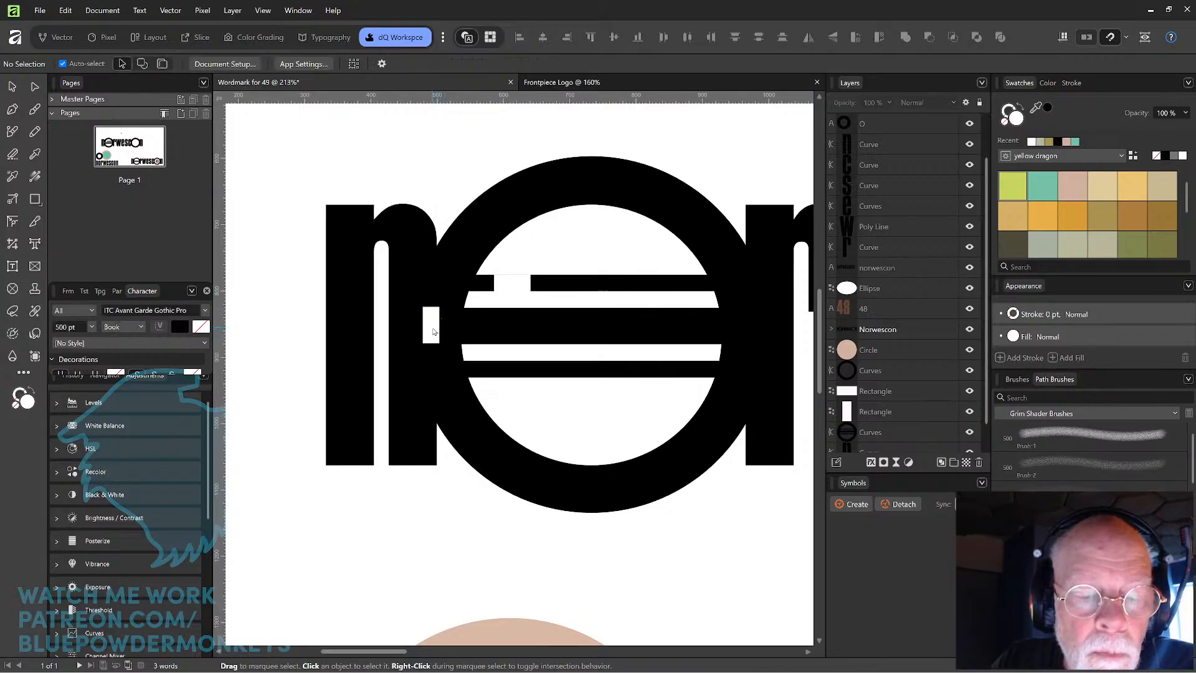
left_click(435, 332)
mouse_move(435, 335)
left_mouse_down()
mouse_move(424, 402)
mouse_move(439, 443)
mouse_move(449, 339)
left_mouse_up()
- Remove the rotated white copy from the upper thin stripe
left_click(520, 285)
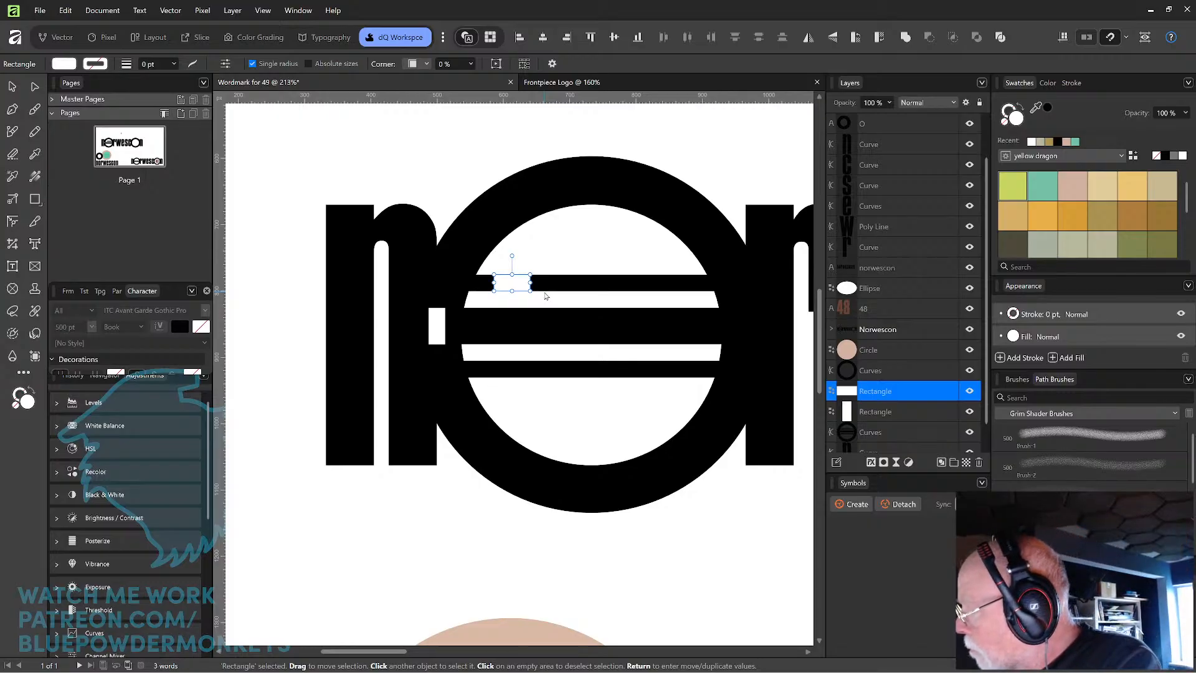
key("ctrl+z")
key("ctrl+z")
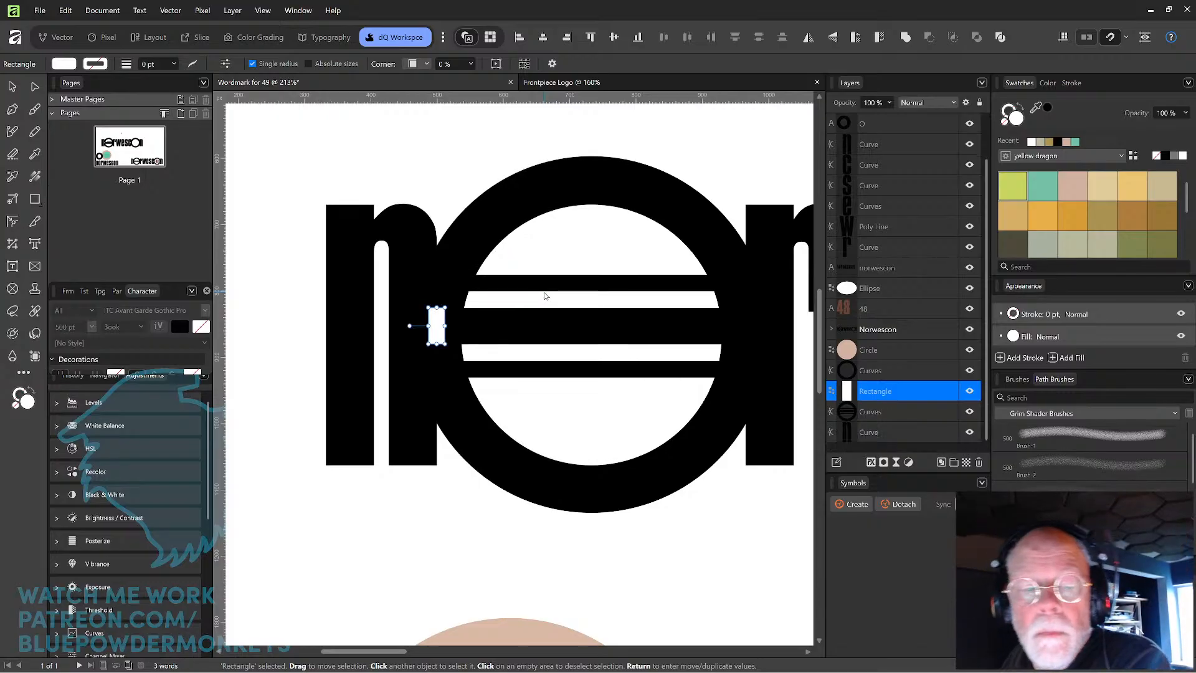
- Copy the white block to the overlap between the first O and the r at the same height, and bring it to the front
left_click(679, 506)
scroll(622, 534, "right", 5)
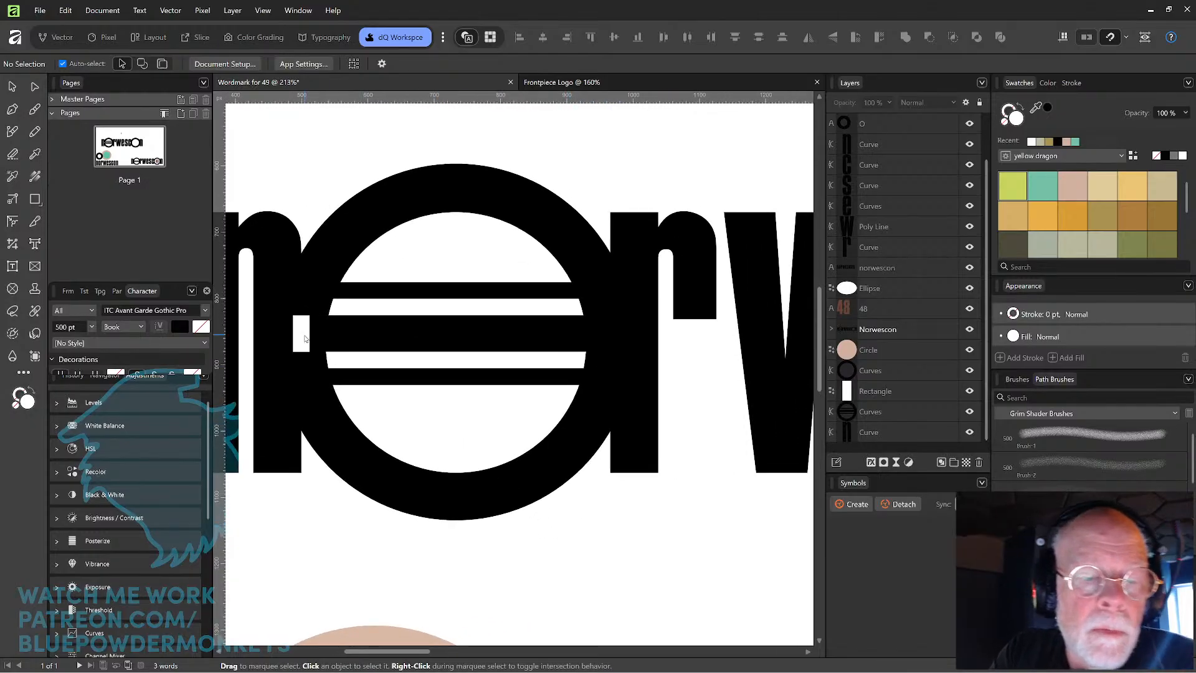
left_click(304, 340)
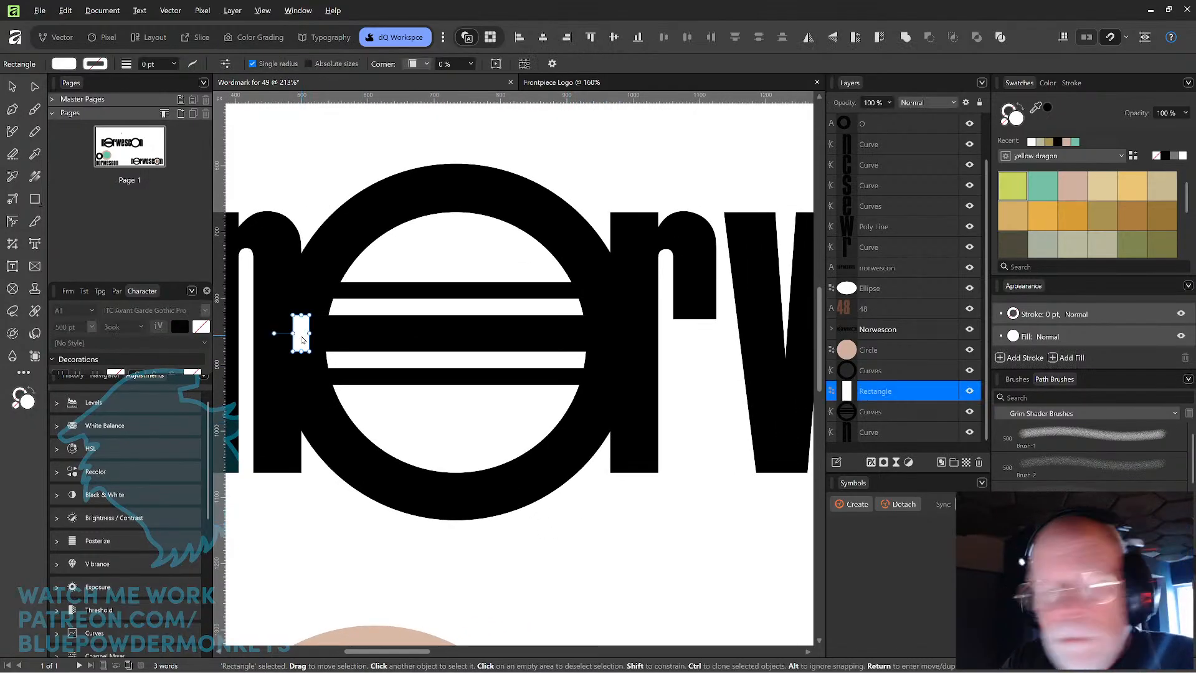
left_click_drag(301, 338, 611, 339)
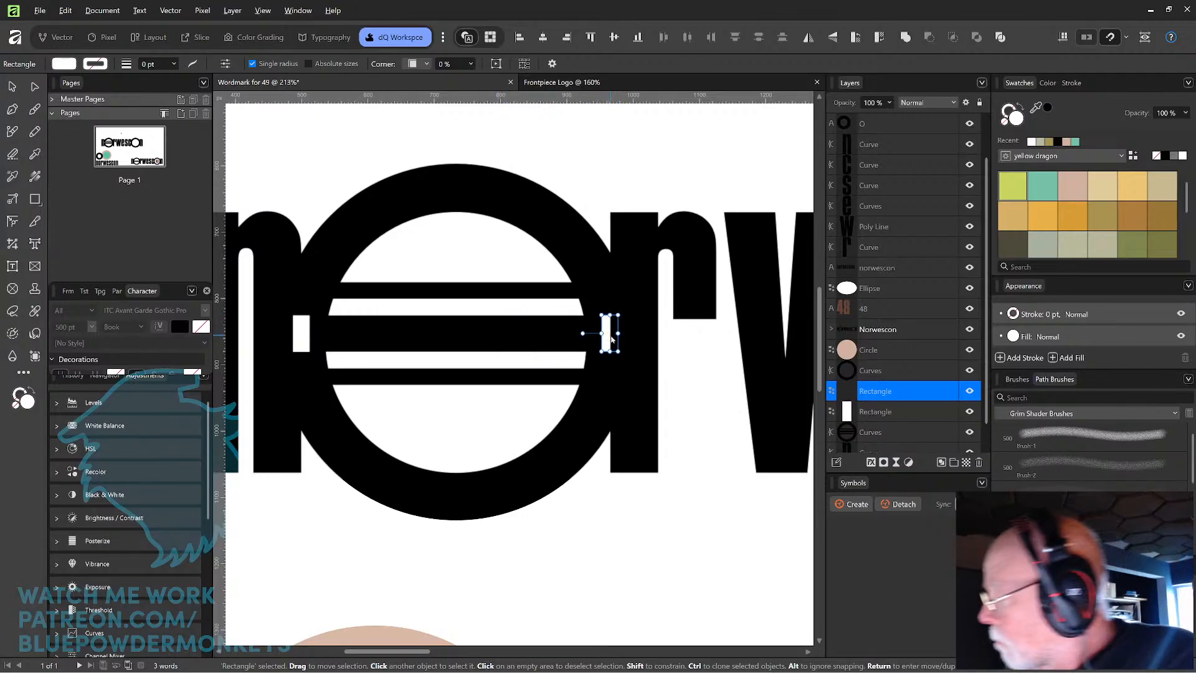
key("ctrl+shift+]")
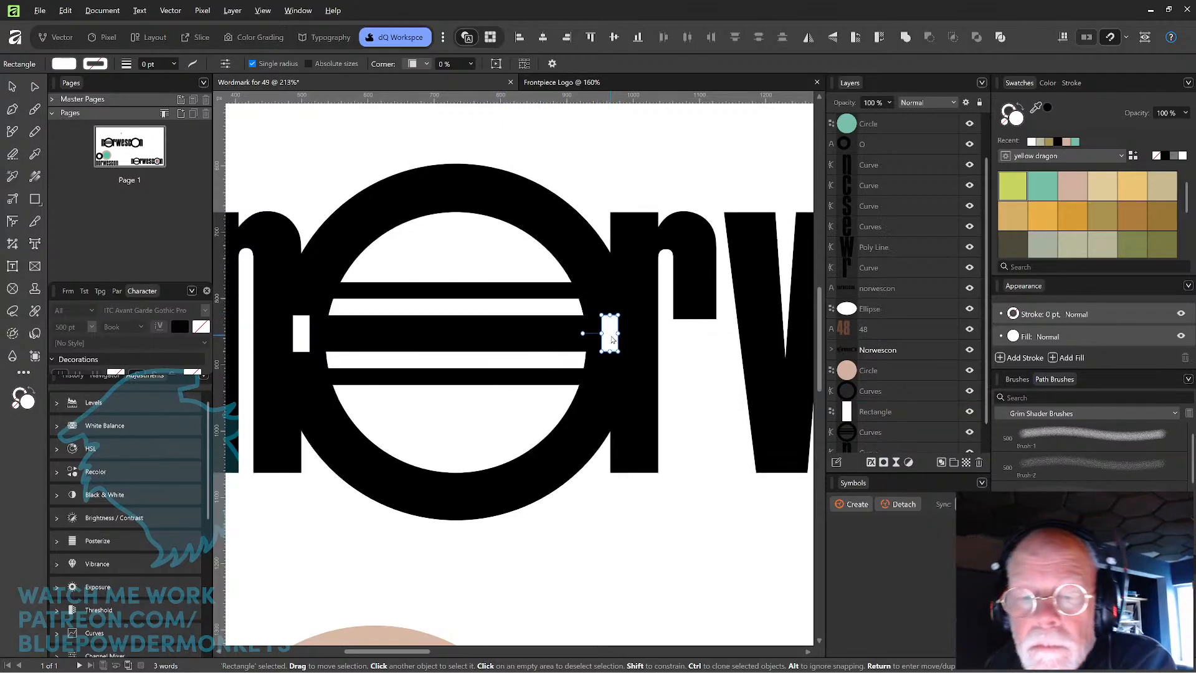
mouse_move(611, 337)
left_mouse_down()
mouse_move(618, 430)
mouse_move(614, 334)
left_mouse_up()
- Copy both white blocks from the first O to the second O, centred over its overlaps with the c and n, and bring them to the front
scroll(619, 337, "down", 5)
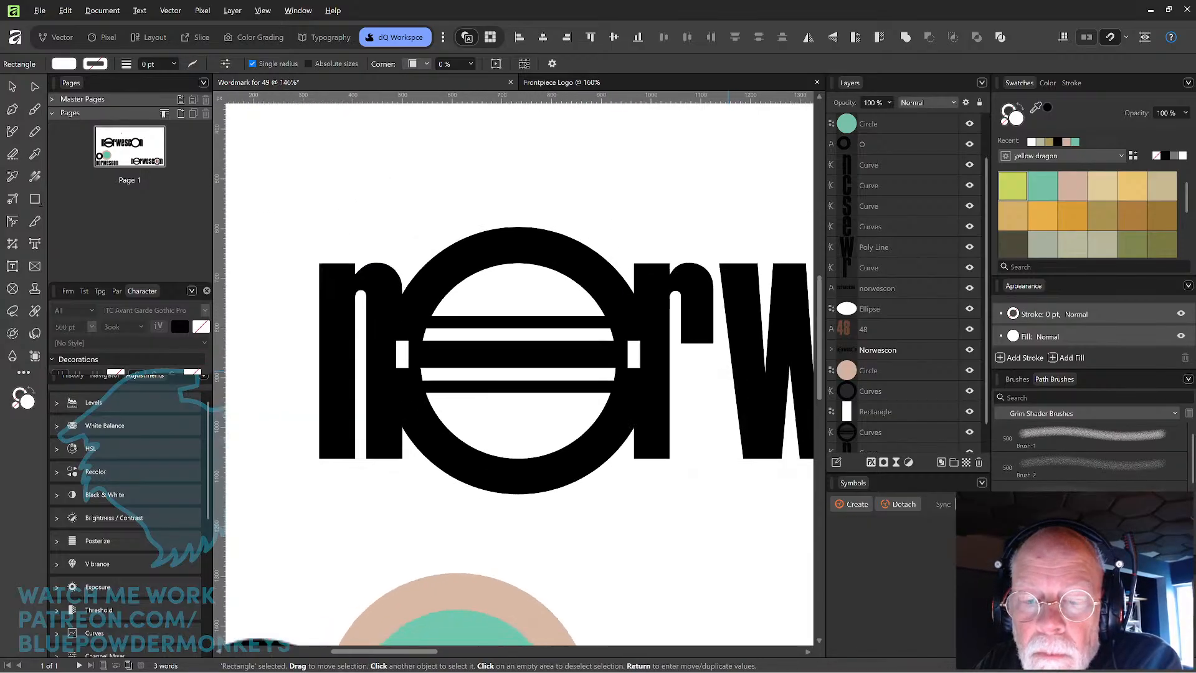
left_click_drag(708, 454, 456, 443)
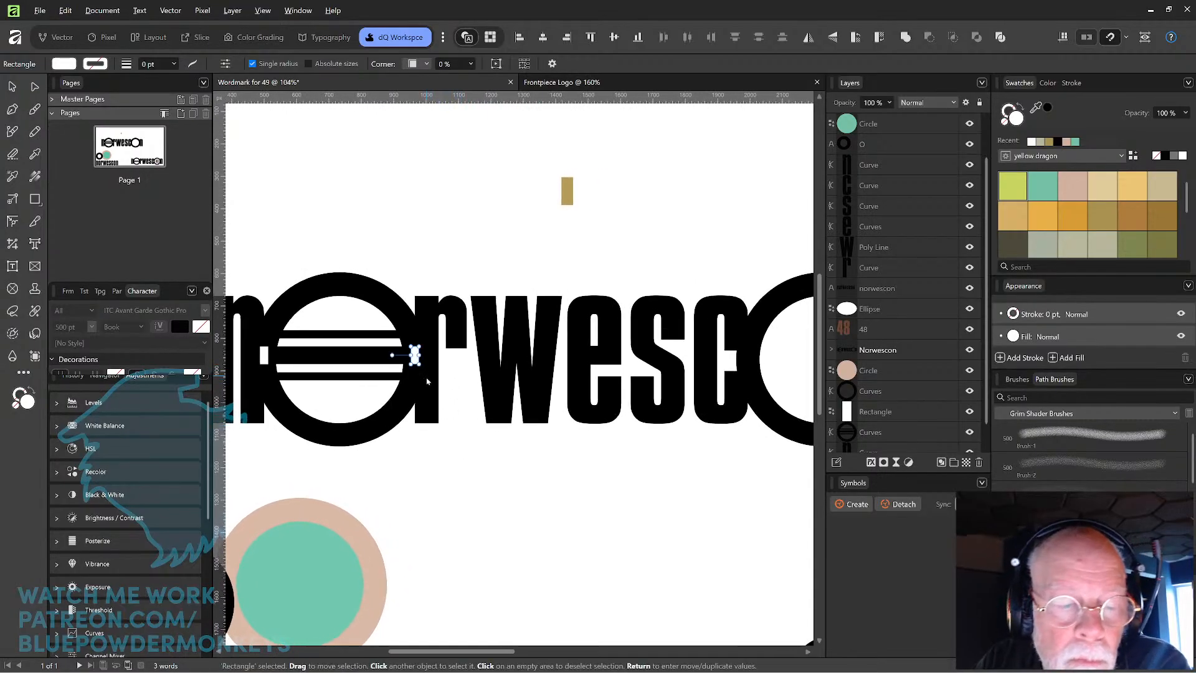
left_click(265, 360, "shift")
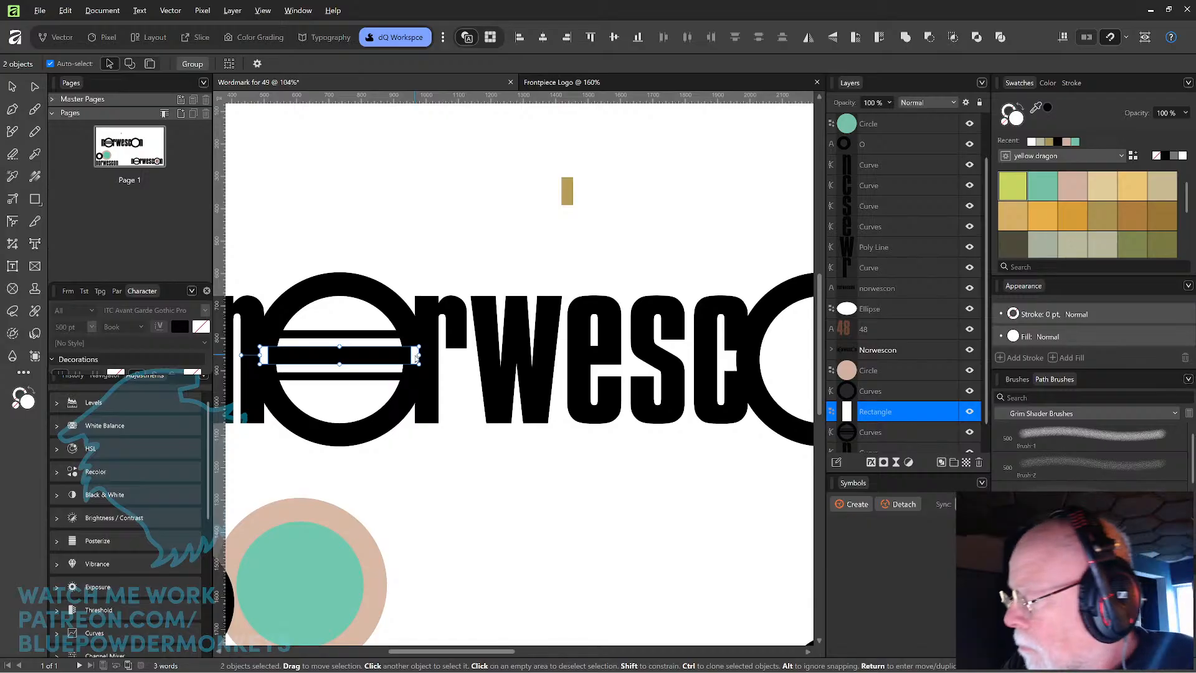
left_click_drag(416, 358, 783, 358)
left_click_drag(683, 418, 339, 419)
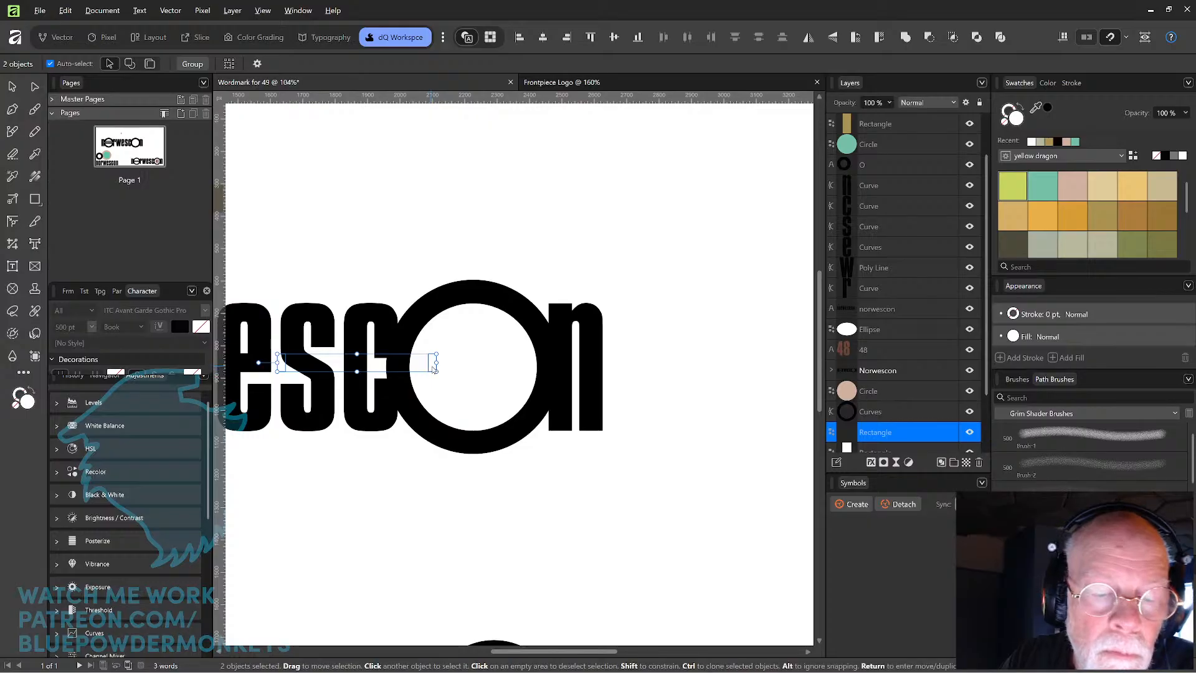
left_click_drag(437, 367, 552, 373)
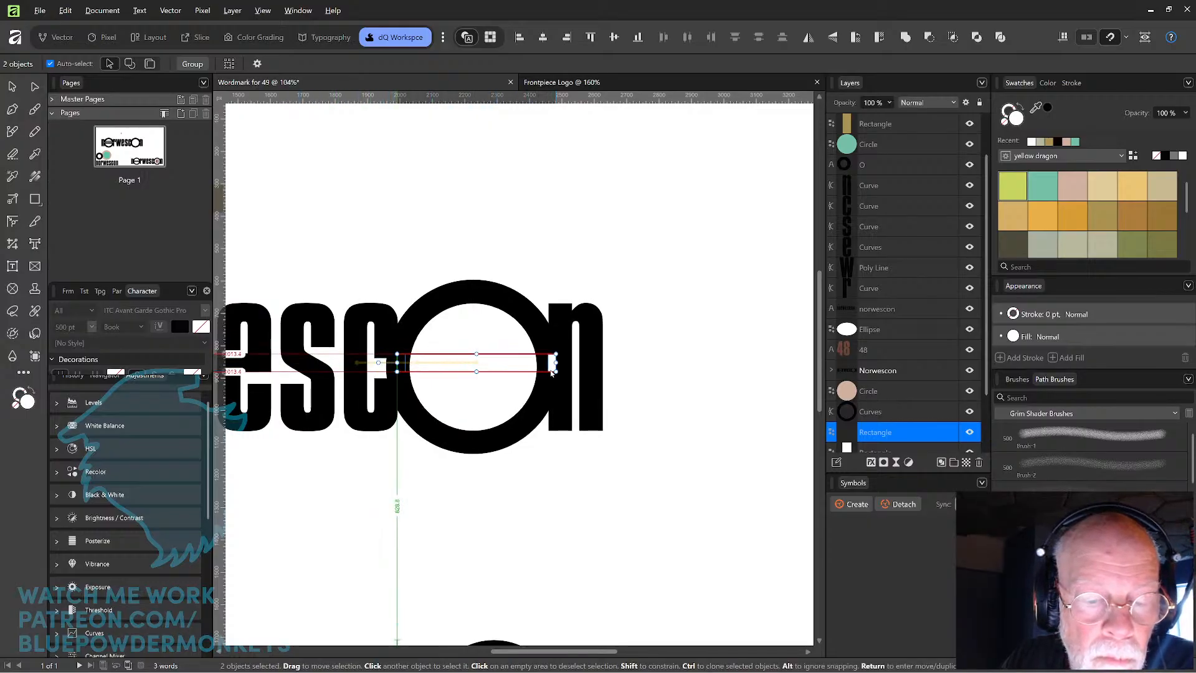
left_click_drag(552, 373, 551, 373)
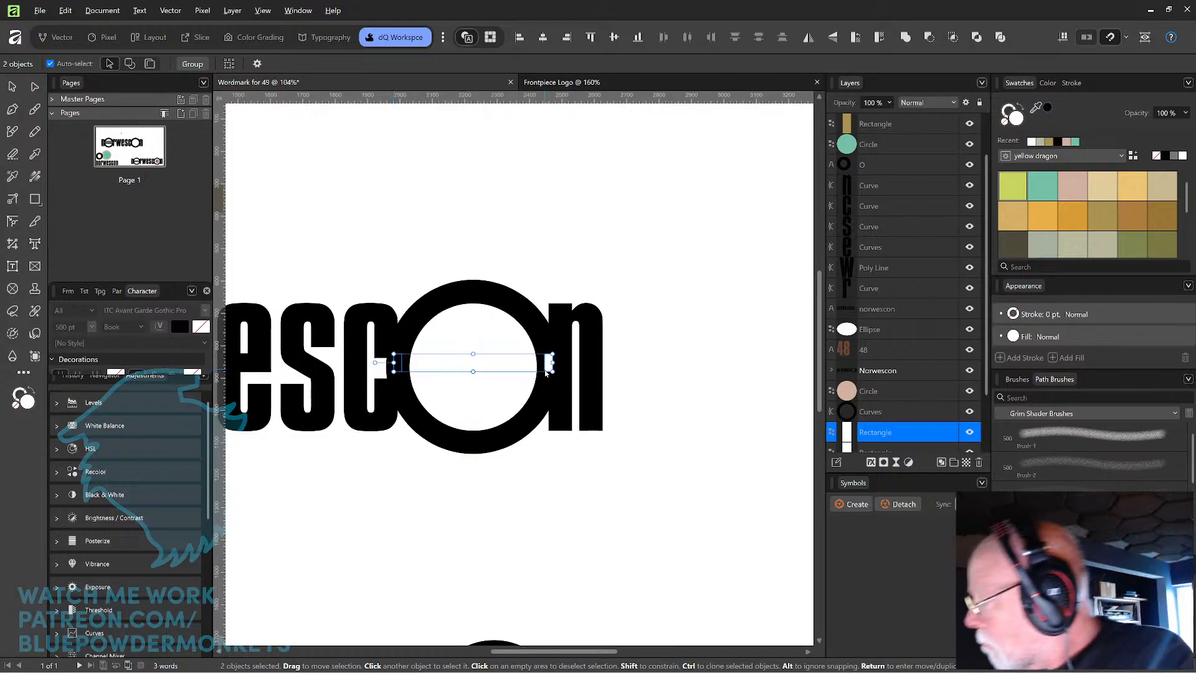
key("ctrl+shift+]")
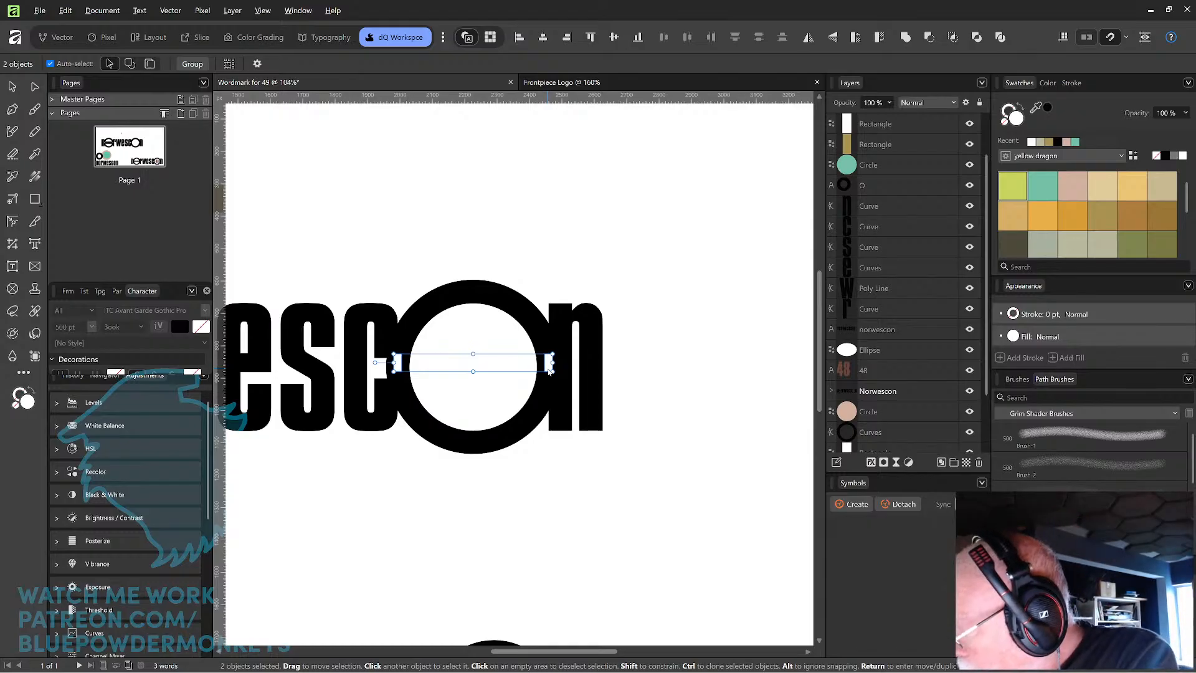
- Group the second O's two white blocks and duplicate the group with a quarter turn, placing blocks at the ring's top and bottom
key("ctrl+g")
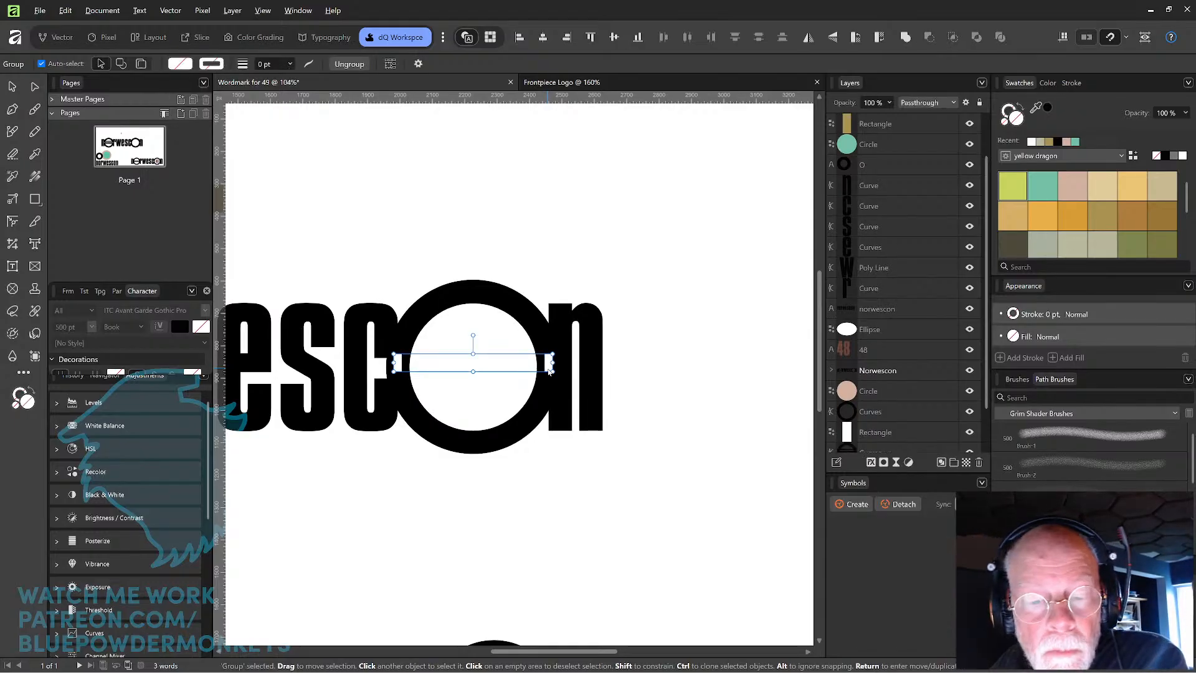
key("ctrl+j")
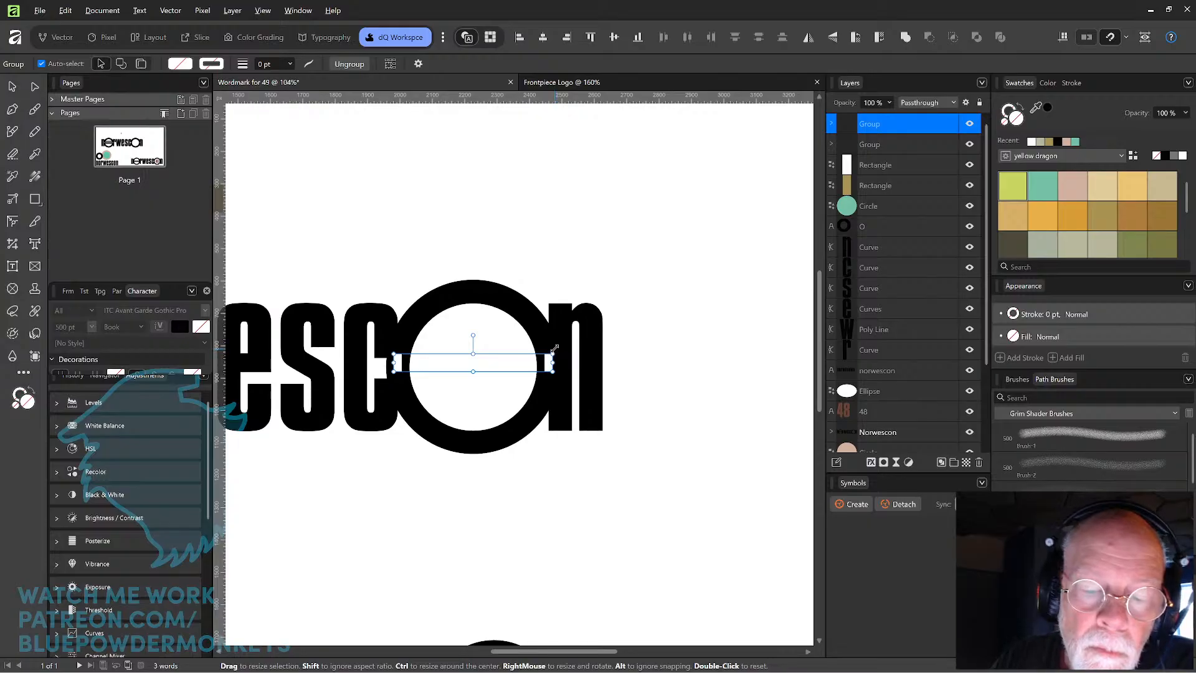
left_click_drag(554, 347, 483, 442)
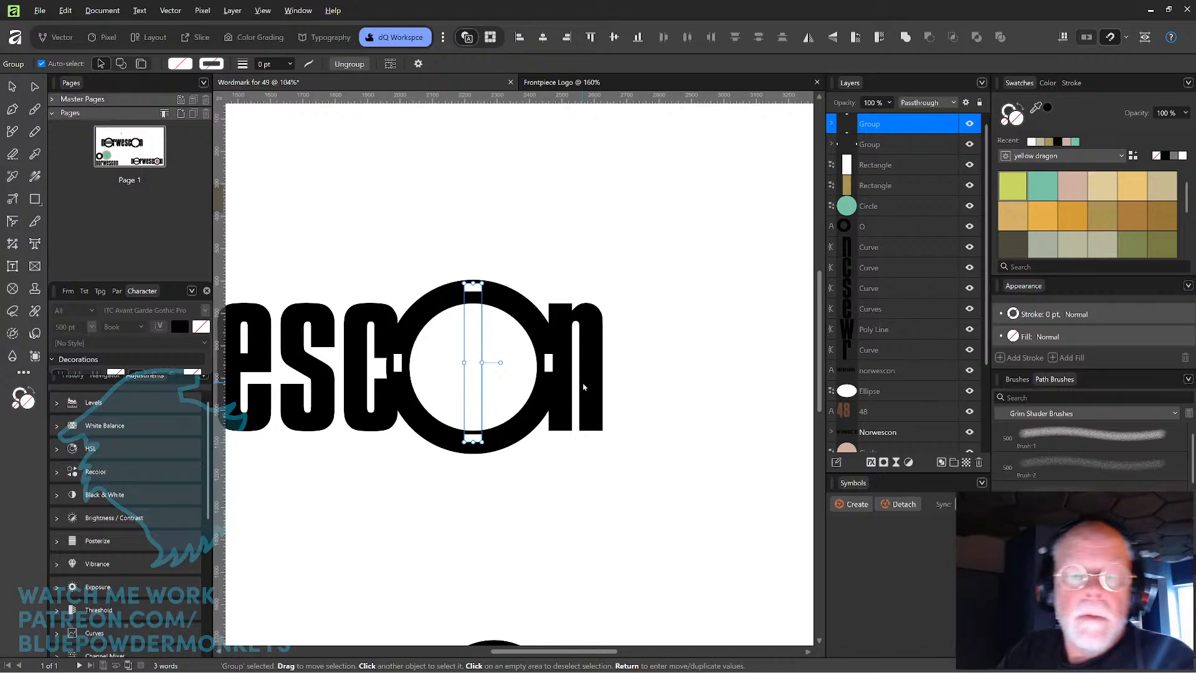
- Duplicate both block groups together and rotate the copies 45 degrees around the second O's ring
left_click(548, 364, "shift")
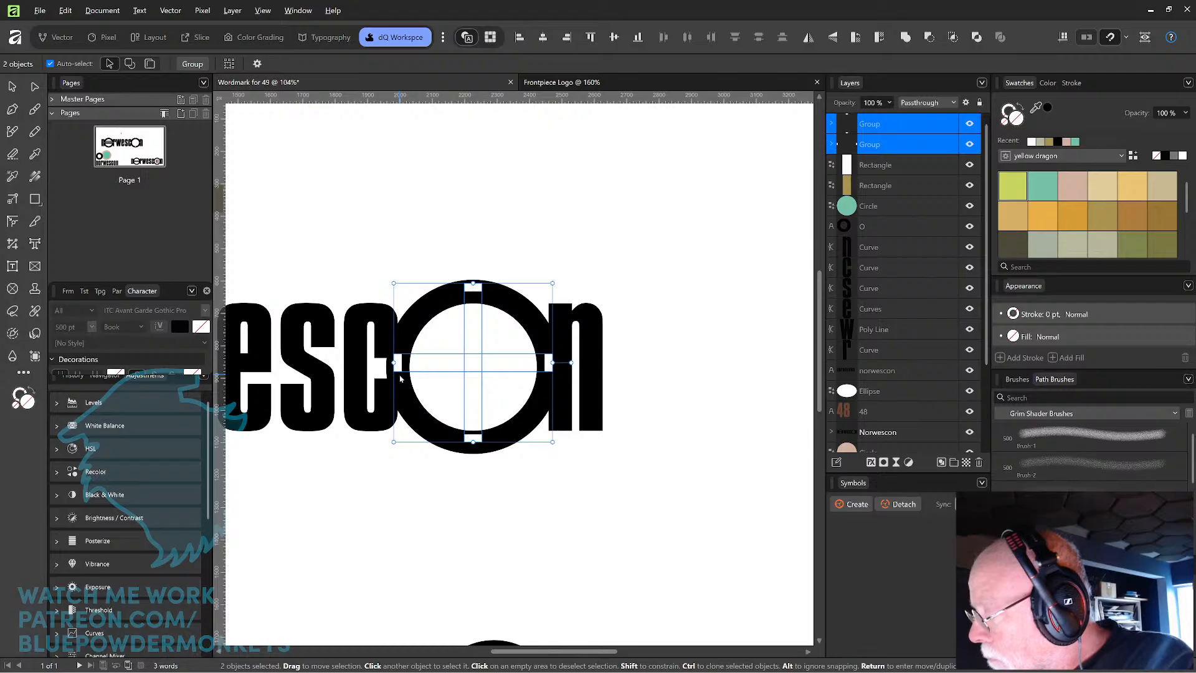
key("ctrl+j")
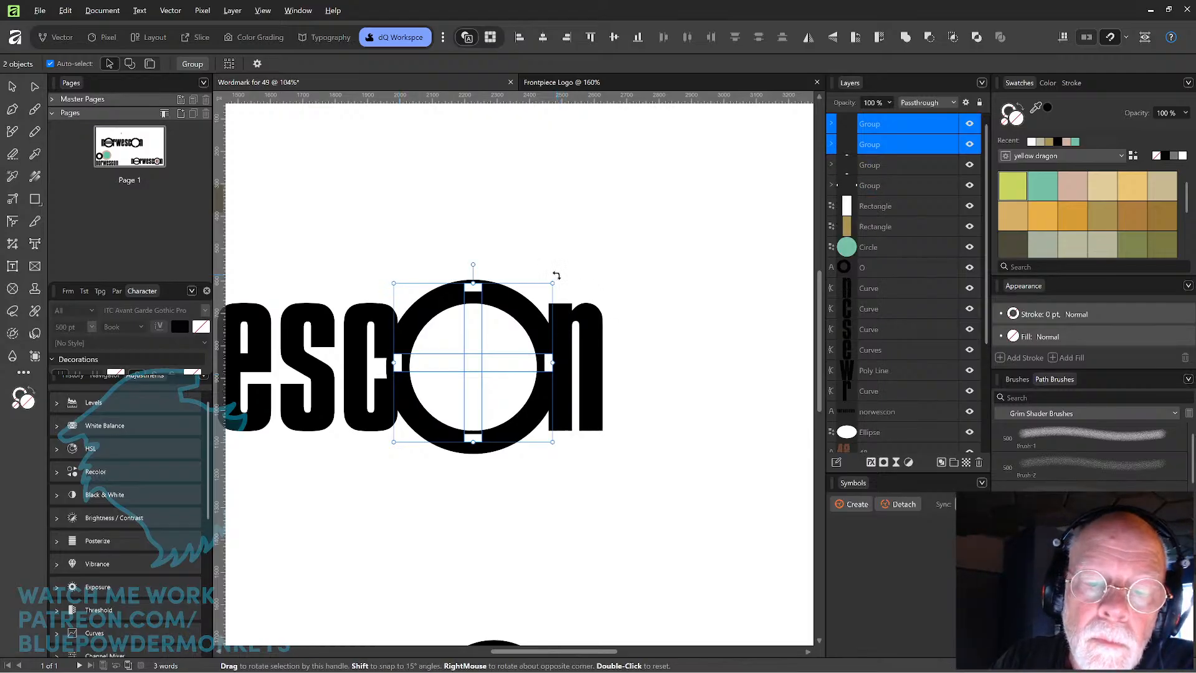
left_click_drag(558, 275, 594, 348)
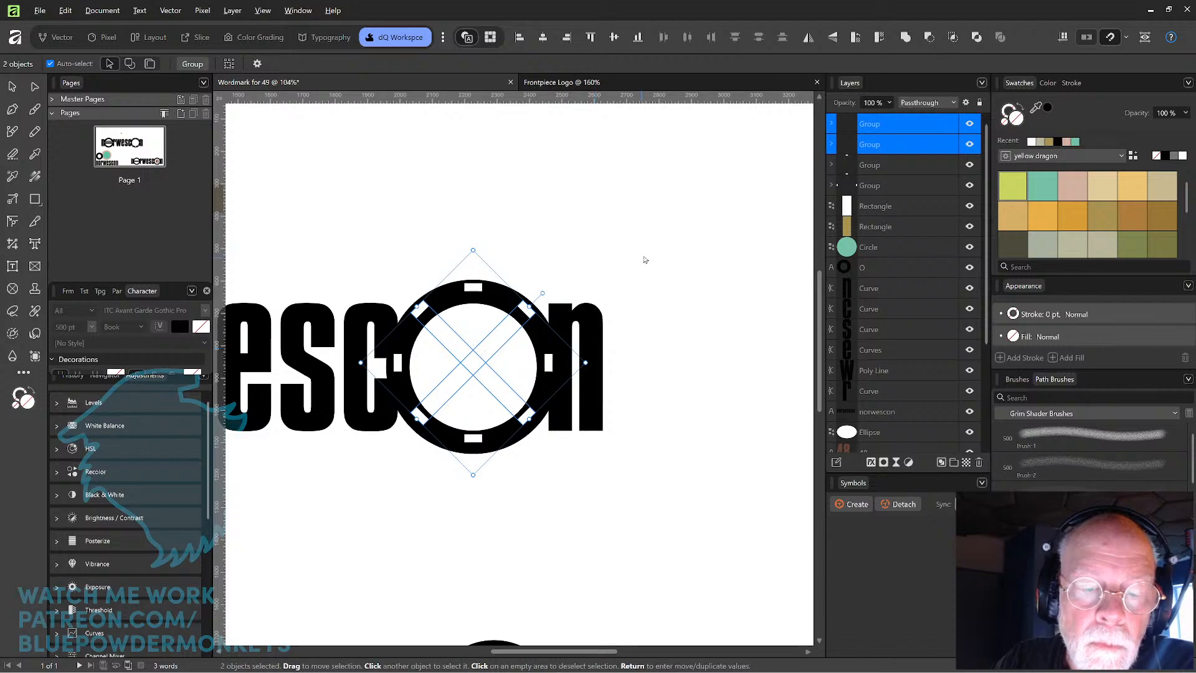
left_click(656, 242)
scroll(664, 237, "down", 4)
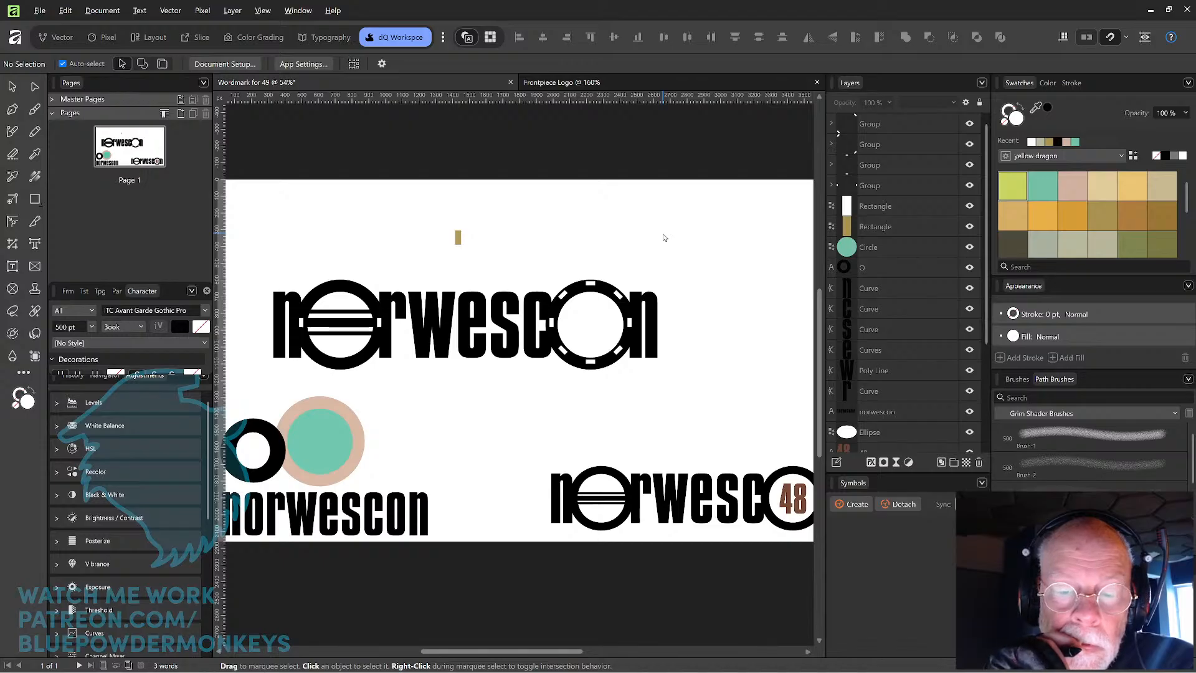
- Undo the 45-degree copies and the quarter-turn rotation of the duplicated block group
key("ctrl+z")
key("ctrl+z")
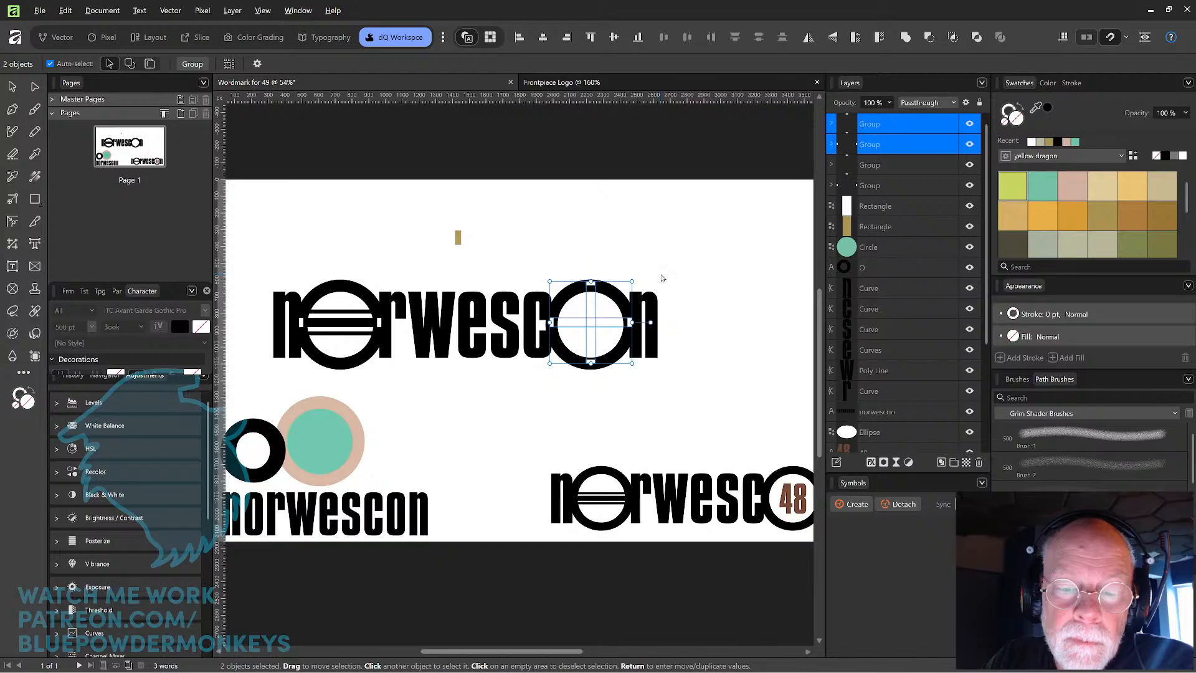
key("ctrl+z")
key("ctrl+z")
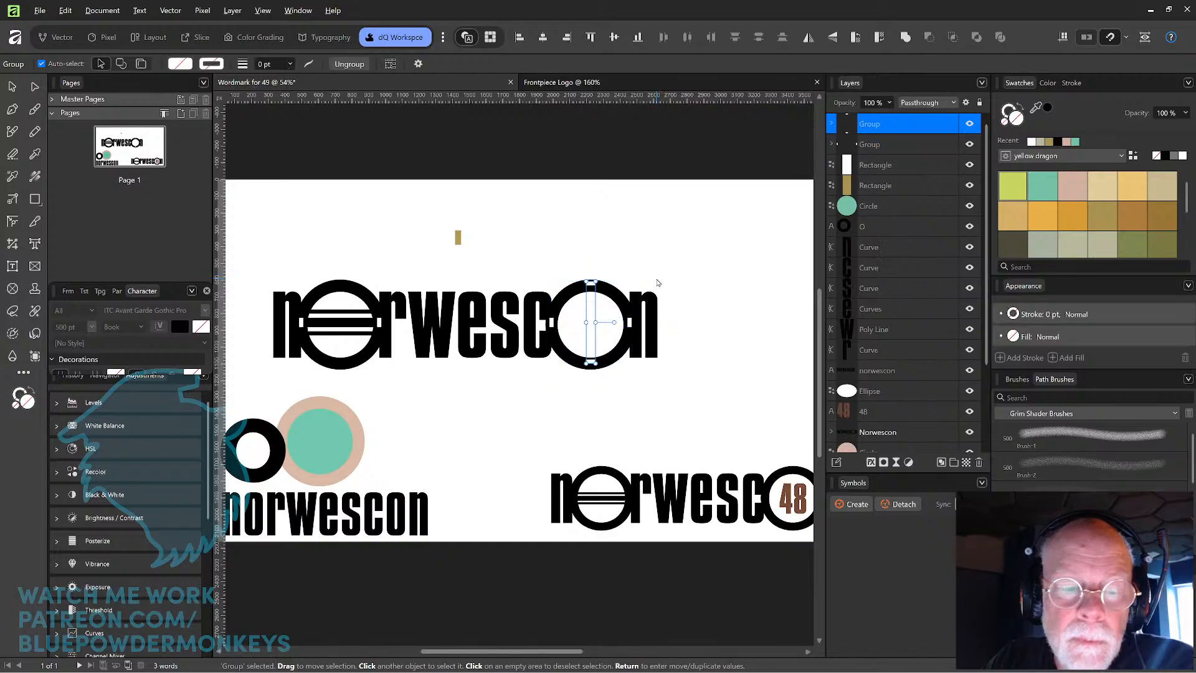
key("ctrl+z")
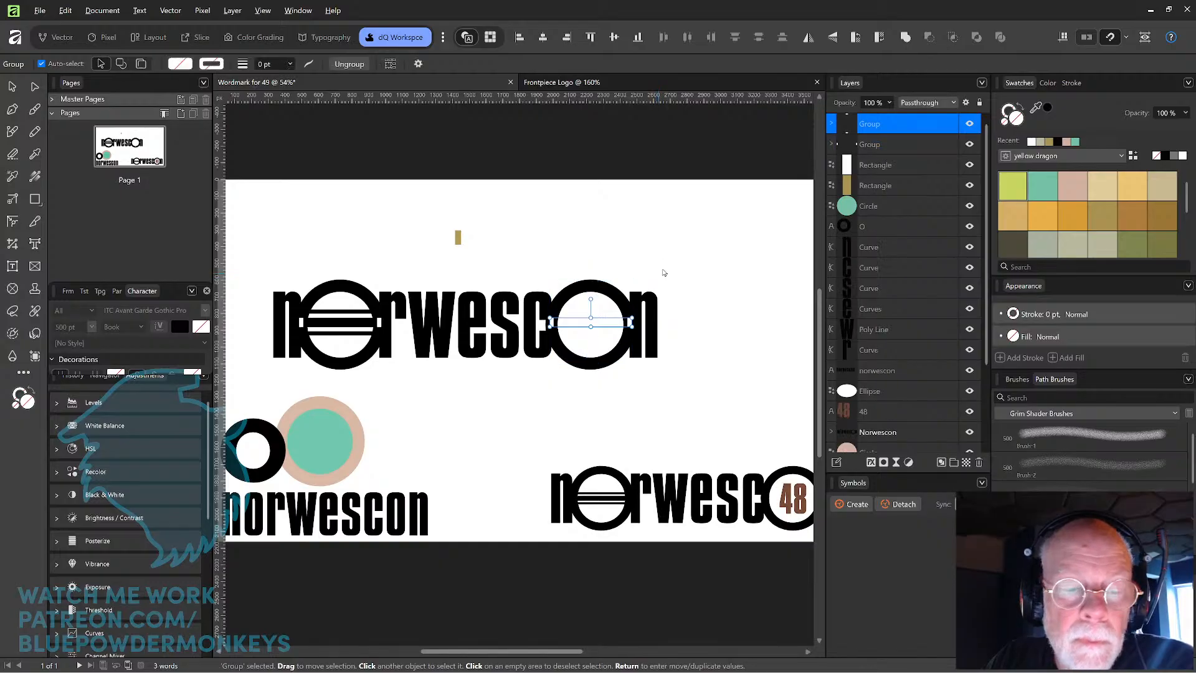
left_click(663, 272)
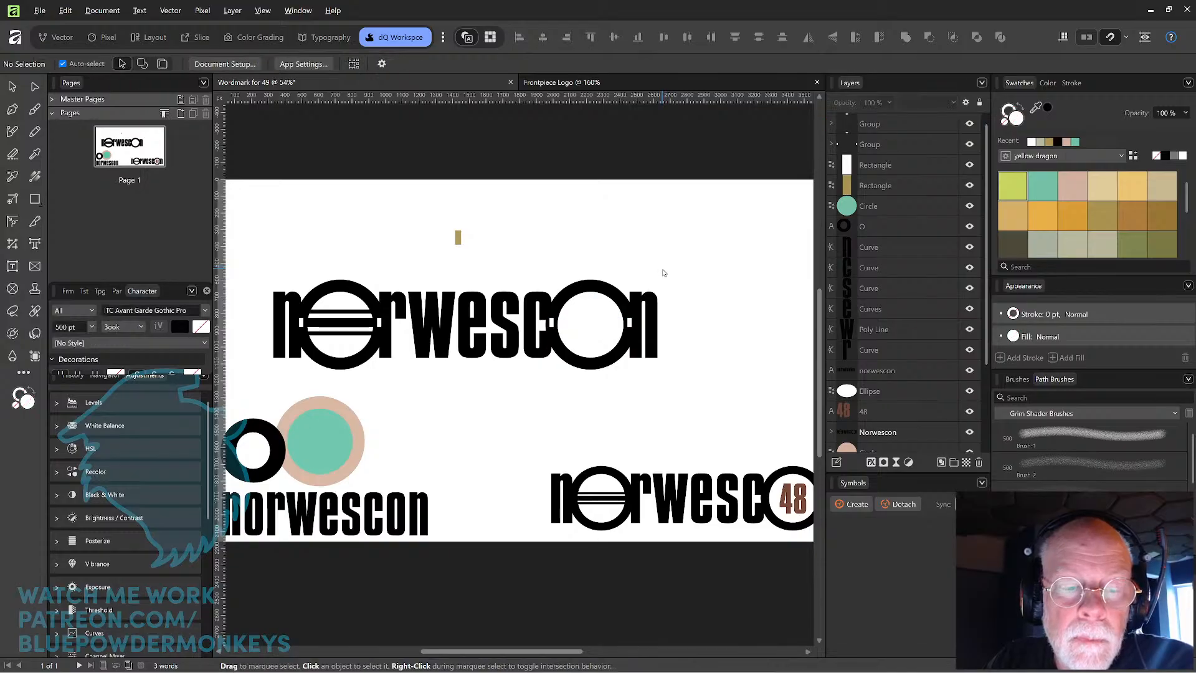
- Ungroup the front pair of white blocks on the second O
scroll(663, 272, "up", 2)
scroll(664, 273, "up", 1)
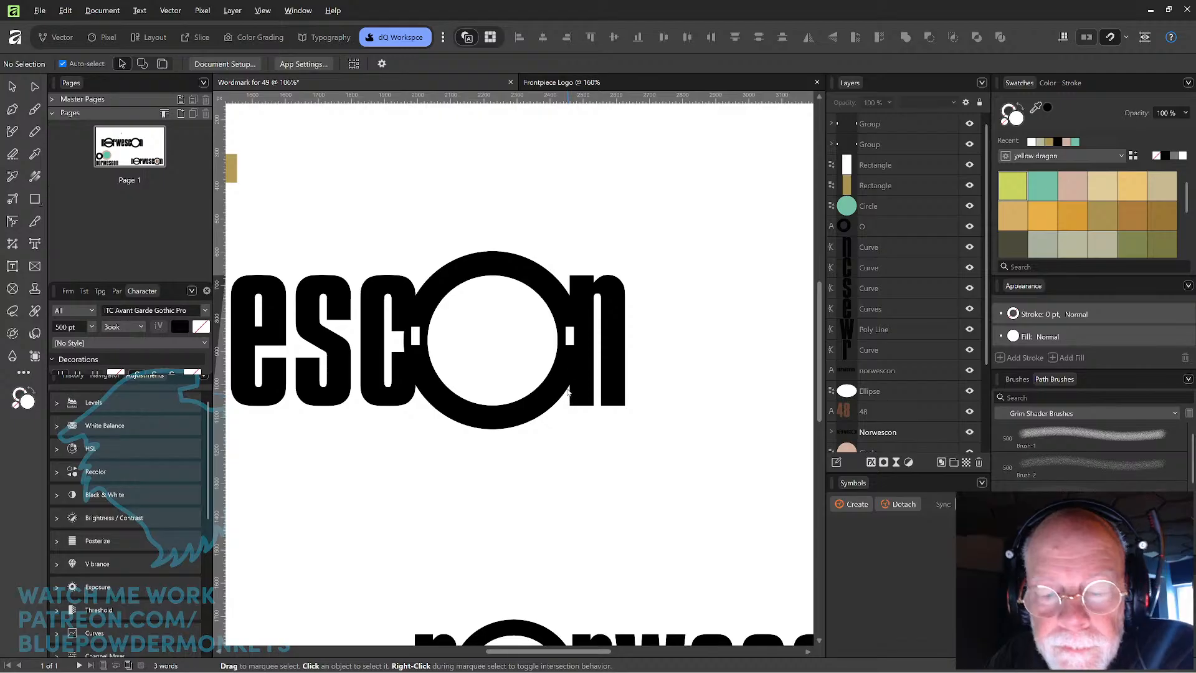
left_click(569, 340)
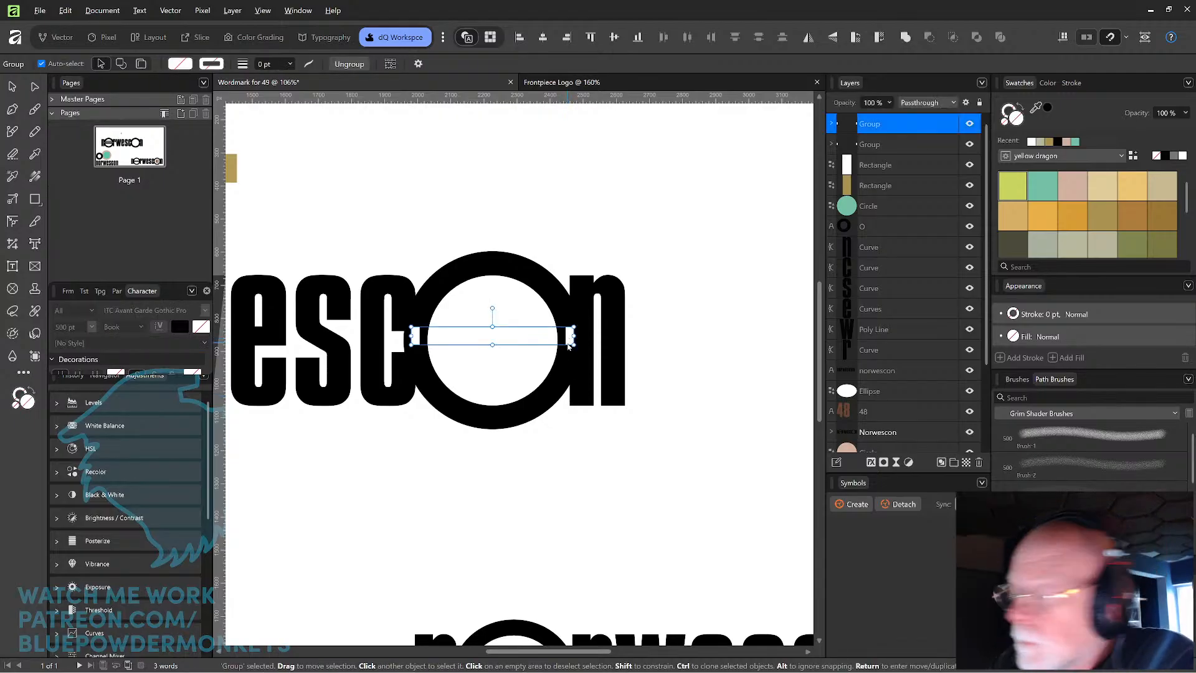
key("ctrl+shift+g")
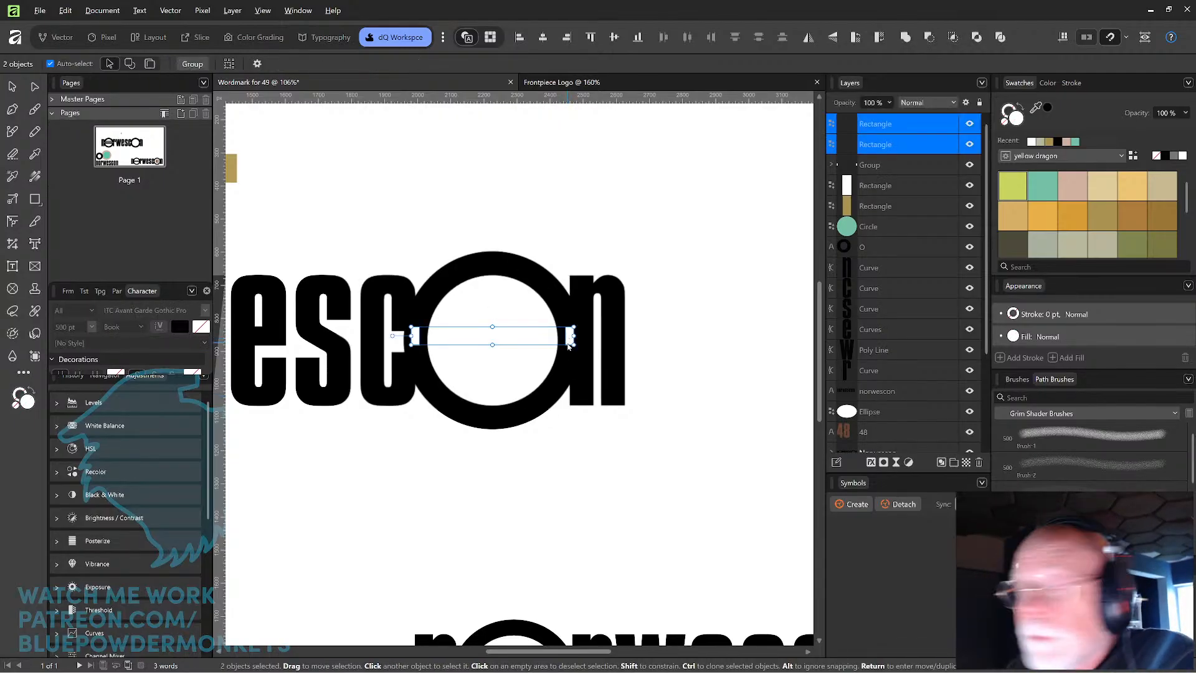
left_click(659, 290)
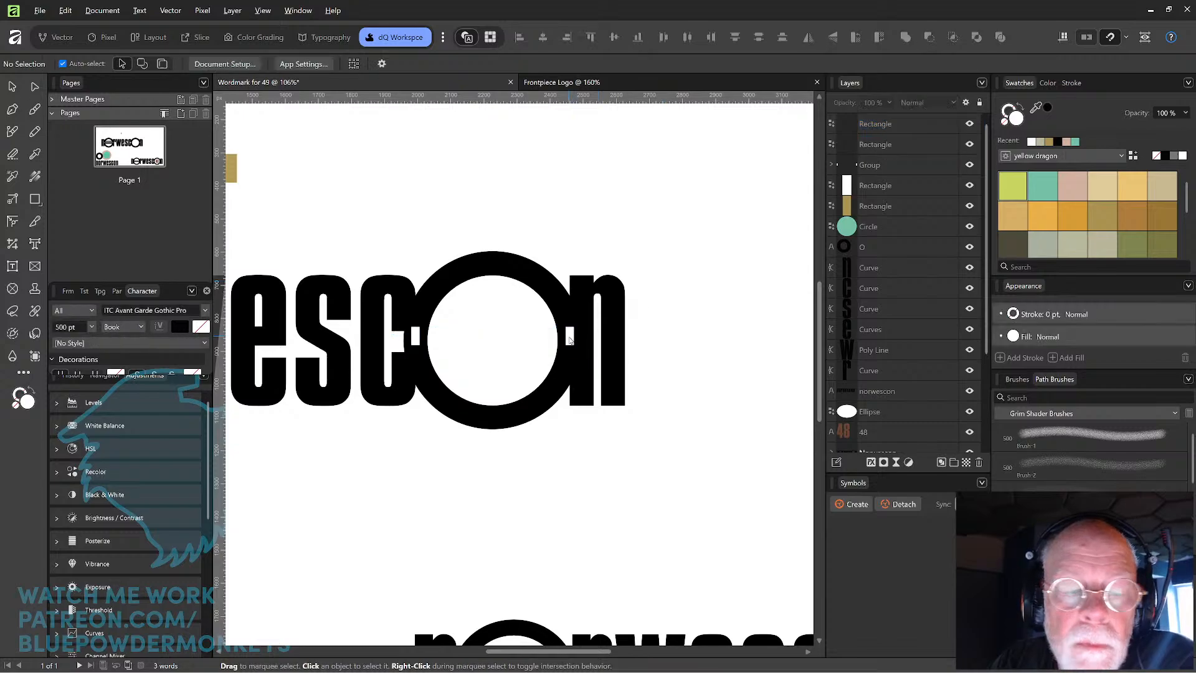
- Widen the white block beside the last n inward across the second O's ring and fill it with black
left_click(569, 340)
mouse_move(565, 336)
left_mouse_down()
mouse_move(537, 337)
mouse_move(552, 337)
left_mouse_up()
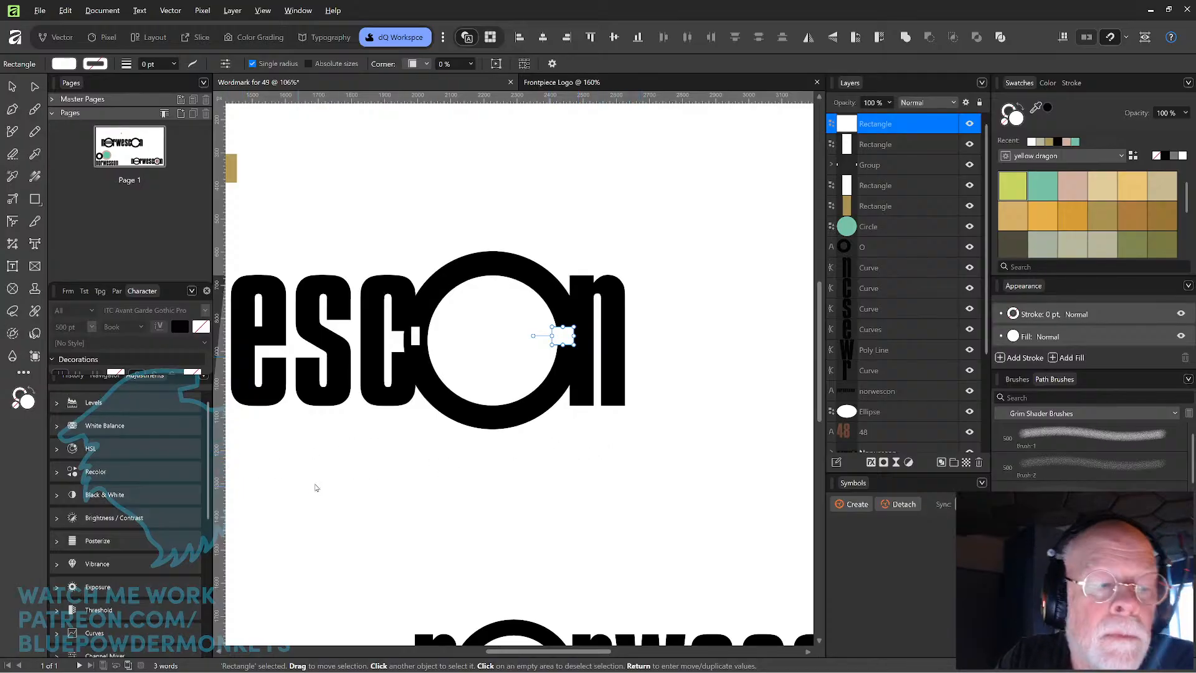
left_click(1166, 156)
left_click(682, 333)
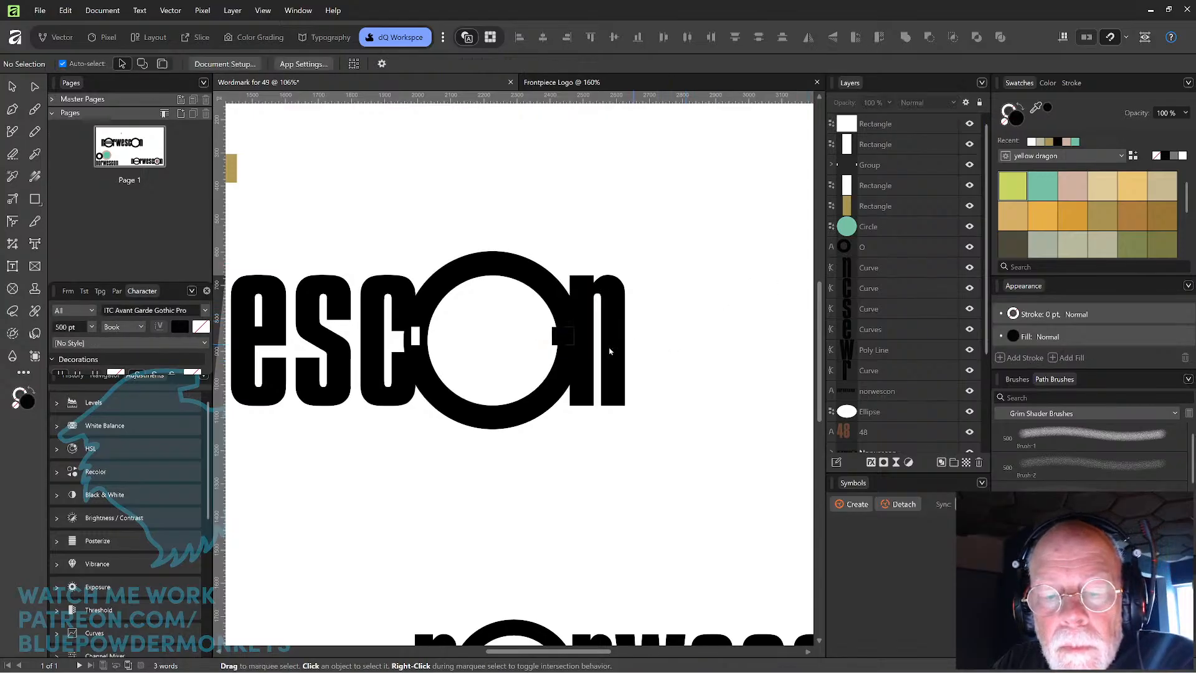
- Extend the black block further into the second O and pull its outer edge back clear of the white block beneath
left_click(558, 341)
left_click_drag(545, 335, 546, 335)
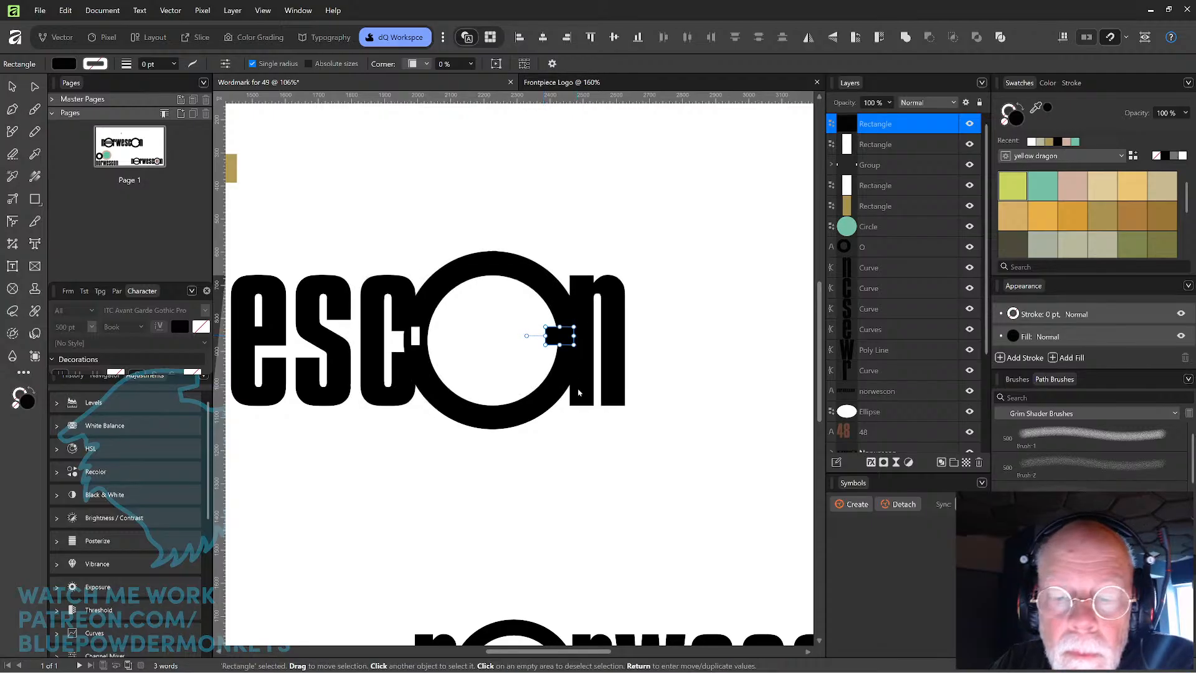
left_click(659, 333)
scroll(655, 317, "up", 3)
left_click_drag(479, 362, 471, 349)
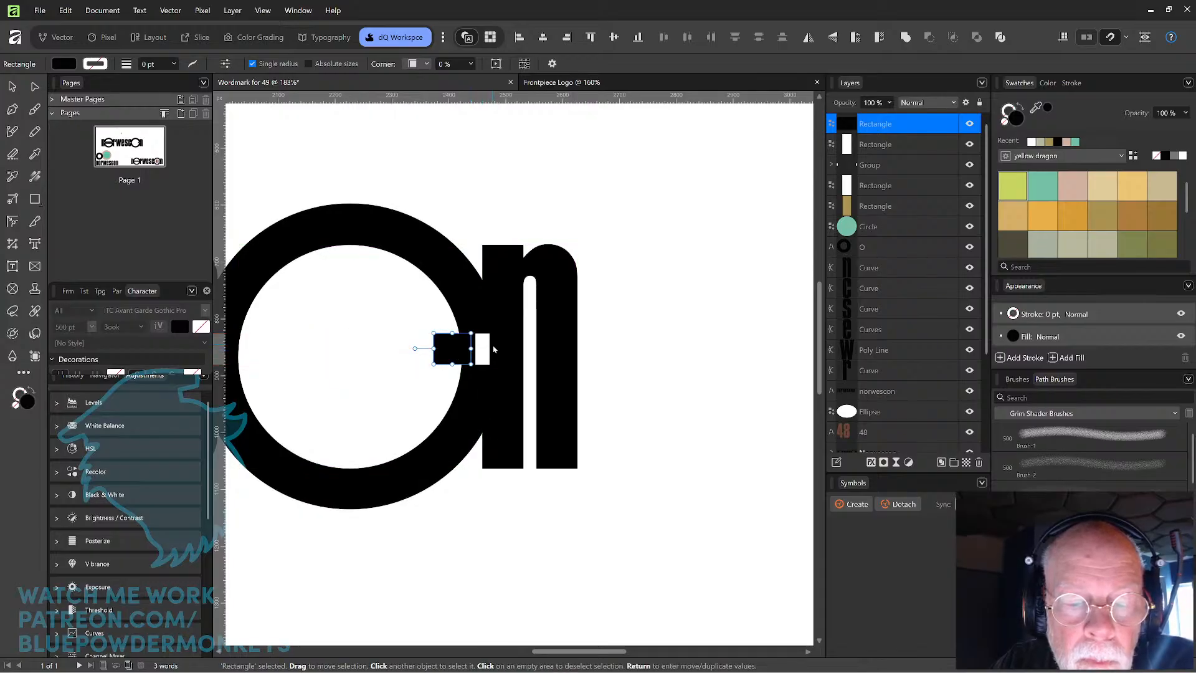
scroll(493, 348, "down", 4)
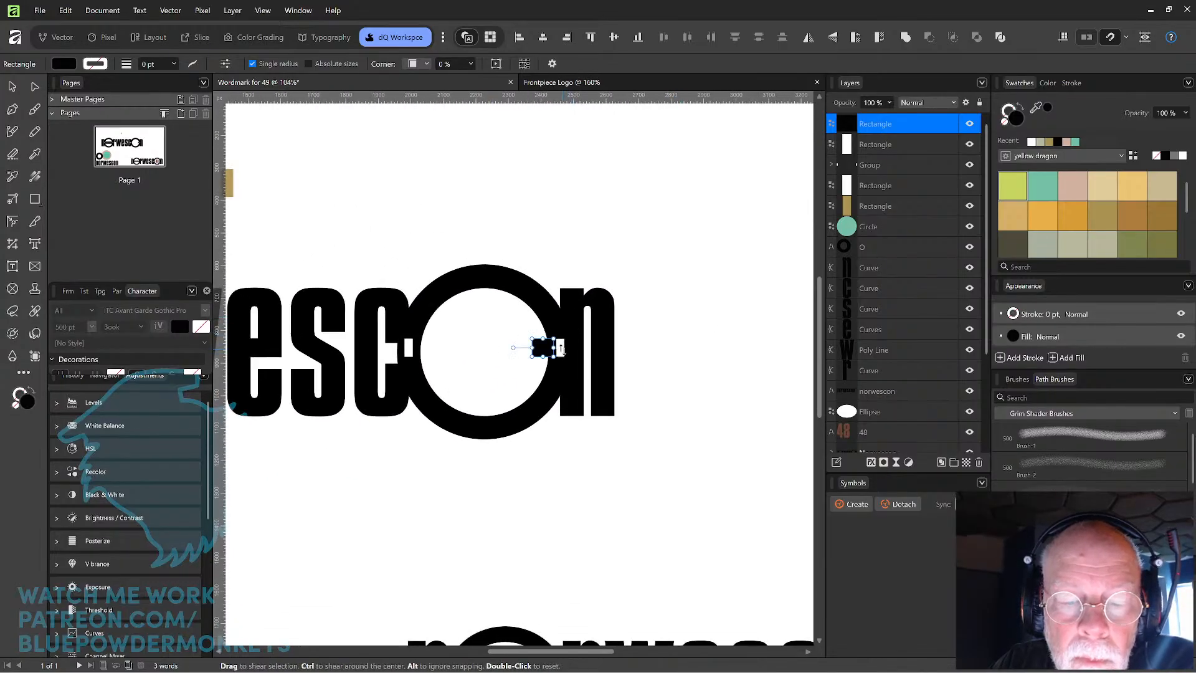
- Delete the remaining white block group on the second O and the loose white block beside the c
left_click(625, 275)
left_click(560, 355)
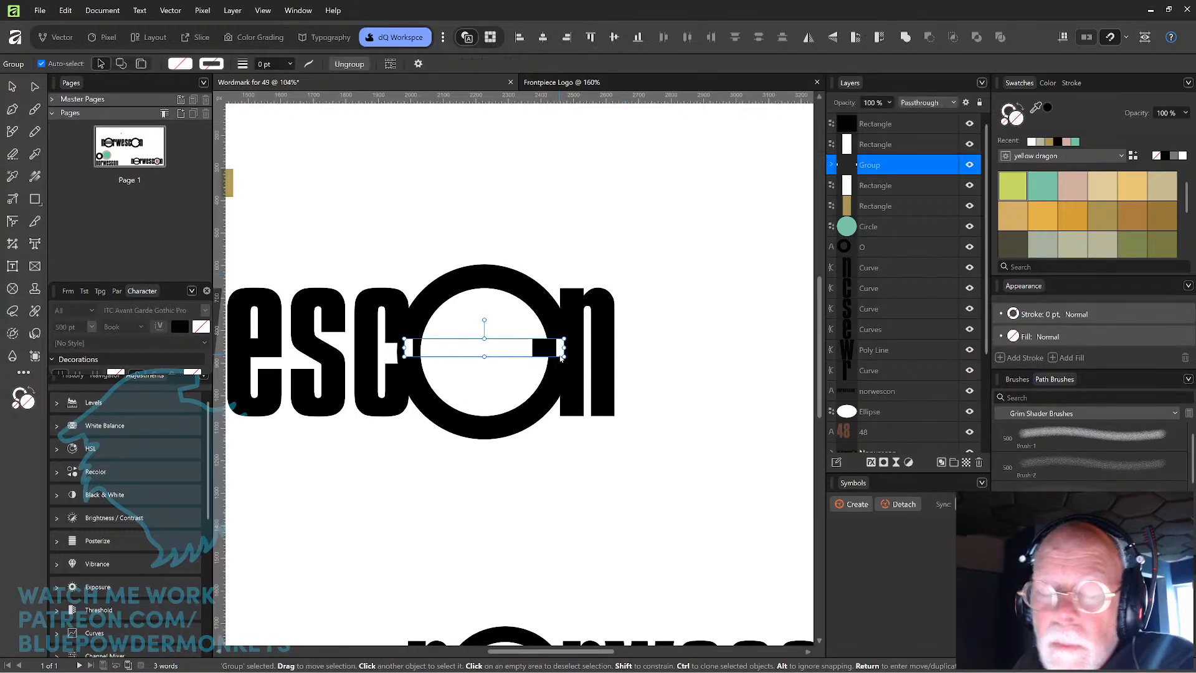
key("Delete")
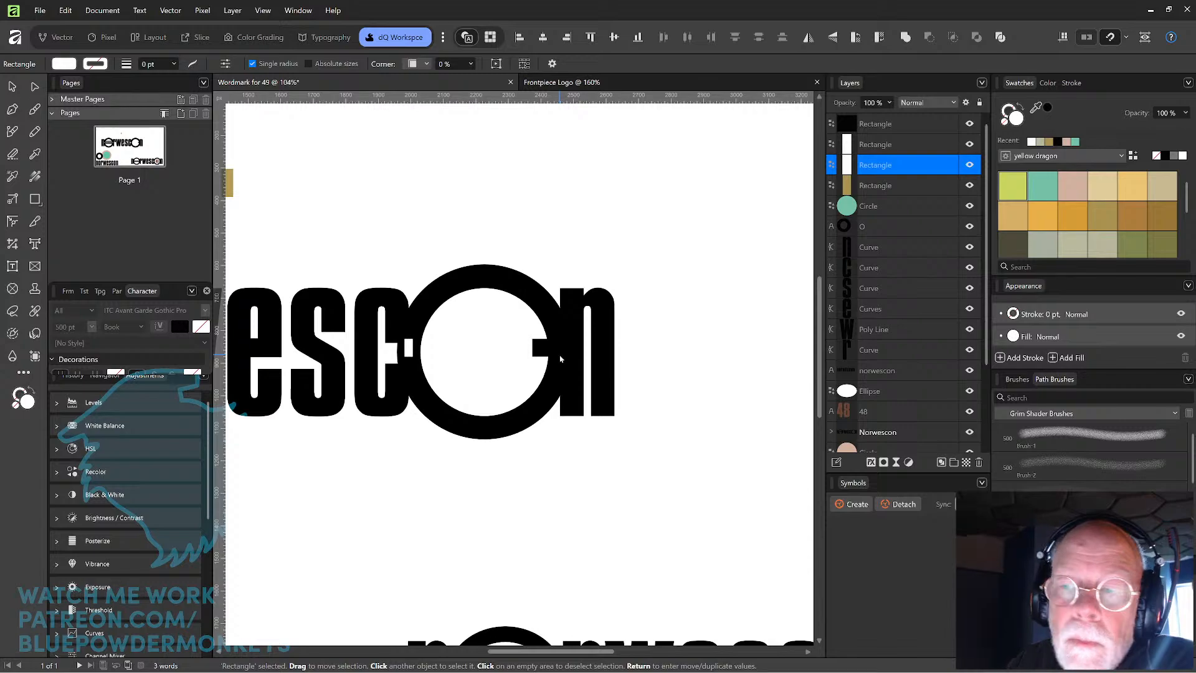
left_click(410, 349)
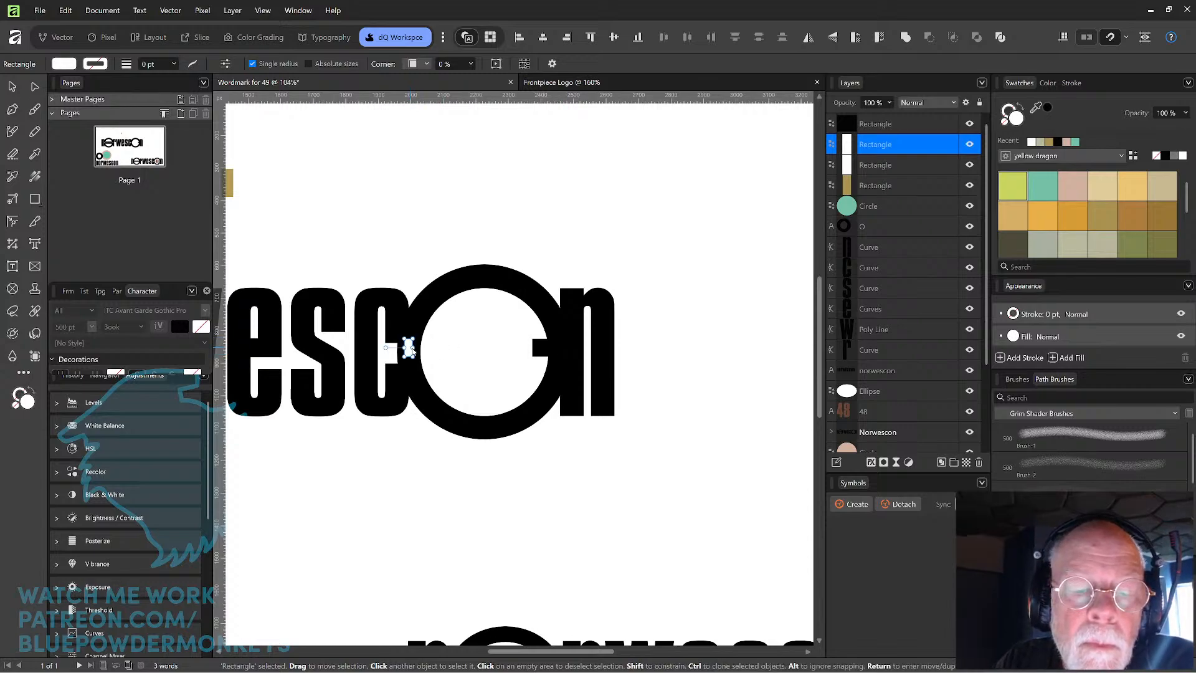
key("Delete")
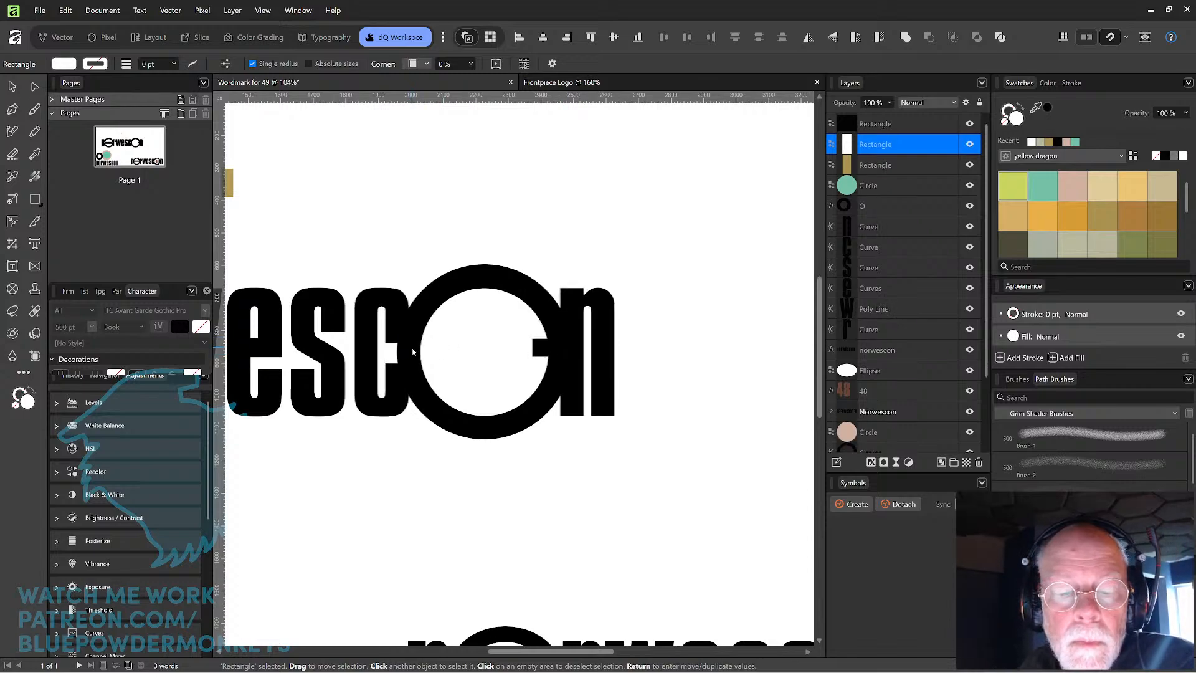
- Widen the black block so it runs from inside the second O to the near edge of the n's stem
left_click(546, 352)
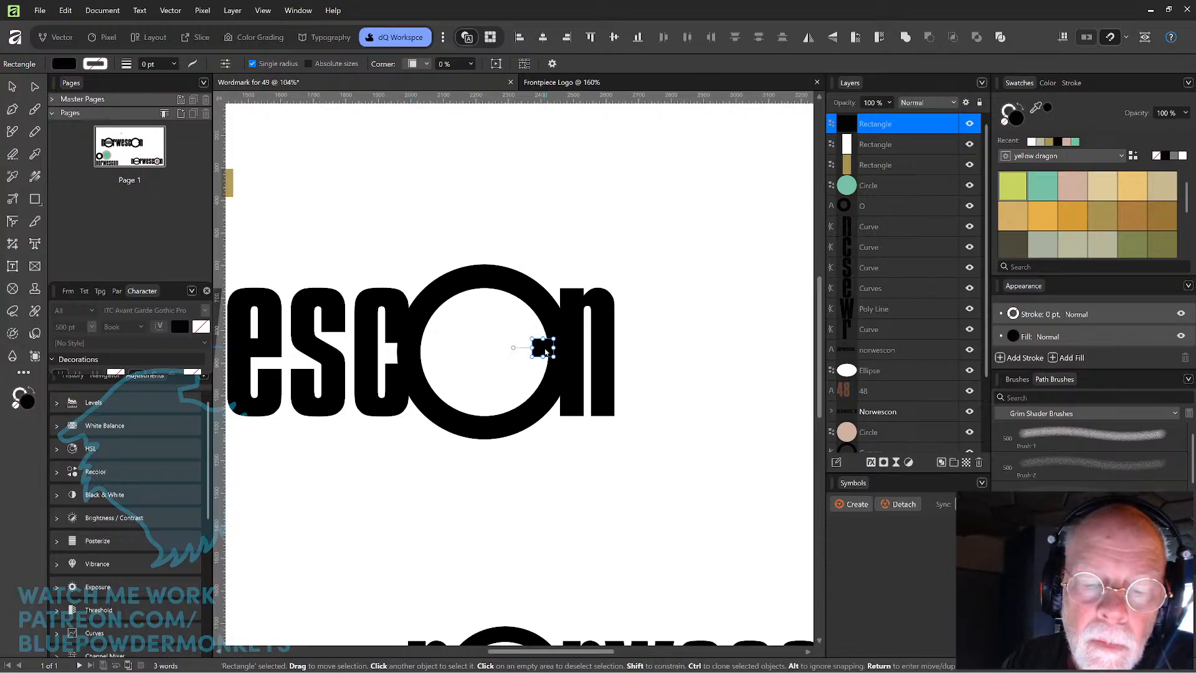
key("alt")
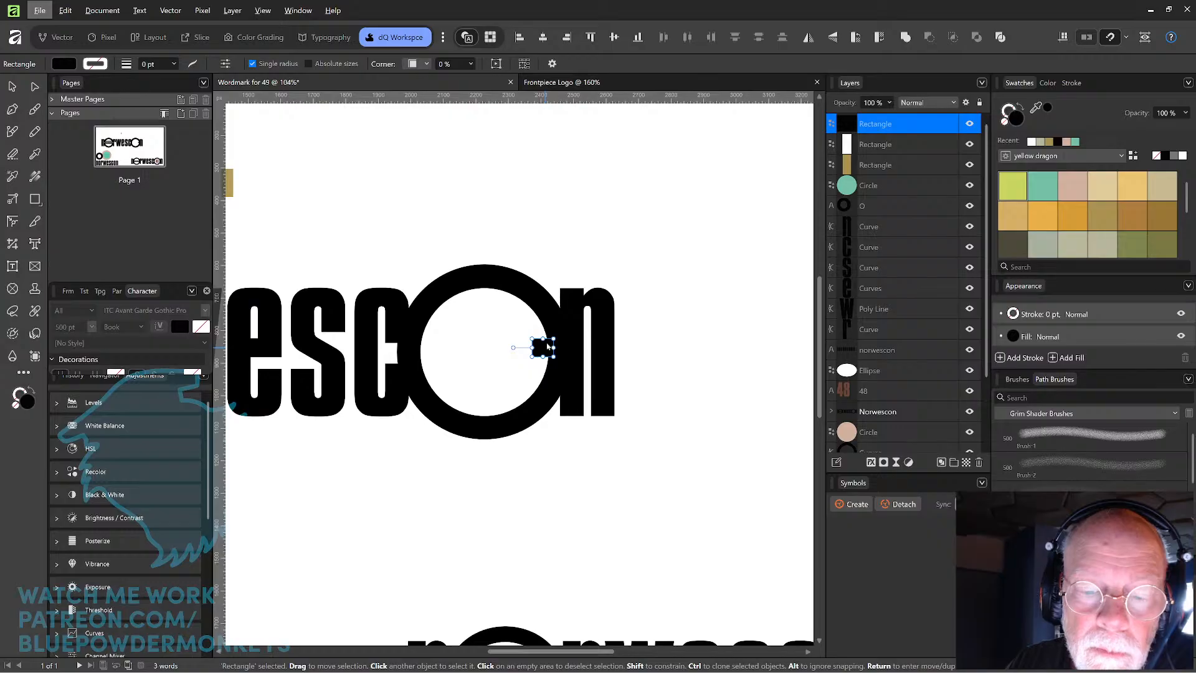
left_click(665, 330)
scroll(662, 327, "up", 4)
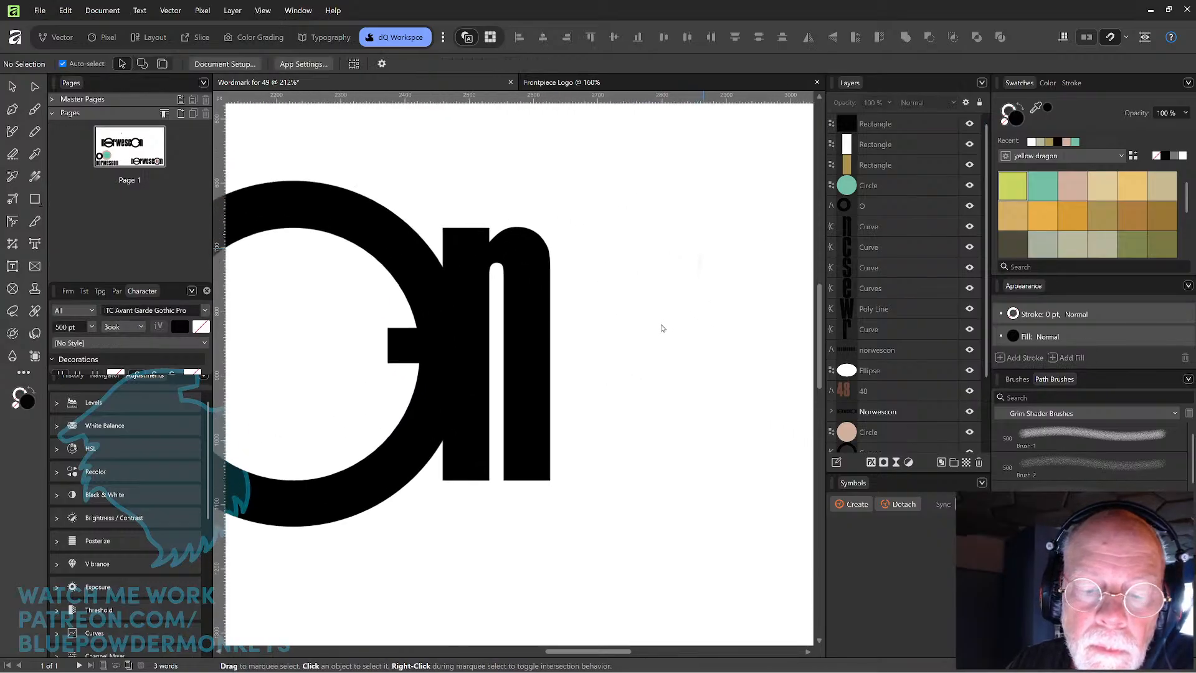
left_click(395, 360)
left_click_drag(398, 346, 422, 463)
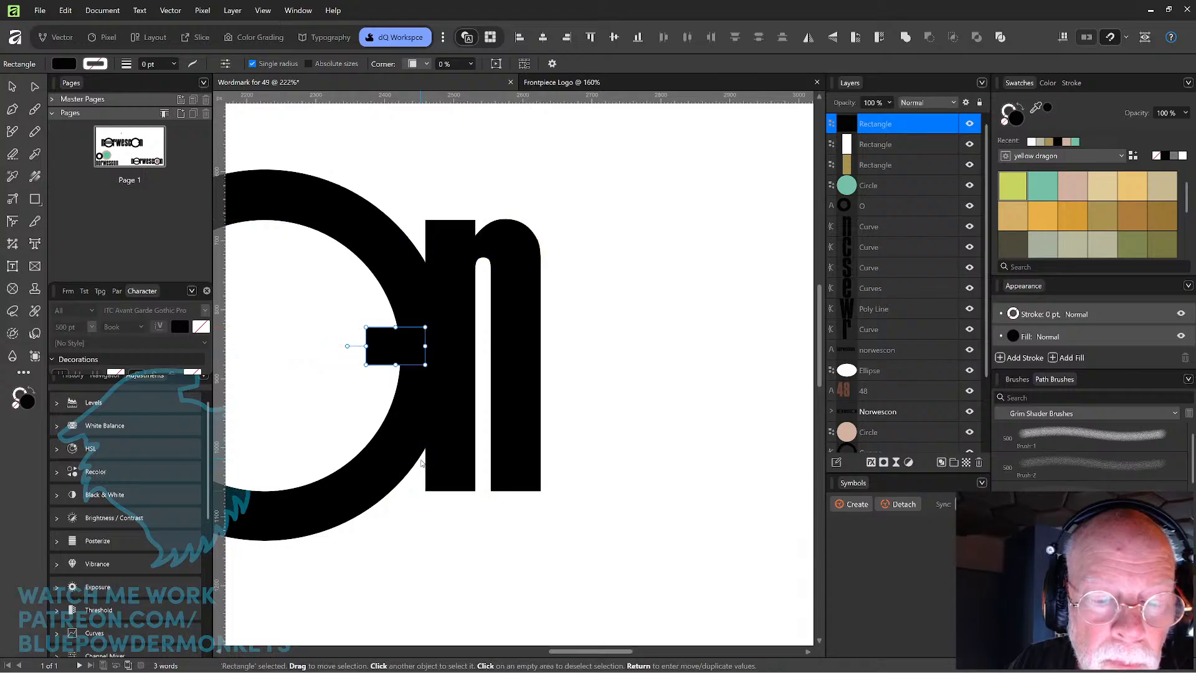
- Duplicate the black block onto the opposite side of the second O's ring, beside the c
scroll(422, 462, "down", 3)
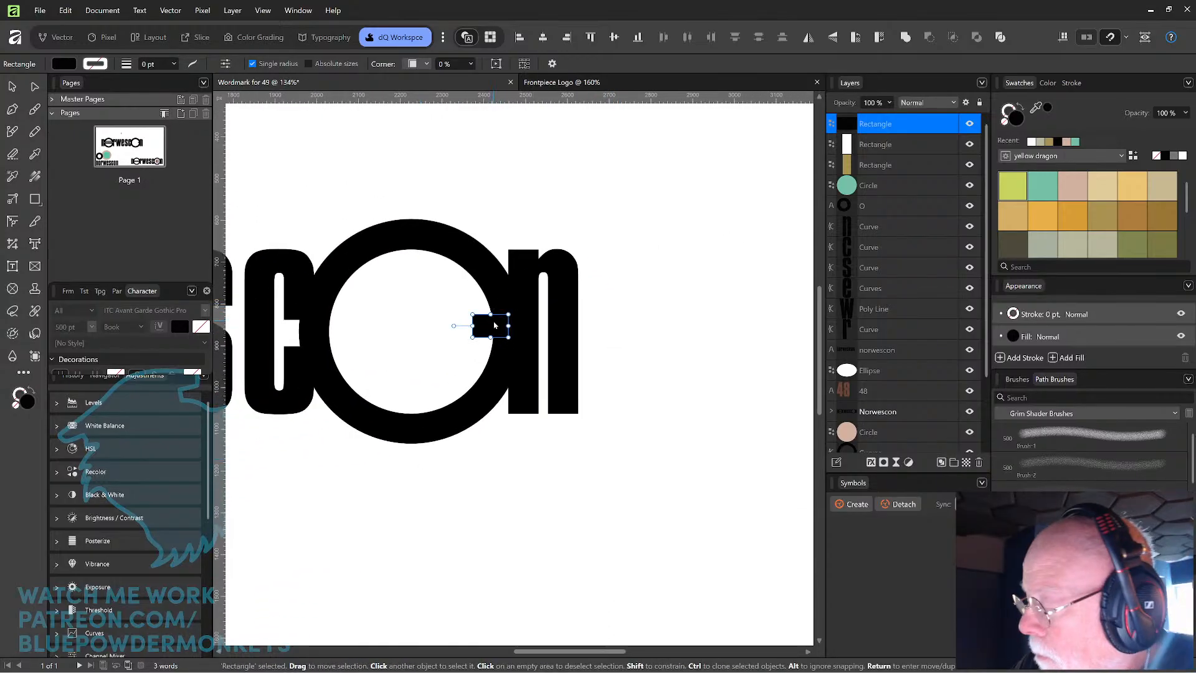
left_click_drag(492, 330, 333, 337)
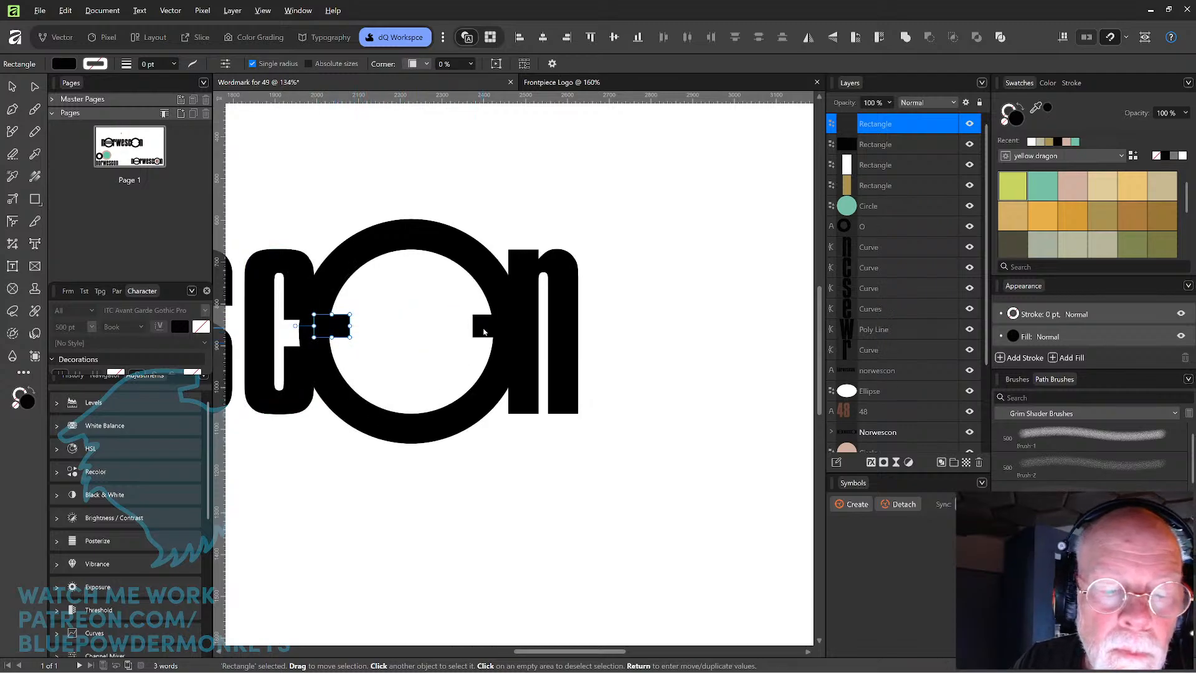
left_click(443, 367)
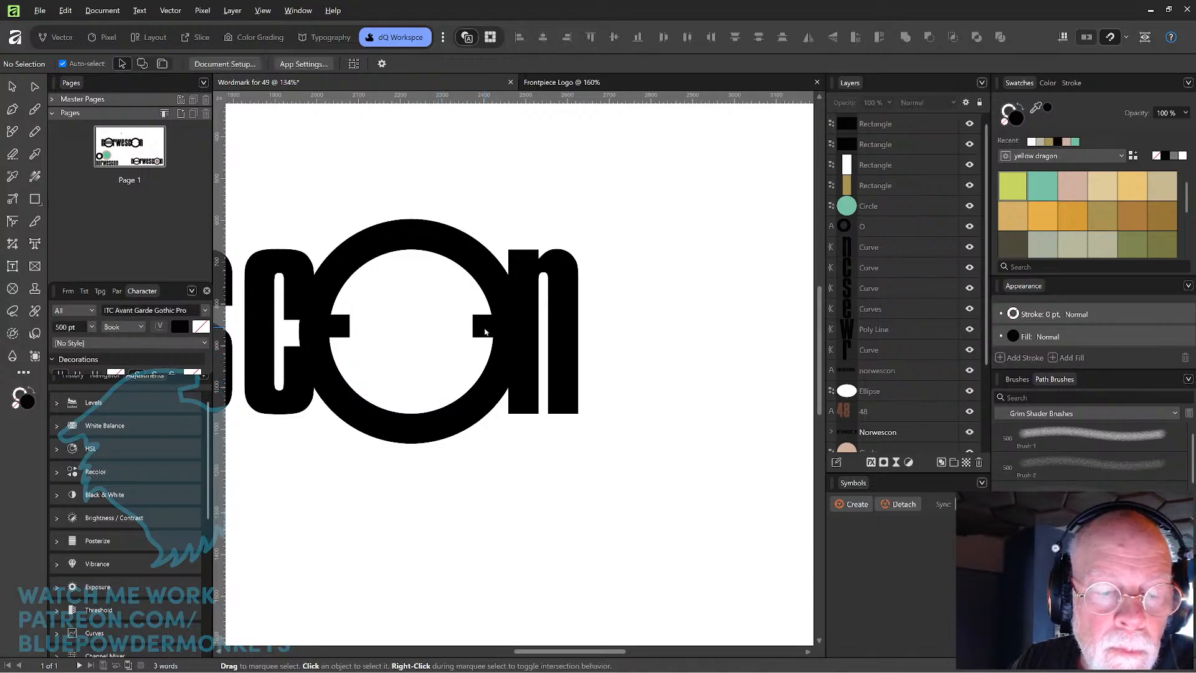
- Move both black blocks slightly down together so they sit at mid-height in the second O's ring
scroll(484, 332, "down", 3)
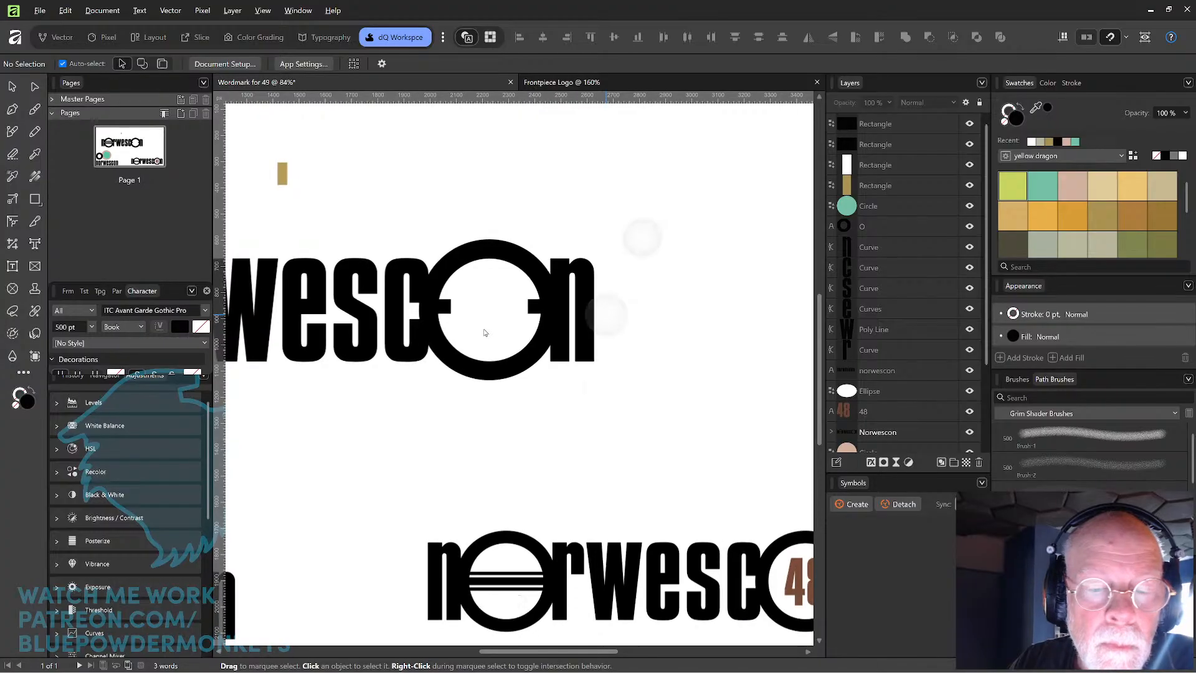
scroll(484, 332, "up", 2)
scroll(498, 314, "up", 1)
left_click(505, 322)
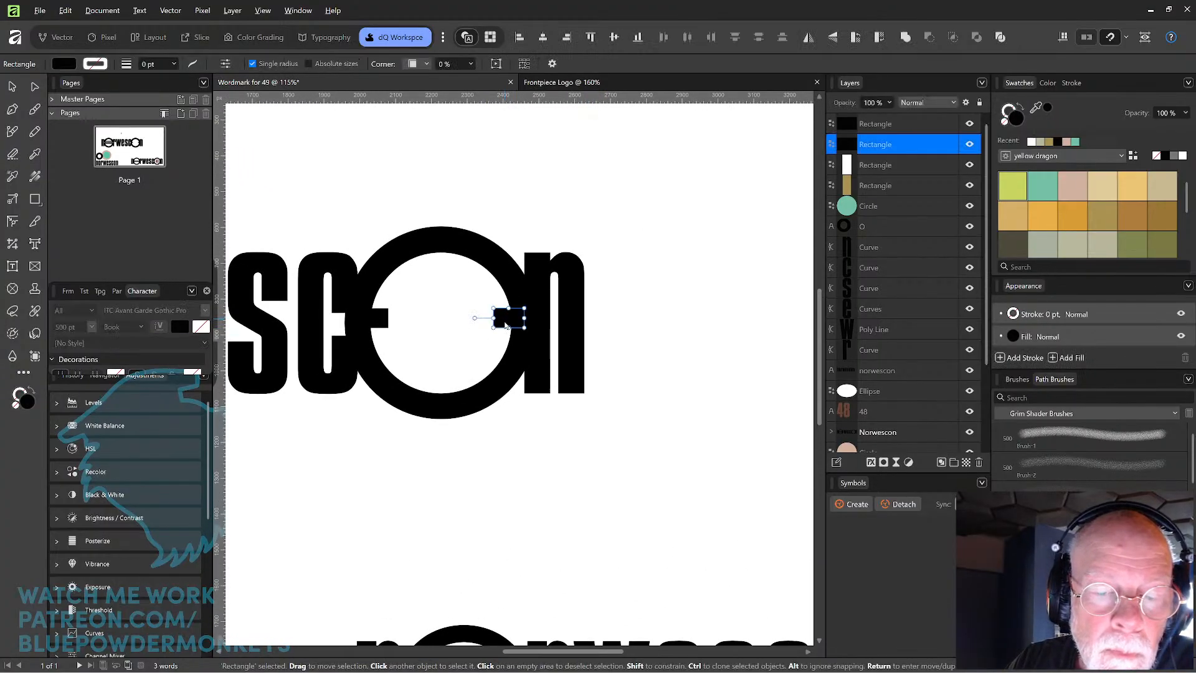
left_click(372, 318, "shift")
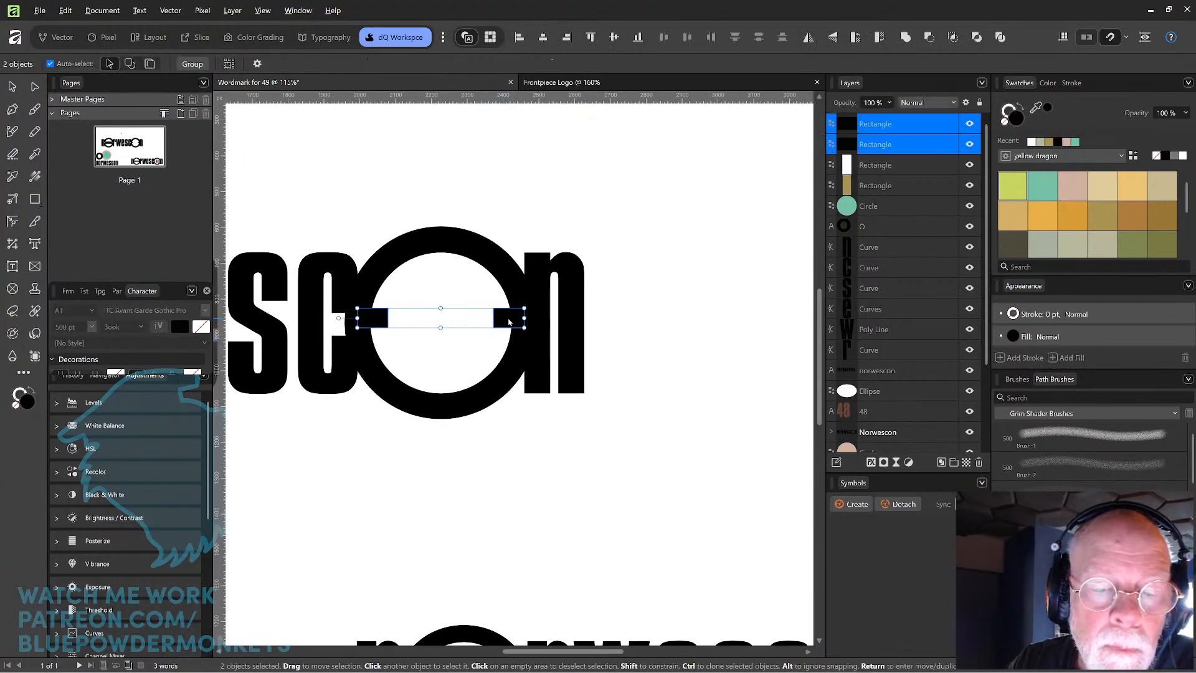
left_click_drag(509, 324, 509, 328)
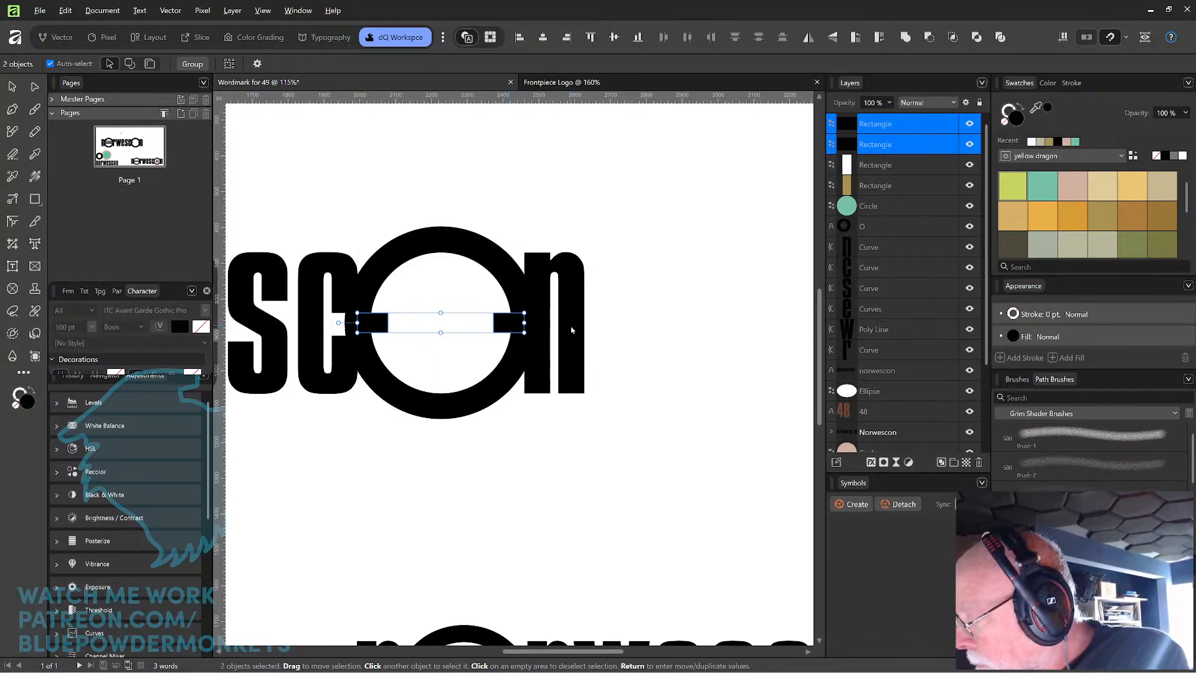
- Duplicate the pair of black blocks, rotate the copies 90° to the ring's upper and lower edges, and select all four blocks
key("ctrl+j")
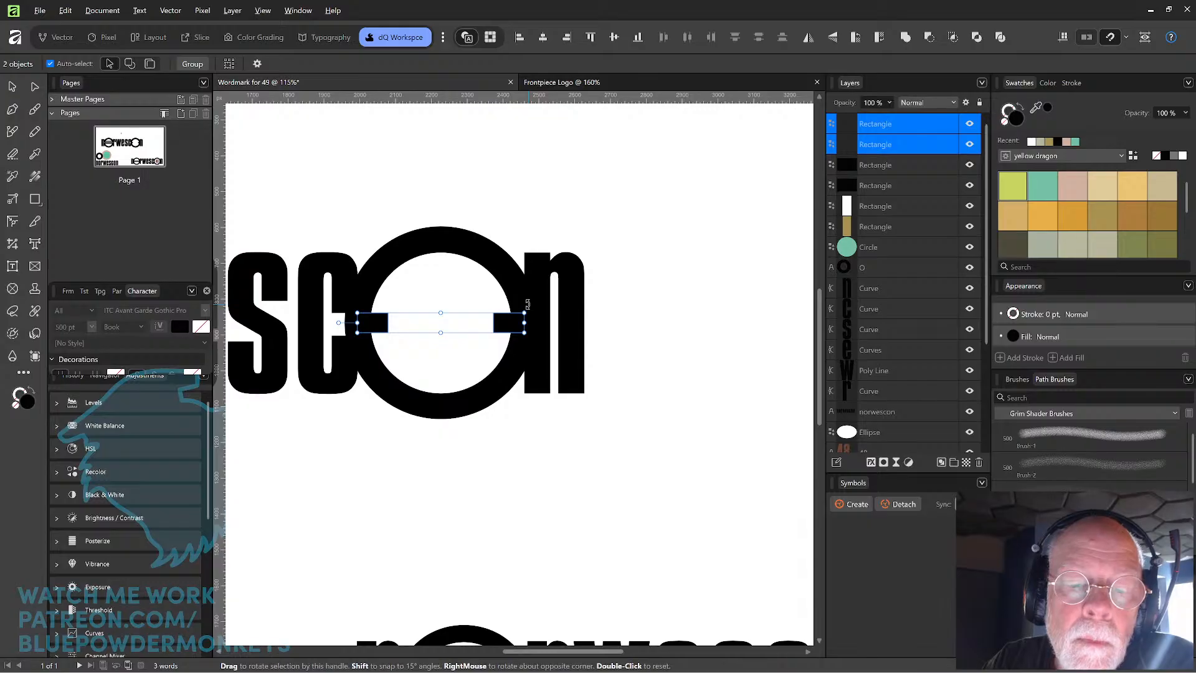
left_click_drag(527, 303, 492, 229)
left_click(509, 324, "shift")
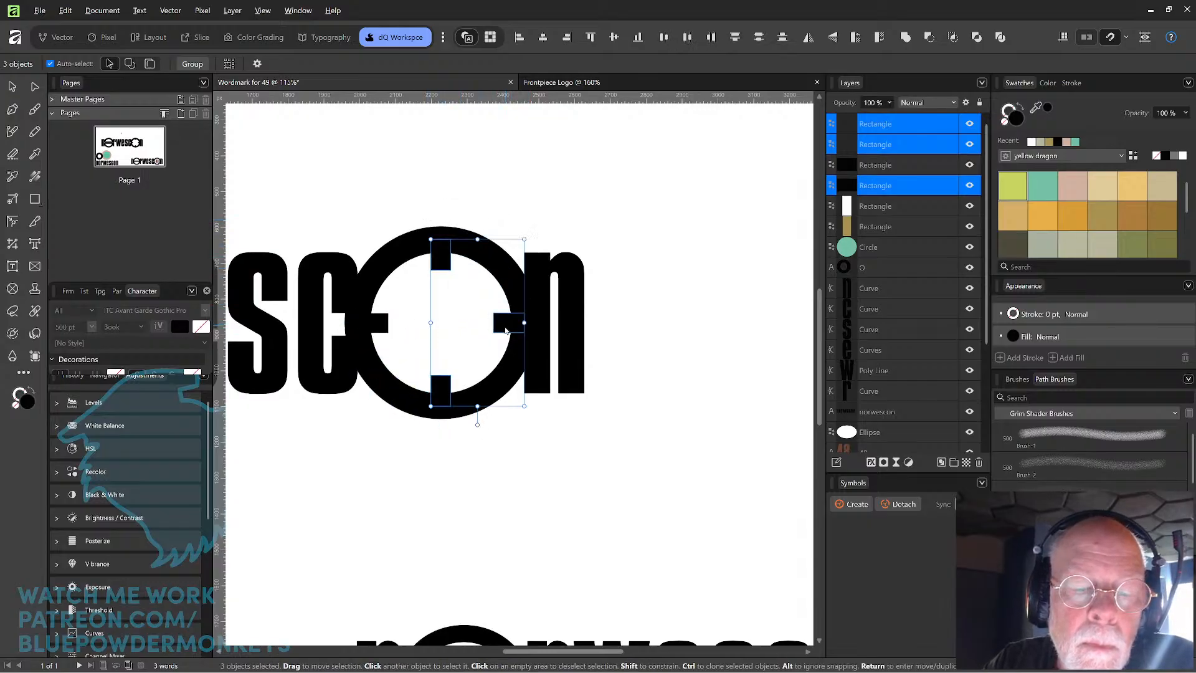
left_click(379, 329, "shift")
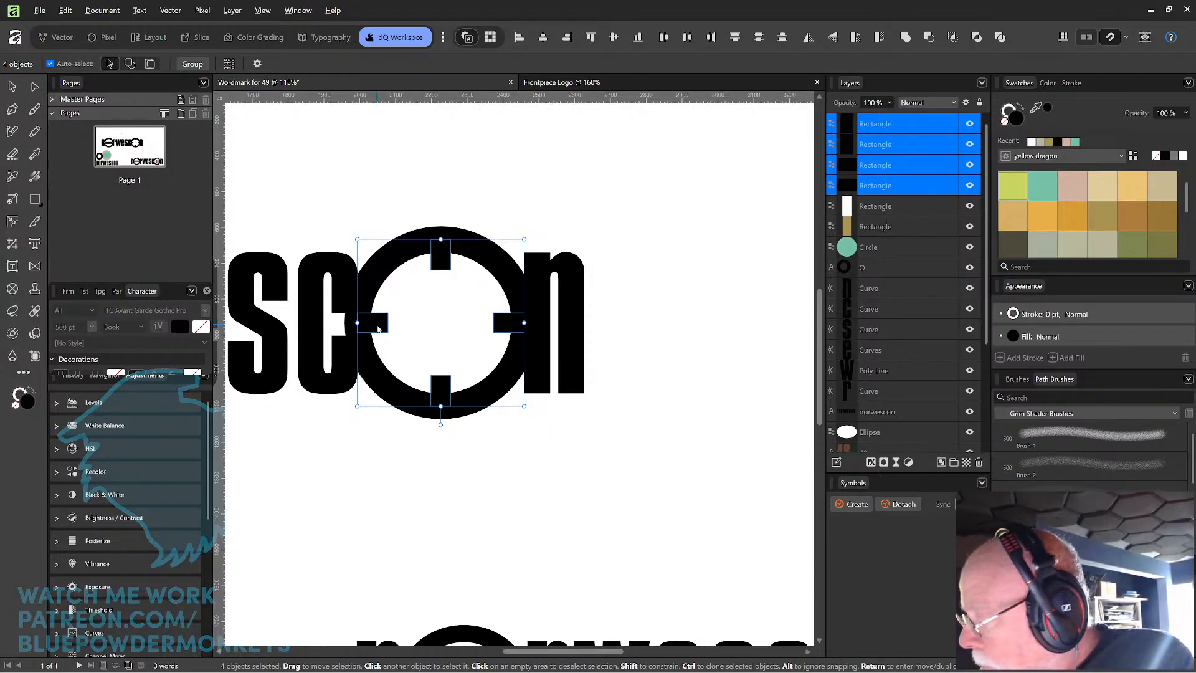
- Duplicate the four black blocks and rotate the copies 45° so eight marks surround the inside of the second O
key("ctrl+j")
left_click_drag(537, 239, 576, 310)
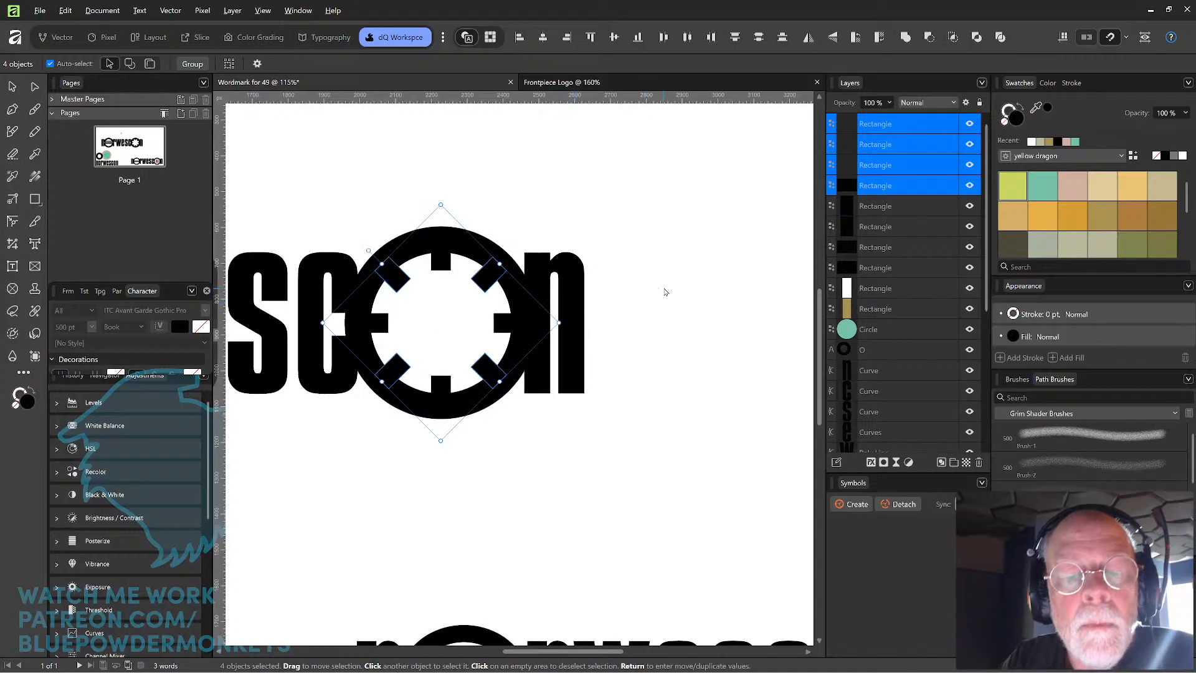
left_click(665, 283)
scroll(678, 196, "down", 3)
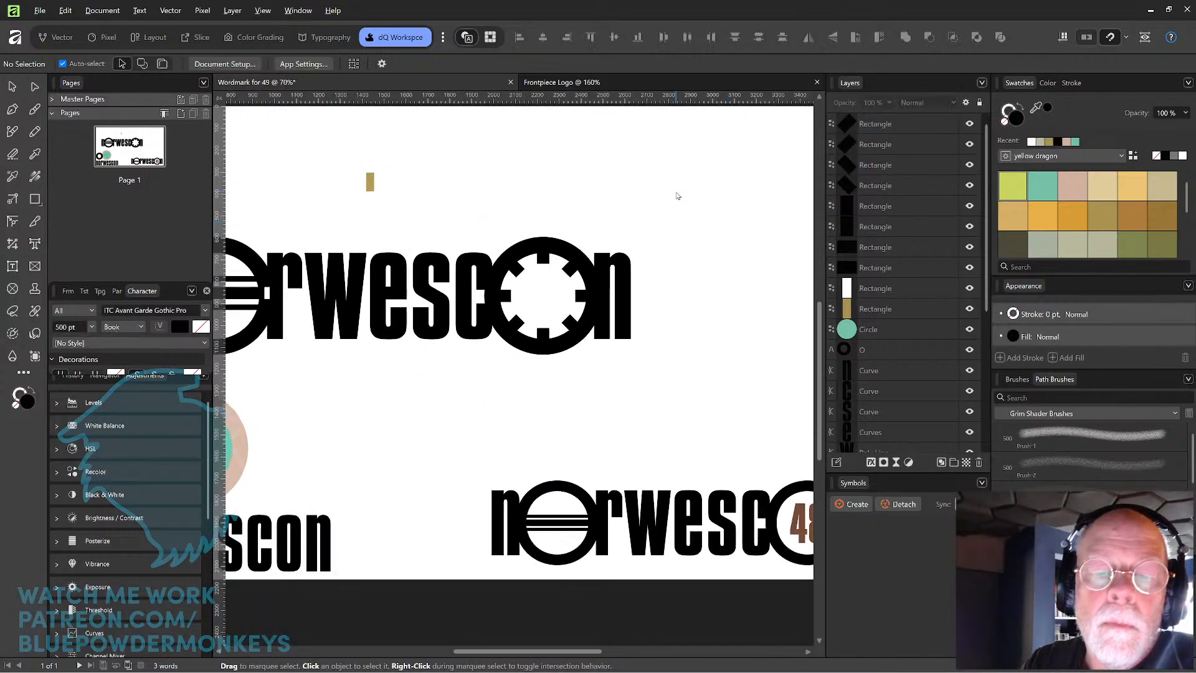
- Shrink the second O's ring around its centre so the black blocks project outward like gear teeth
left_click(569, 250)
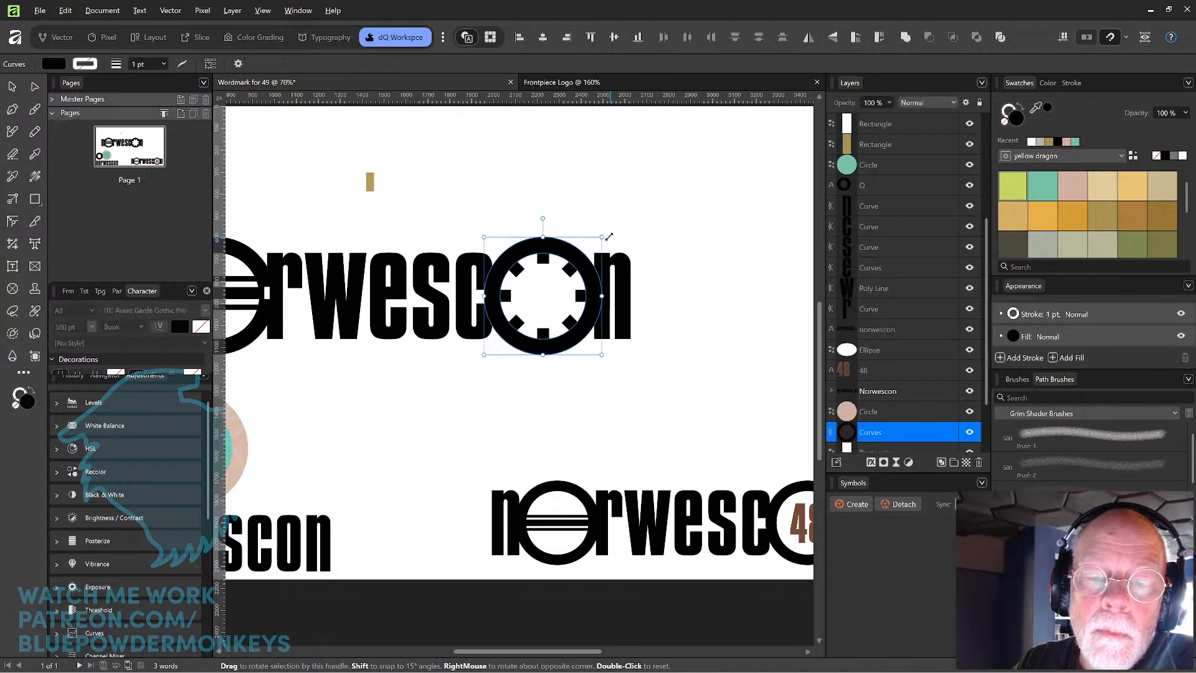
left_click_drag(601, 239, 582, 264)
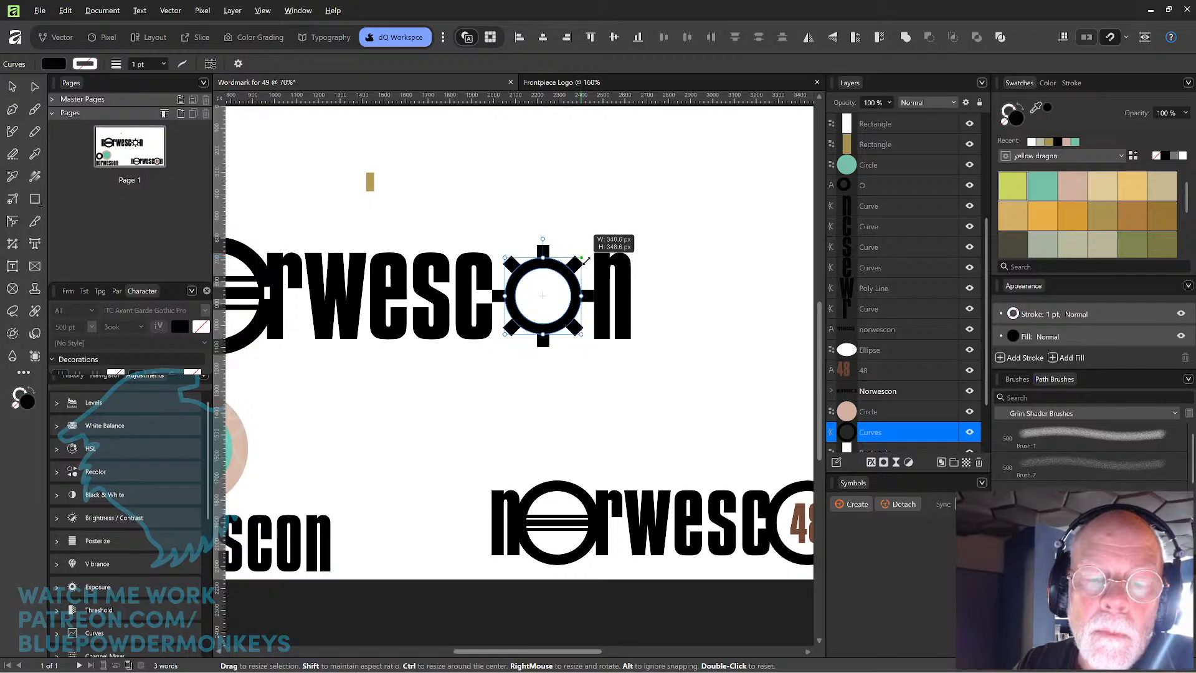
left_click_drag(593, 253, 591, 255)
left_click(664, 206)
key("ctrl+0")
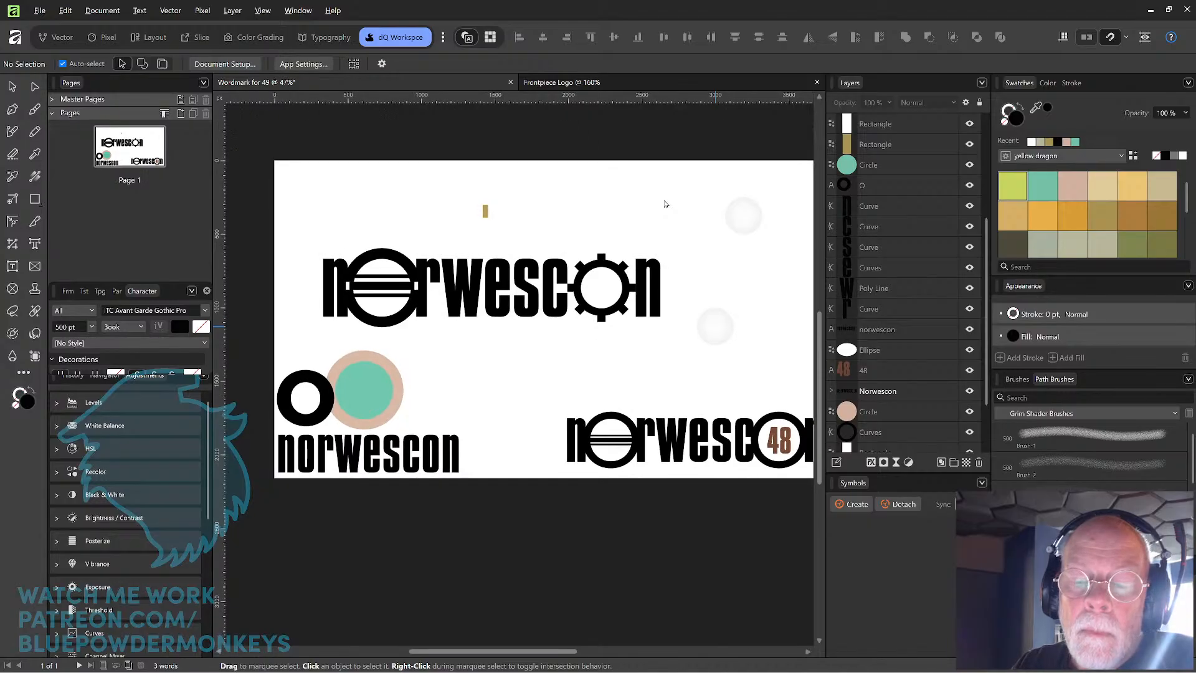
scroll(666, 204, "up", 2)
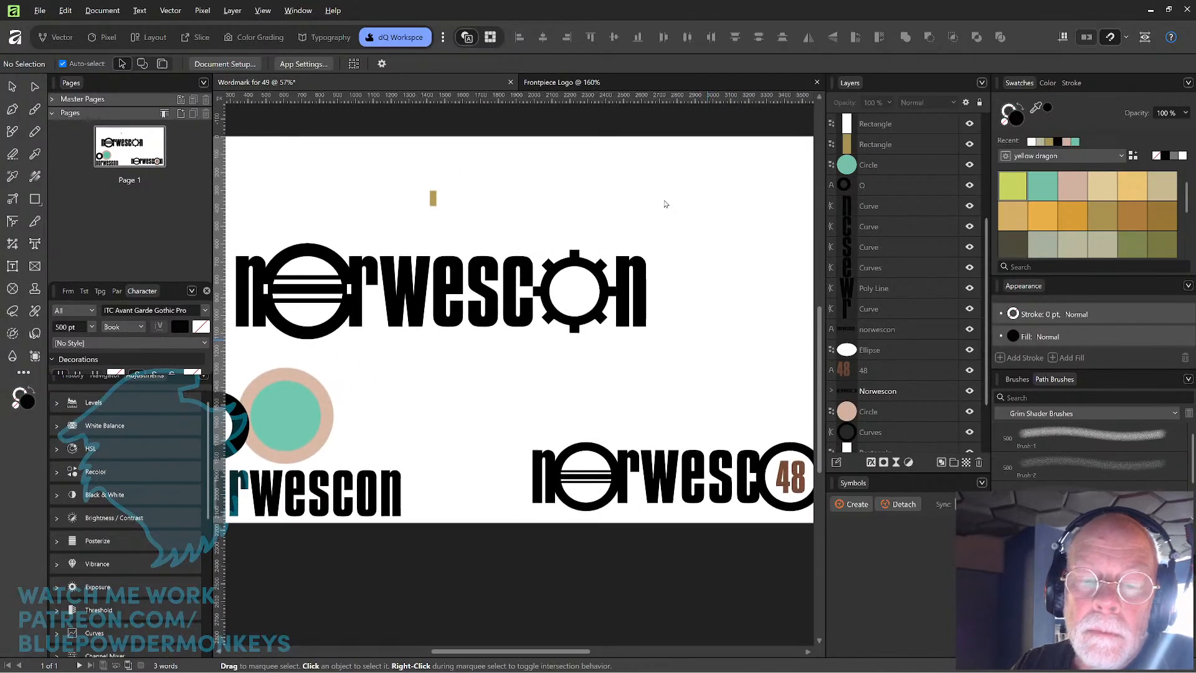
- Undo the resizing of the second O's ring
key("ctrl+z")
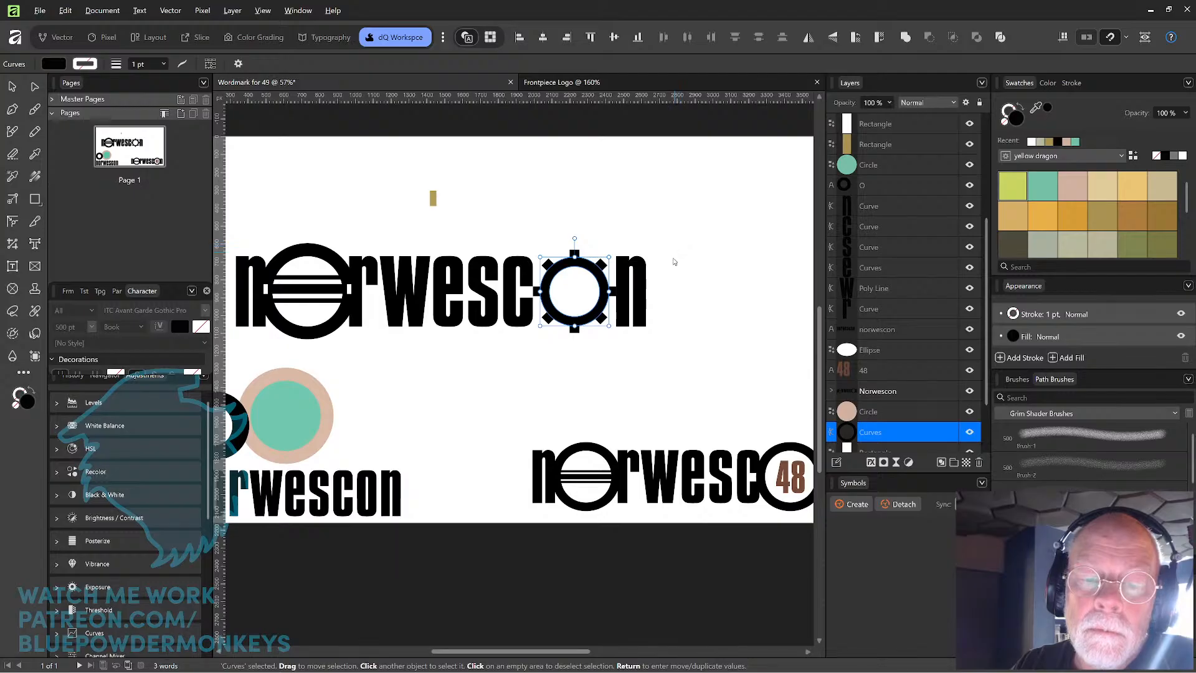
key("ctrl+z")
left_click(677, 256)
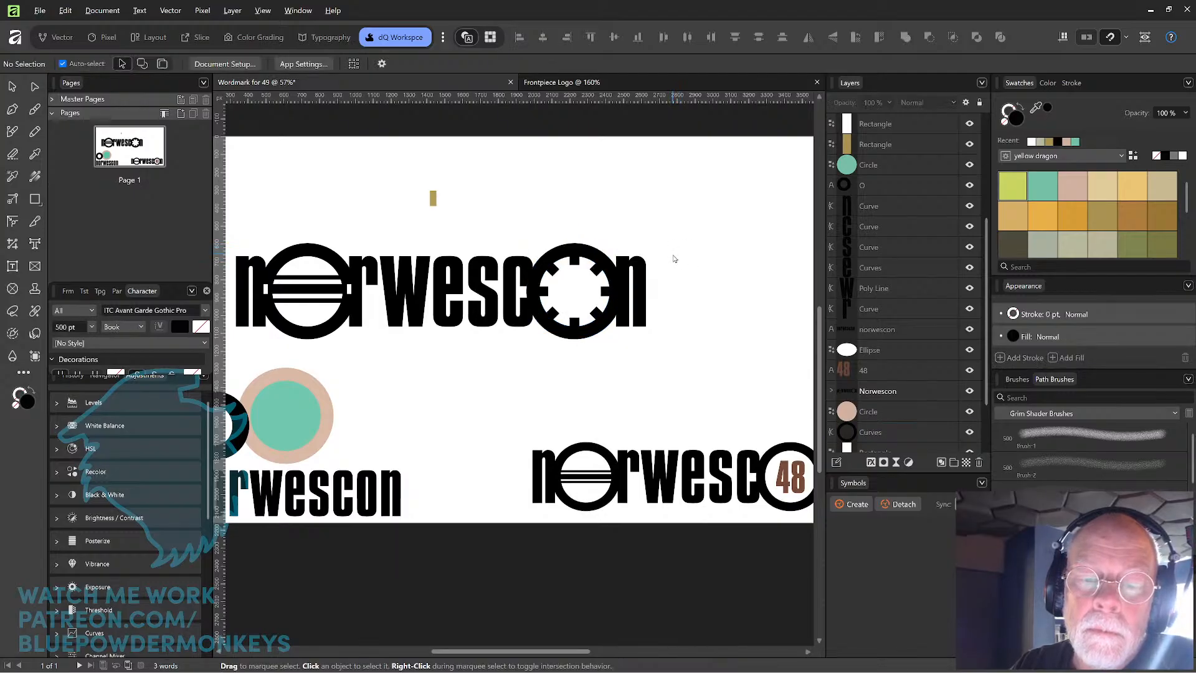
- Undo the rotated copies and remove every black block from the second O, leaving a plain ring
key("ctrl+z")
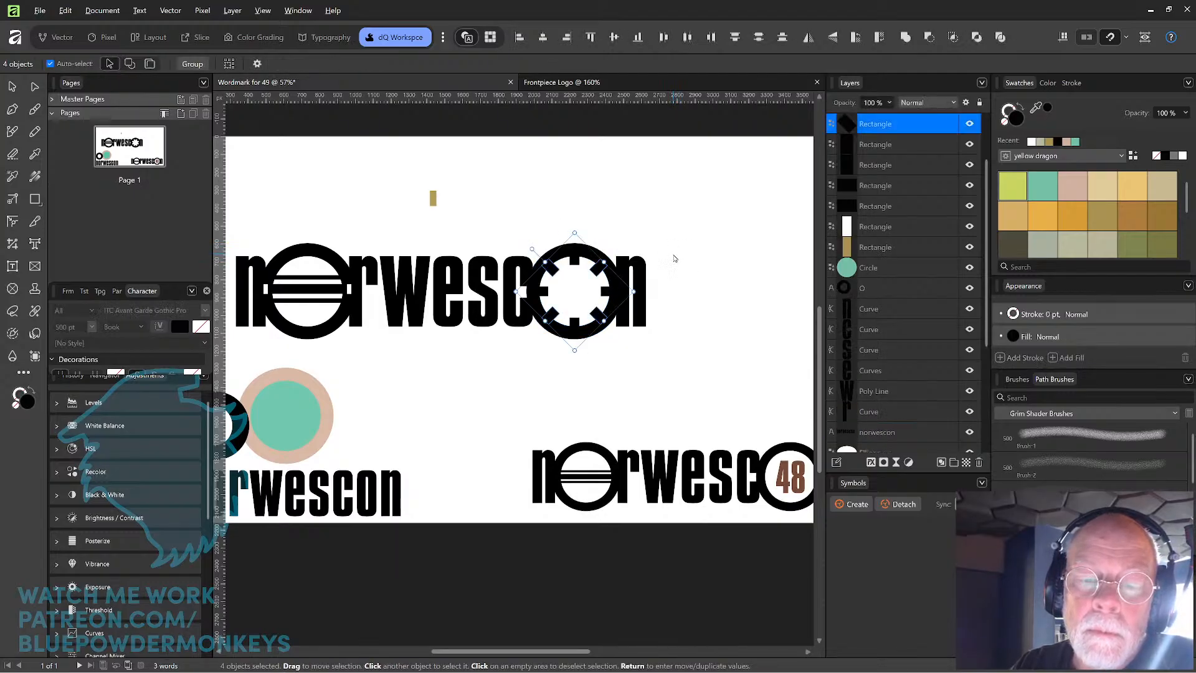
key("ctrl+z")
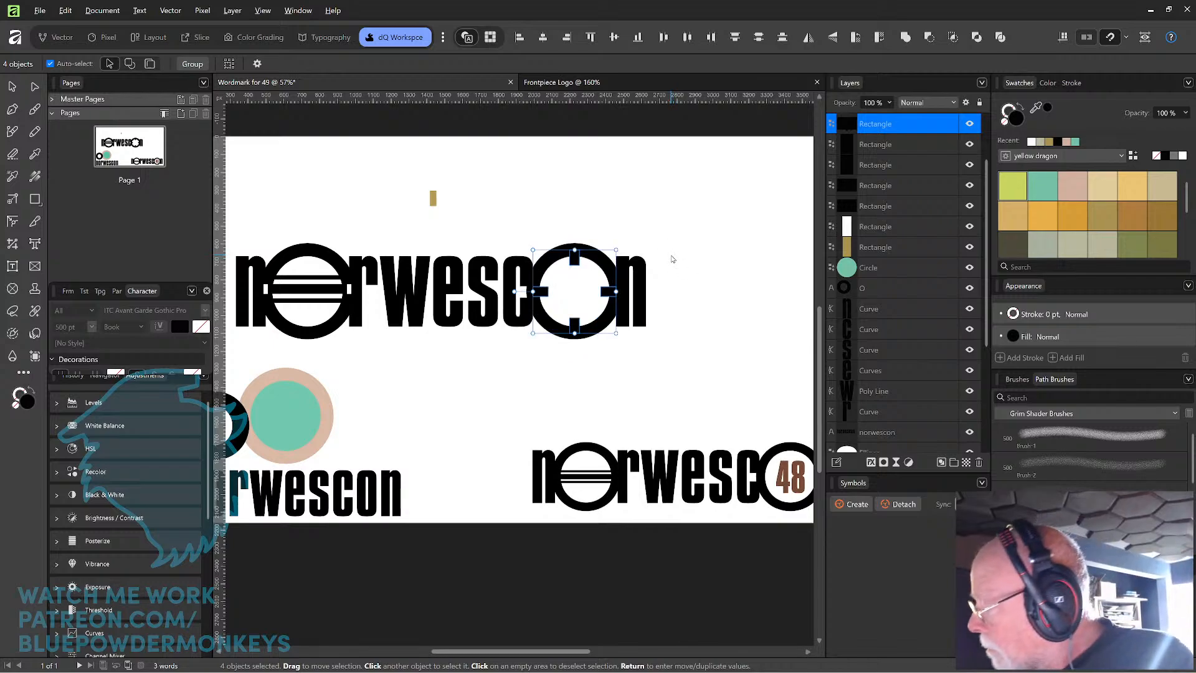
key("ctrl+z")
key("ctrl+z")
key("ctrl+z")
key("ctrl+z")
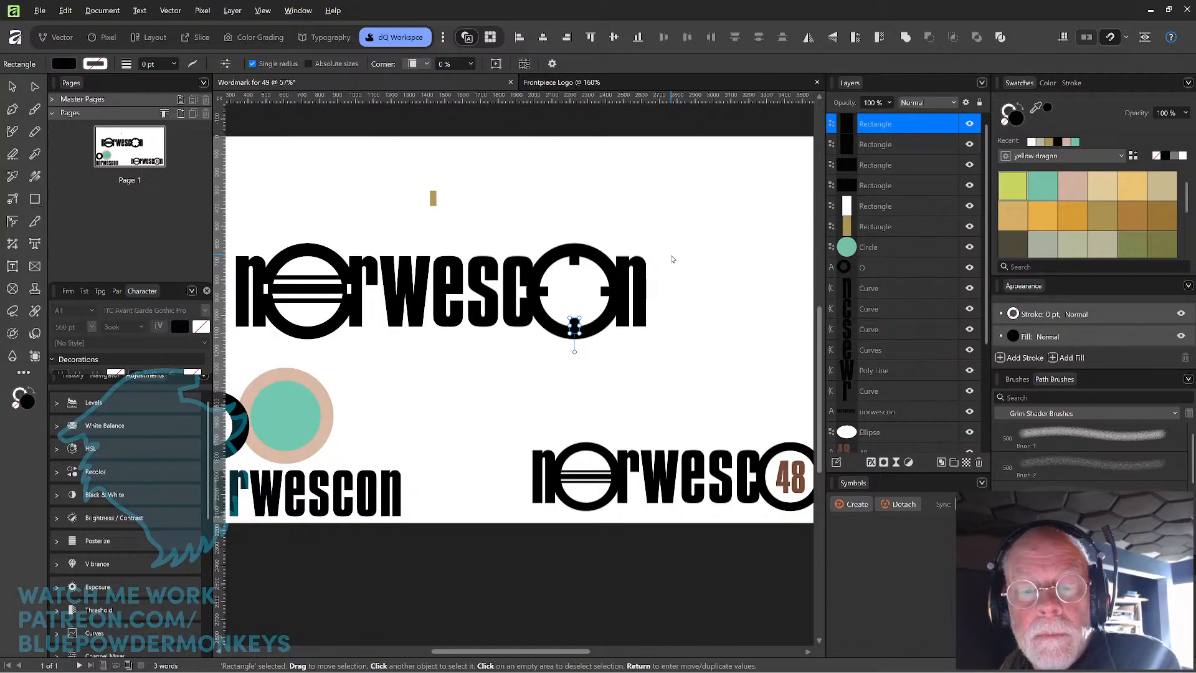
key("ctrl+z")
key("ctrl+z")
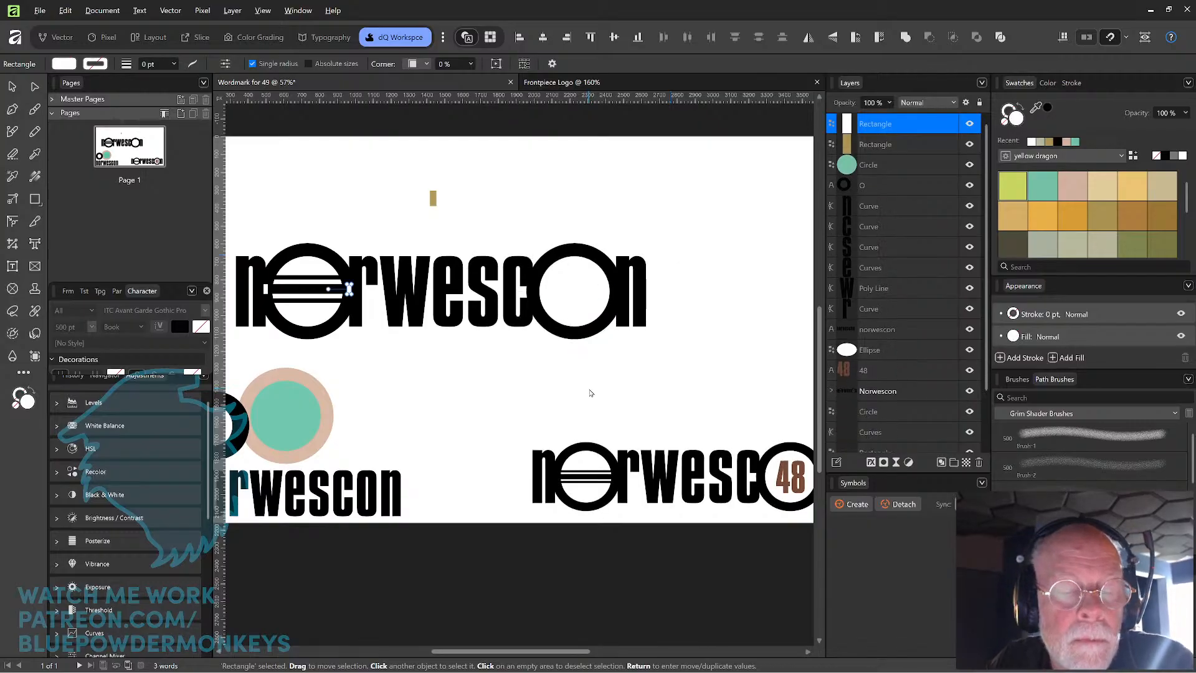
left_click(581, 413)
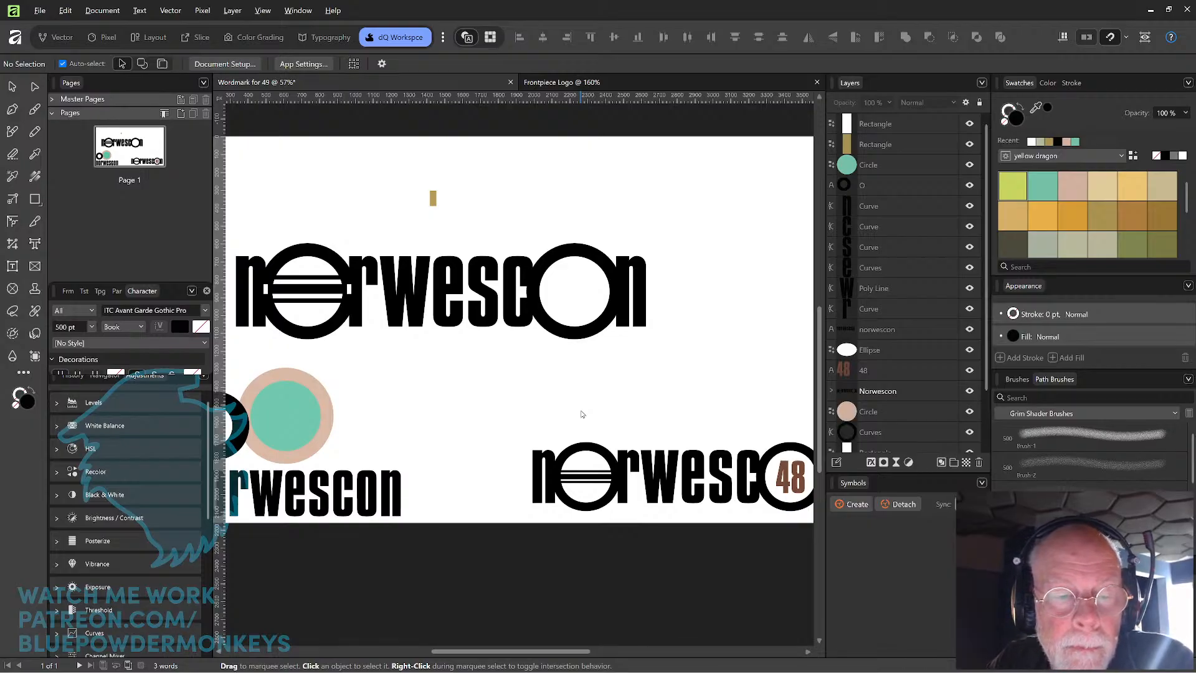
- Copy the white block beside the r onto the first O's lower stripe, rotate it horizontal, and shift it slightly toward the stripe's middle
scroll(581, 414, "down", 3)
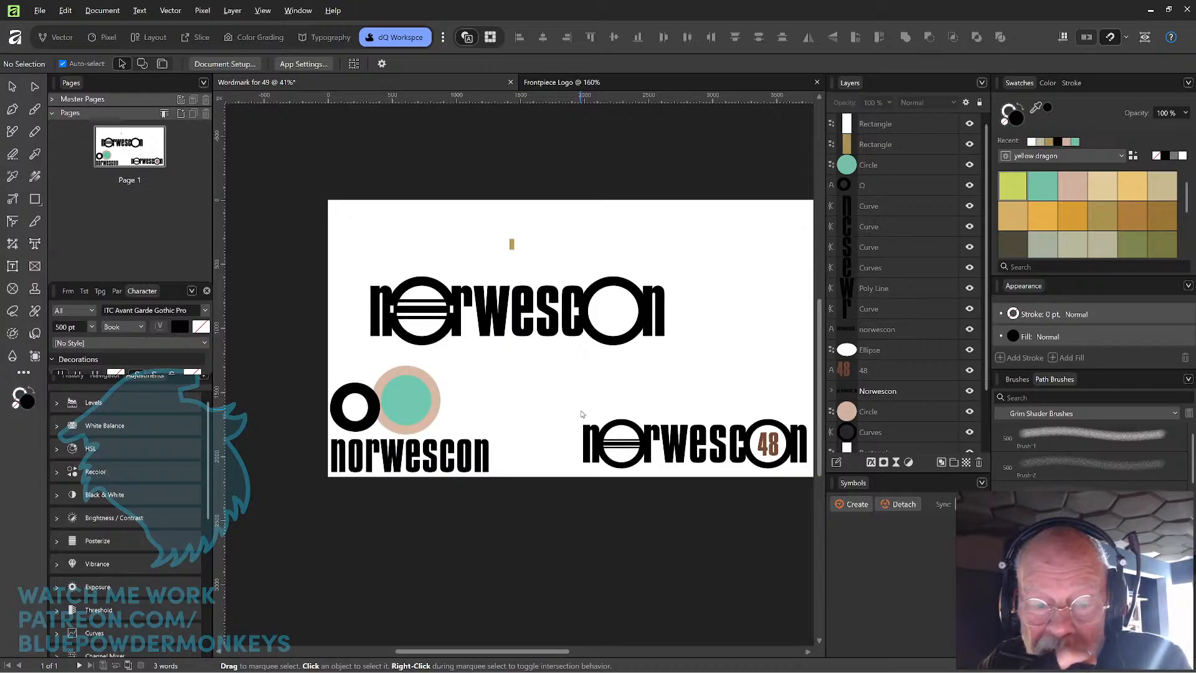
scroll(581, 414, "up", 3)
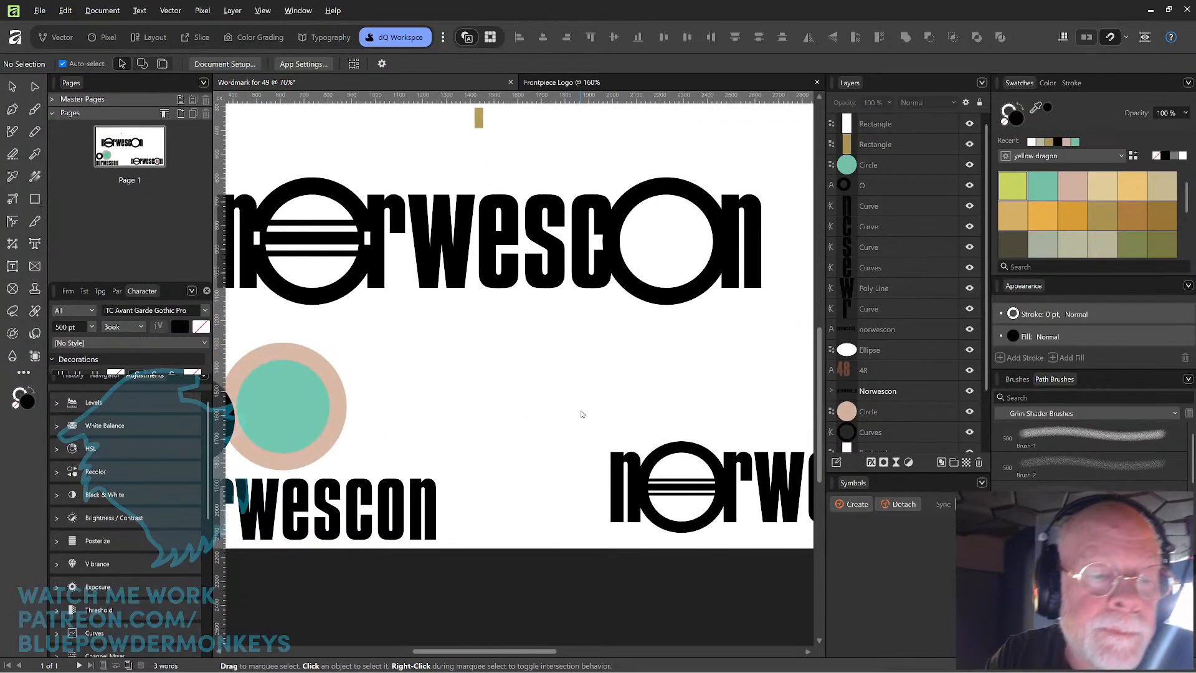
left_click_drag(396, 323, 521, 359)
scroll(520, 359, "up", 4)
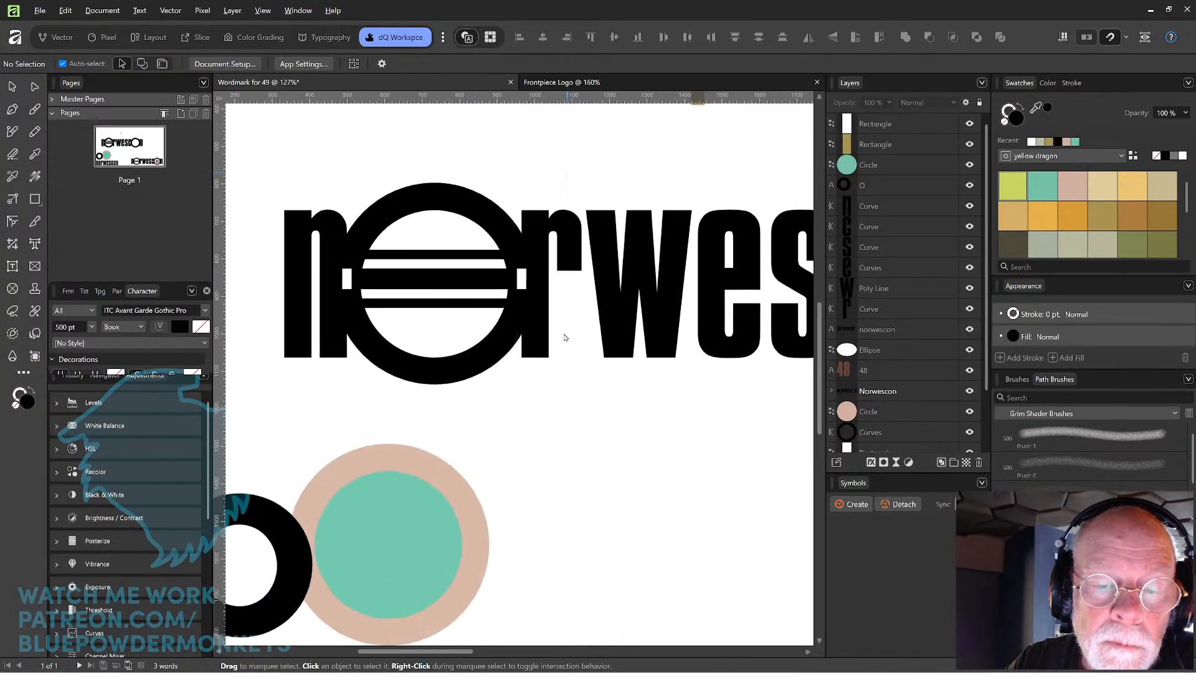
left_click(515, 285)
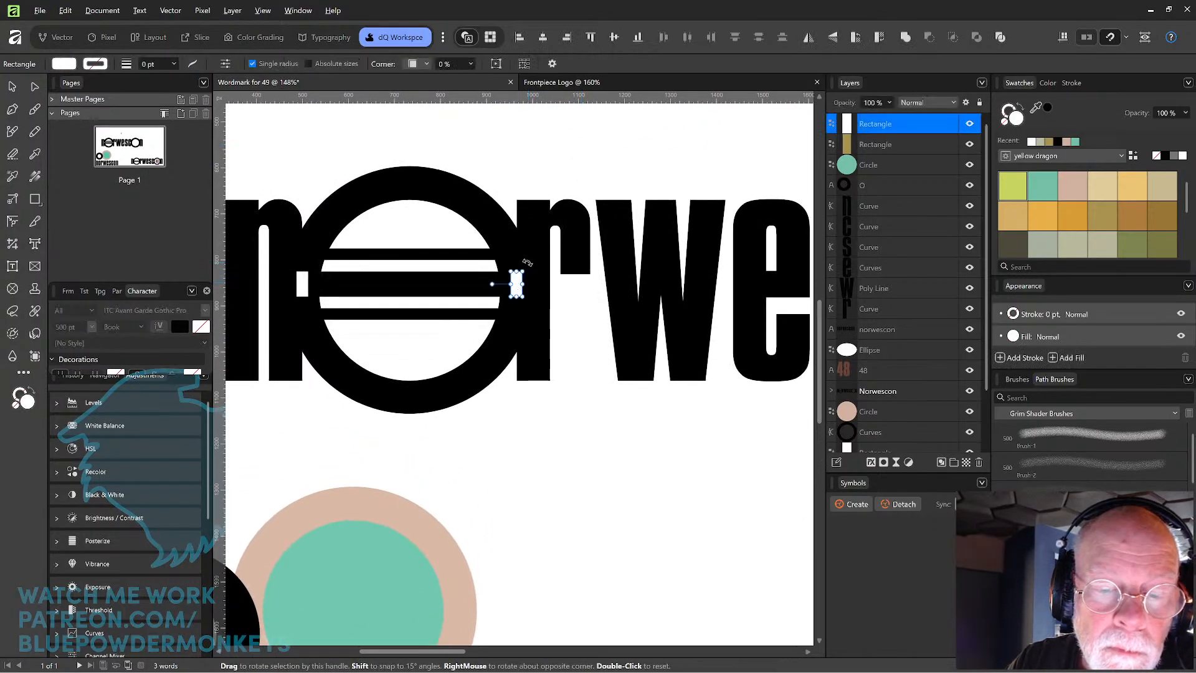
left_click_drag(519, 285, 460, 331)
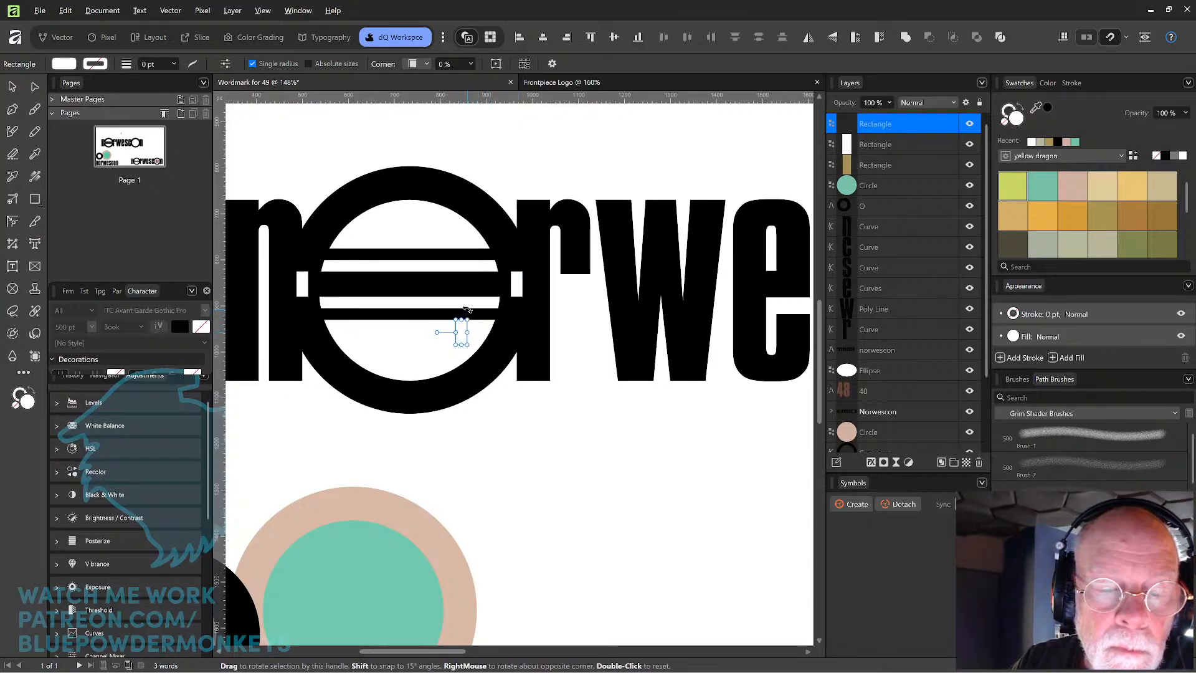
mouse_move(472, 317)
left_mouse_down()
mouse_move(476, 340)
mouse_move(468, 320)
left_mouse_up()
left_click(519, 408)
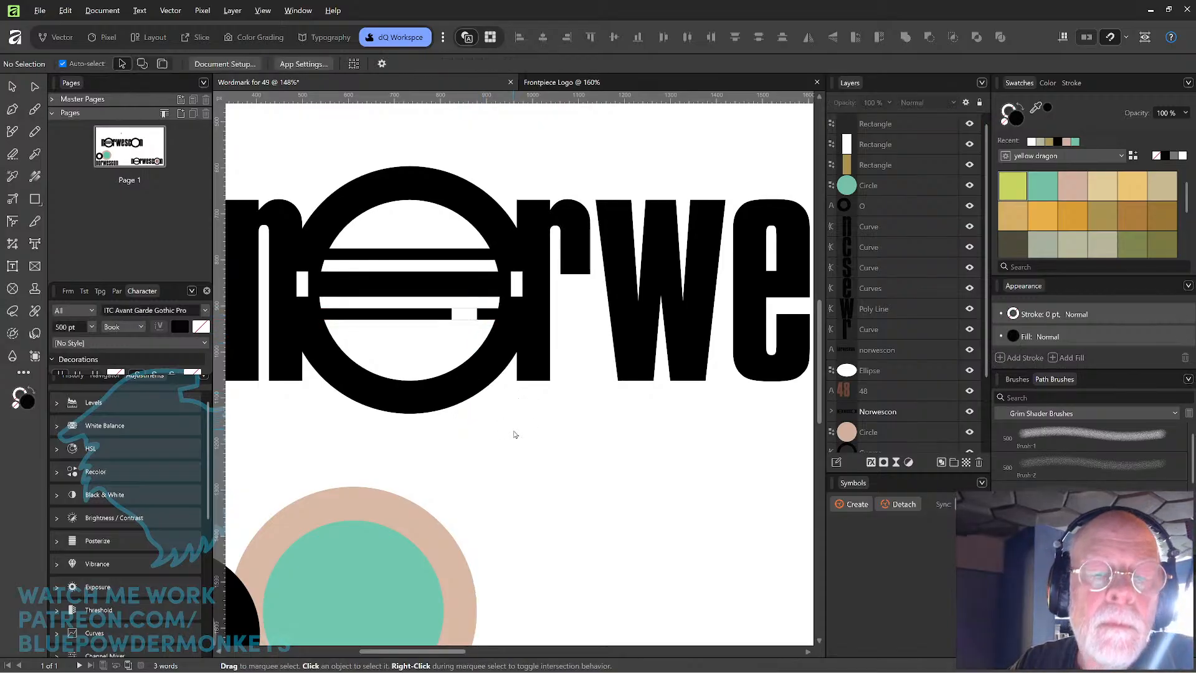
left_click_drag(454, 318, 434, 318)
left_click(489, 423)
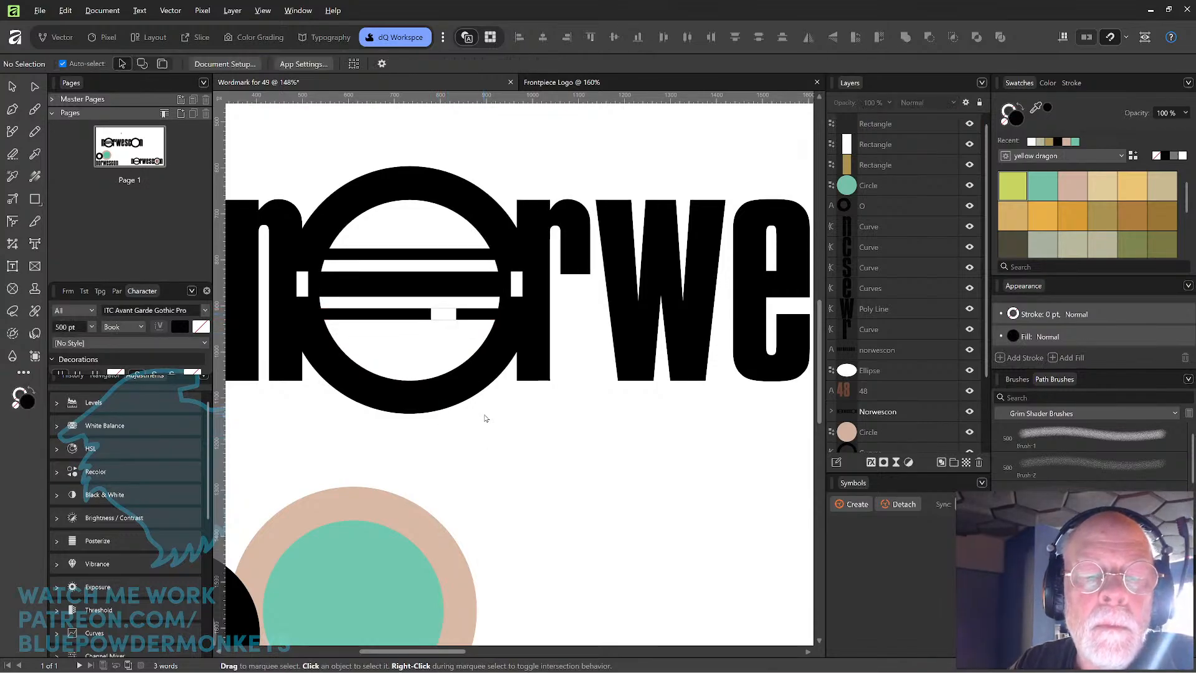
- Delete the two white overlap blocks where the first O meets the r and the n
scroll(485, 418, "down", 3)
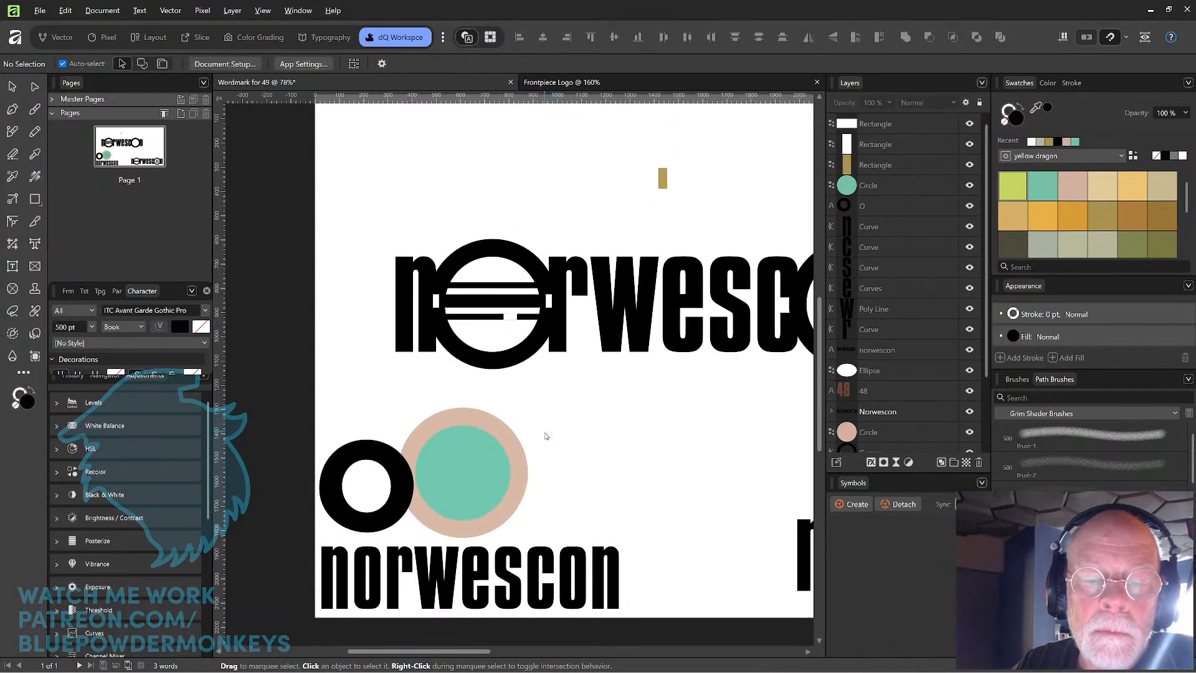
left_click(549, 302)
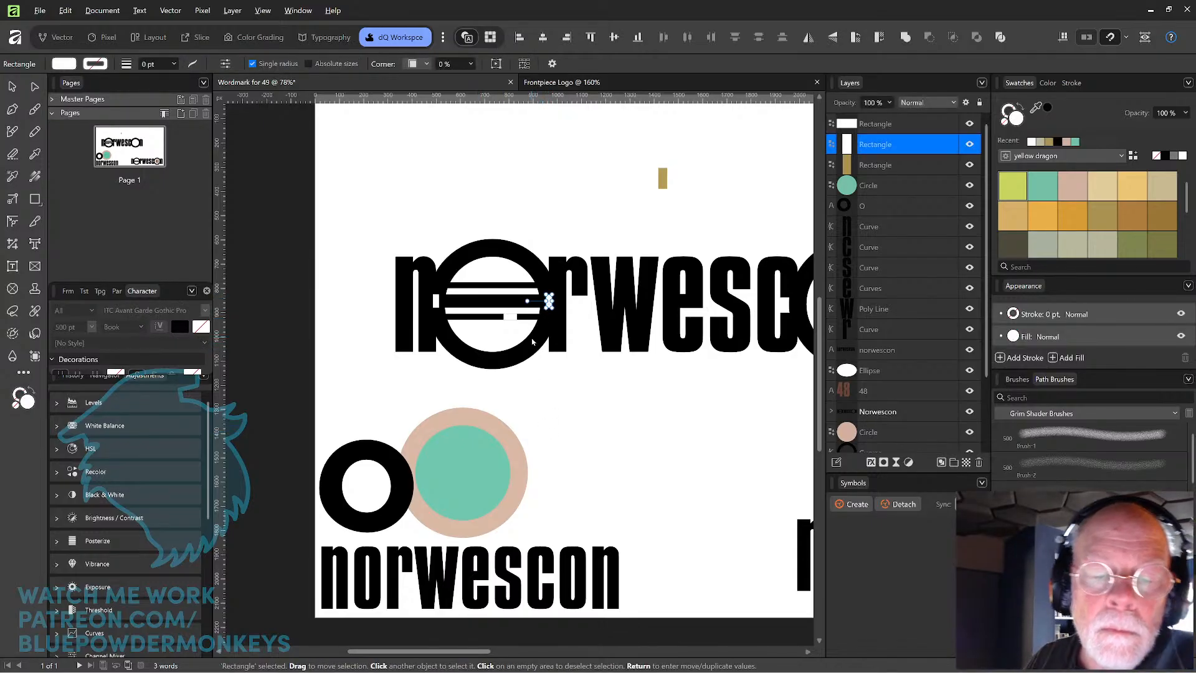
key("Delete")
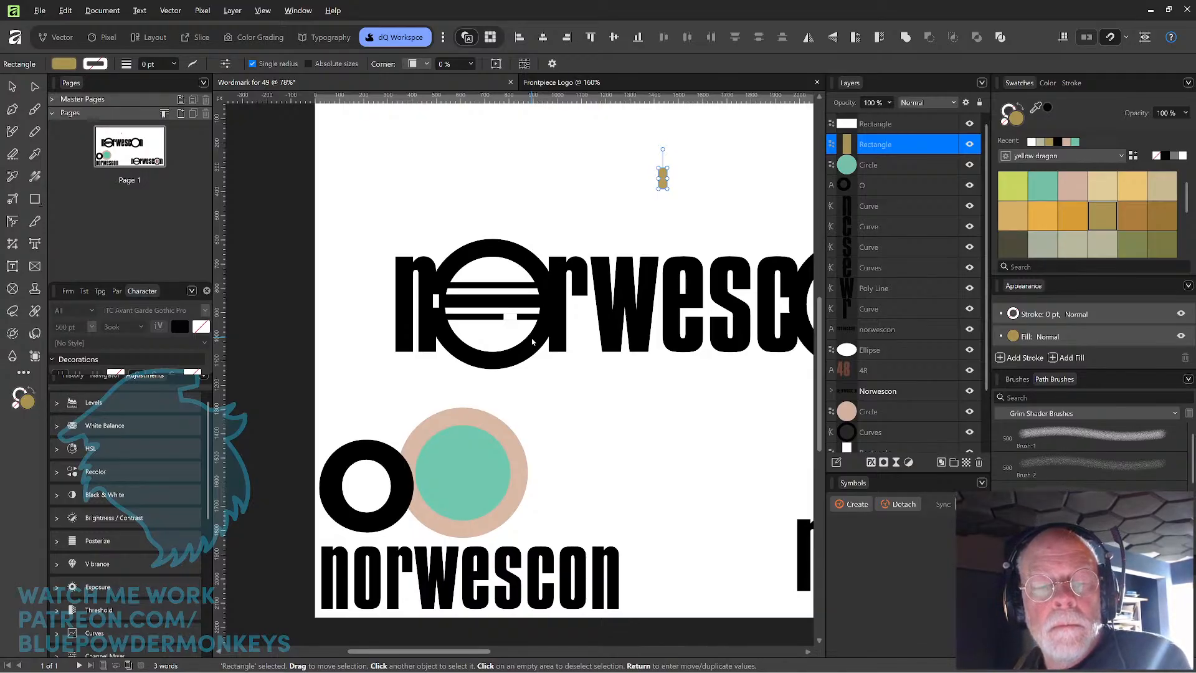
left_click(435, 303)
left_click(437, 302)
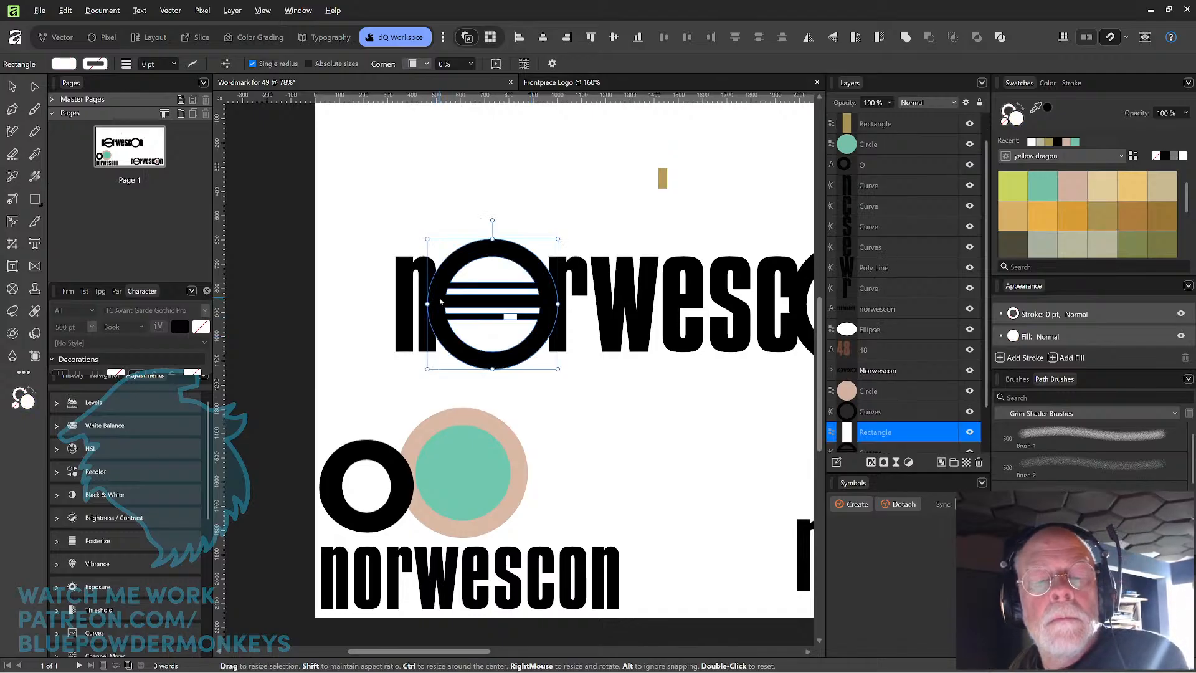
left_click(633, 427)
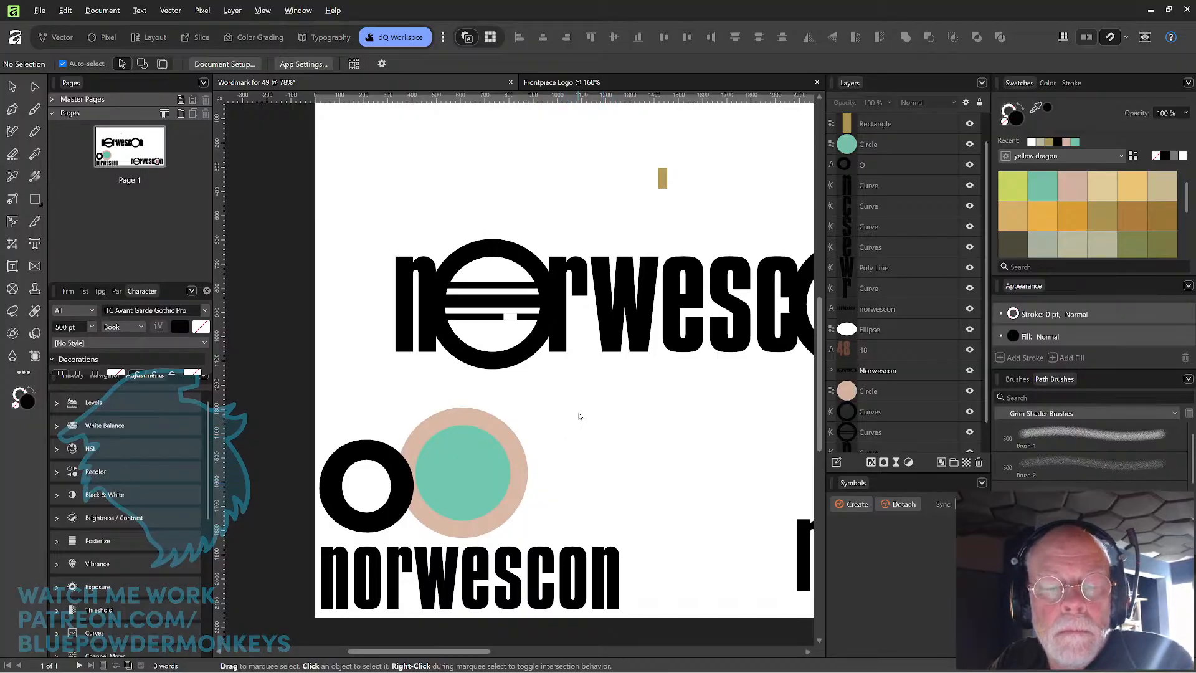
- Undo the removal of the white overlap blocks where the first O meets the n and the r
key("ctrl+z")
key("ctrl+z")
key("ctrl+z")
key("ctrl+z")
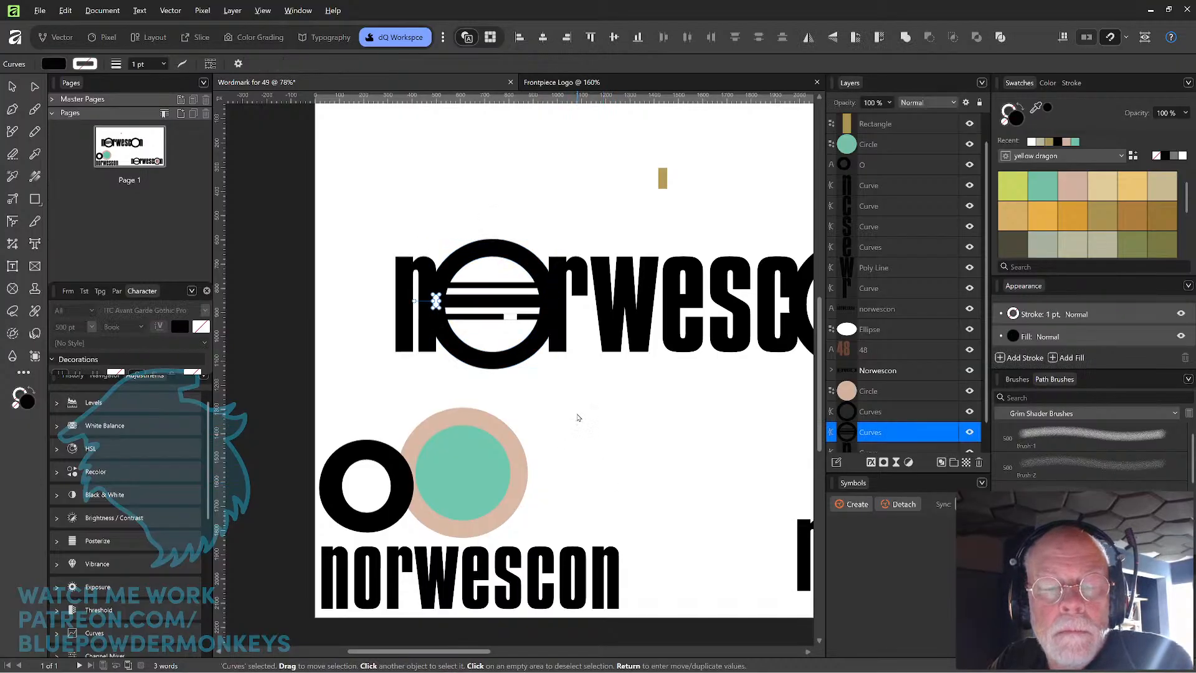
key("ctrl+z")
key("ctrl+z")
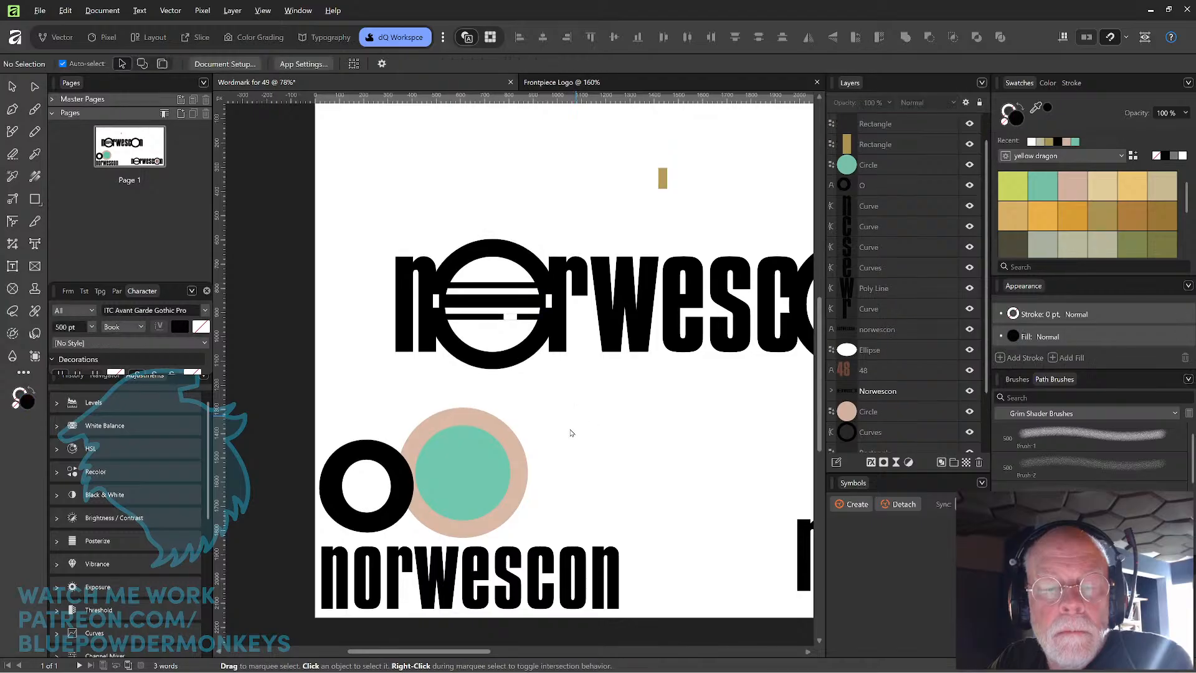
- Stretch the white gap block on the first O's lower stripe slightly downward
left_click(508, 317)
left_click_drag(509, 322, 509, 330)
left_click(690, 454)
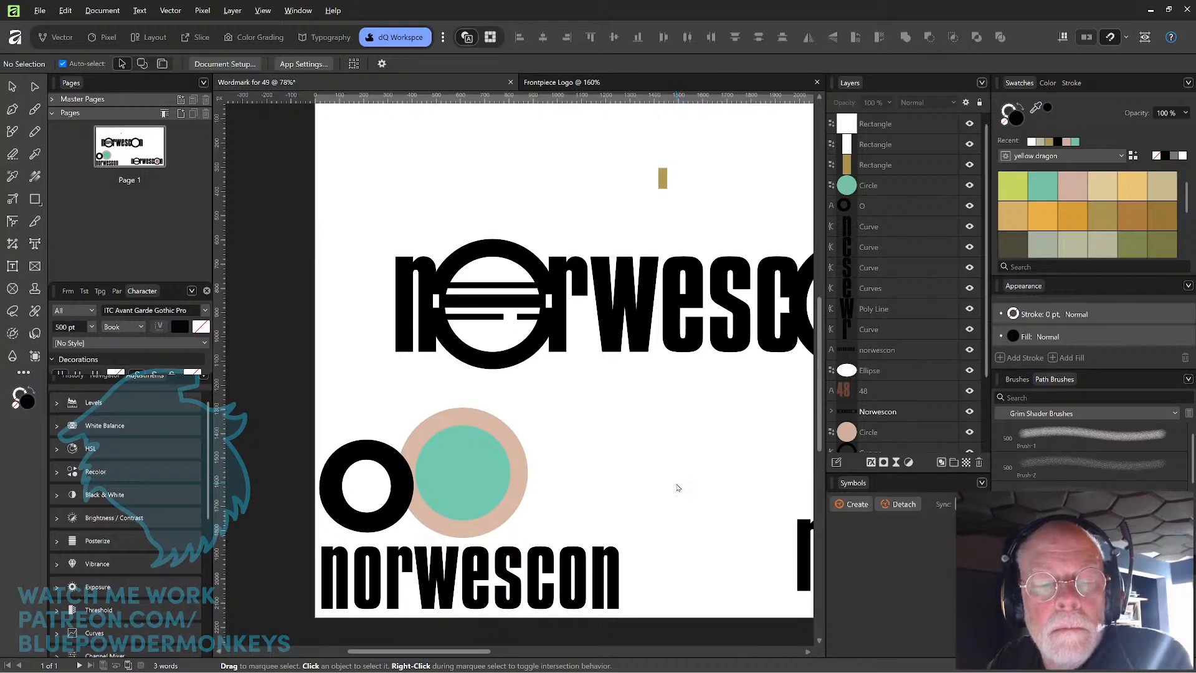
- Delete the small gold rectangle above the main wordmark
scroll(680, 480, "down", 3)
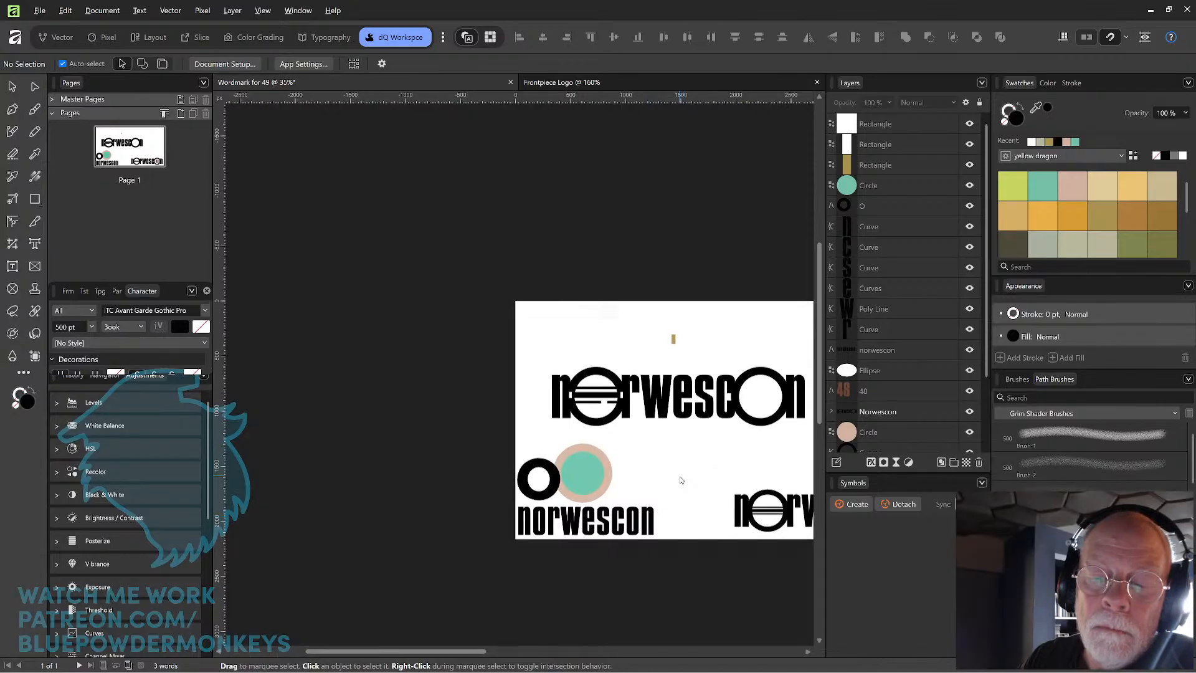
left_click_drag(685, 432, 503, 388)
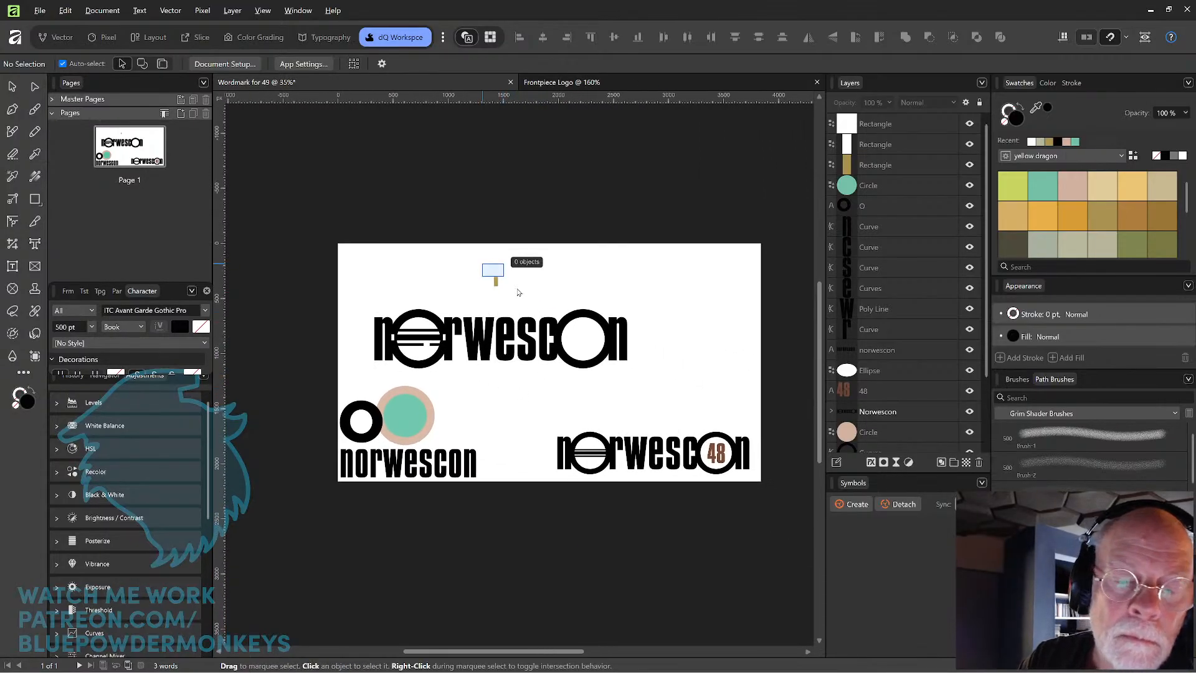
left_click(496, 280)
key("Delete")
- Create a black 49 beside the main wordmark from a copy of the brown 48 text
left_click(719, 457)
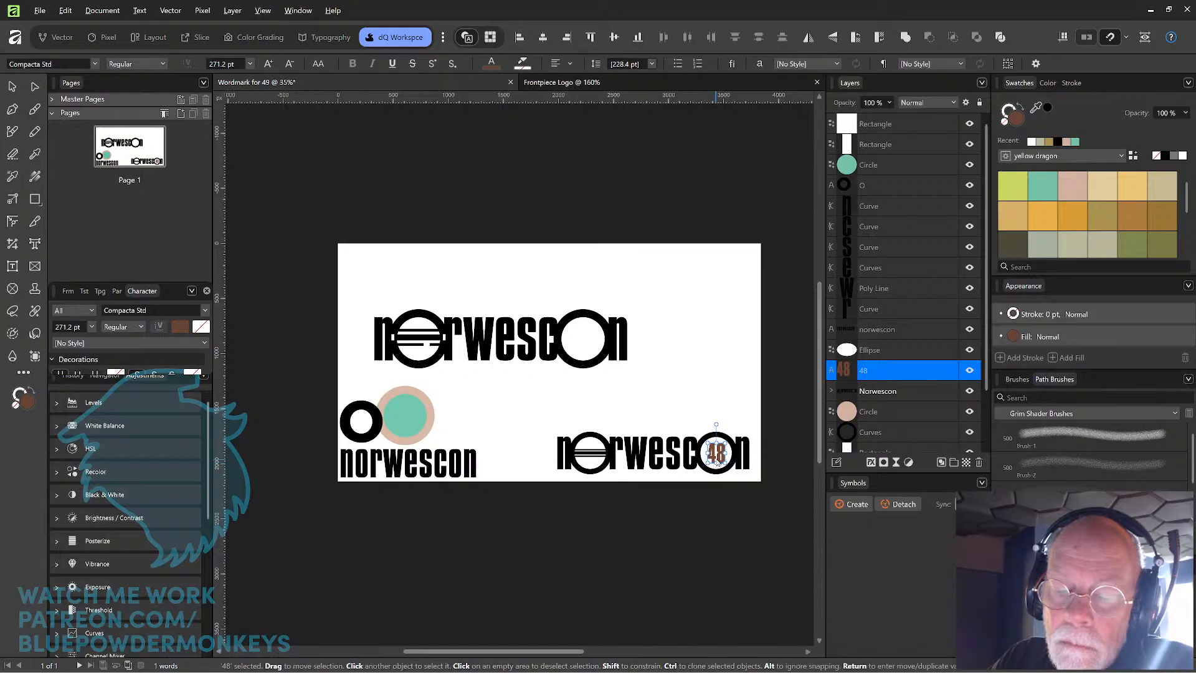
left_click_drag(719, 456, 666, 356)
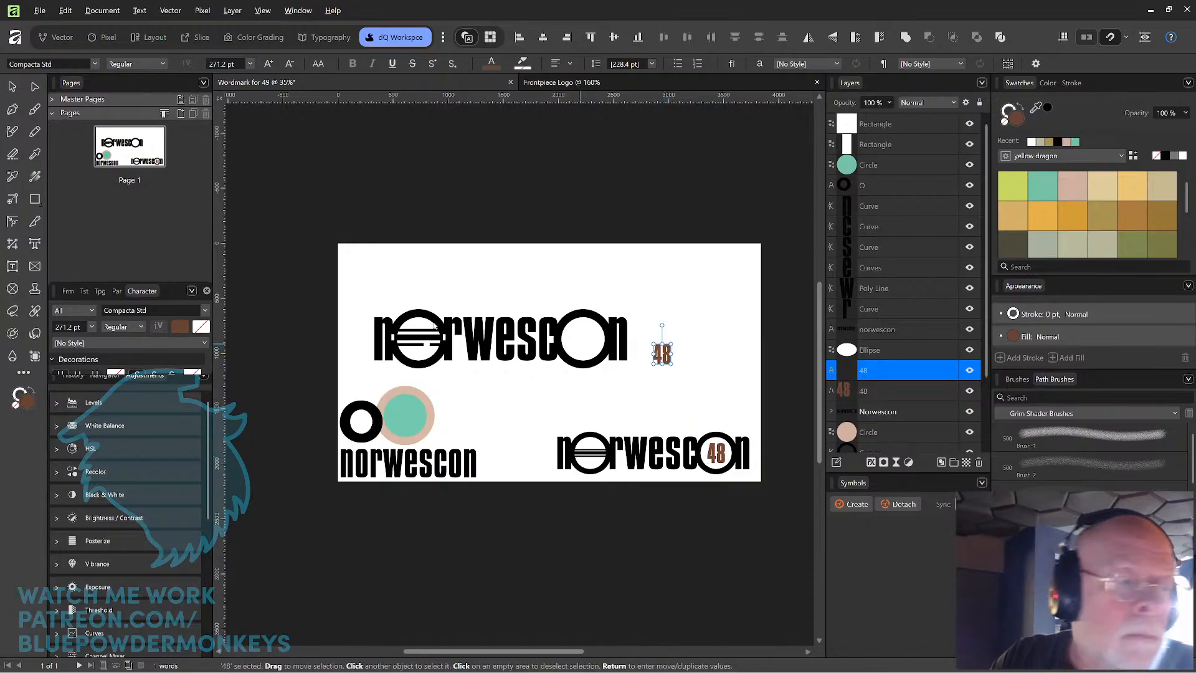
left_click(35, 243)
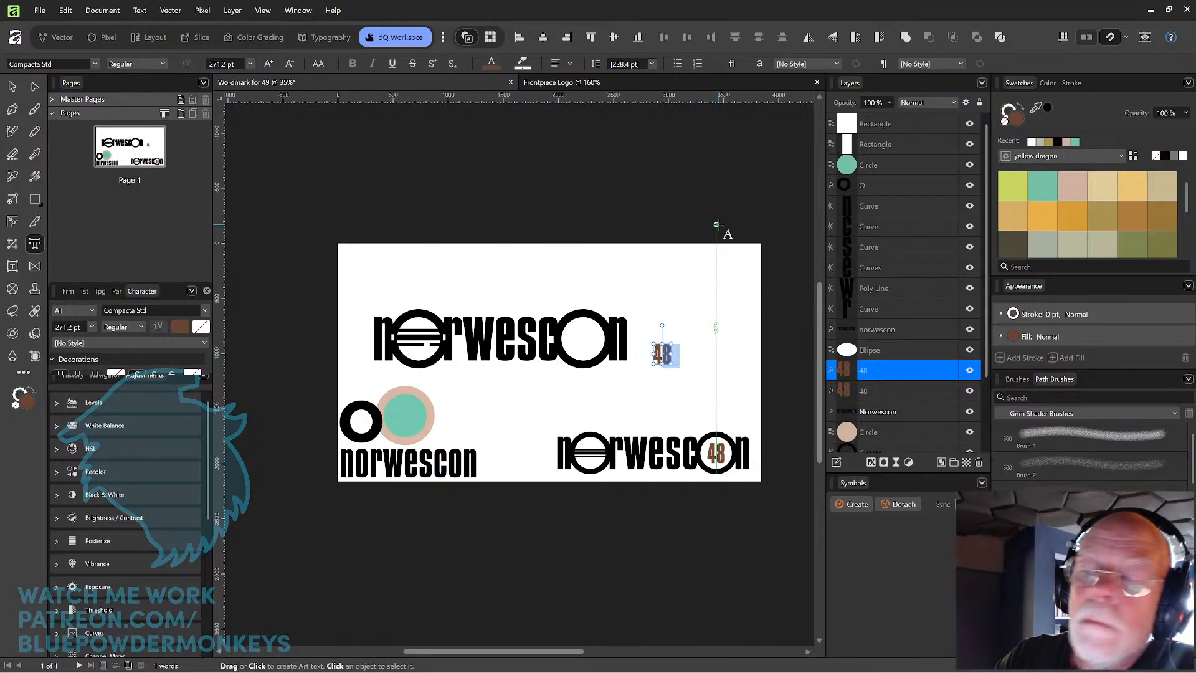
type("49")
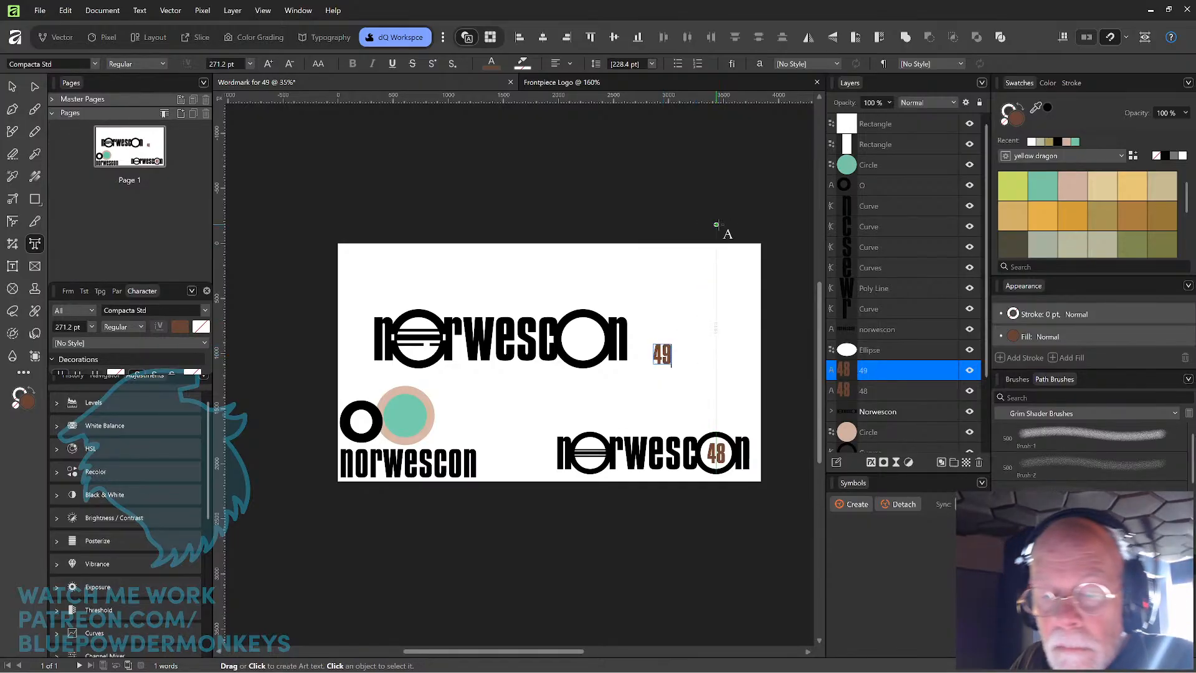
left_click(13, 88)
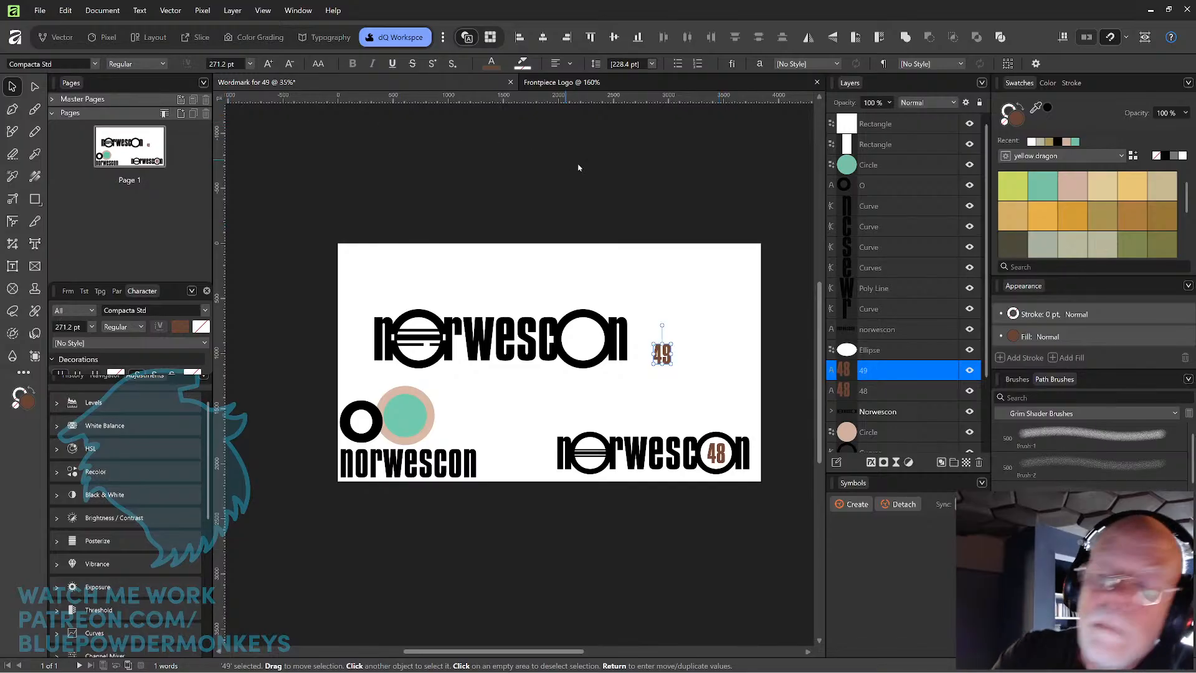
left_click(1165, 156)
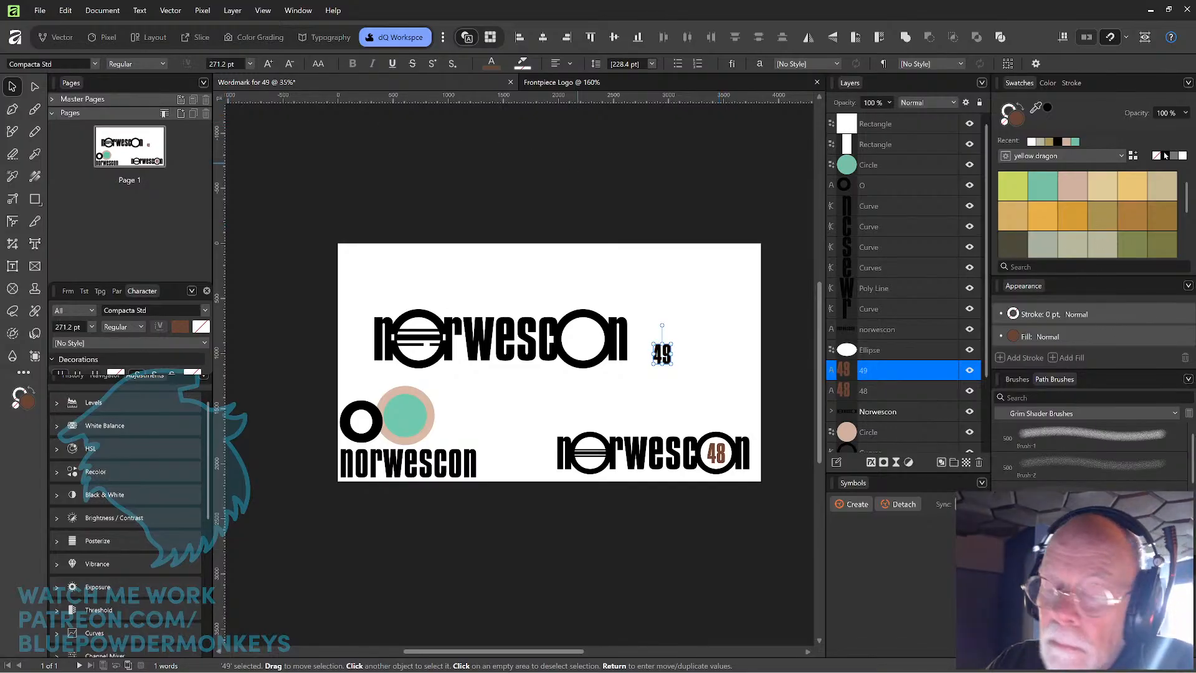
- Center the 49 inside the main wordmark's second O and enlarge it to about 421.7 pt
left_click_drag(665, 356, 588, 343)
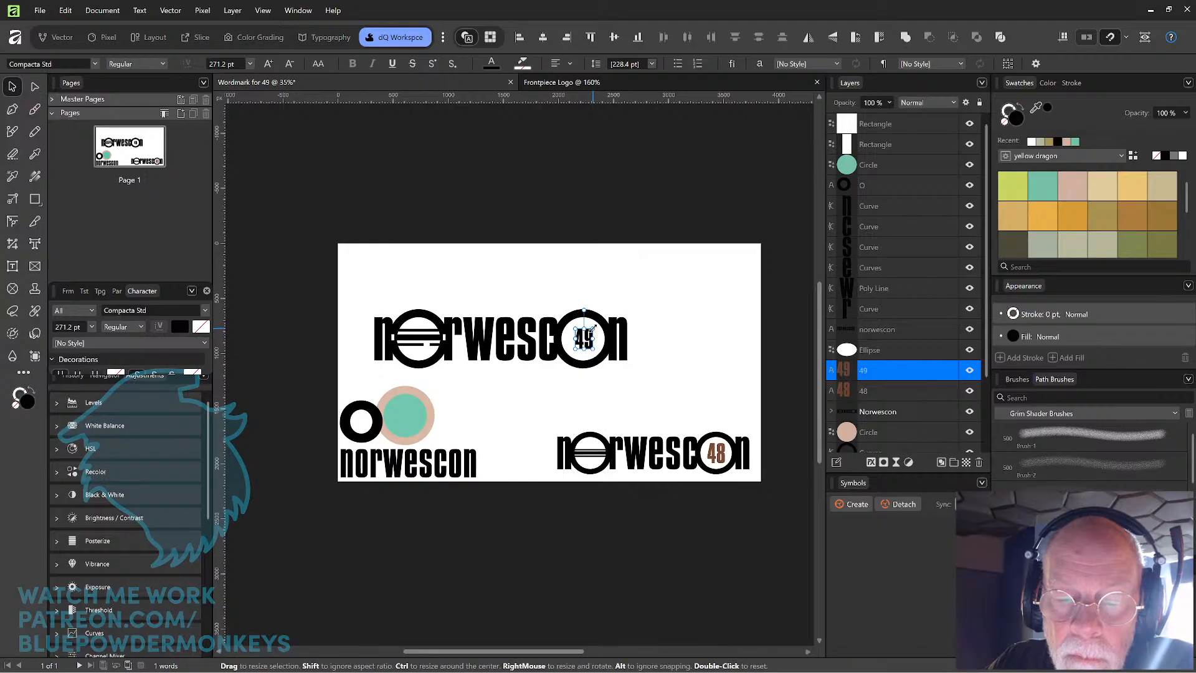
mouse_move(592, 328)
left_mouse_down()
mouse_move(617, 310)
mouse_move(596, 329)
mouse_move(605, 324)
left_mouse_up()
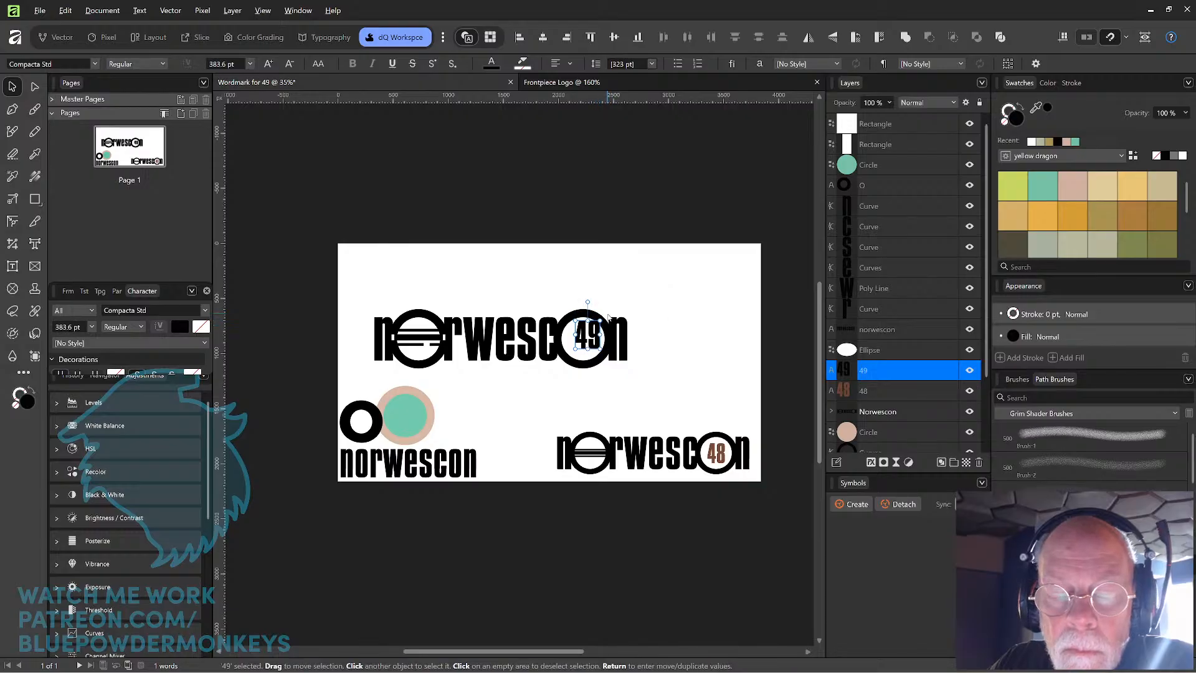
scroll(605, 323, "up", 5)
left_click_drag(523, 324, 512, 335)
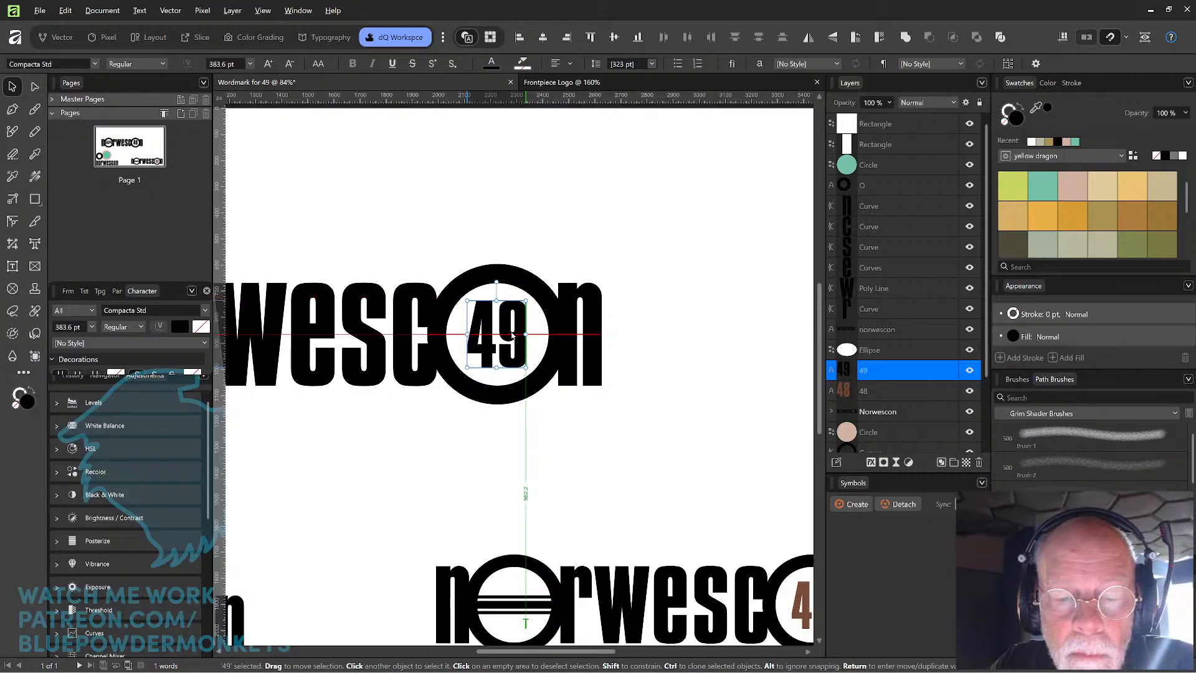
left_click_drag(526, 301, 522, 330)
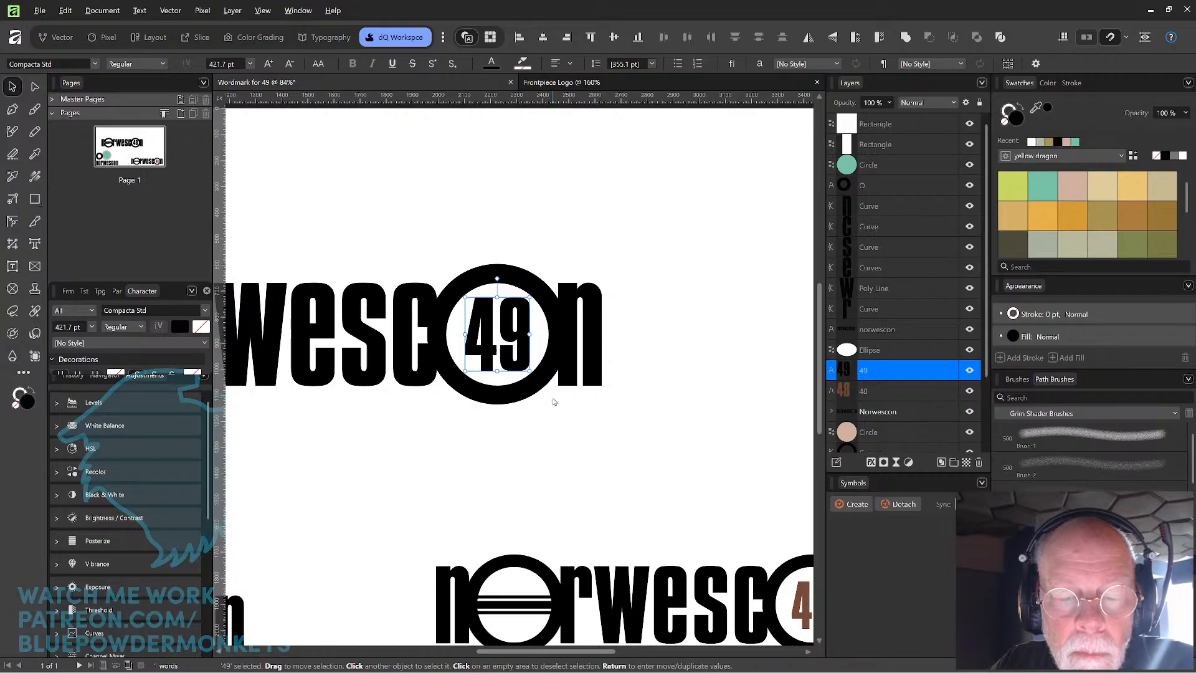
left_click(555, 397)
- Move the complete 49 wordmark up near the page's upper edge and place a copy directly below it
scroll(555, 398, "down", 5)
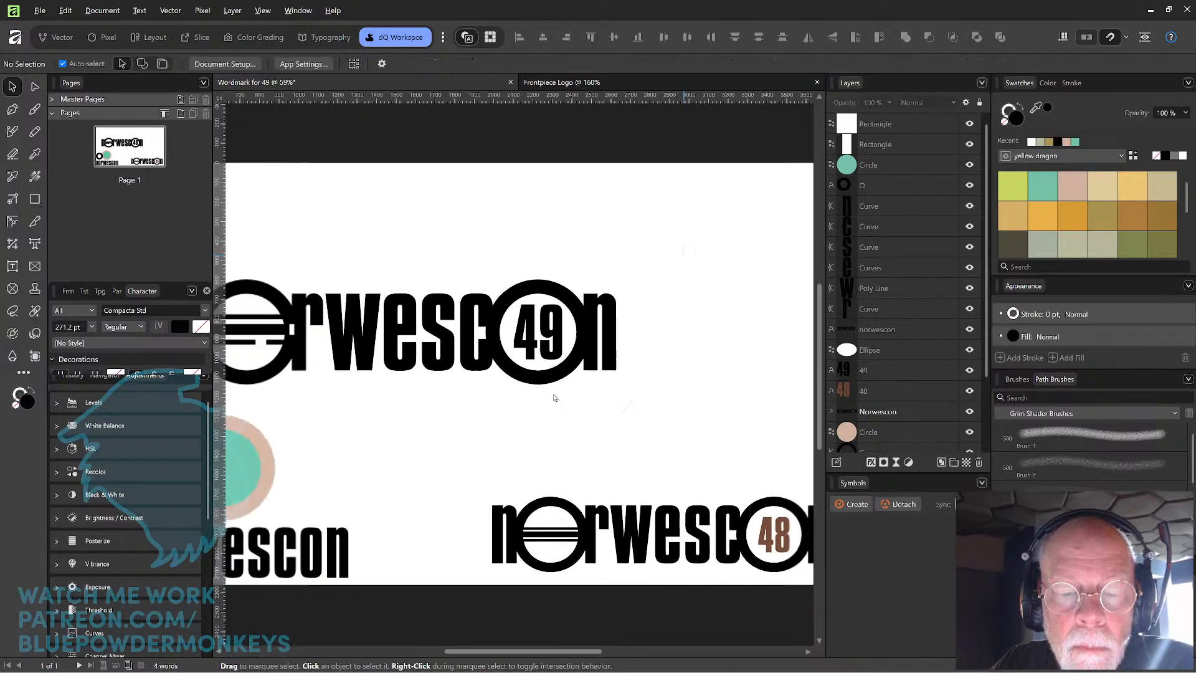
left_click_drag(515, 391, 591, 393)
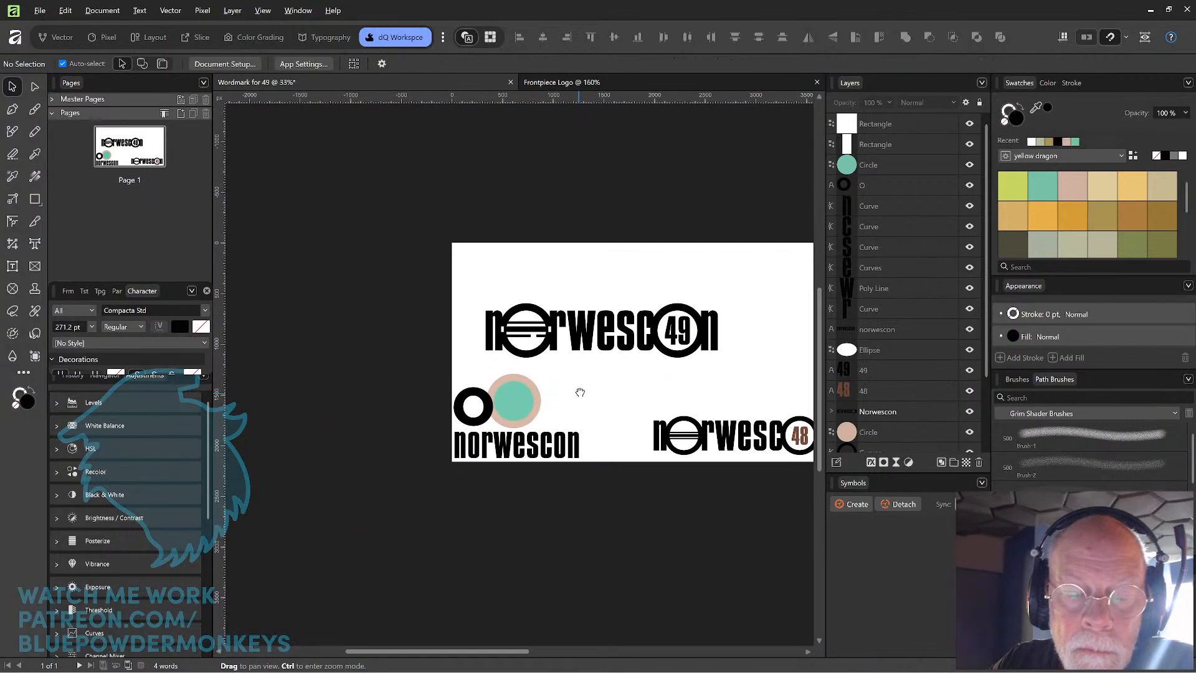
left_click_drag(595, 454, 447, 368)
mouse_move(485, 294)
left_mouse_down()
mouse_move(772, 365)
mouse_move(750, 291)
mouse_move(717, 334)
mouse_move(710, 372)
left_mouse_up()
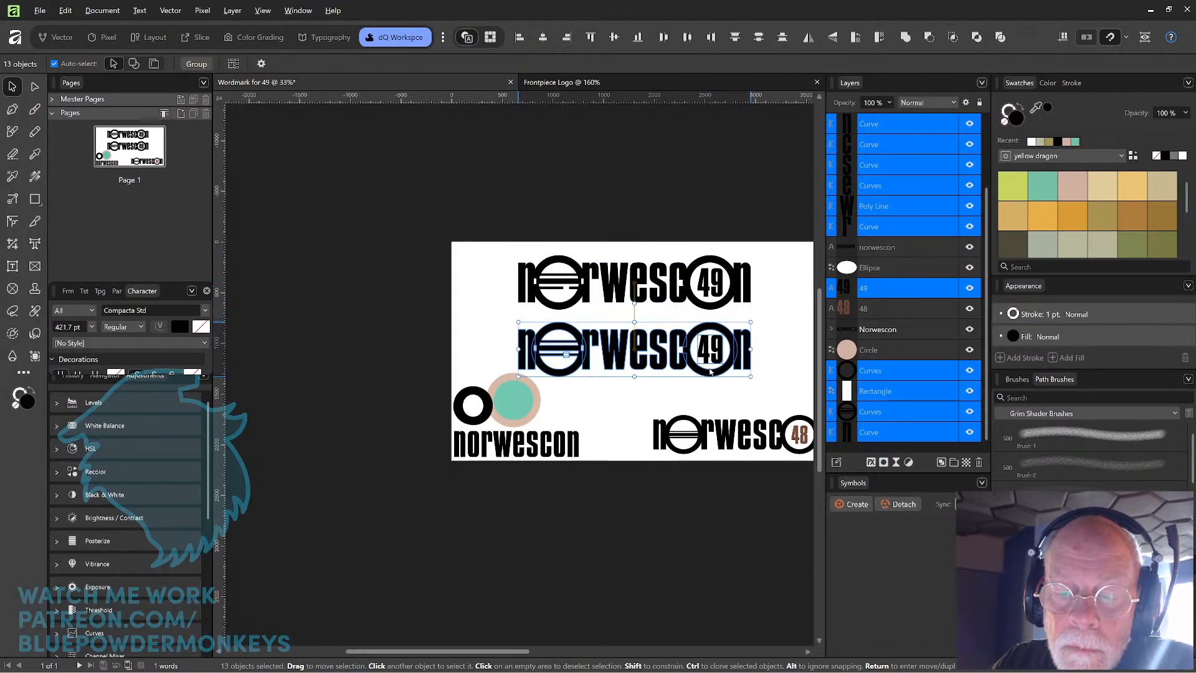
- Move the loose circles, the plain norwescon text and the 48 wordmark off the page
mouse_move(598, 459)
left_mouse_down()
mouse_move(453, 405)
mouse_move(502, 474)
mouse_move(474, 502)
mouse_move(494, 500)
left_mouse_up()
left_click_drag(614, 426, 768, 496)
scroll(665, 431, "up", 2)
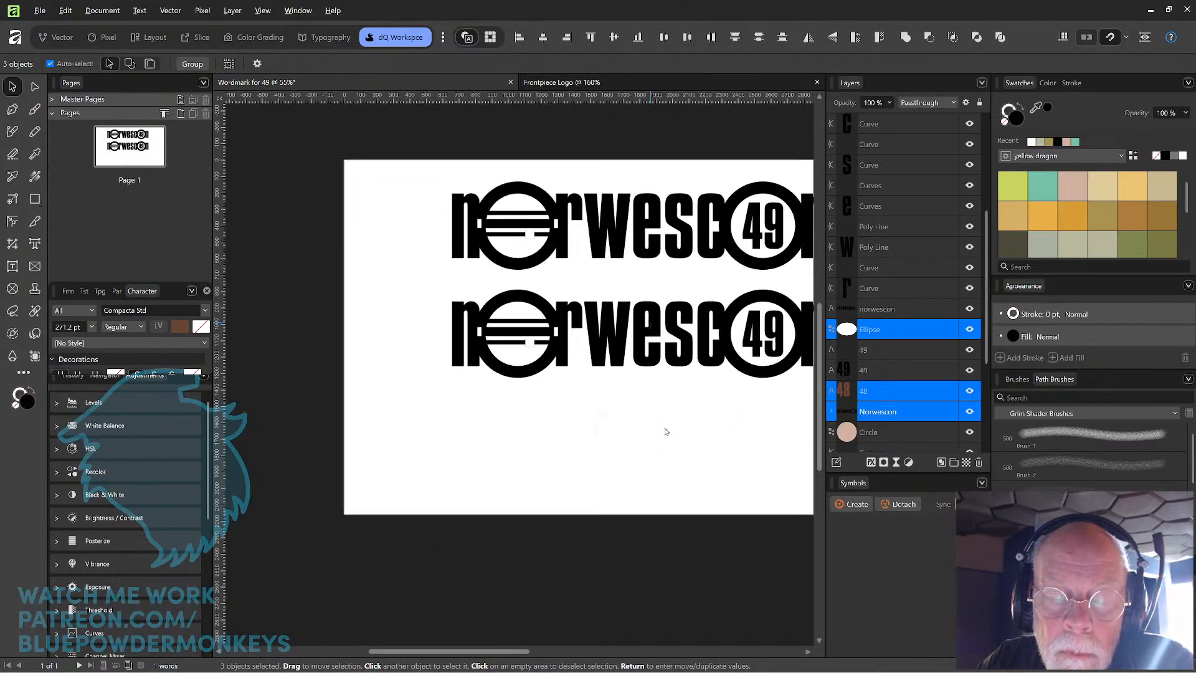
- Delete the two white overlap blocks beside the first O in the lower wordmark
scroll(666, 431, "up", 2)
left_click(520, 310)
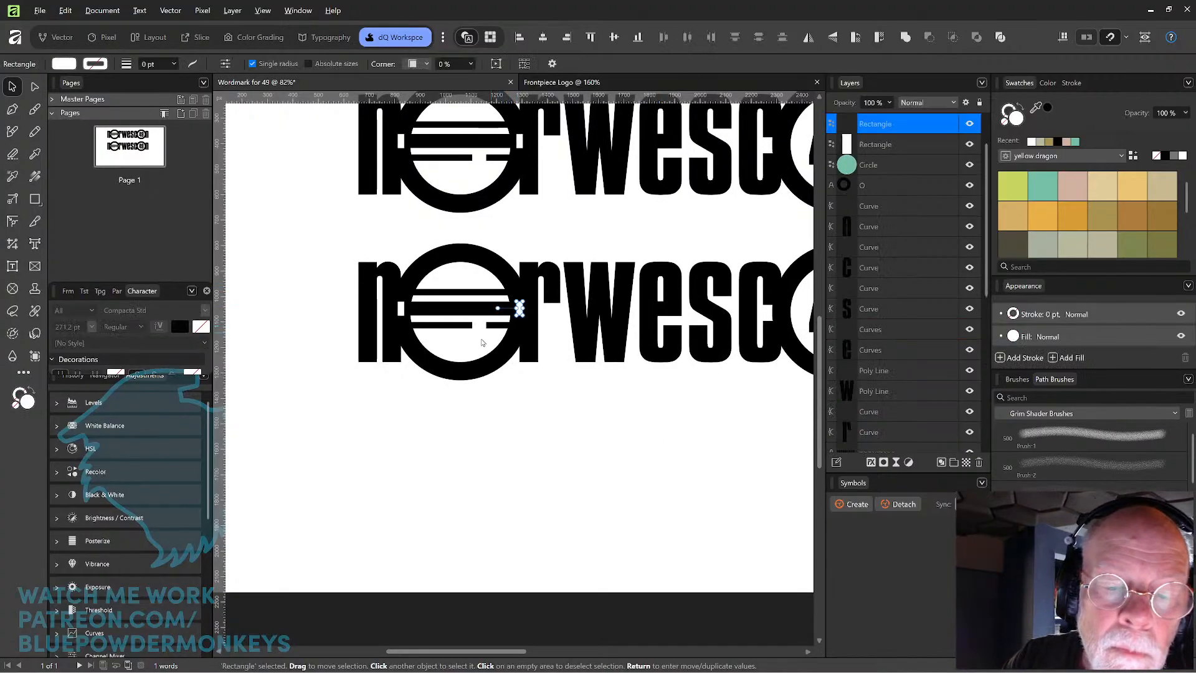
left_click(401, 311, "shift")
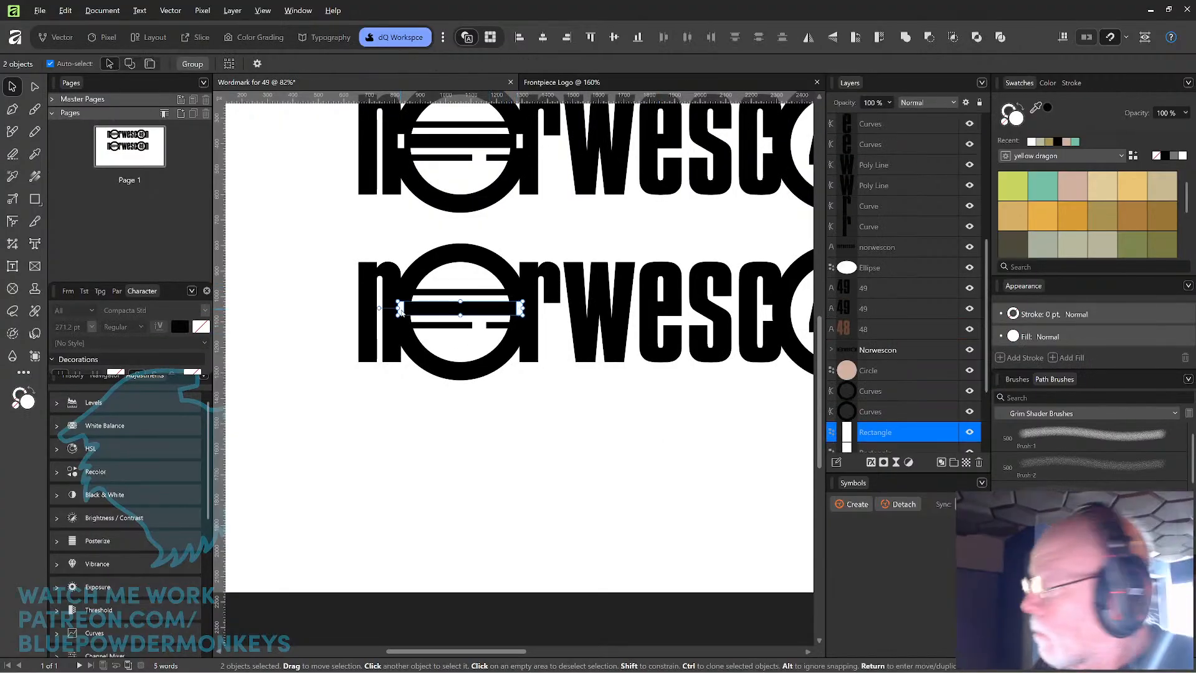
key("Delete")
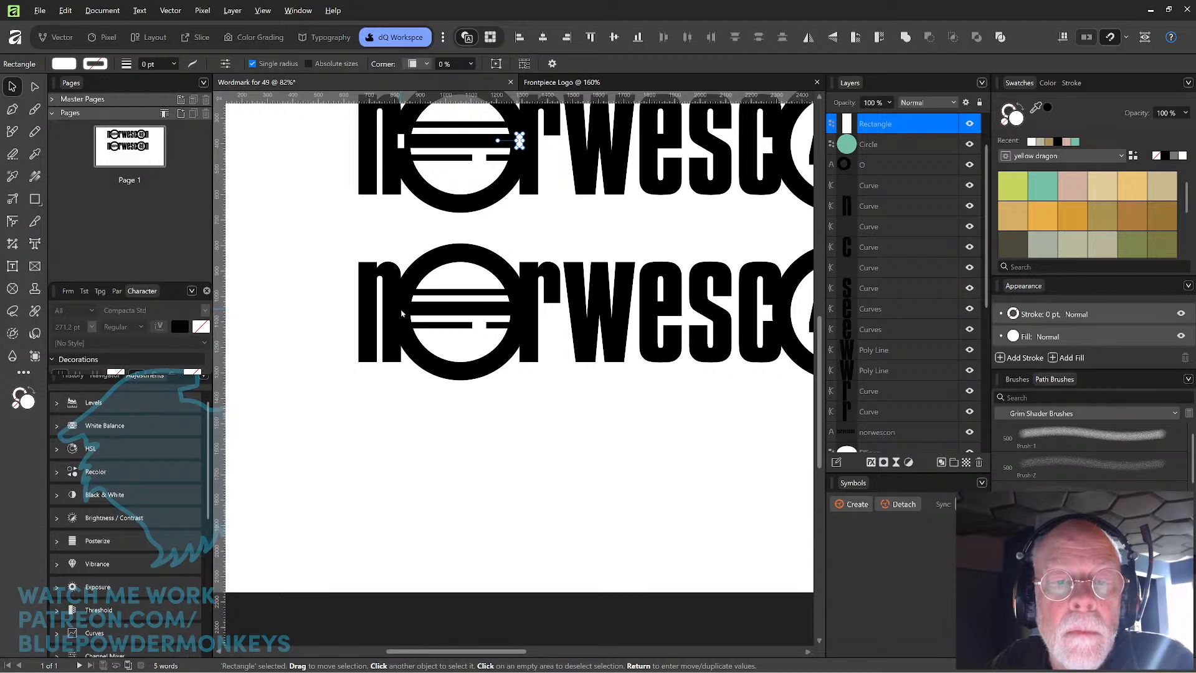
scroll(679, 452, "down", 2)
scroll(402, 313, "down", 1)
left_click_drag(662, 446, 568, 447)
left_click(655, 477)
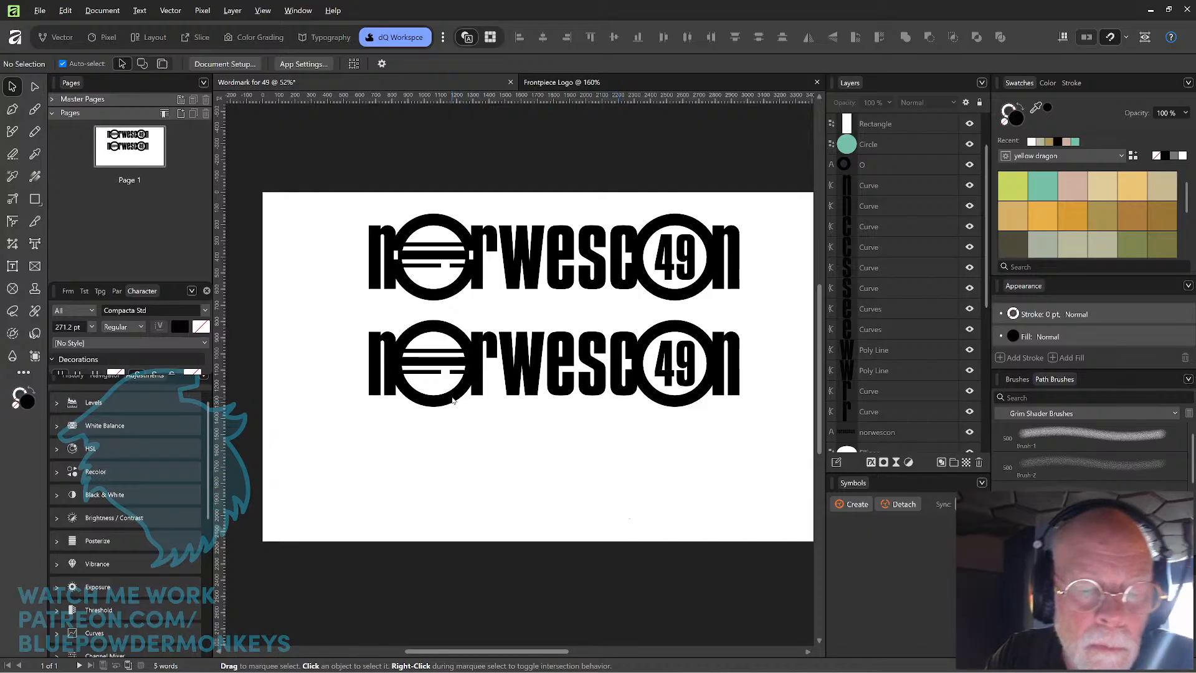
- Try Subtract, XOR and Divide on the lower wordmark's first O and its white gap block, undoing each
mouse_move(368, 311)
left_mouse_down()
mouse_move(561, 337)
mouse_move(369, 313)
left_mouse_up()
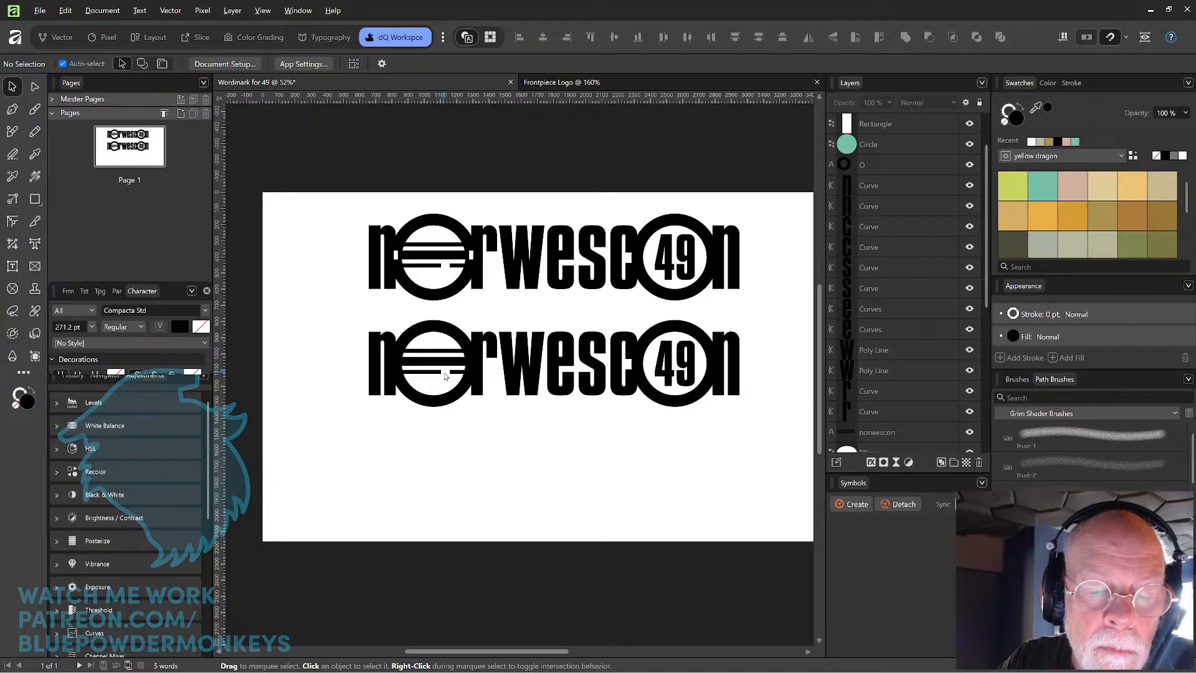
left_click(444, 373)
left_click(444, 402, "shift")
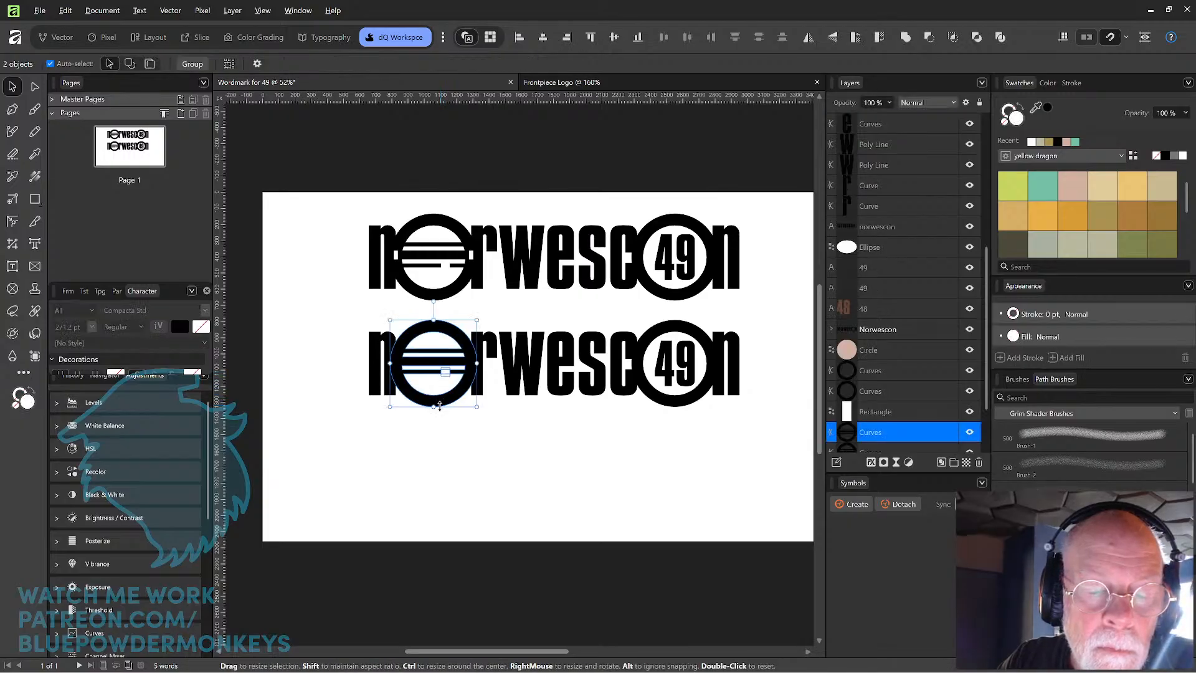
left_click(929, 37)
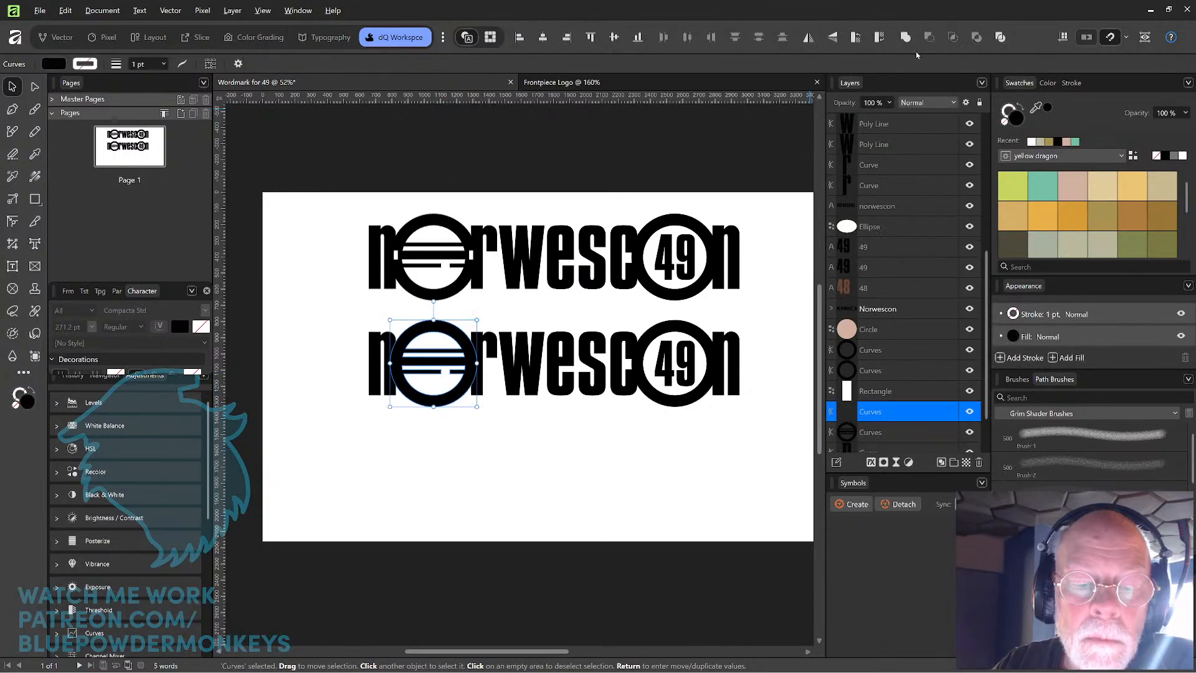
key("ctrl+z")
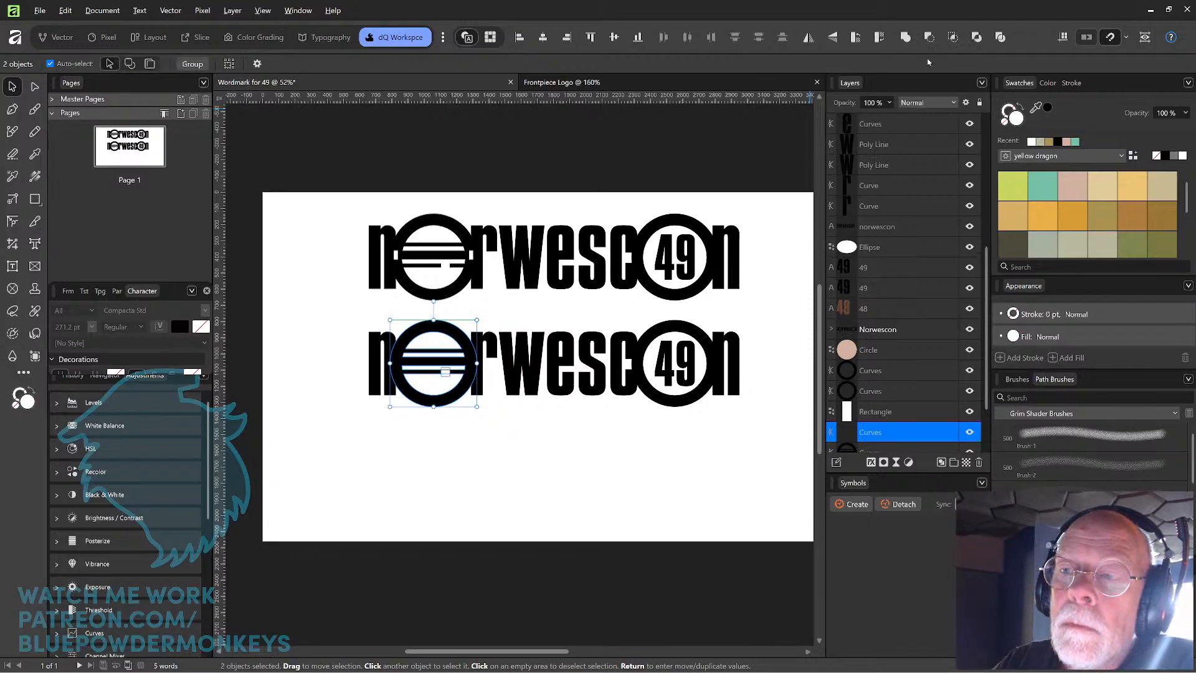
left_click(976, 37)
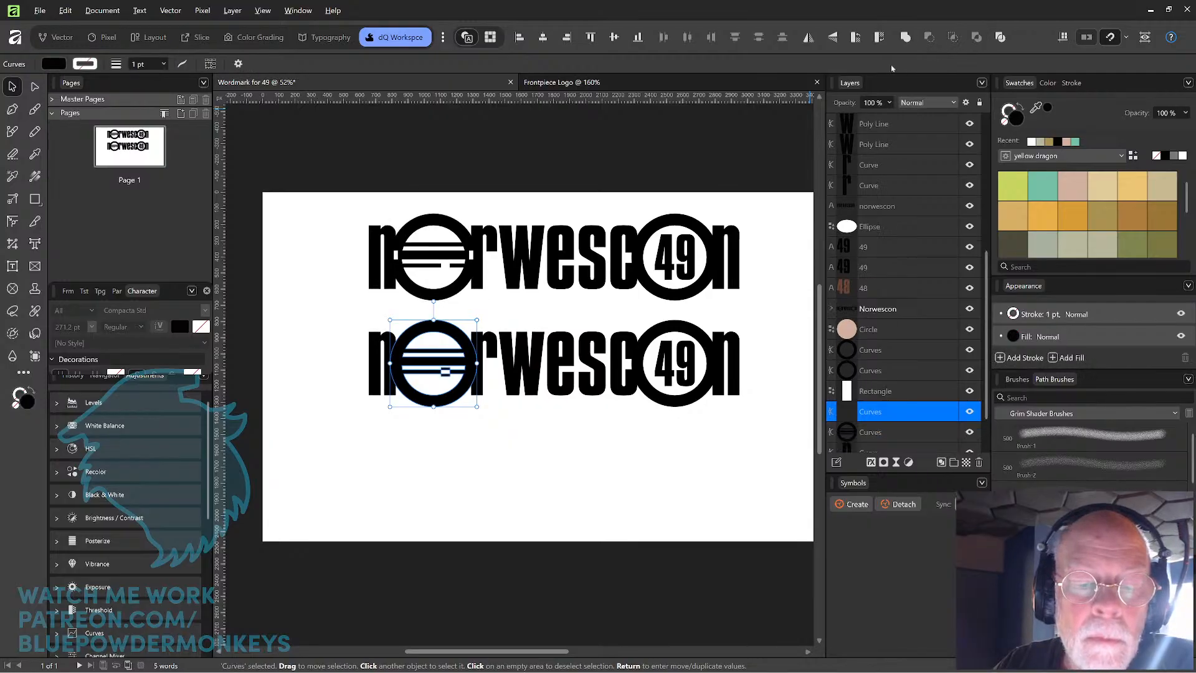
key("ctrl+z")
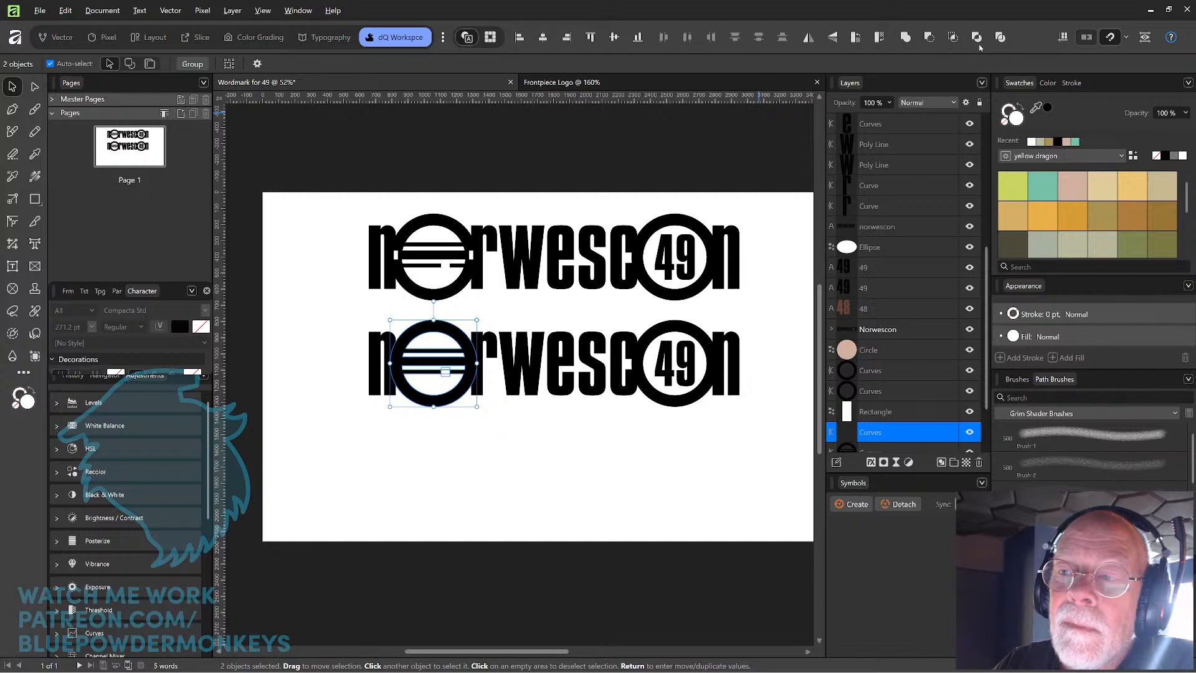
left_click(999, 40)
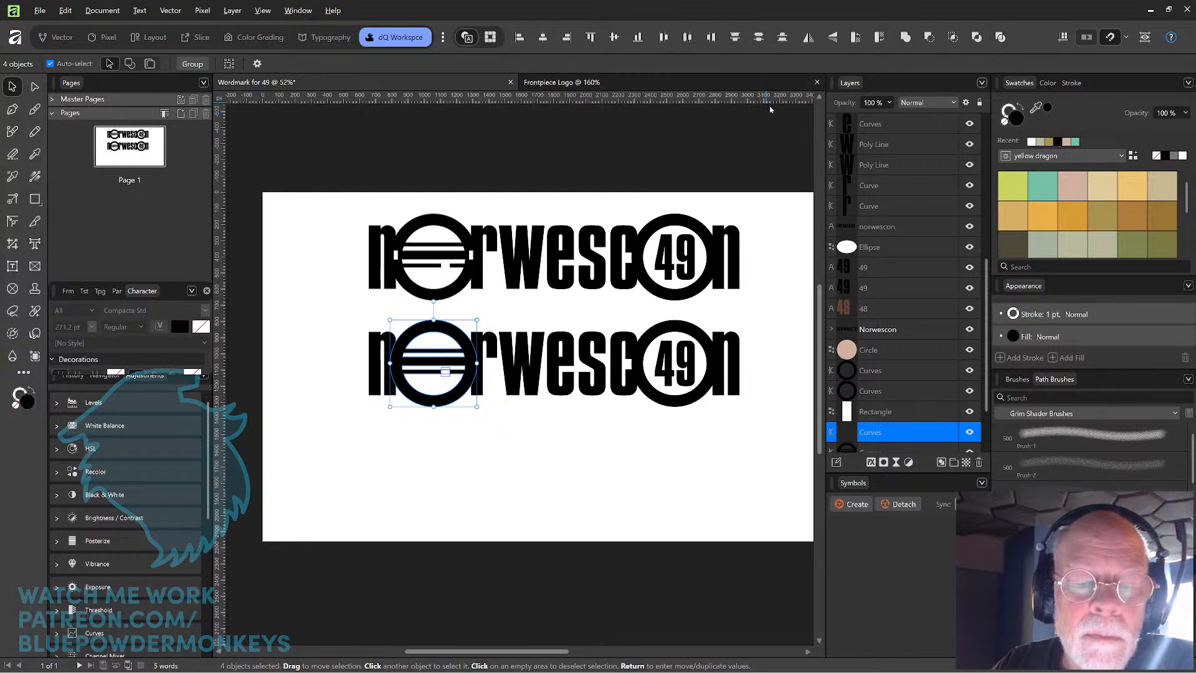
key("ctrl+z")
- Subtract the white gap block from the lower wordmark's first O and save the document
left_click(595, 278)
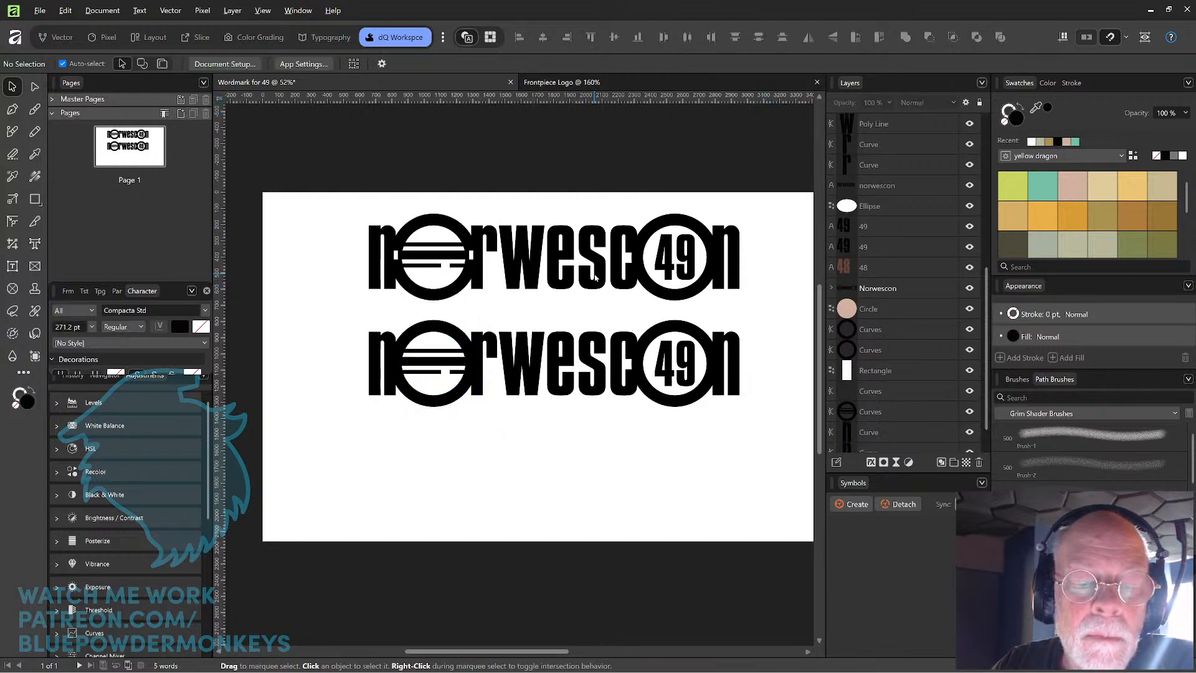
left_click_drag(450, 449, 470, 298)
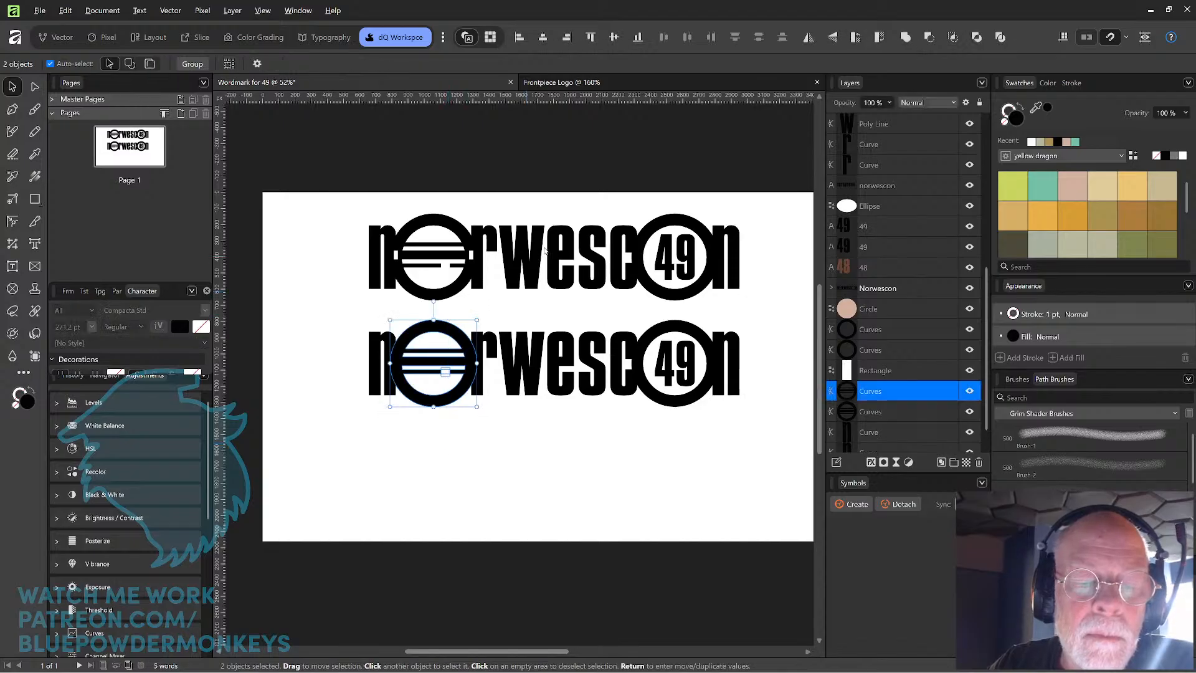
left_click(928, 37)
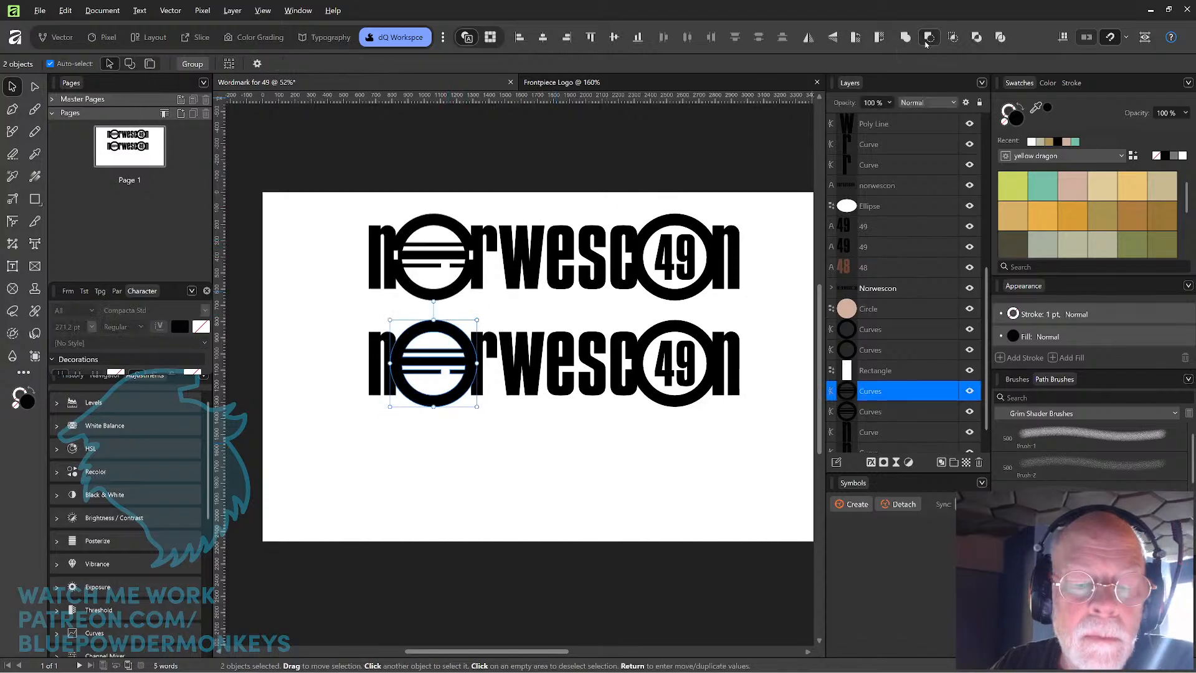
left_click(498, 450)
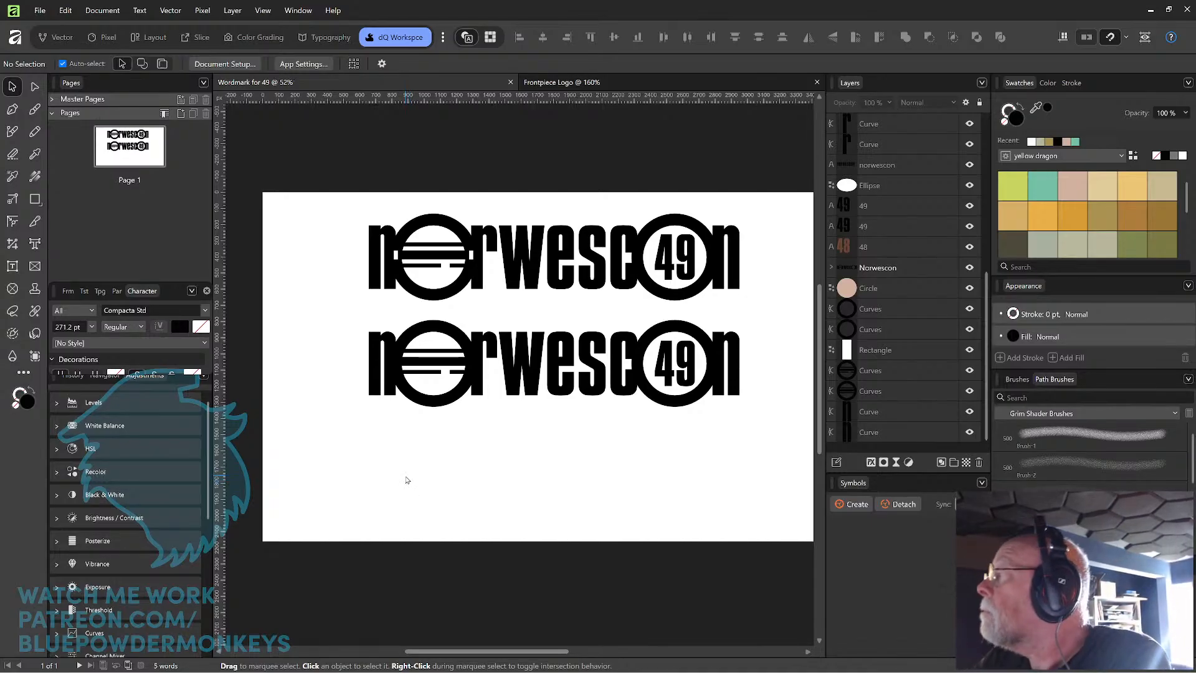
key("ctrl+s")
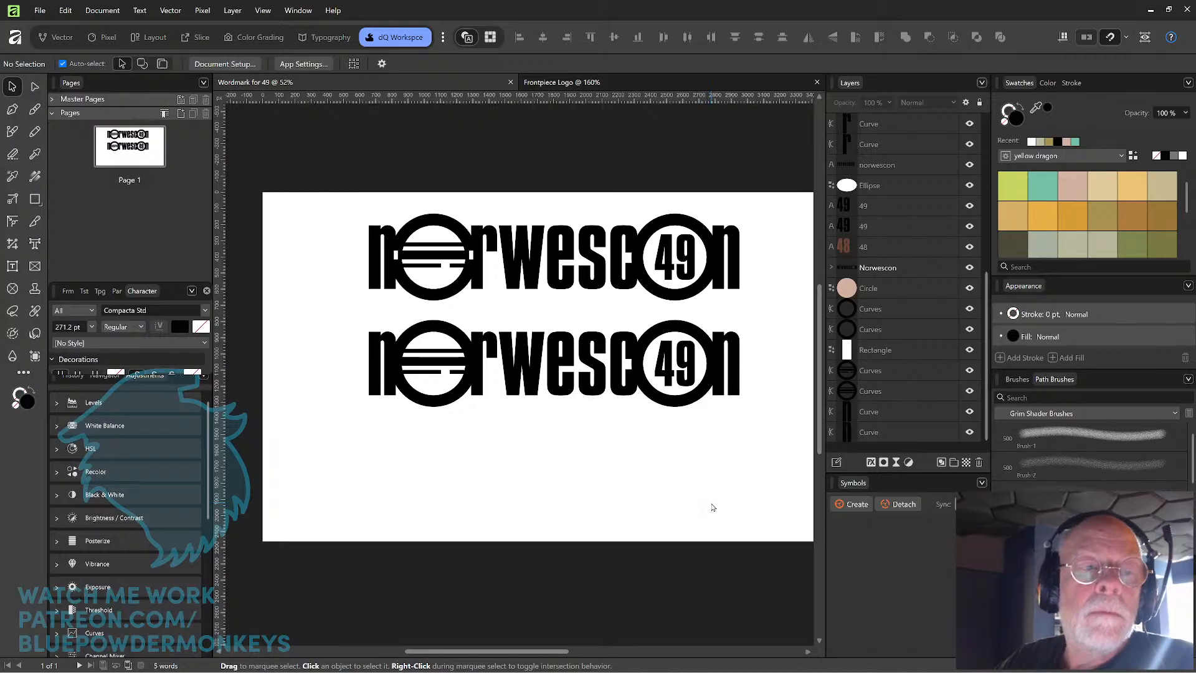
- Open Web Banner MockUp.af from the Norwescon project's 2026 49 folder and select its background painting
left_click(40, 11)
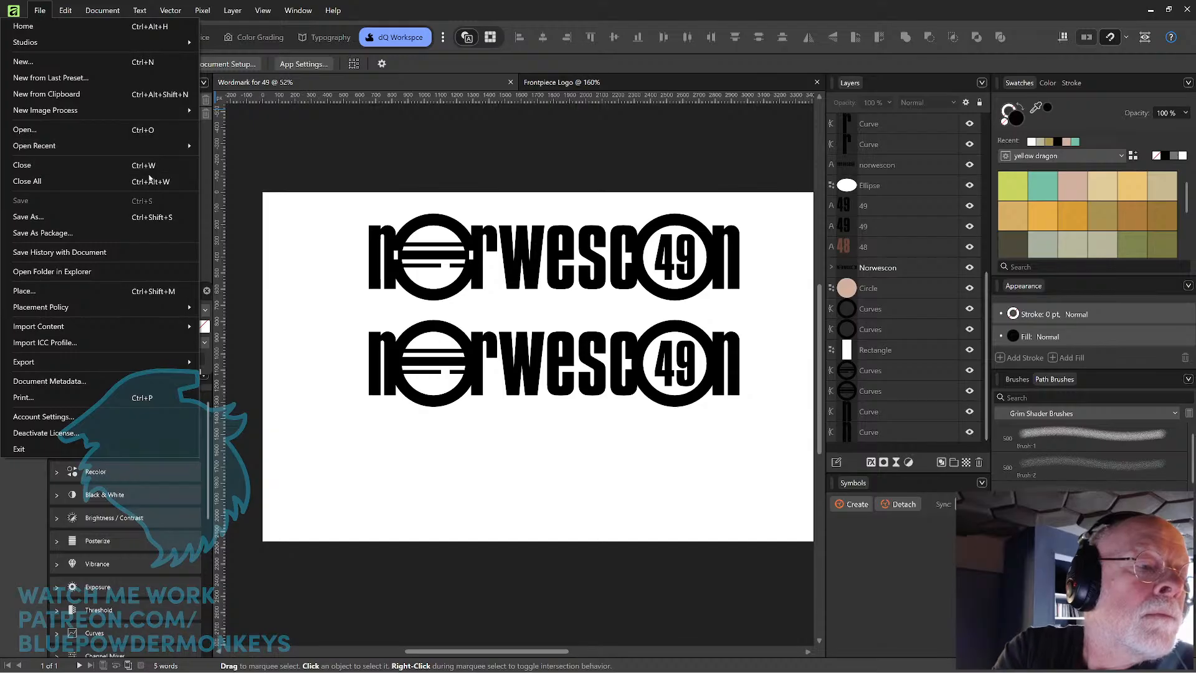
mouse_move(151, 144)
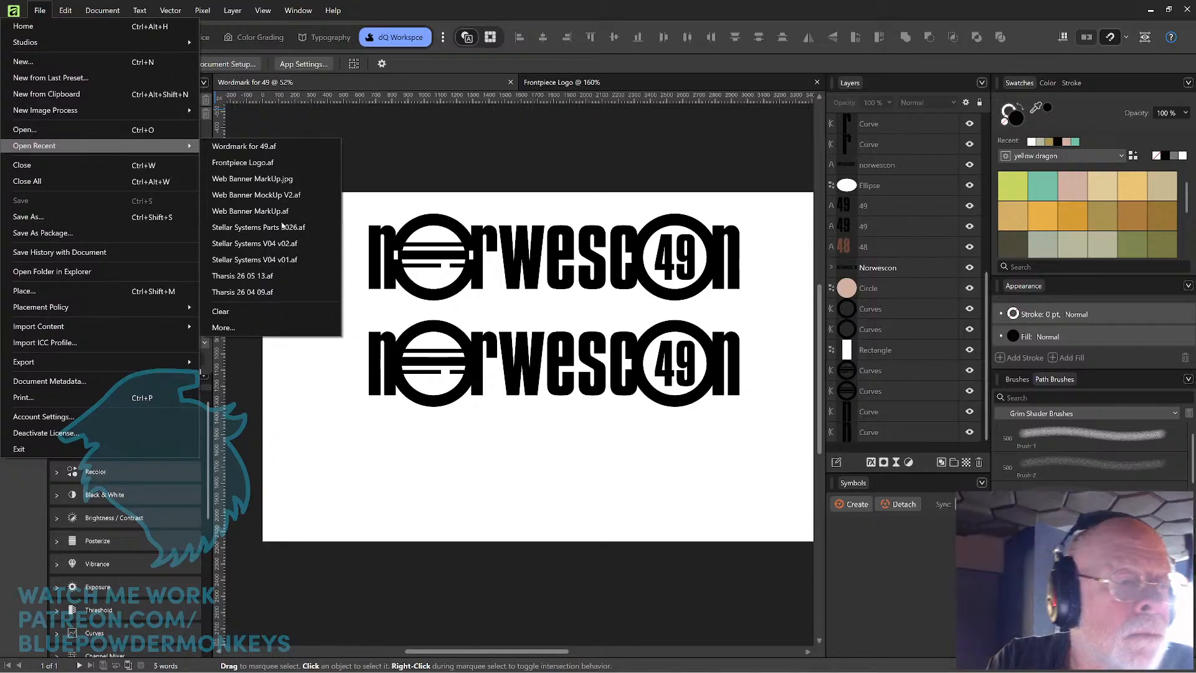
left_click(163, 131)
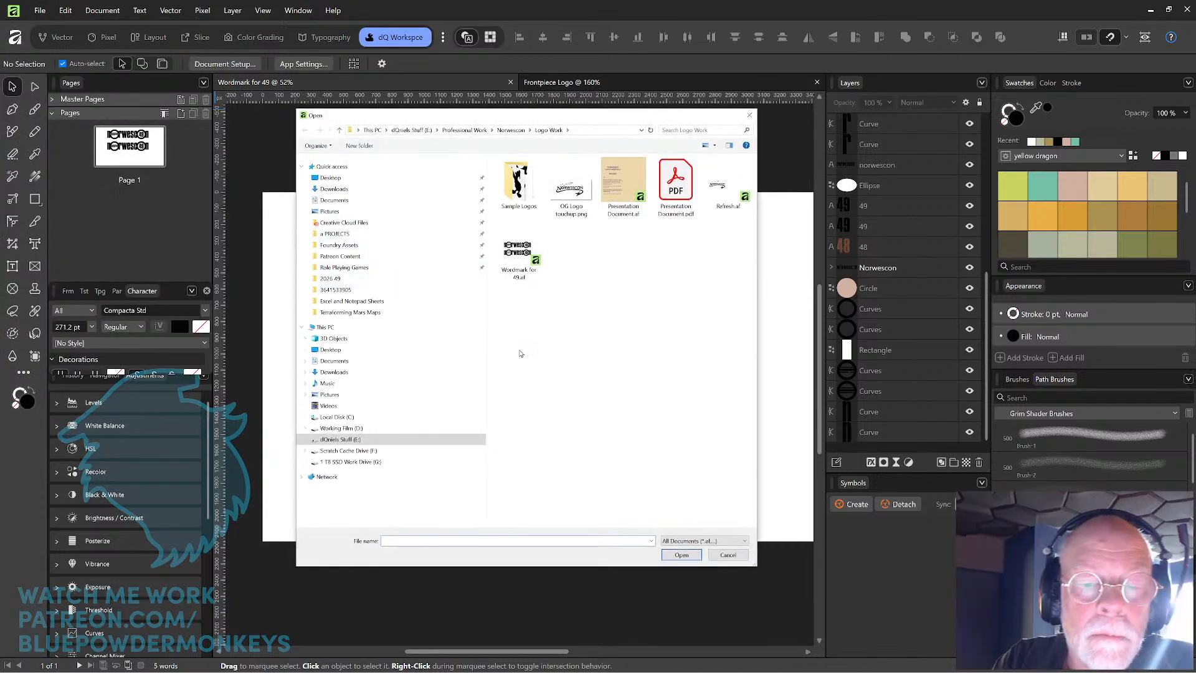
left_click(514, 131)
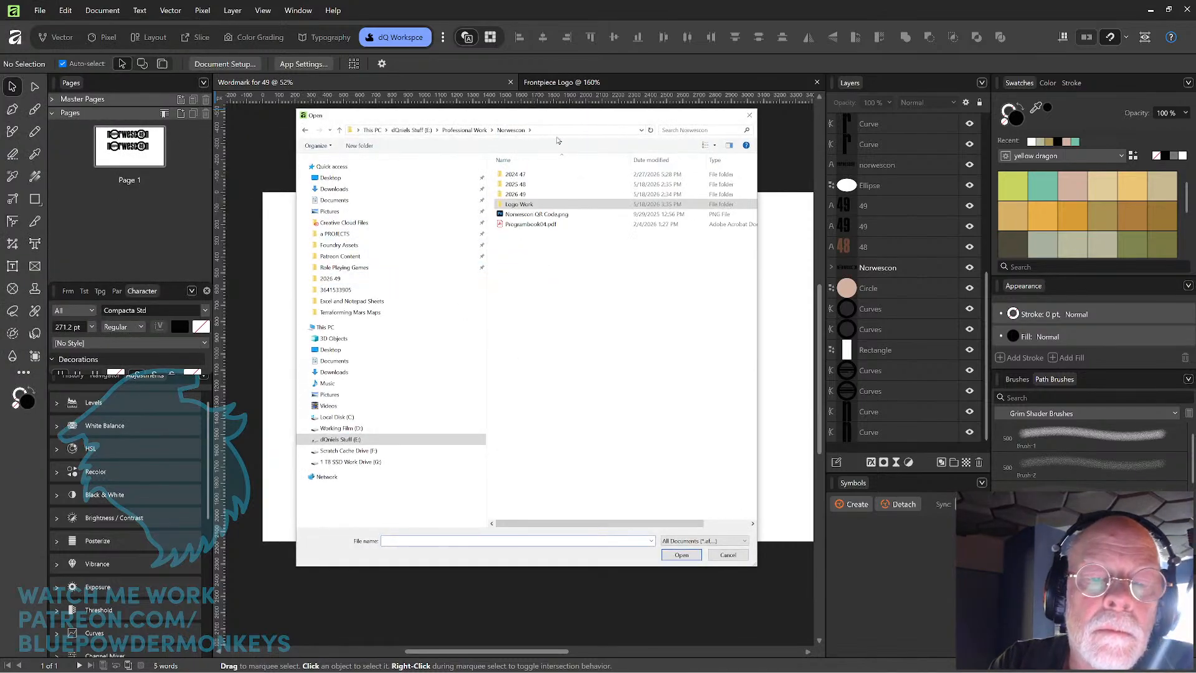
double_click(549, 195)
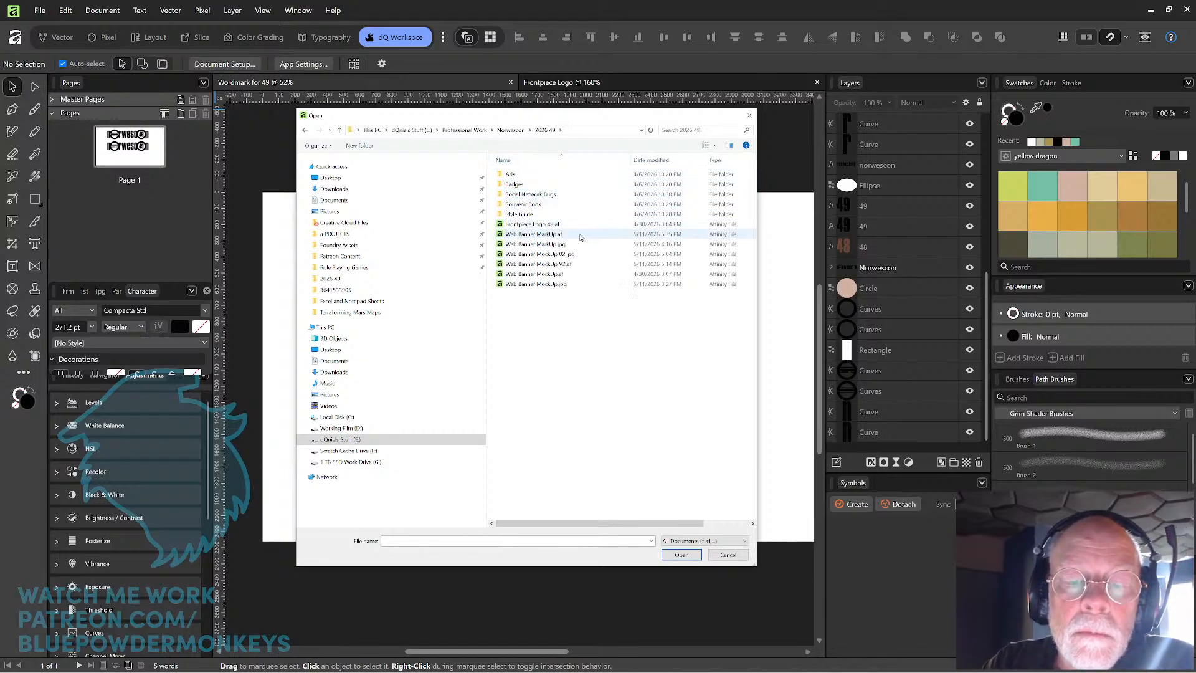
left_click(576, 275)
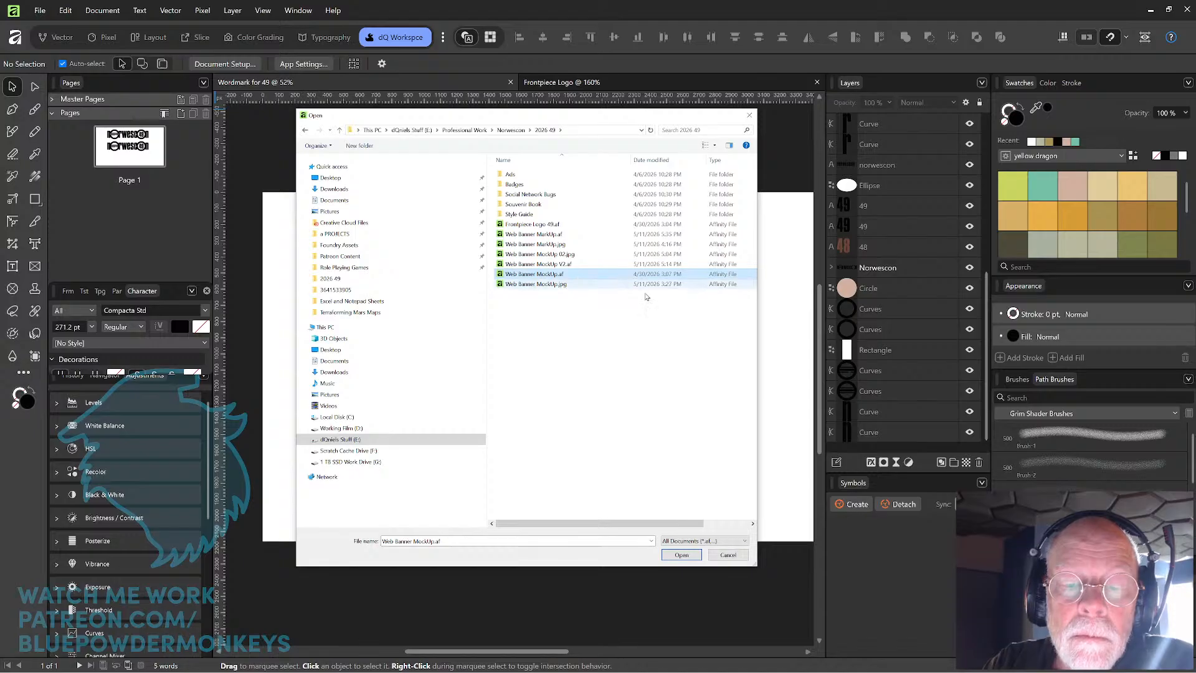
left_click(681, 555)
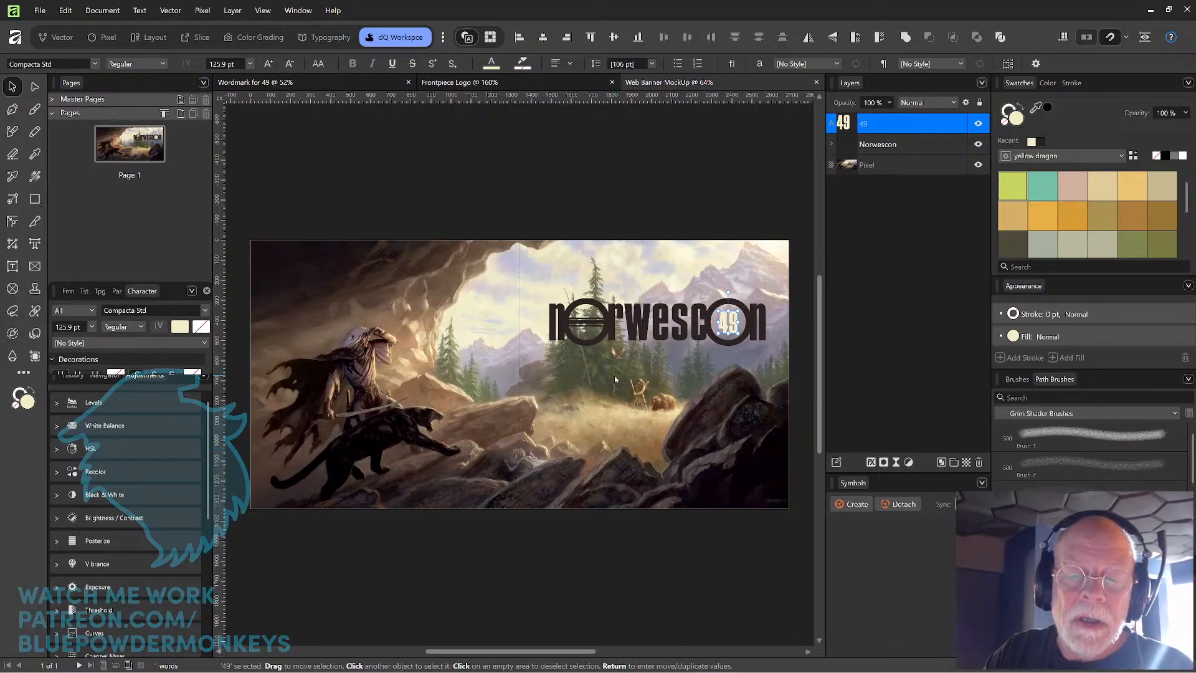
left_click(589, 390)
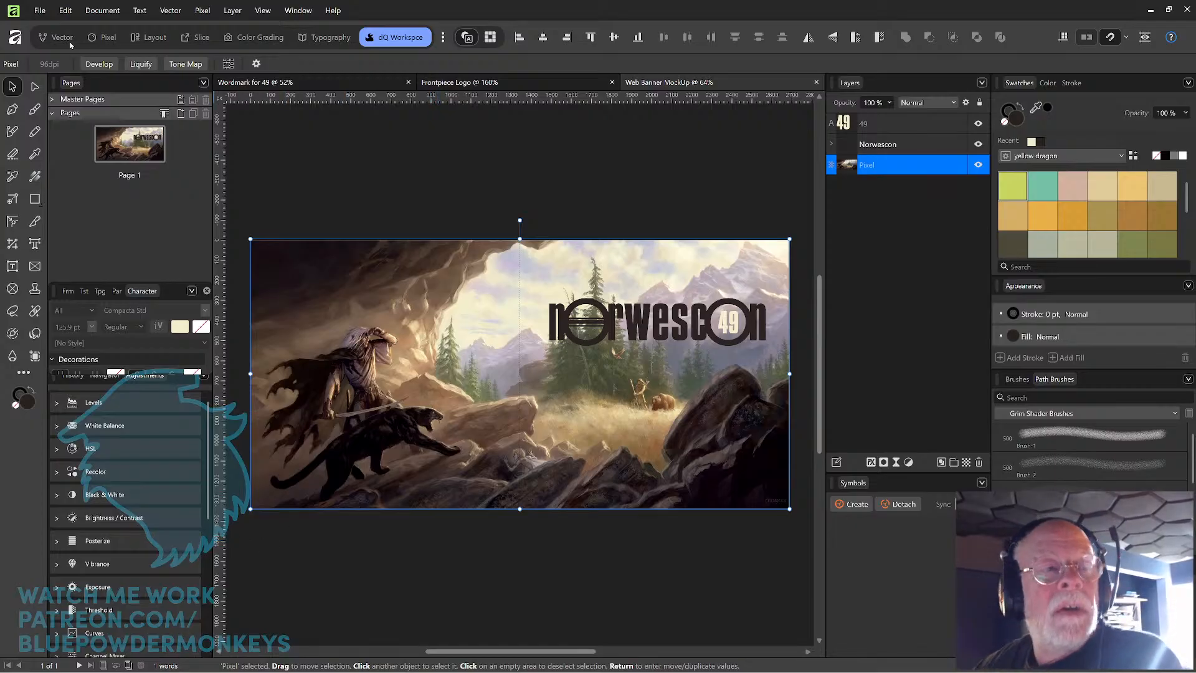
- Open Web Banner MockUp.jpg from the same 2026 49 folder
left_click(32, 12)
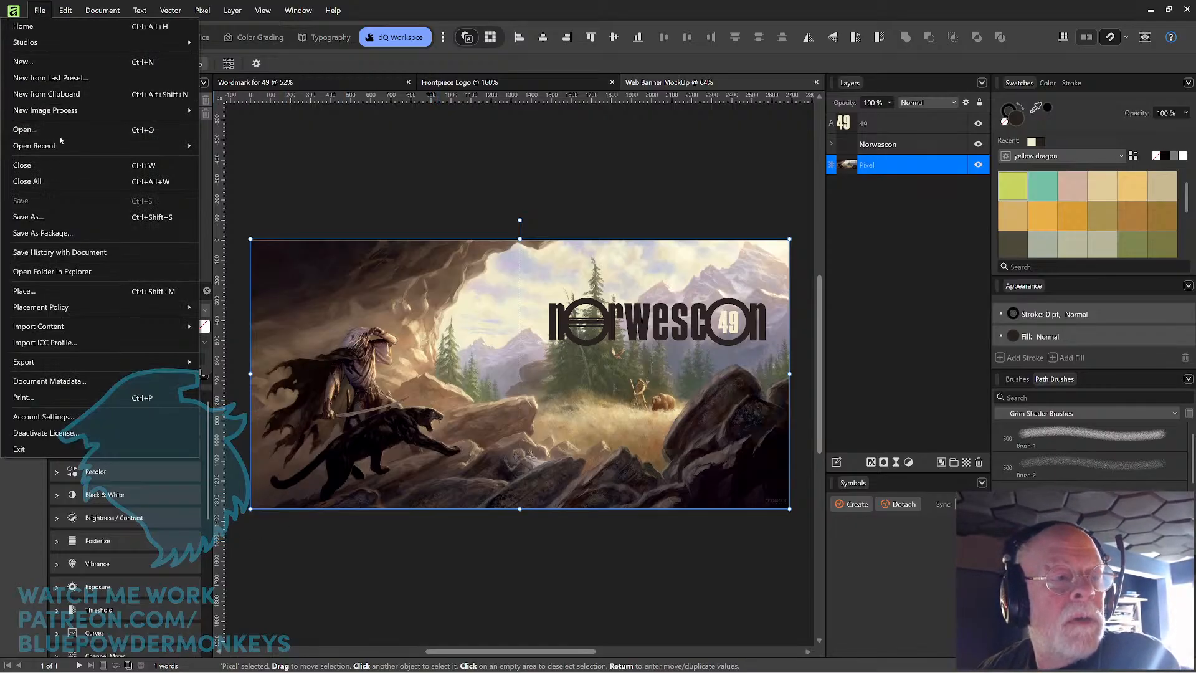
mouse_move(65, 148)
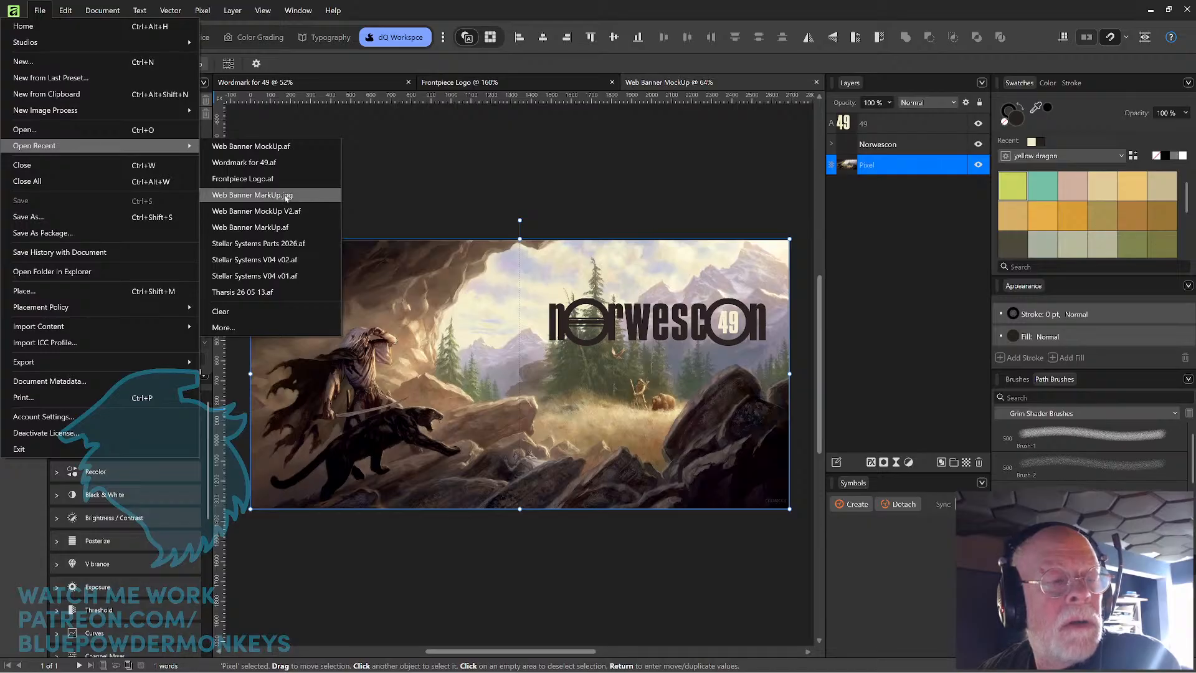
left_click(25, 130)
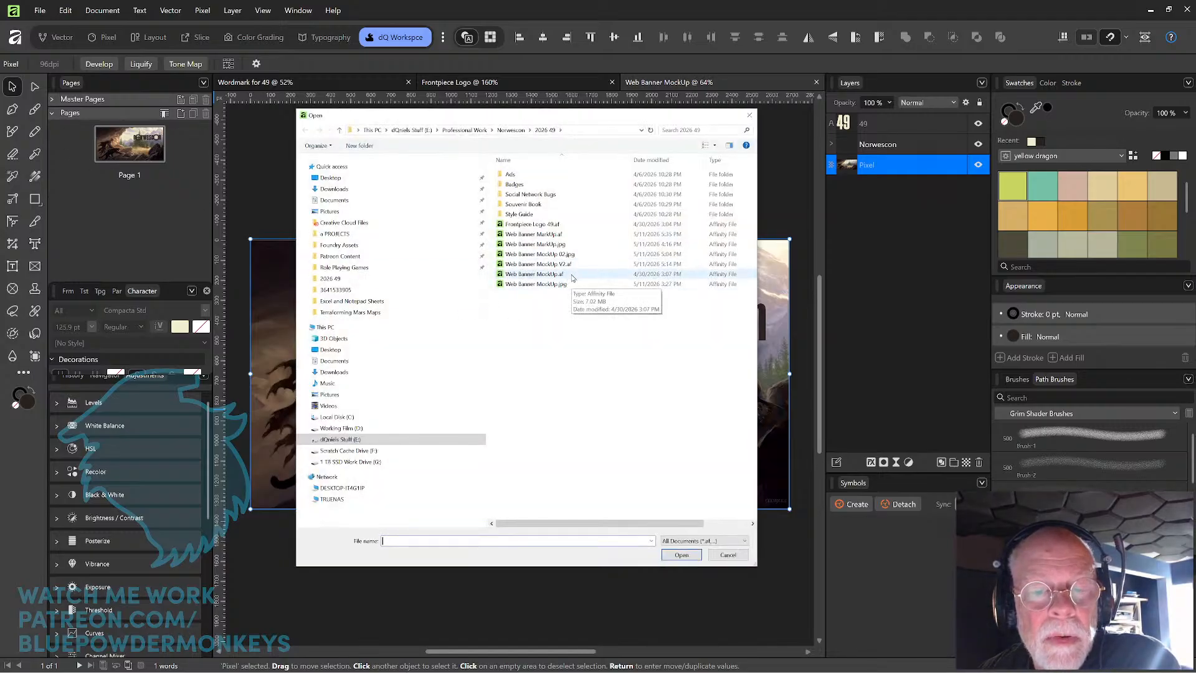
left_click(564, 284)
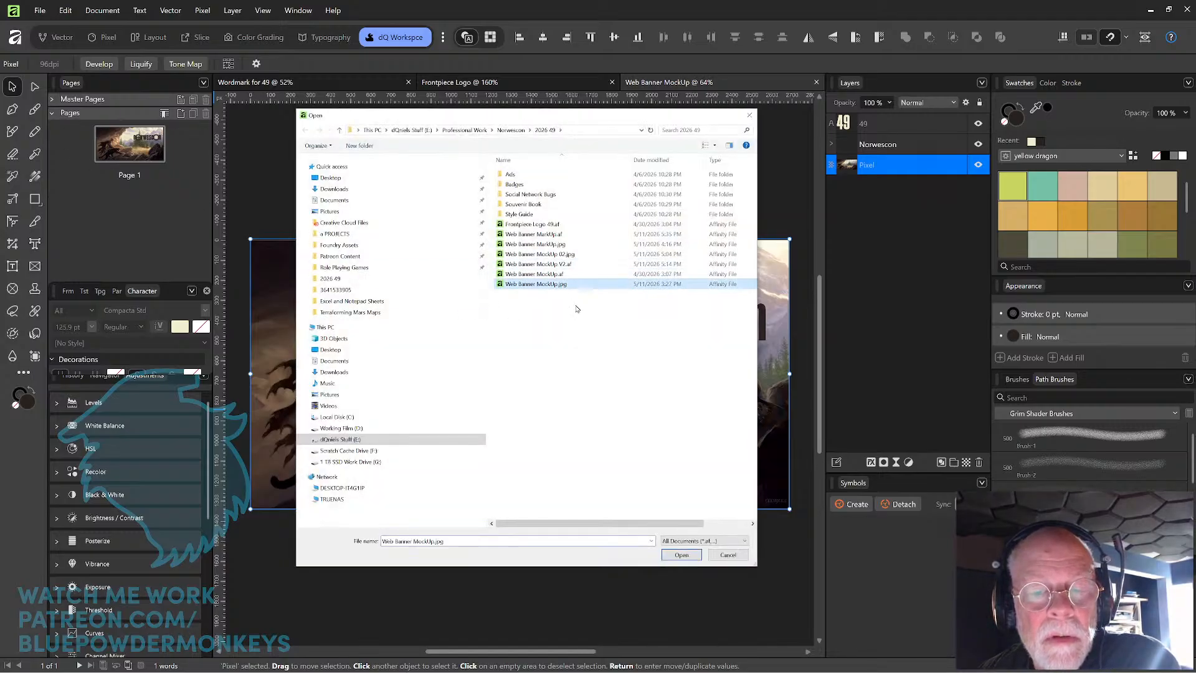
left_click(678, 559)
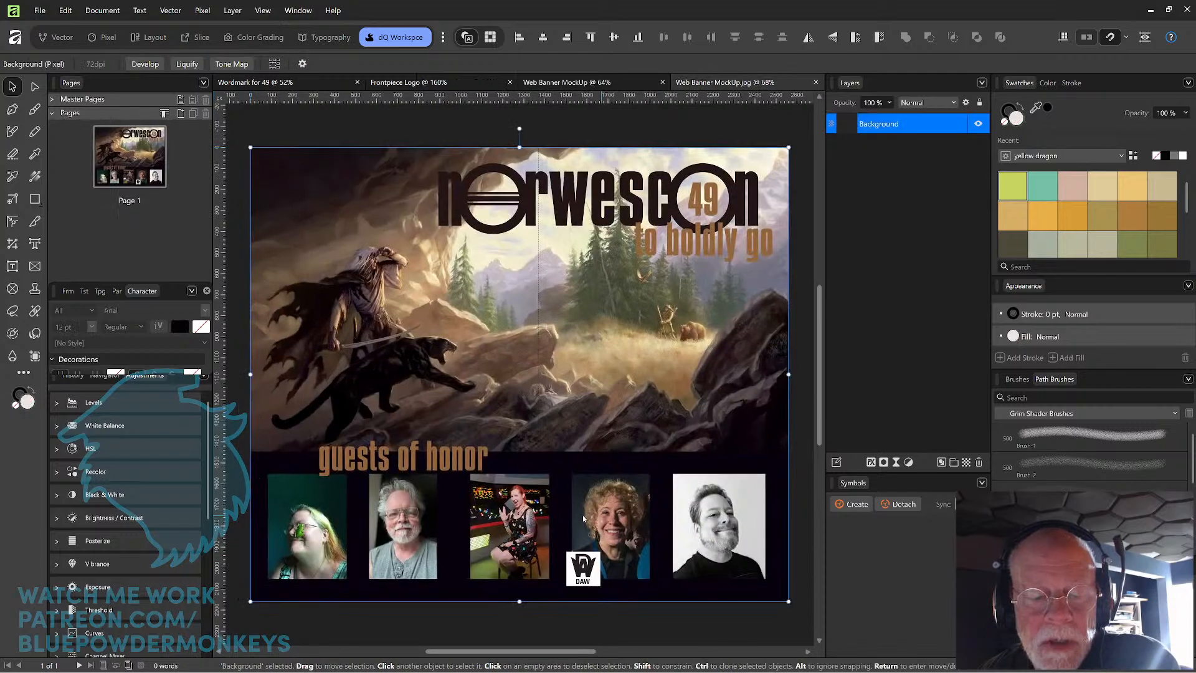